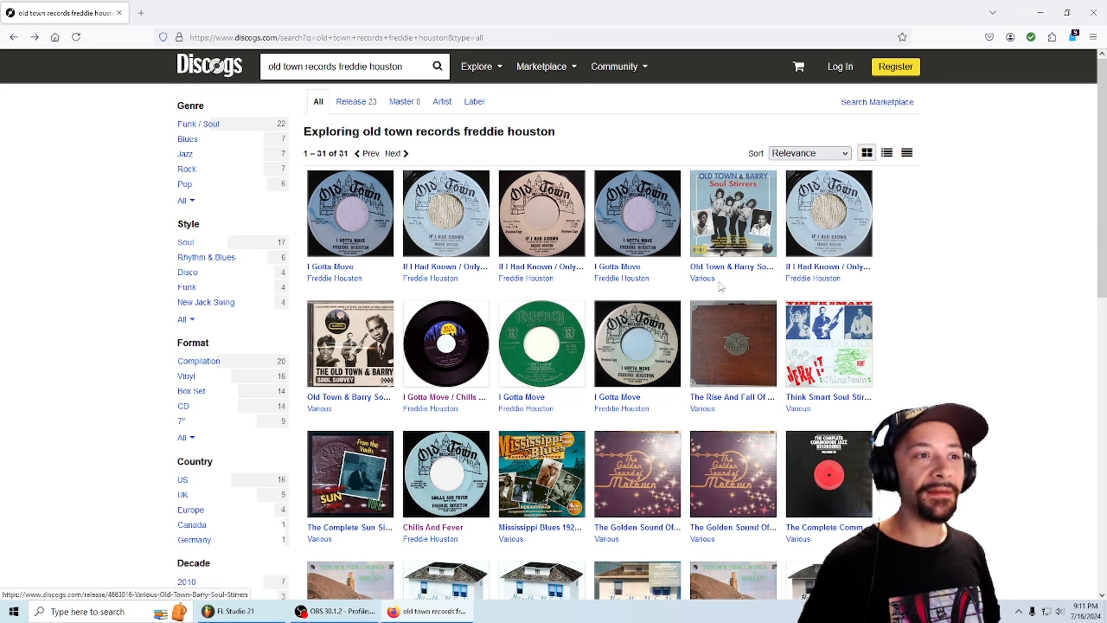
- Switch from the Discogs results to FL Studio and reposition the Serato Sample window loaded with Freddie Houston - Chills Fever
{"action": "left_click_drag", "start_coordinate": [1102, 180], "coordinate": [1103, 206]}
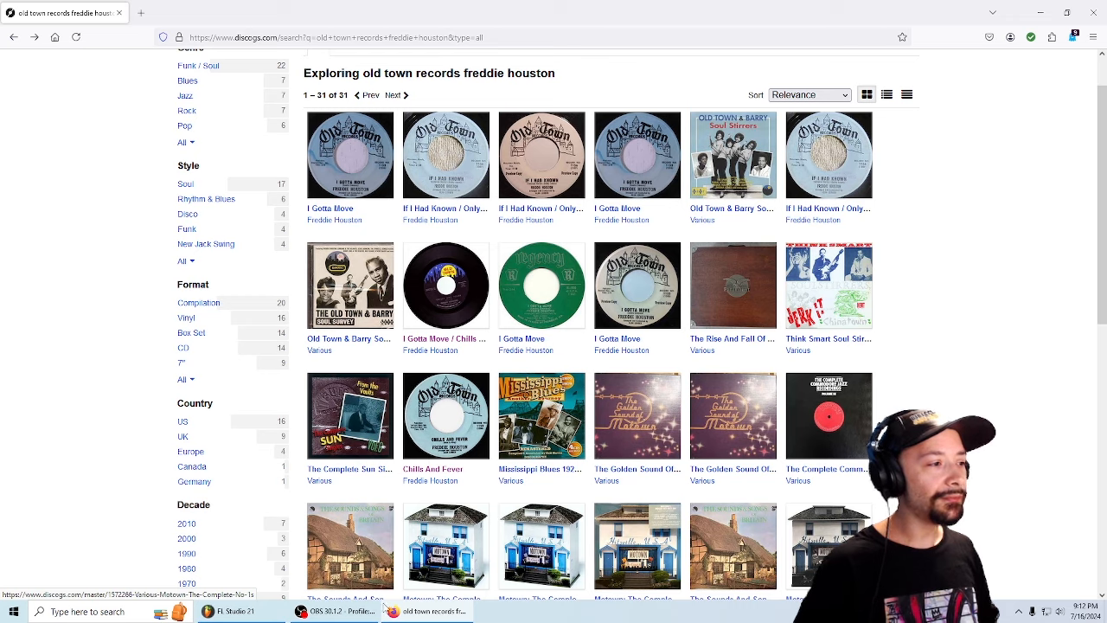
{"action": "left_click", "coordinate": [232, 611]}
{"action": "mouse_move", "coordinate": [578, 231]}
{"action": "left_mouse_down"}
{"action": "mouse_move", "coordinate": [616, 217]}
{"action": "mouse_move", "coordinate": [583, 225]}
{"action": "left_mouse_up"}
{"action": "left_click", "coordinate": [533, 260]}
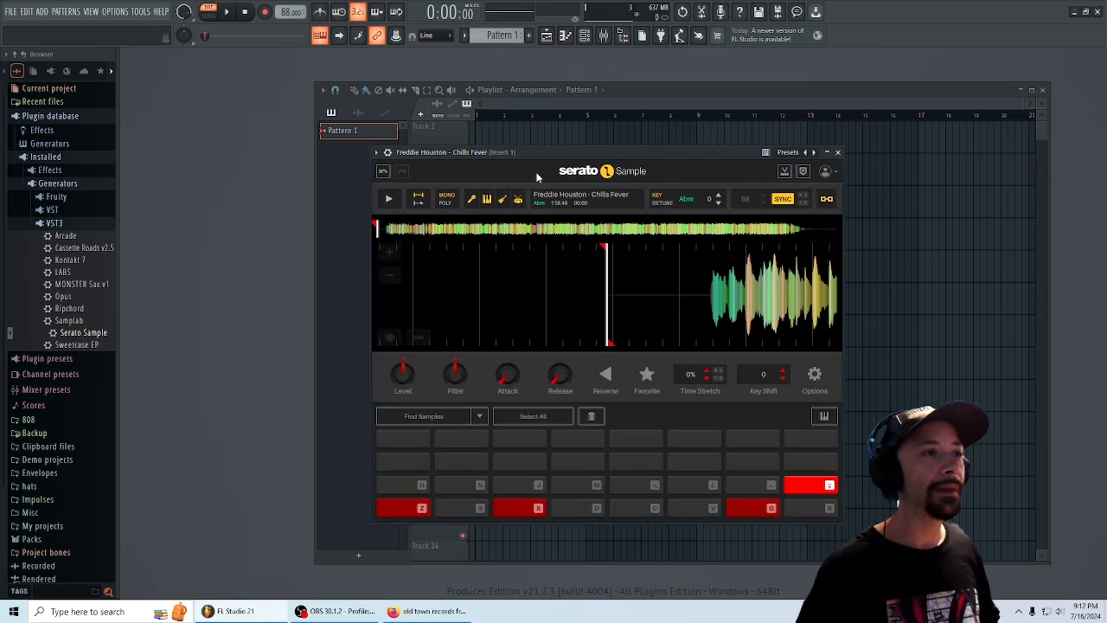
{"action": "left_click_drag", "start_coordinate": [542, 156], "coordinate": [515, 177]}
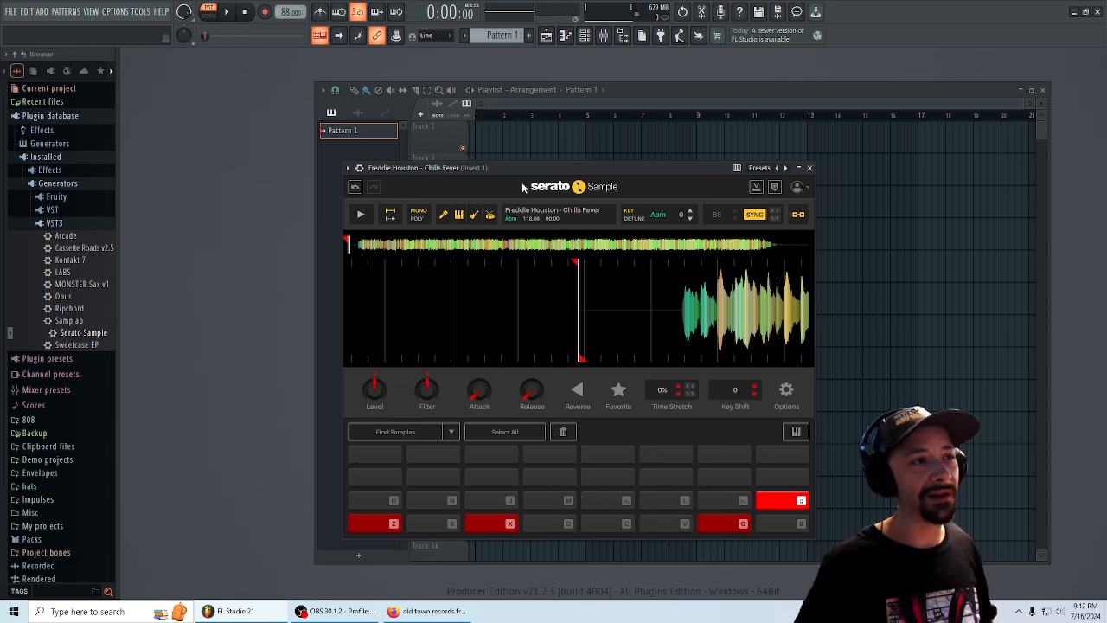
{"action": "mouse_move", "coordinate": [506, 167]}
{"action": "left_mouse_down"}
{"action": "mouse_move", "coordinate": [521, 164]}
{"action": "mouse_move", "coordinate": [501, 173]}
{"action": "left_mouse_up"}
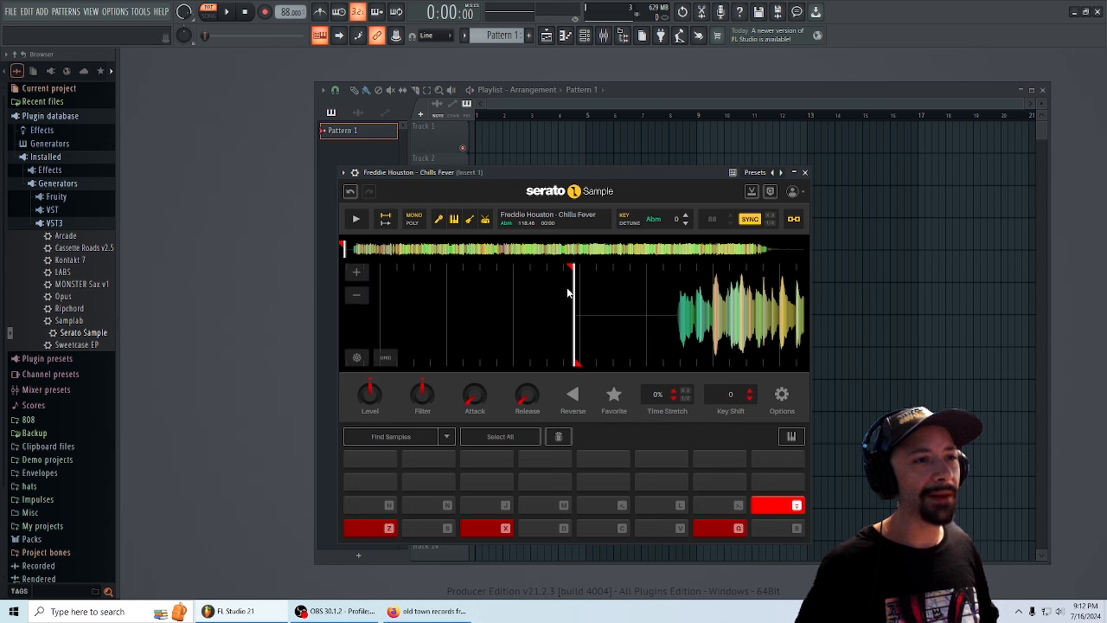
{"action": "left_click_drag", "start_coordinate": [570, 175], "coordinate": [580, 173]}
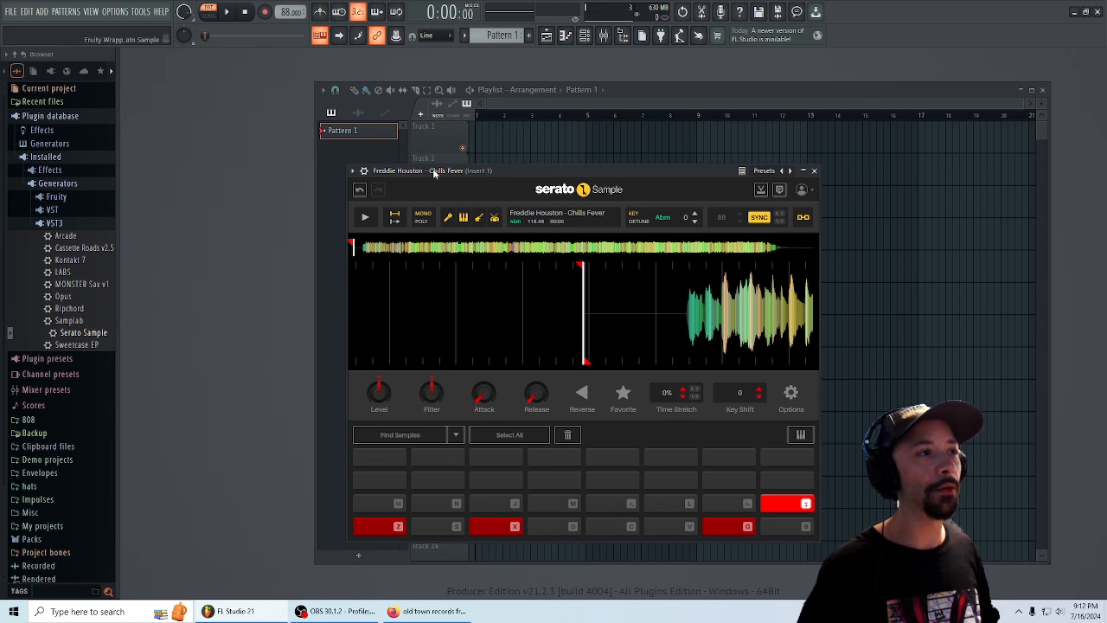
{"action": "left_click_drag", "start_coordinate": [435, 172], "coordinate": [425, 176]}
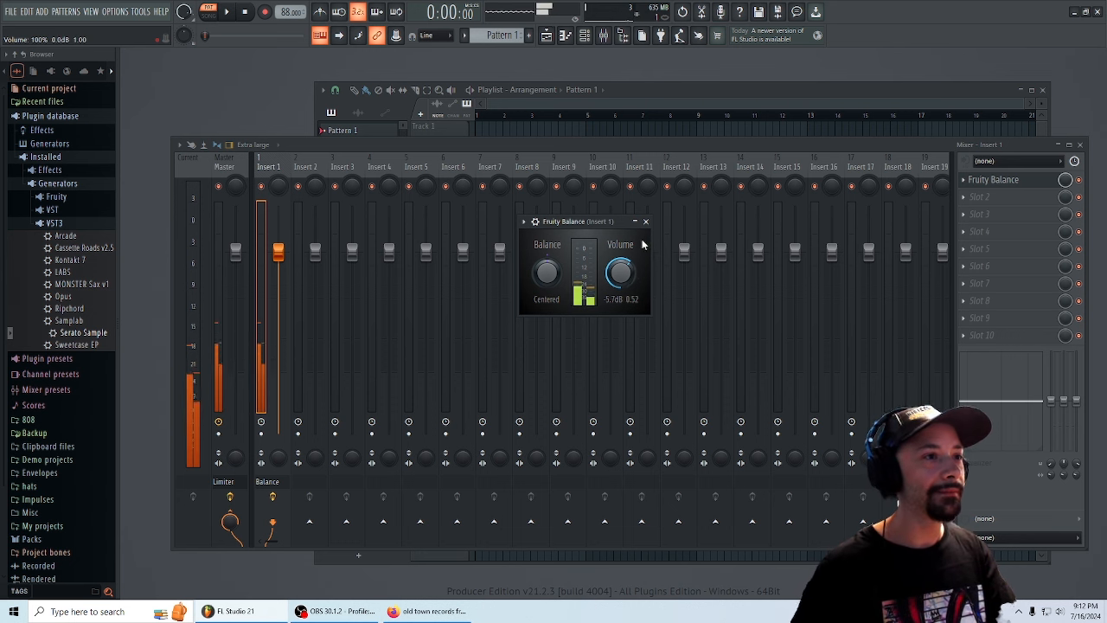
- Check the Fruity Balance effect on Insert 1 and close the mixer
{"action": "mouse_move", "coordinate": [588, 223]}
{"action": "left_mouse_down"}
{"action": "mouse_move", "coordinate": [603, 221]}
{"action": "mouse_move", "coordinate": [584, 237]}
{"action": "left_mouse_up"}
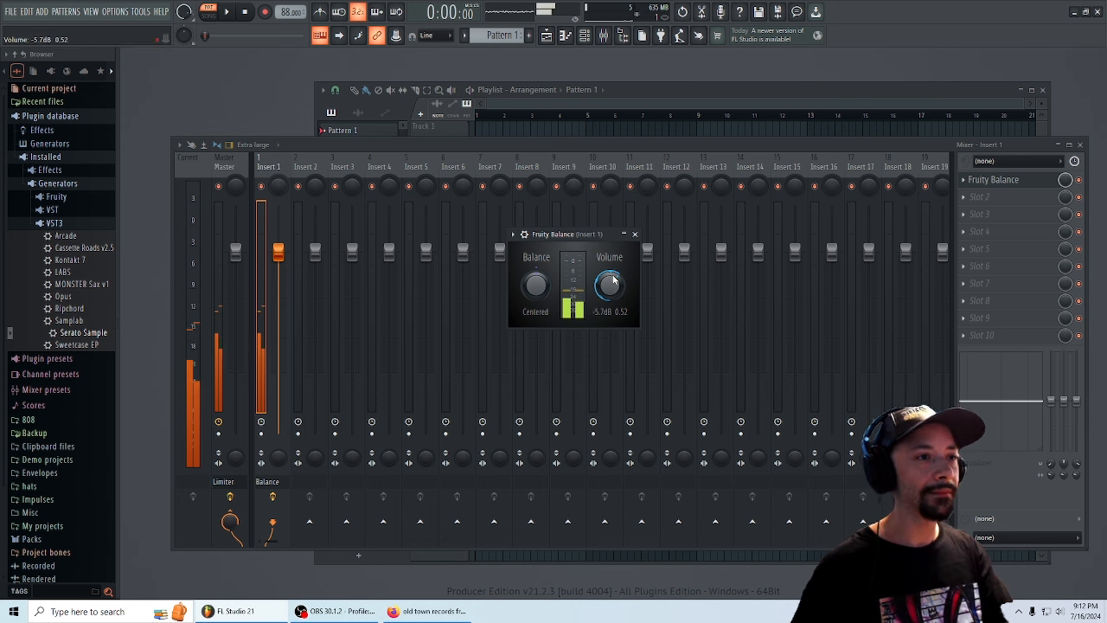
{"action": "left_click_drag", "start_coordinate": [592, 235], "coordinate": [615, 245]}
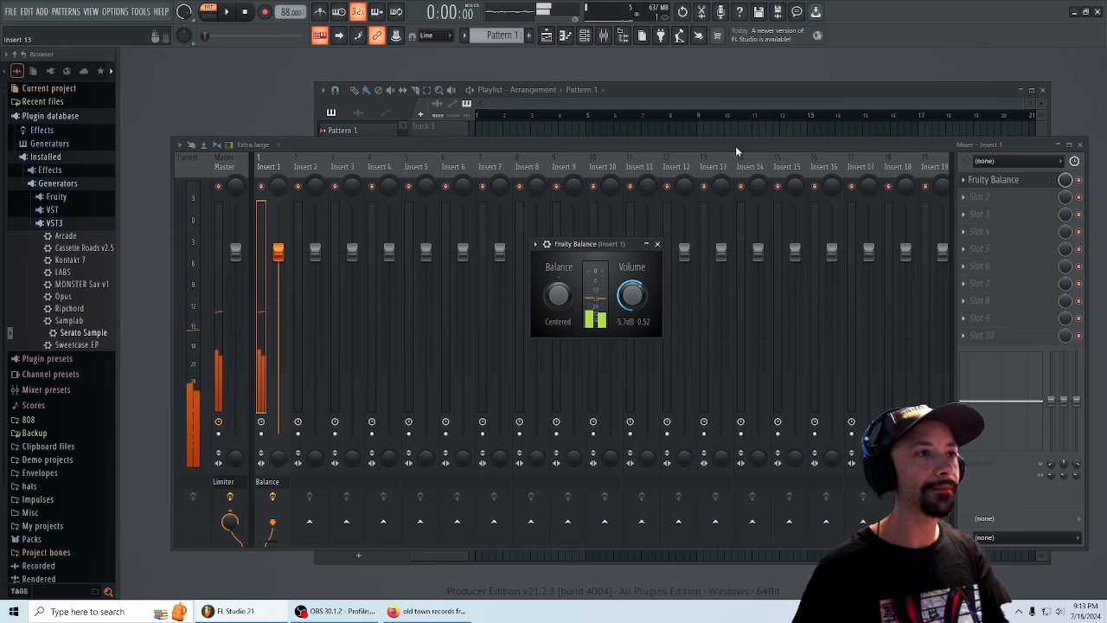
{"action": "left_click", "coordinate": [1079, 146]}
- Trigger pad Z and inspect its cue against the very start of the audio in the waveform
{"action": "left_click_drag", "start_coordinate": [631, 182], "coordinate": [554, 109]}
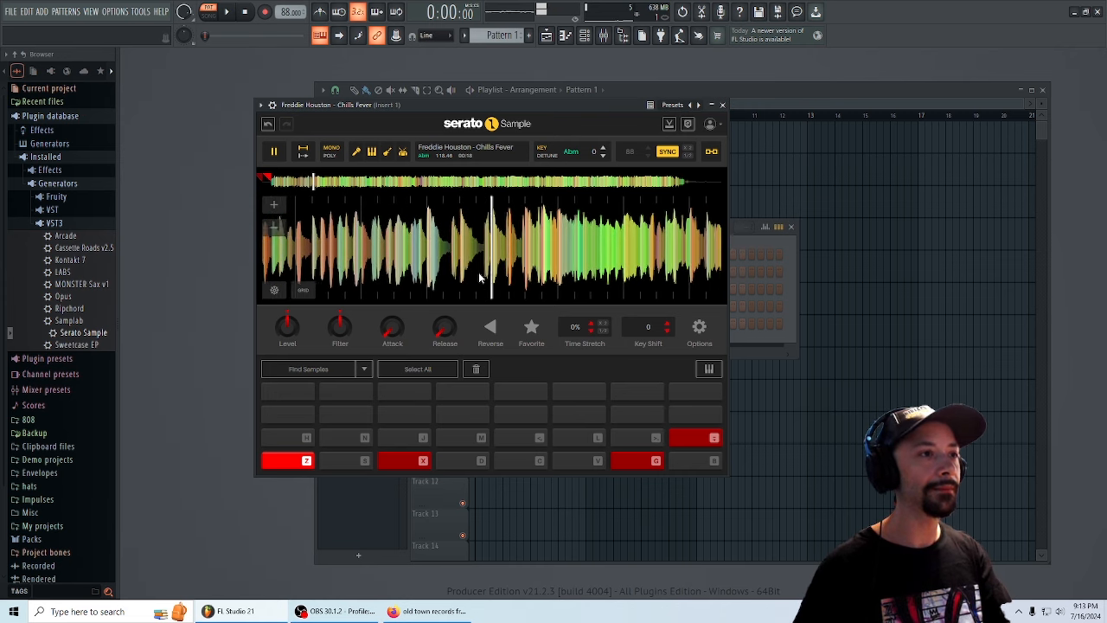
{"action": "key", "text": "z"}
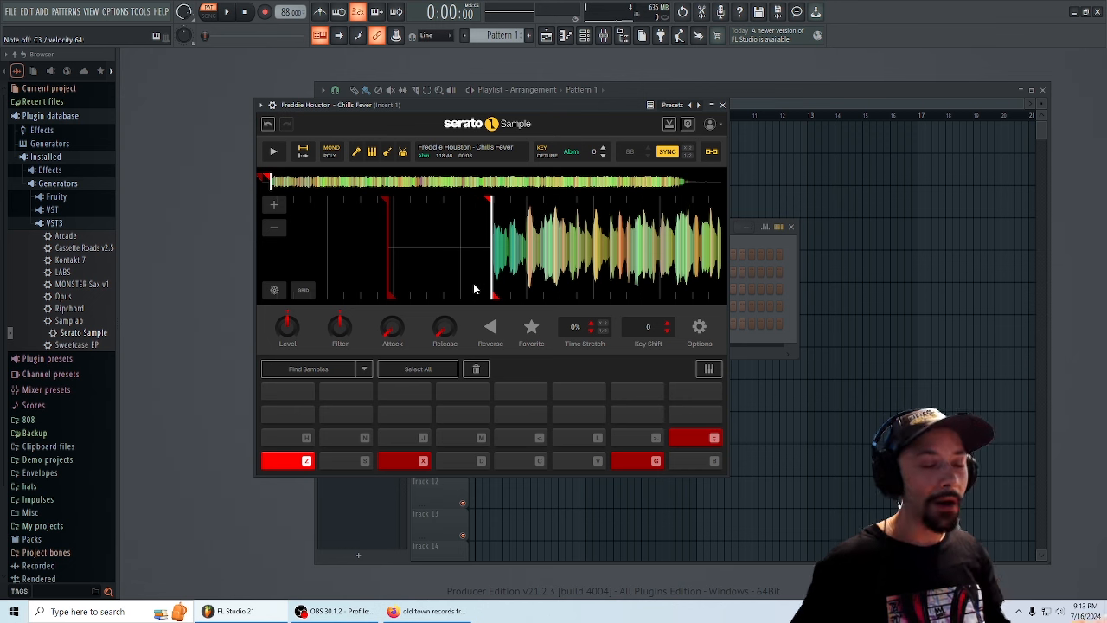
{"action": "left_click_drag", "start_coordinate": [434, 110], "coordinate": [525, 180]}
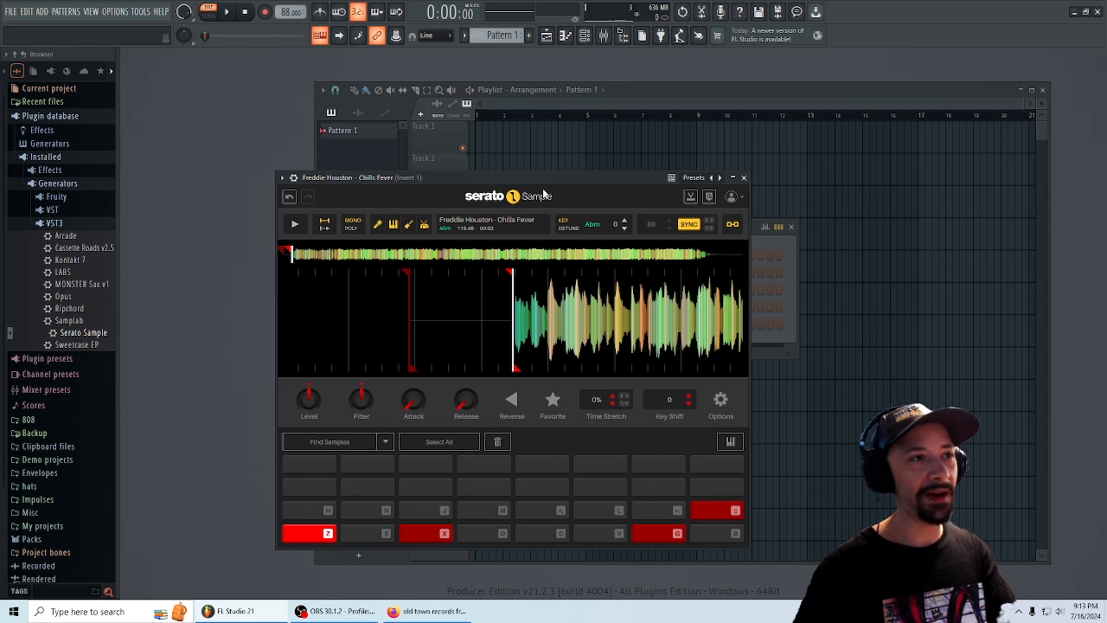
{"action": "left_click_drag", "start_coordinate": [544, 194], "coordinate": [522, 202]}
{"action": "left_click", "coordinate": [275, 285]}
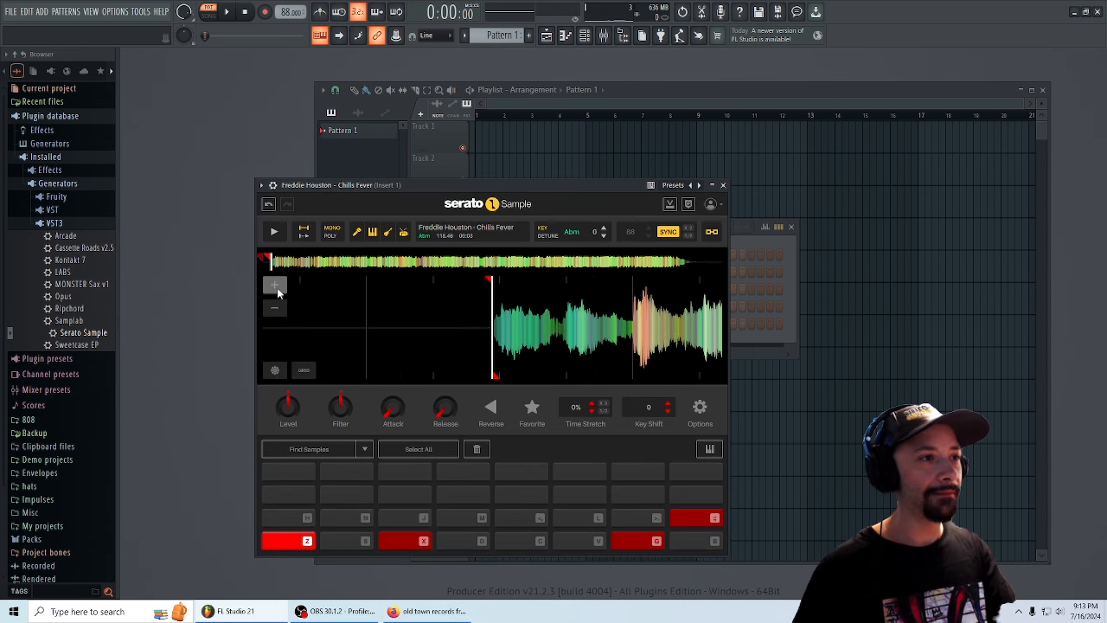
{"action": "left_click", "coordinate": [276, 287]}
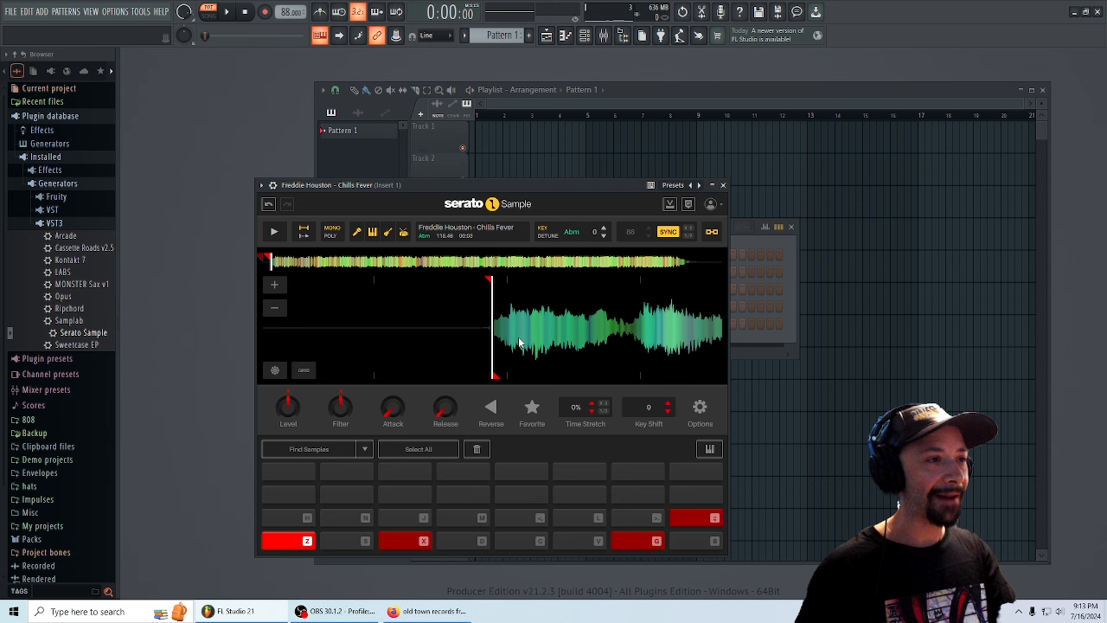
{"action": "left_click", "coordinate": [274, 309]}
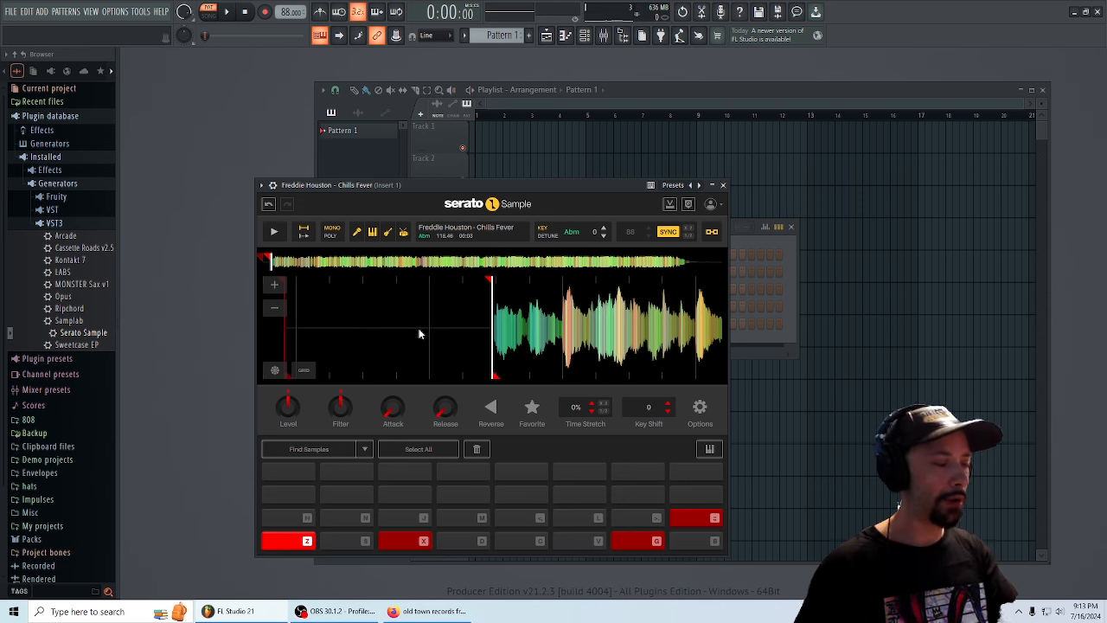
- Add a cue on pad S at the next hit, at 00:04, and nudge it onto the start of the transient
{"action": "key", "text": "z"}
{"action": "key", "text": "s"}
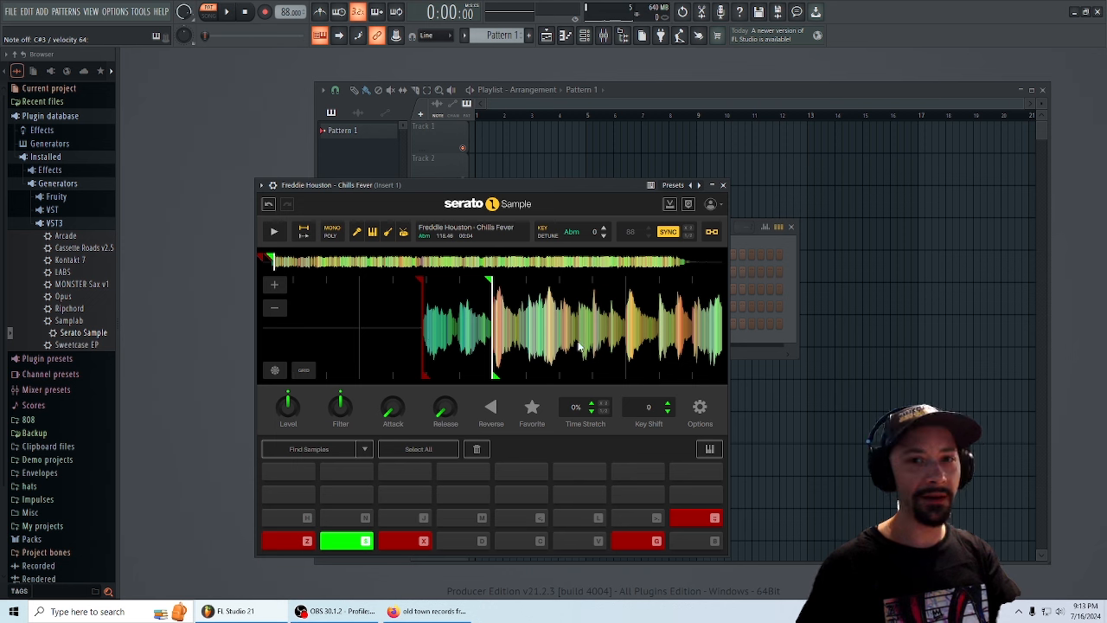
{"action": "left_click", "coordinate": [274, 285]}
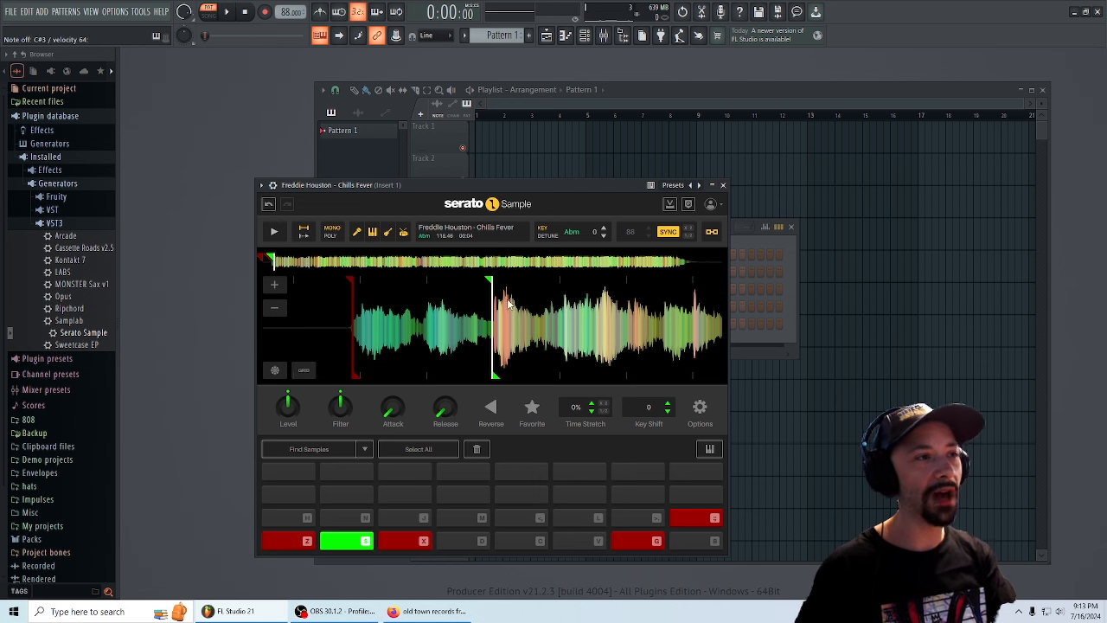
{"action": "left_click", "coordinate": [274, 285]}
{"action": "left_click", "coordinate": [274, 285]}
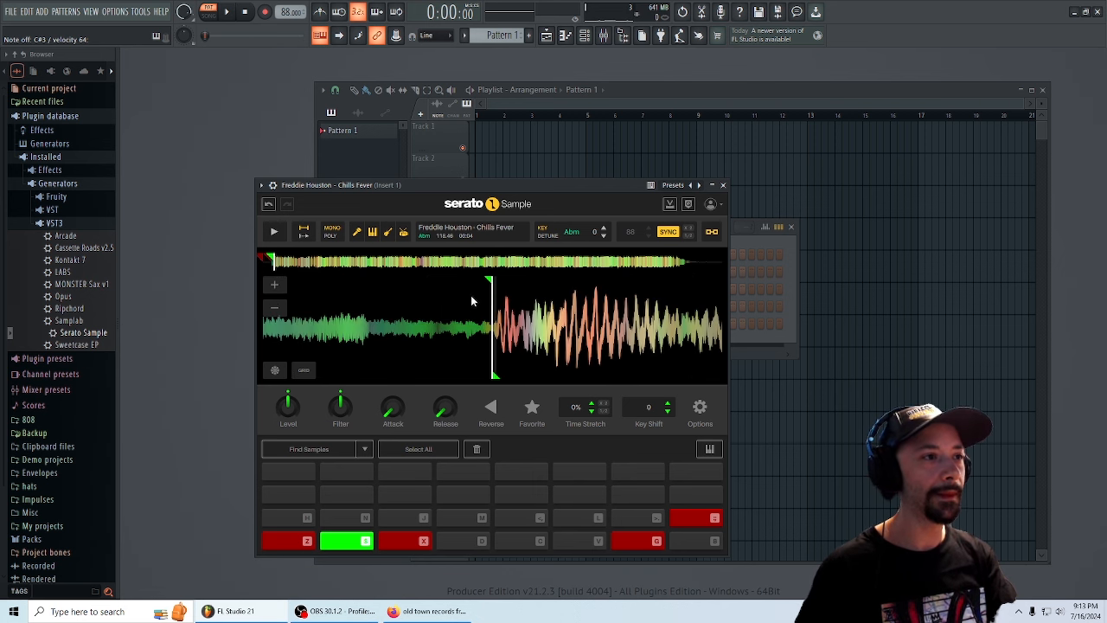
{"action": "left_click_drag", "start_coordinate": [489, 285], "coordinate": [496, 291]}
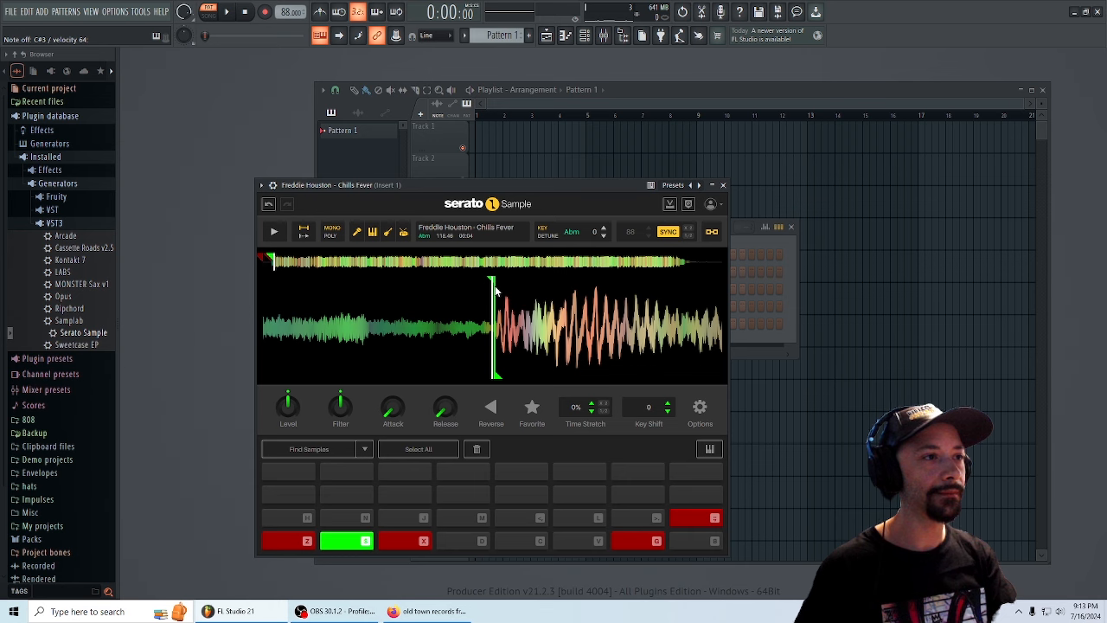
{"action": "key", "text": "s"}
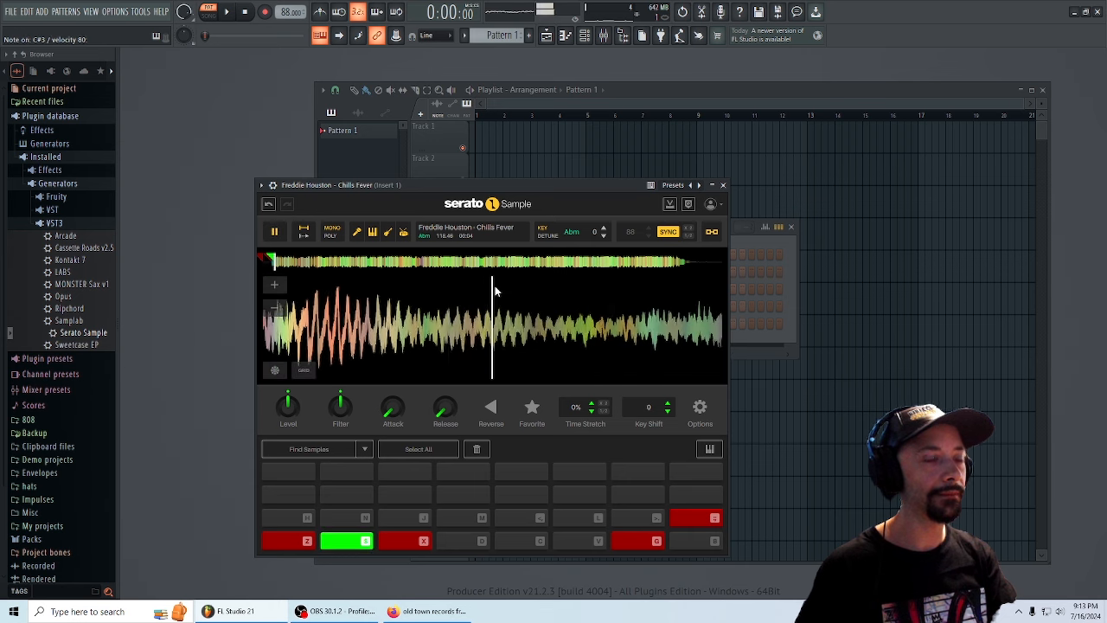
- Audition the pad S chop and the phrase that follows it in the sample
{"action": "left_click", "coordinate": [275, 311]}
{"action": "left_click_drag", "start_coordinate": [464, 191], "coordinate": [509, 155]}
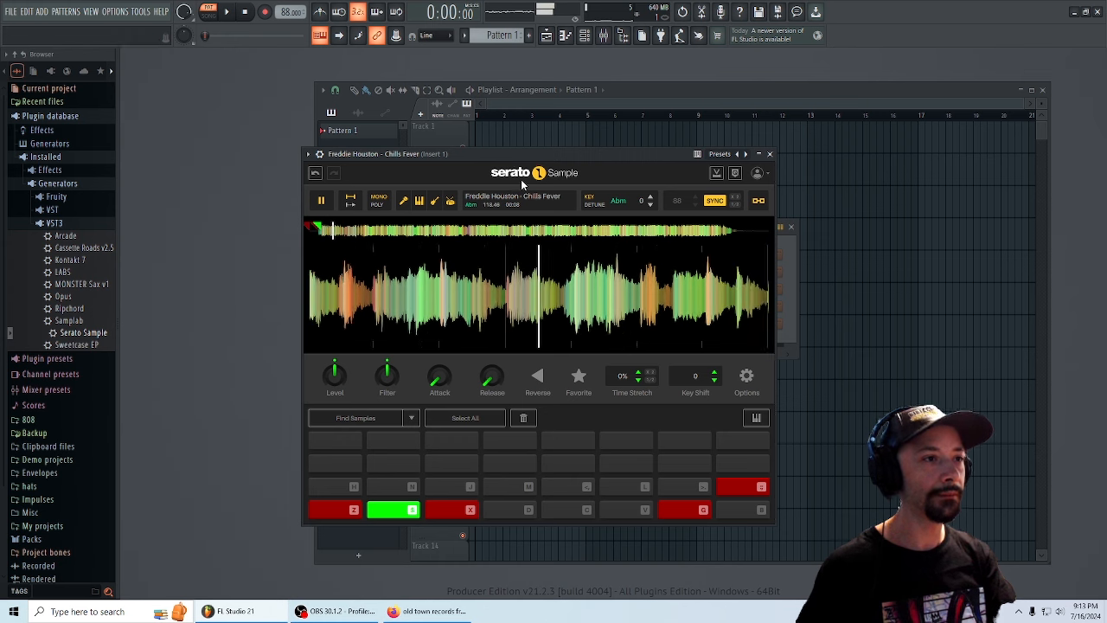
{"action": "key", "text": "s"}
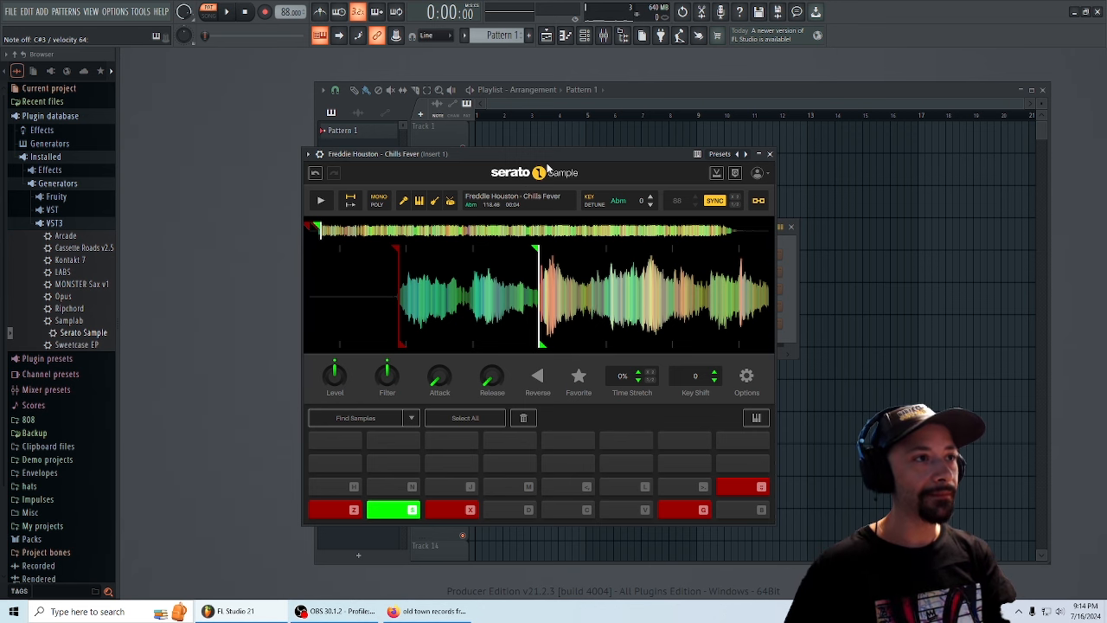
{"action": "left_click_drag", "start_coordinate": [548, 157], "coordinate": [543, 158]}
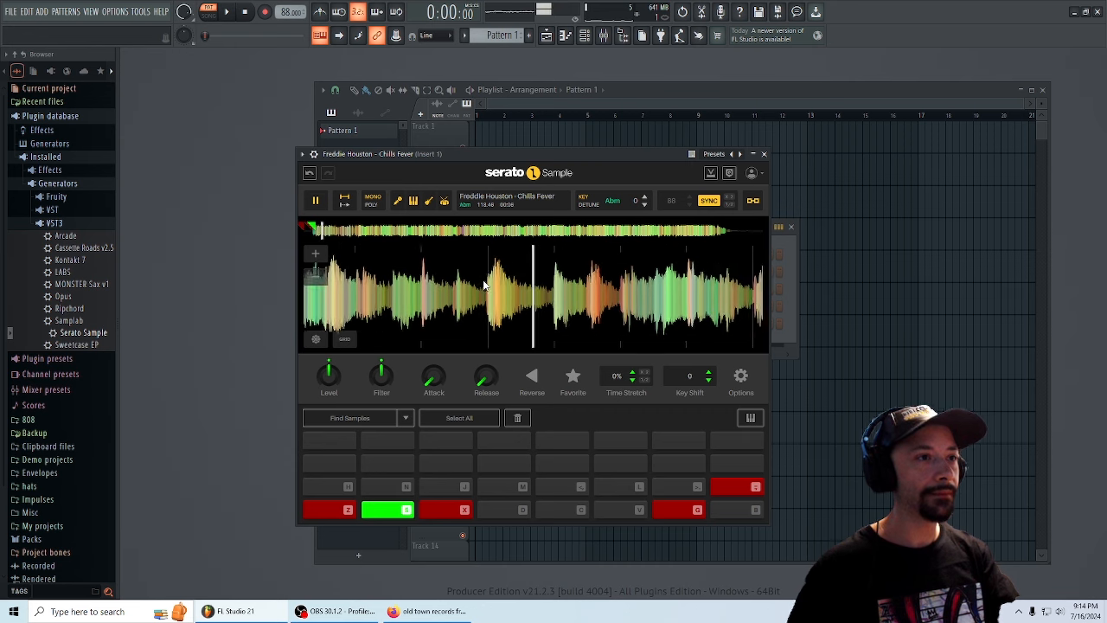
- Move pad X's cue past the pad S cue to the phrase at 00:07, auditioning it at each position
{"action": "key", "text": "x"}
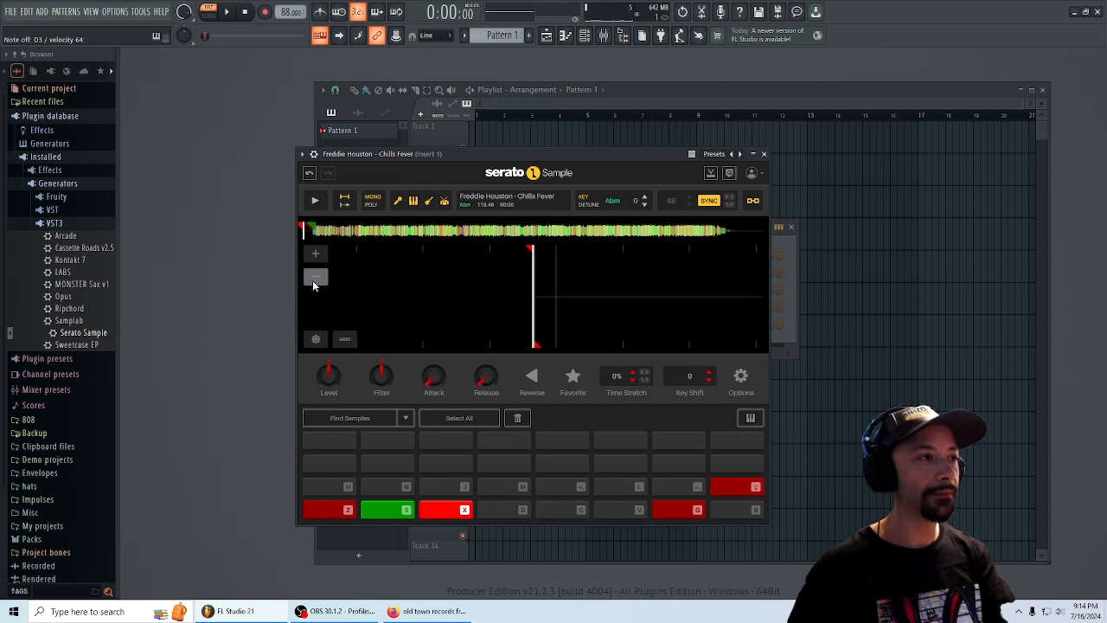
{"action": "left_click", "coordinate": [315, 276]}
{"action": "left_click_drag", "start_coordinate": [531, 249], "coordinate": [572, 250]}
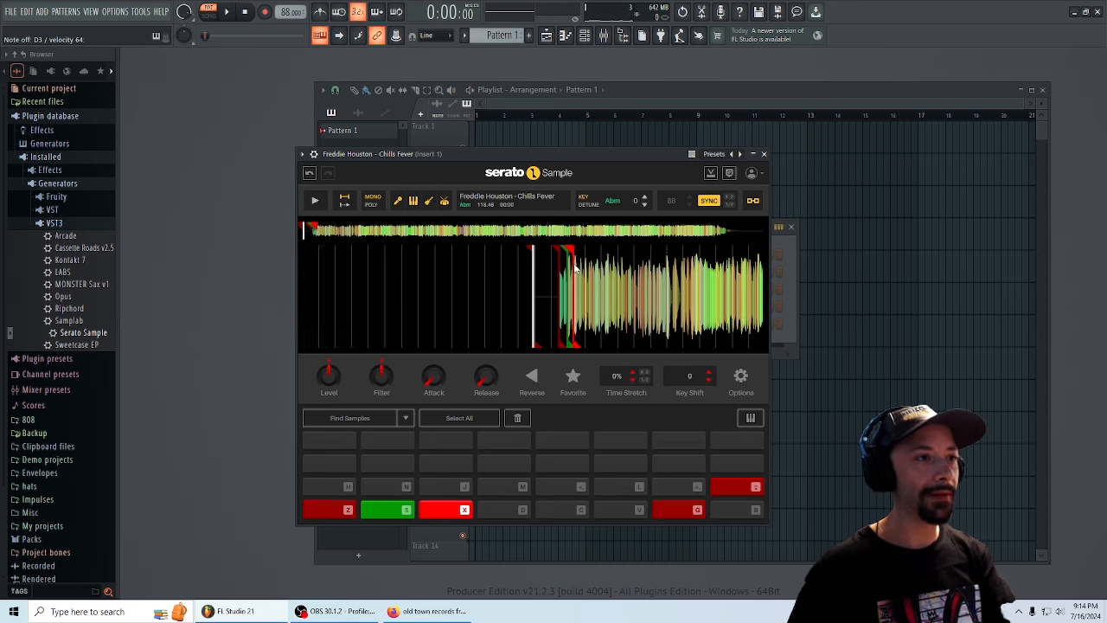
{"action": "key", "text": "x"}
{"action": "left_click", "coordinate": [315, 256]}
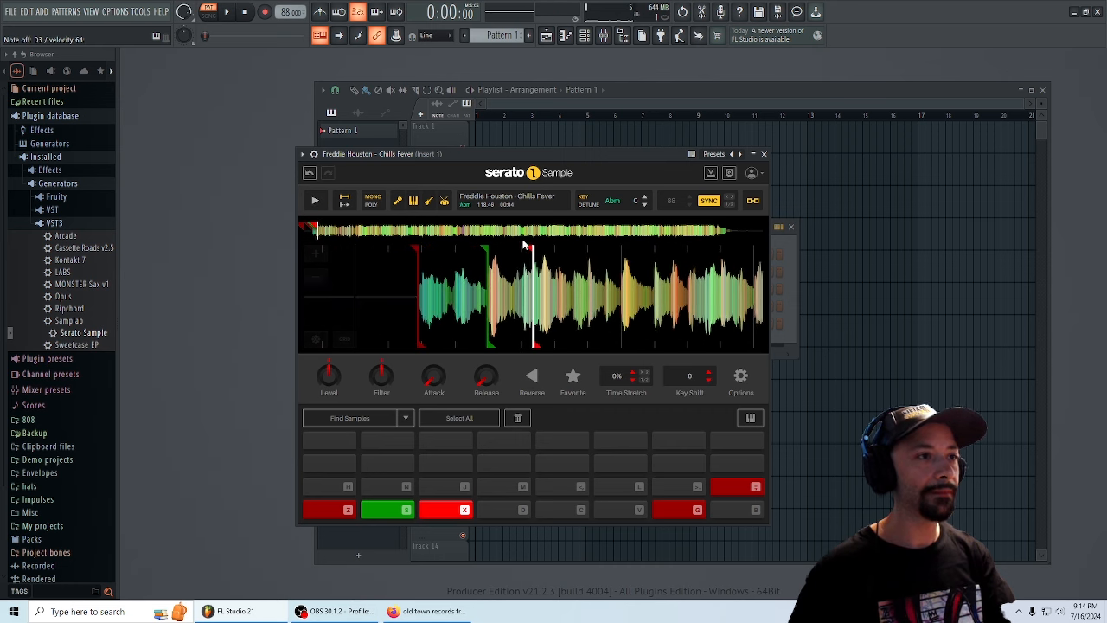
{"action": "key", "text": "x"}
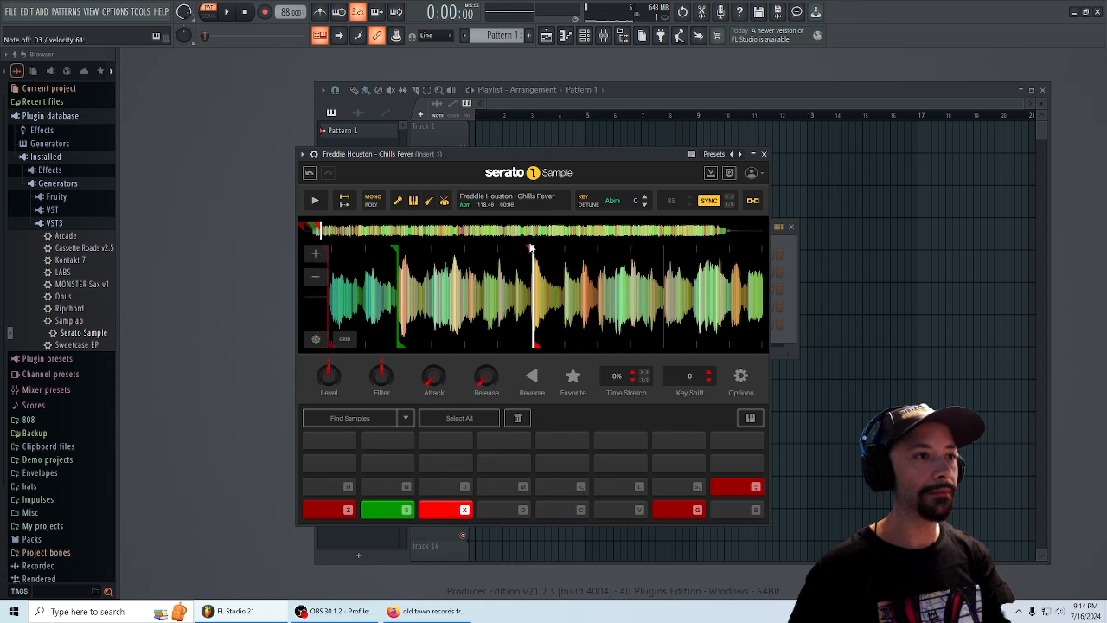
{"action": "key", "text": "x"}
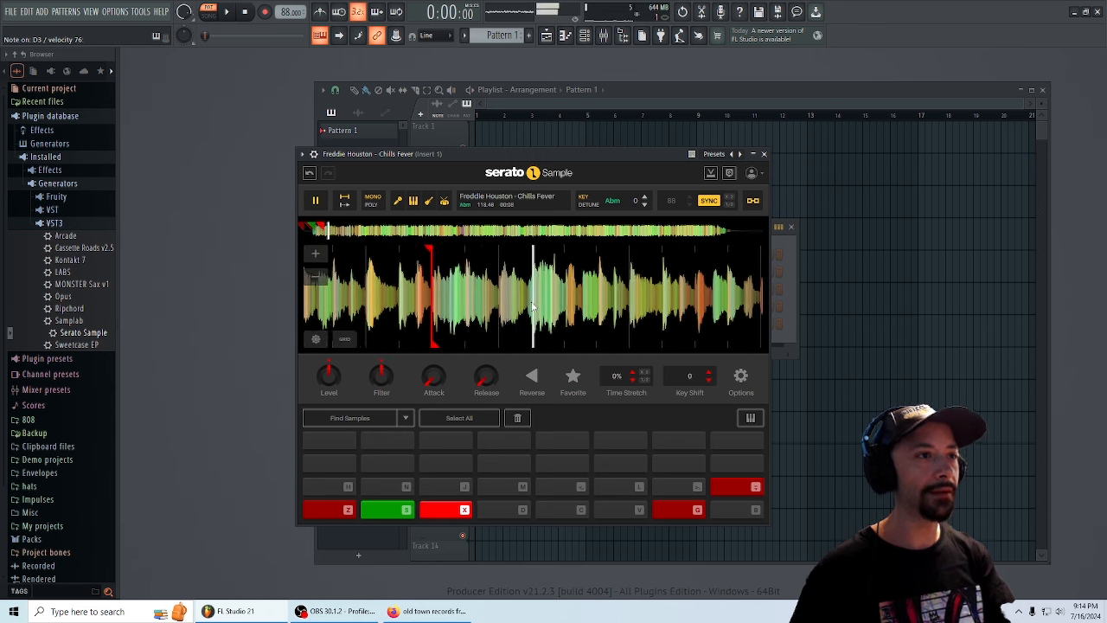
- Nudge pad X's cue onto the start of its transient in a close-up of the waveform
{"action": "left_click", "coordinate": [314, 255]}
{"action": "left_click", "coordinate": [314, 255]}
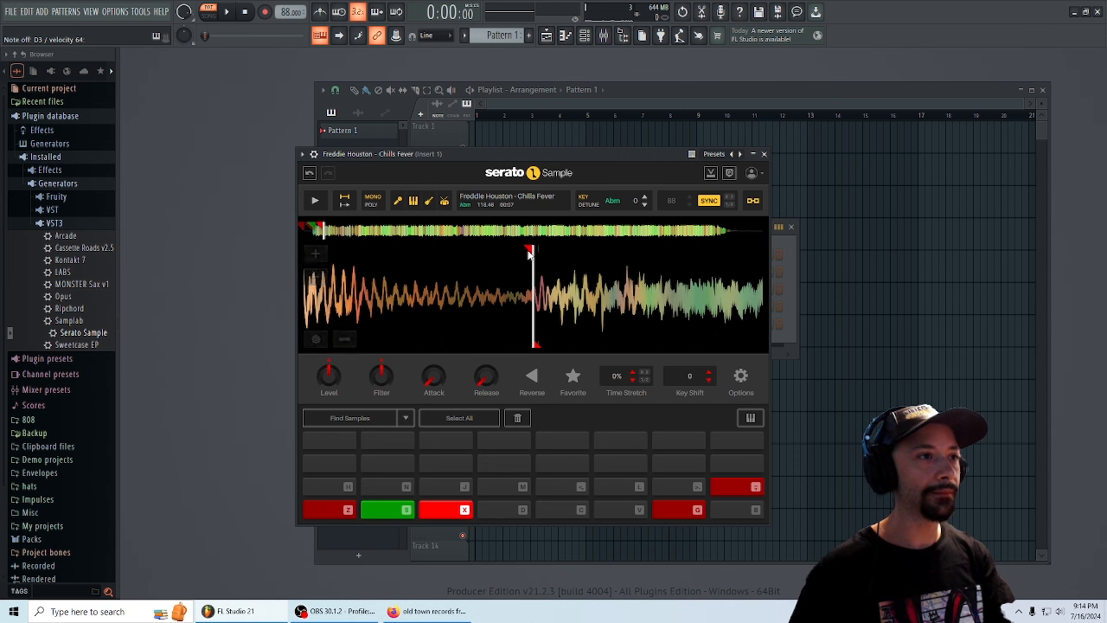
{"action": "left_click_drag", "start_coordinate": [533, 262], "coordinate": [538, 265]}
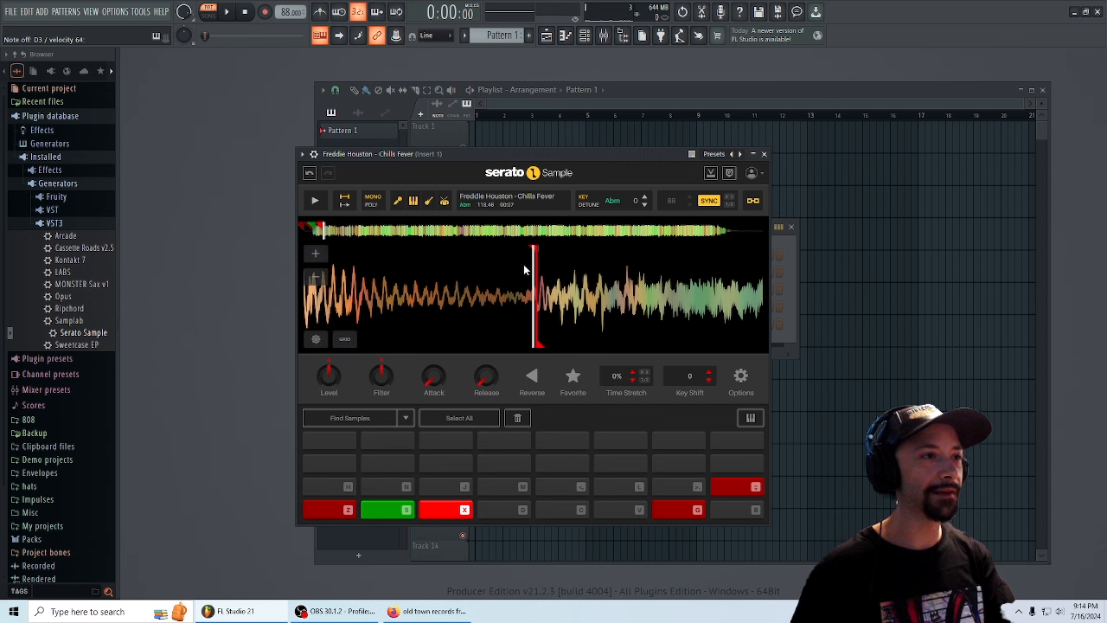
- Add a cue on pad D at 00:08, after the pad X cue, and audition it
{"action": "scroll", "coordinate": [438, 305], "scroll_direction": "up", "scroll_amount": 3}
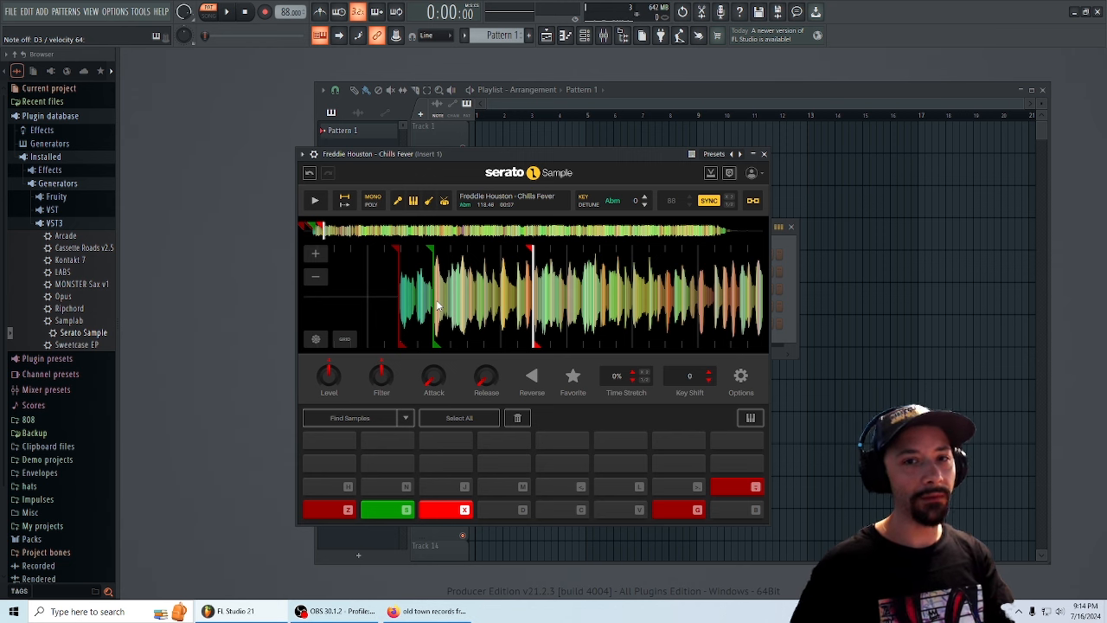
{"action": "key", "text": "space"}
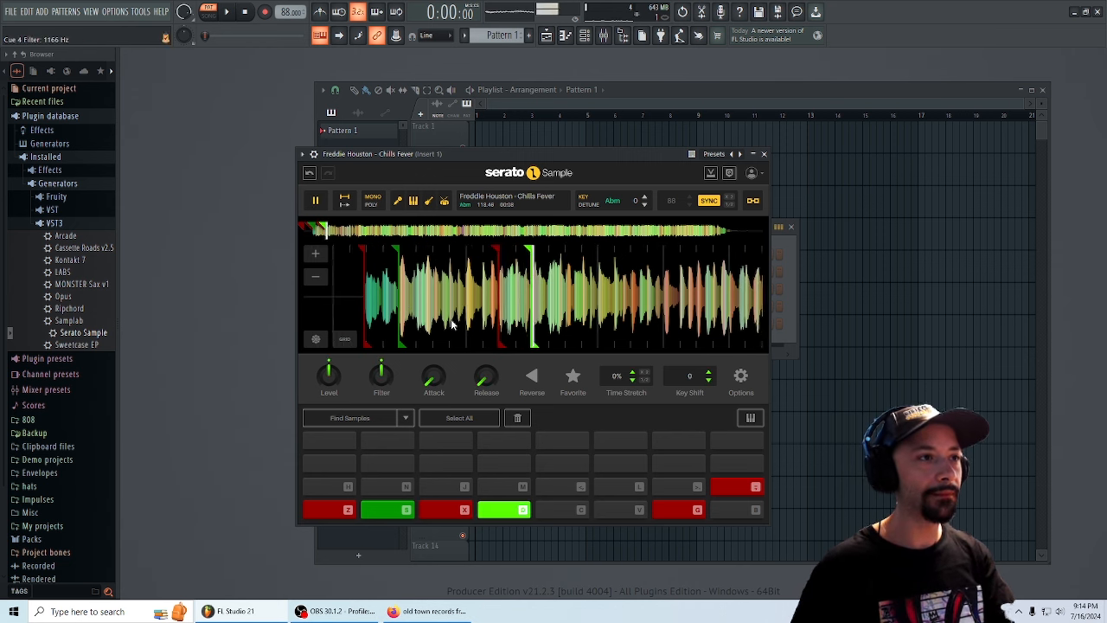
{"action": "left_click", "coordinate": [318, 257]}
{"action": "left_click", "coordinate": [317, 257]}
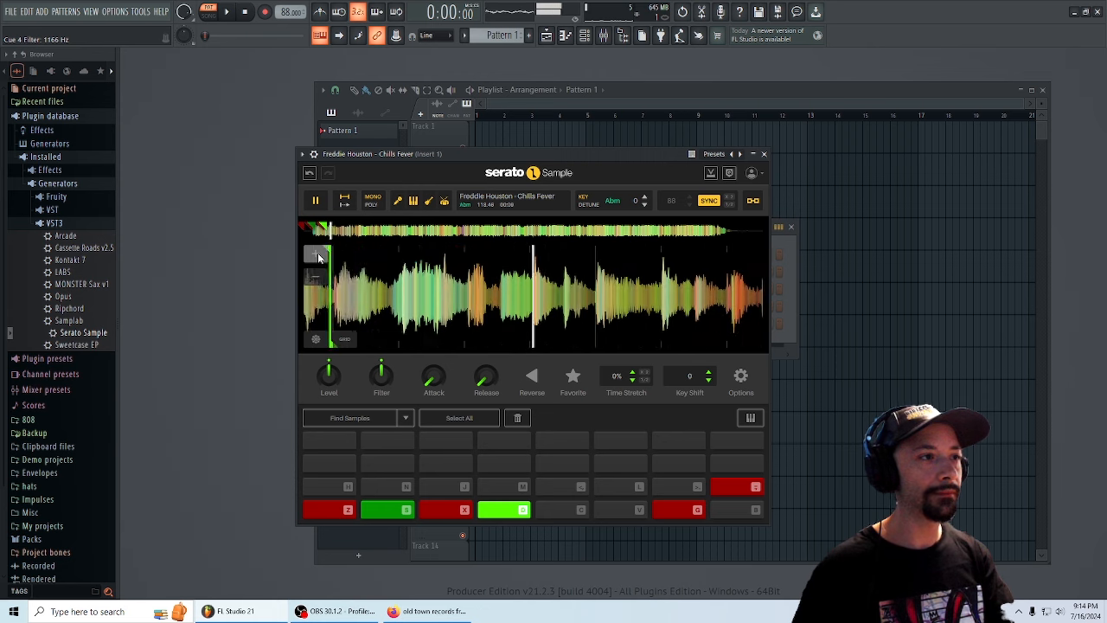
{"action": "key", "text": "space"}
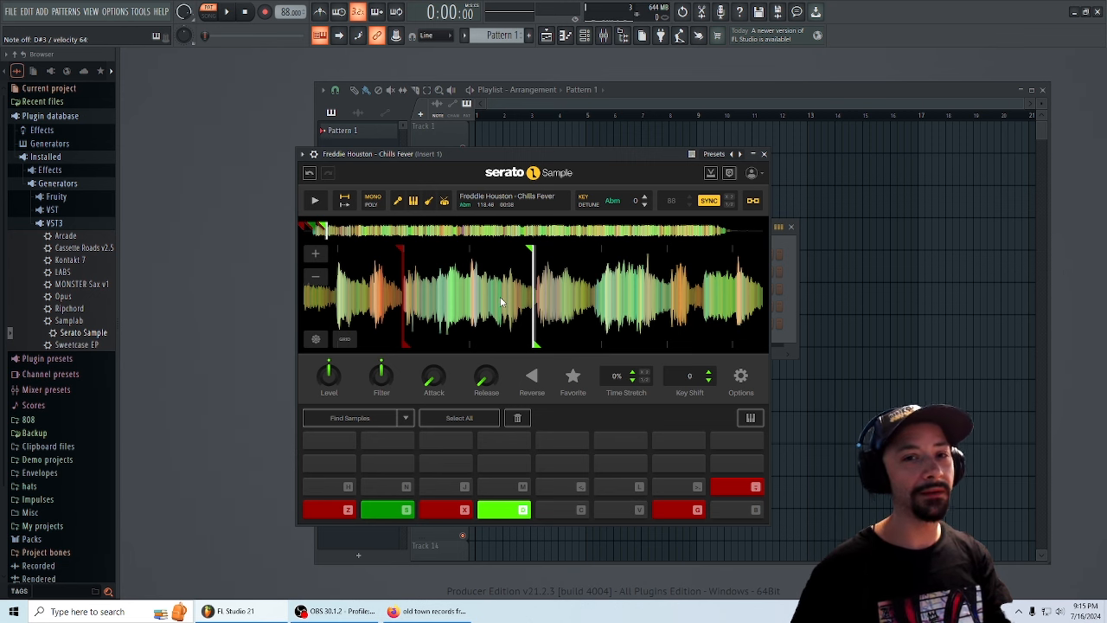
- Audition the pad D chop at 00:08 and the phrase that follows, inspecting its cue in a close-up of the waveform
{"action": "left_click_drag", "start_coordinate": [501, 154], "coordinate": [535, 161]}
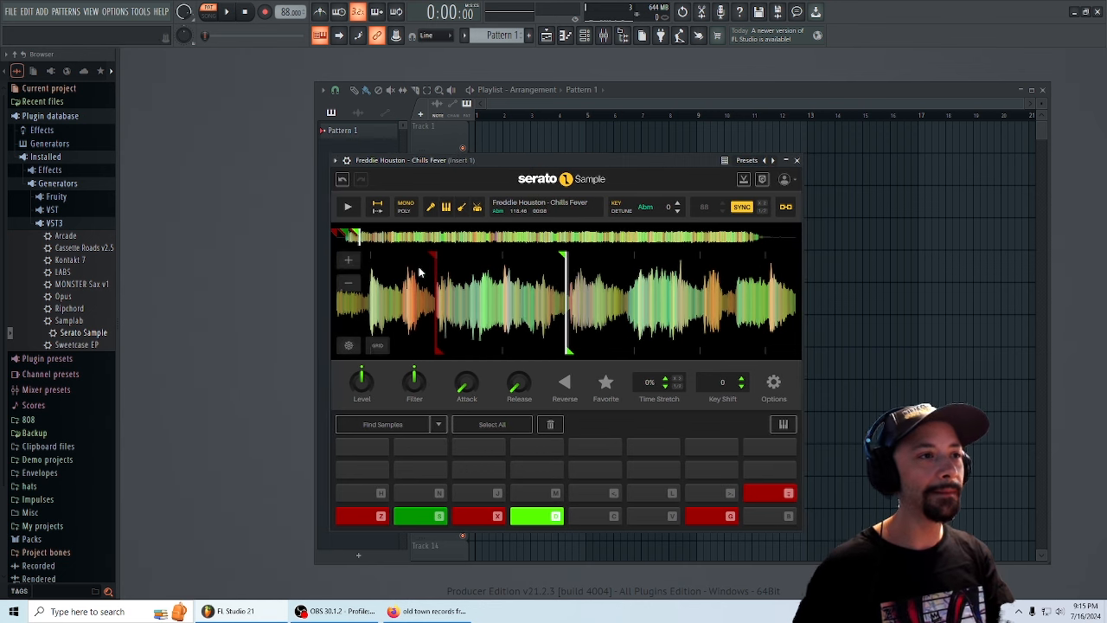
{"action": "double_click", "coordinate": [348, 261]}
{"action": "key", "text": "d"}
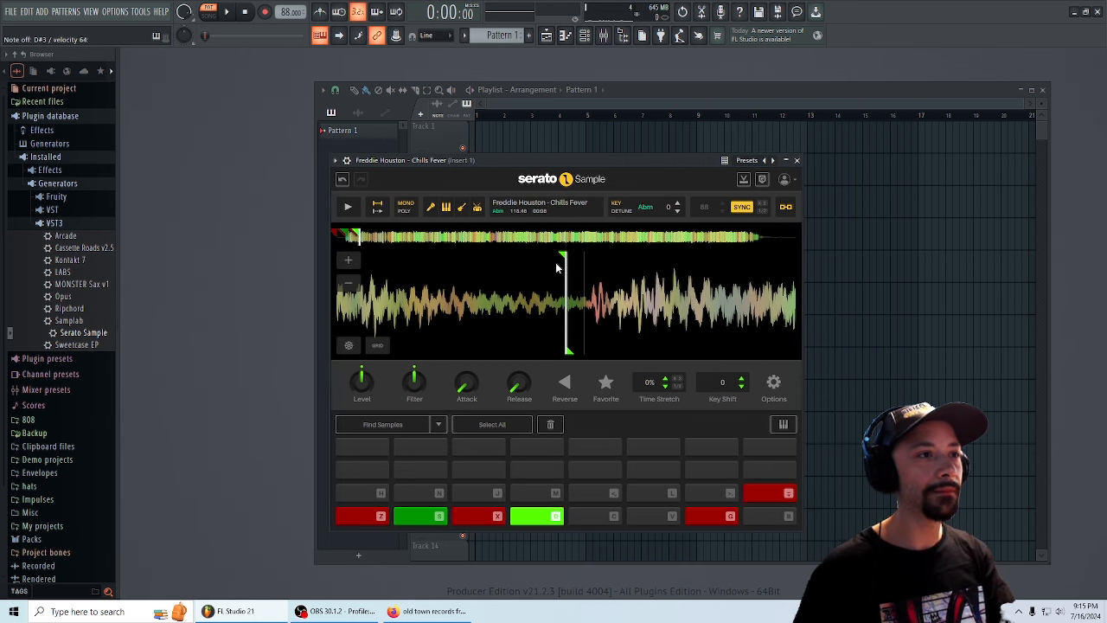
{"action": "left_click", "coordinate": [555, 262]}
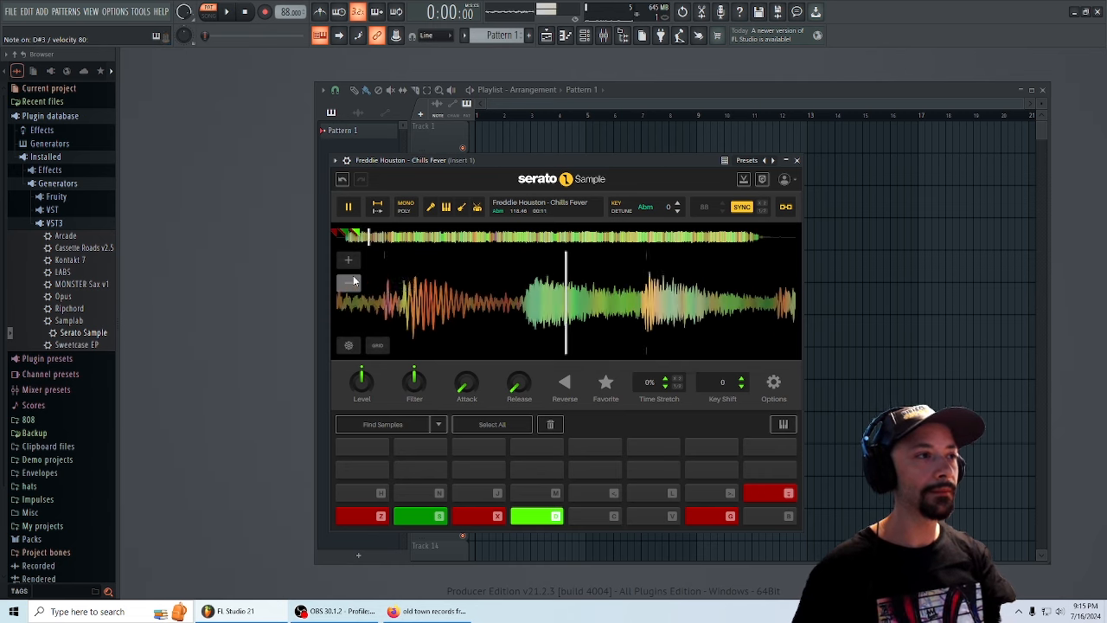
{"action": "scroll", "coordinate": [476, 320], "scroll_direction": "down", "scroll_amount": 4}
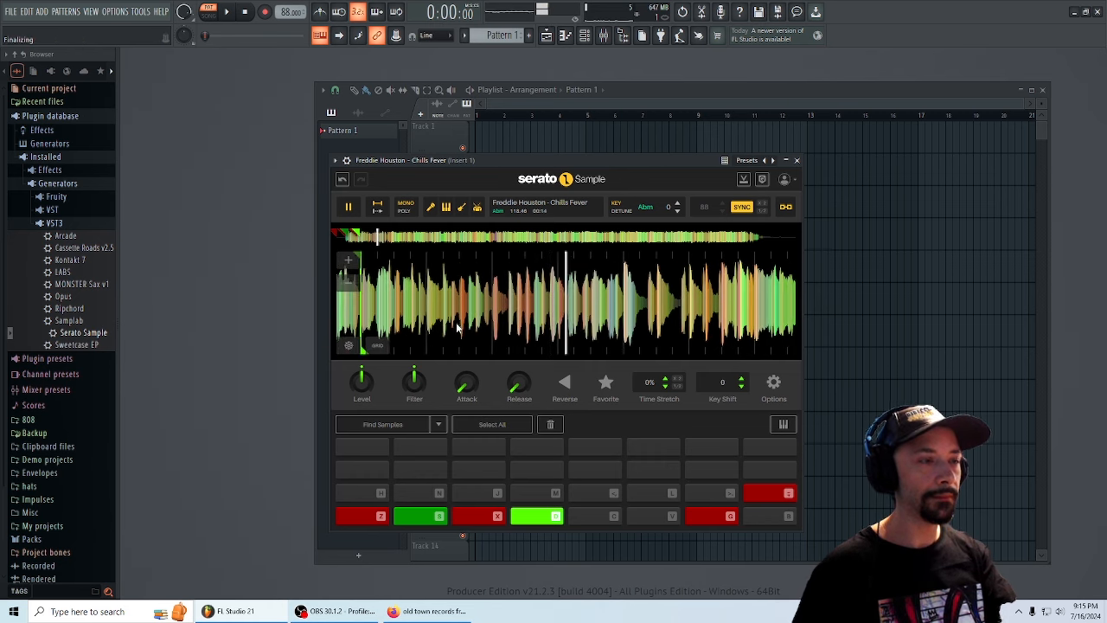
{"action": "key", "text": "d"}
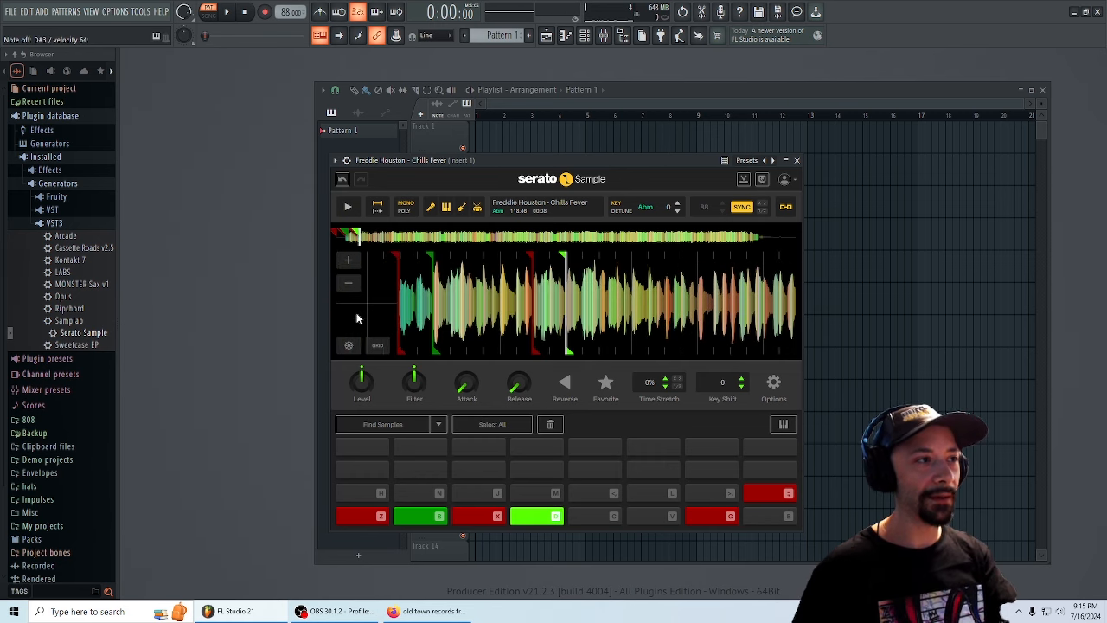
- Move pad D's cue further along the sample to the phrase at 00:12, auditioning it at each position
{"action": "left_click", "coordinate": [348, 283]}
{"action": "left_click", "coordinate": [565, 258]}
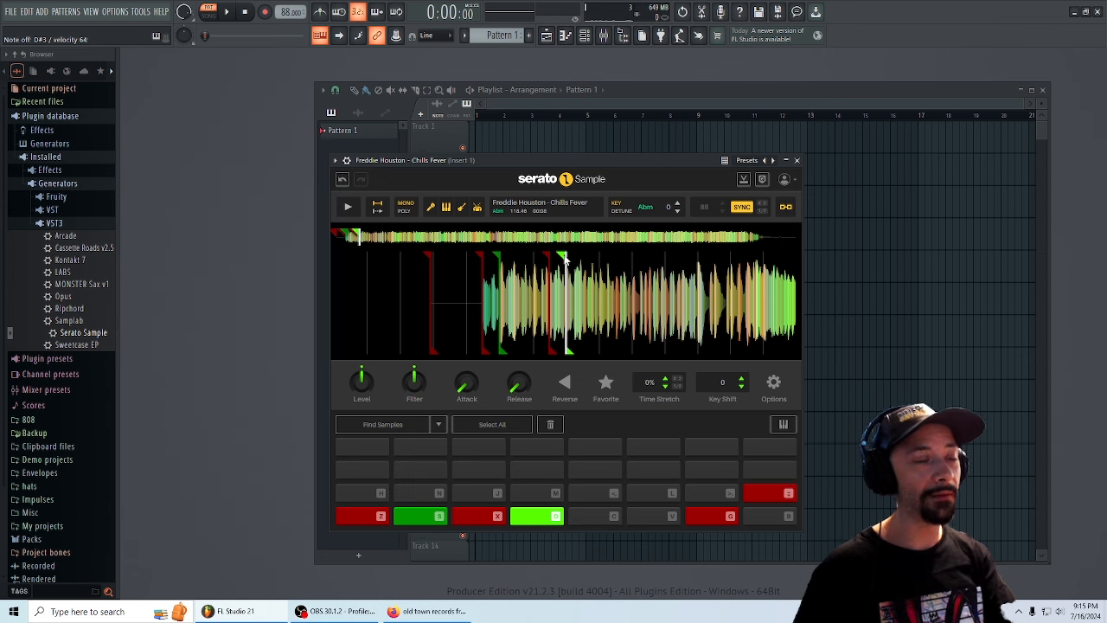
{"action": "left_click_drag", "start_coordinate": [565, 260], "coordinate": [602, 265]}
{"action": "key", "text": "d"}
{"action": "left_click", "coordinate": [349, 262]}
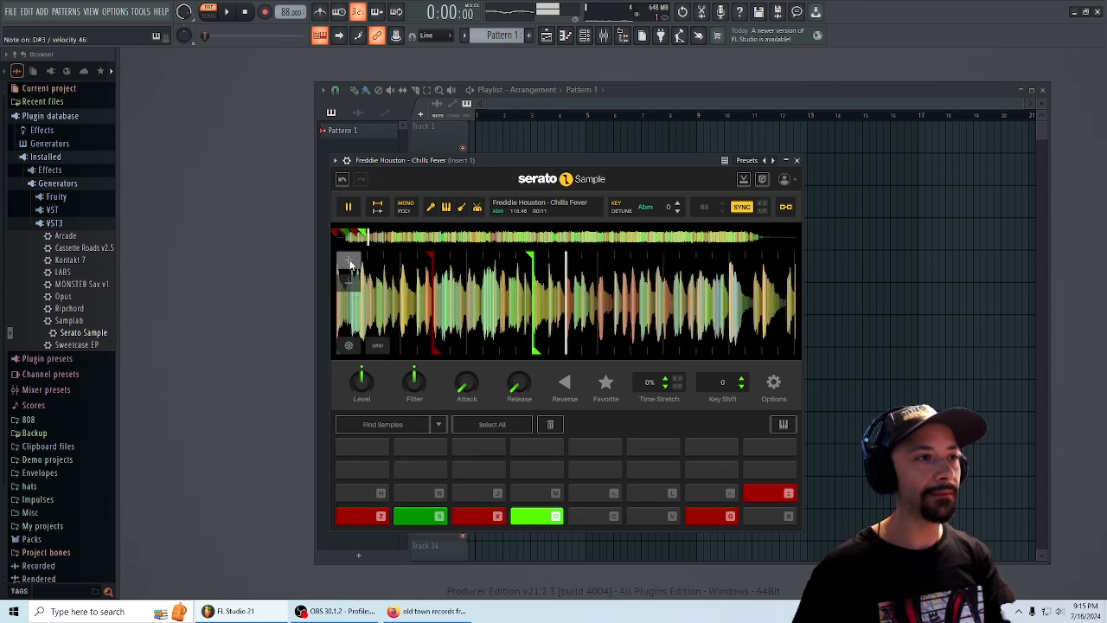
{"action": "left_click", "coordinate": [349, 263]}
{"action": "left_click", "coordinate": [350, 263]}
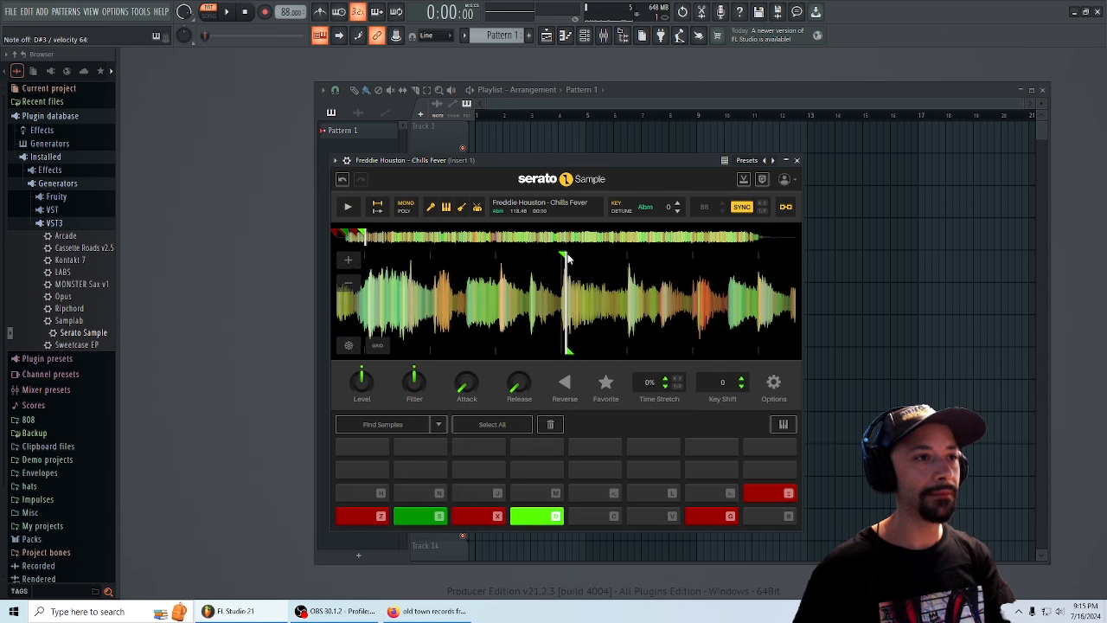
{"action": "key", "text": "d"}
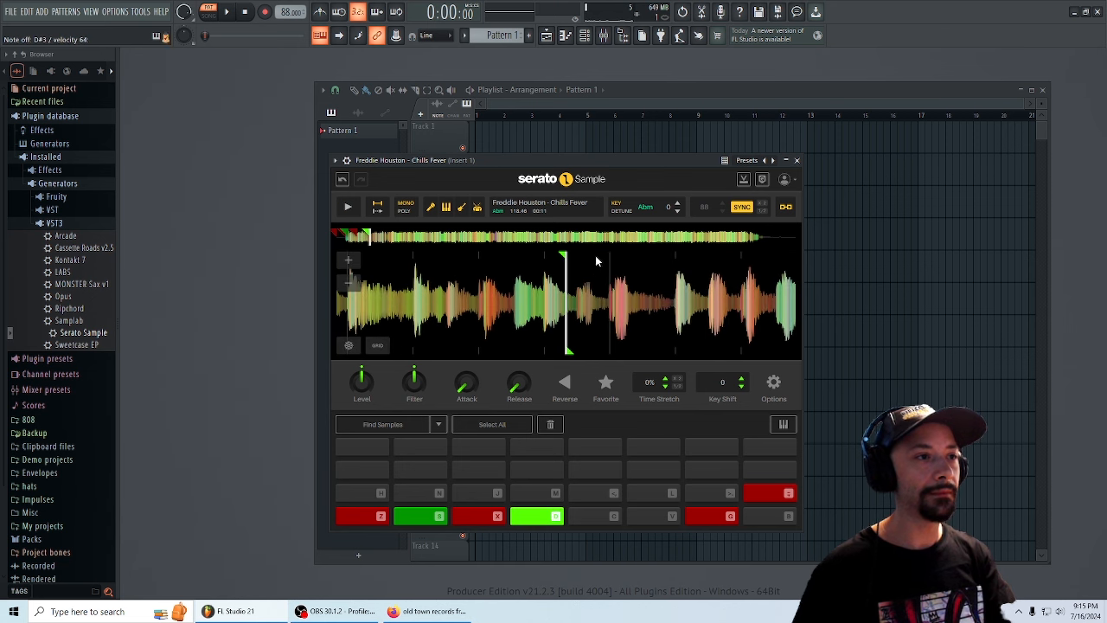
{"action": "left_click_drag", "start_coordinate": [564, 277], "coordinate": [610, 298]}
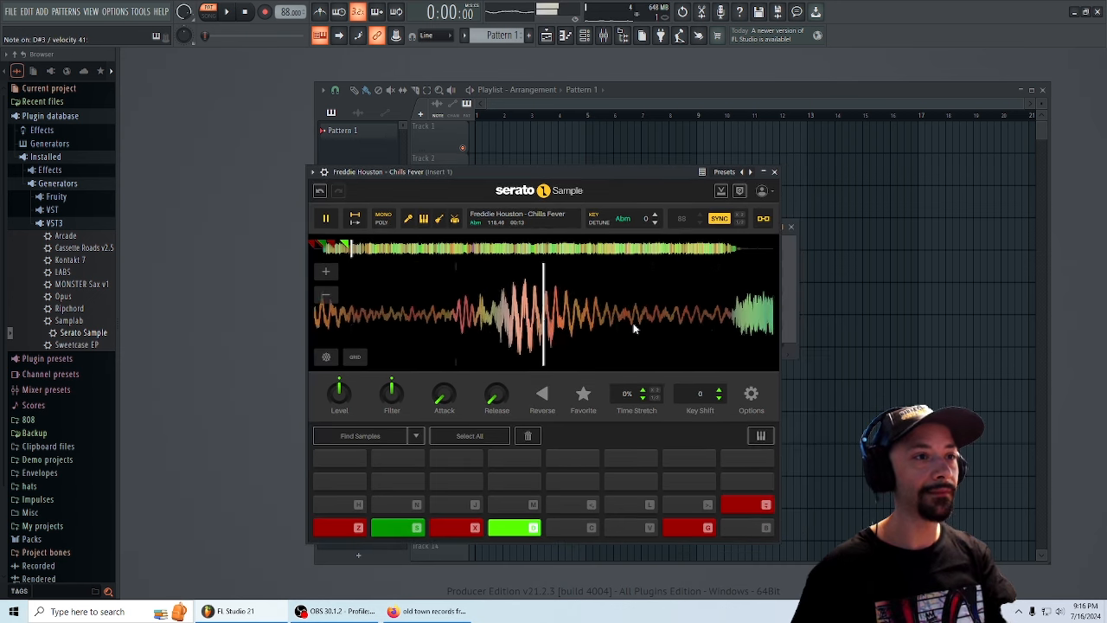
- Add cues on pads C, V, B, H, N, J and M further through the sample, moving pad M's cue to 00:28
{"action": "key", "text": "c"}
{"action": "key", "text": "j"}
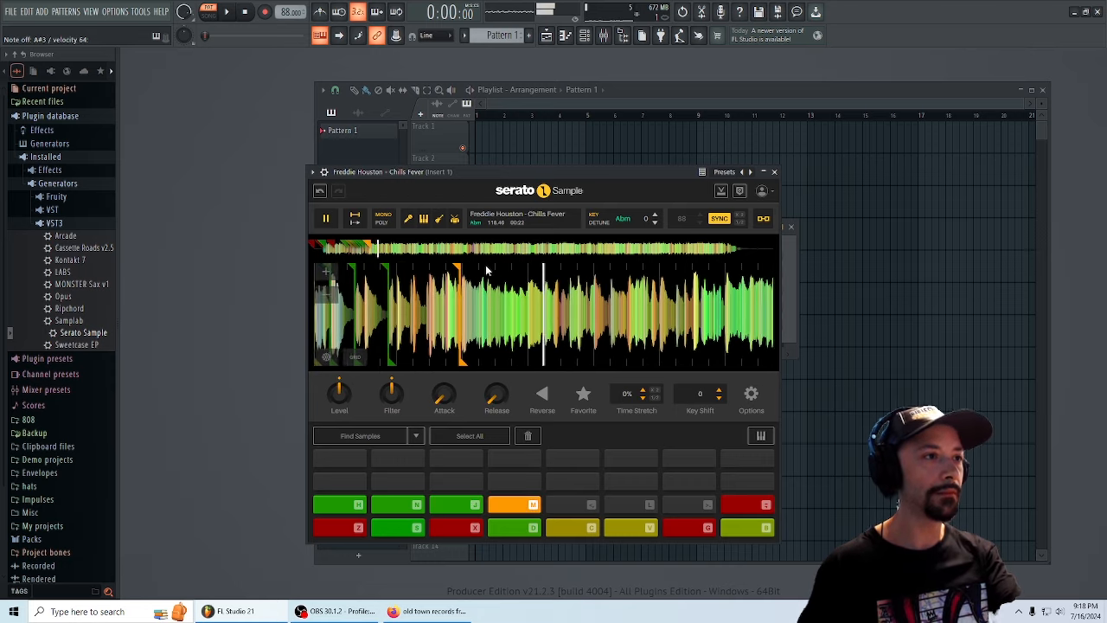
{"action": "key", "text": "m"}
{"action": "key", "text": "m"}
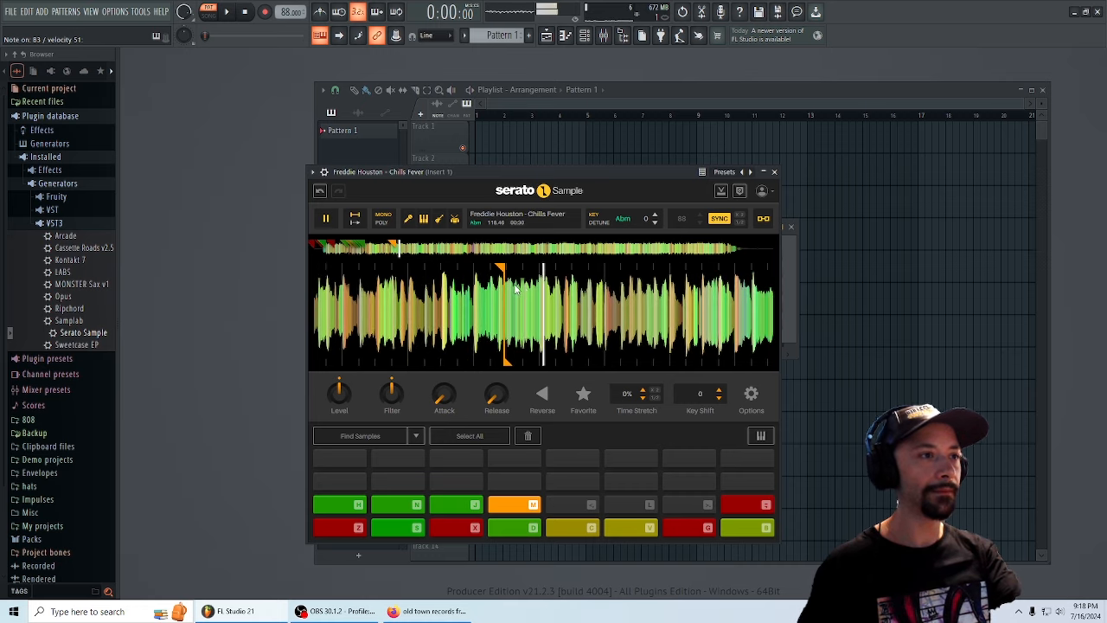
{"action": "key", "text": "m"}
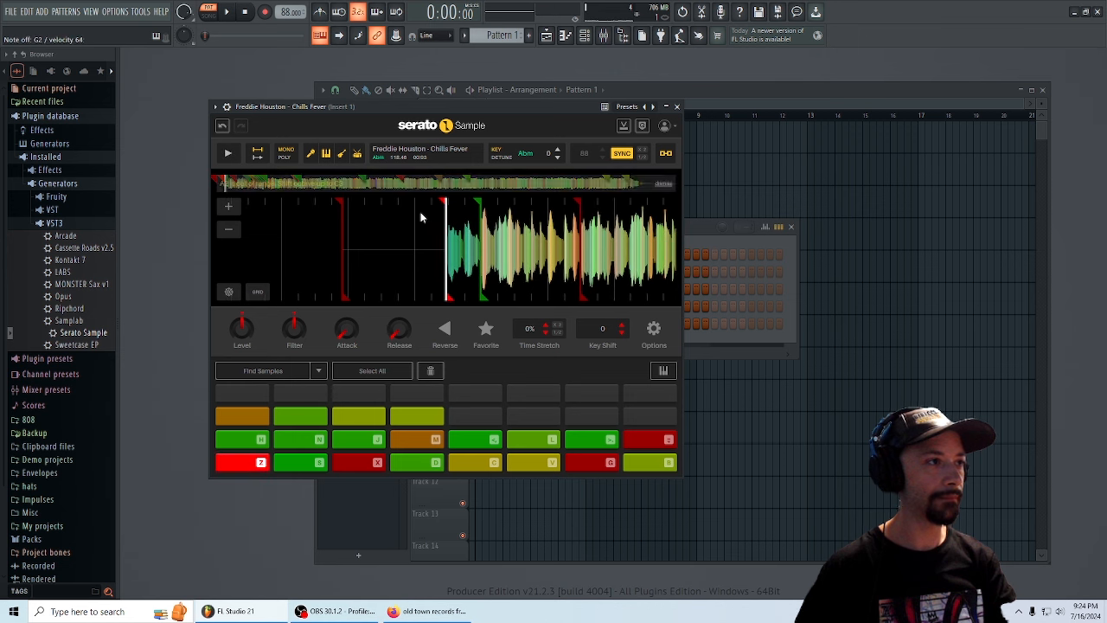
- Play through the assigned pads from the lowest row up to the unlabelled ones, adding a cue on the next free pad at 02:18
{"action": "key", "text": "n"}
{"action": "key", "text": "m"}
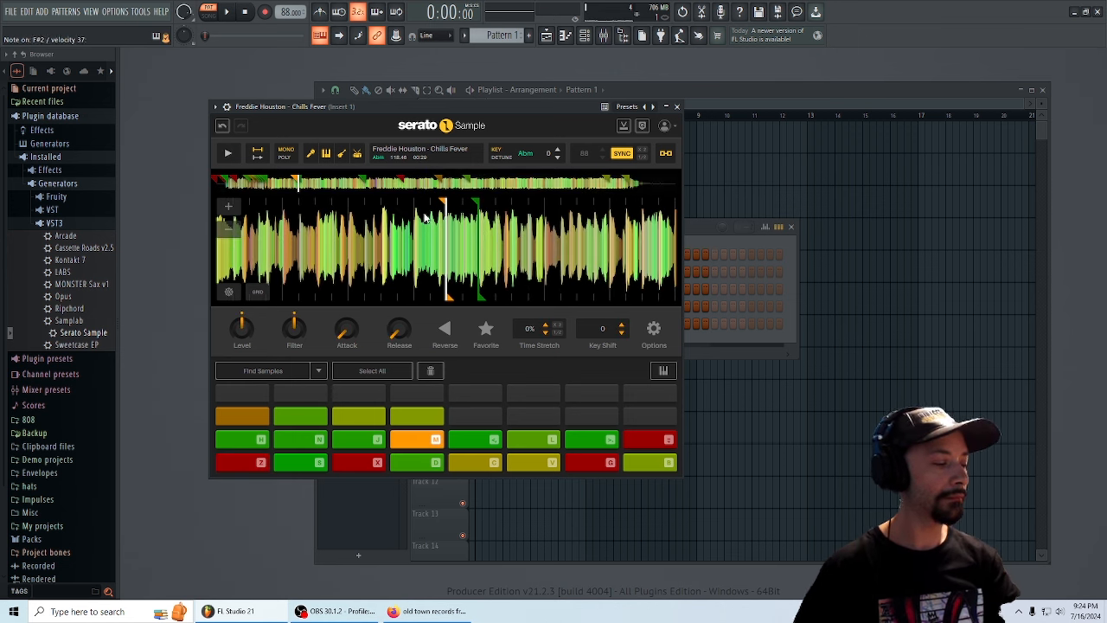
{"action": "key", "text": "z"}
{"action": "key", "text": "s"}
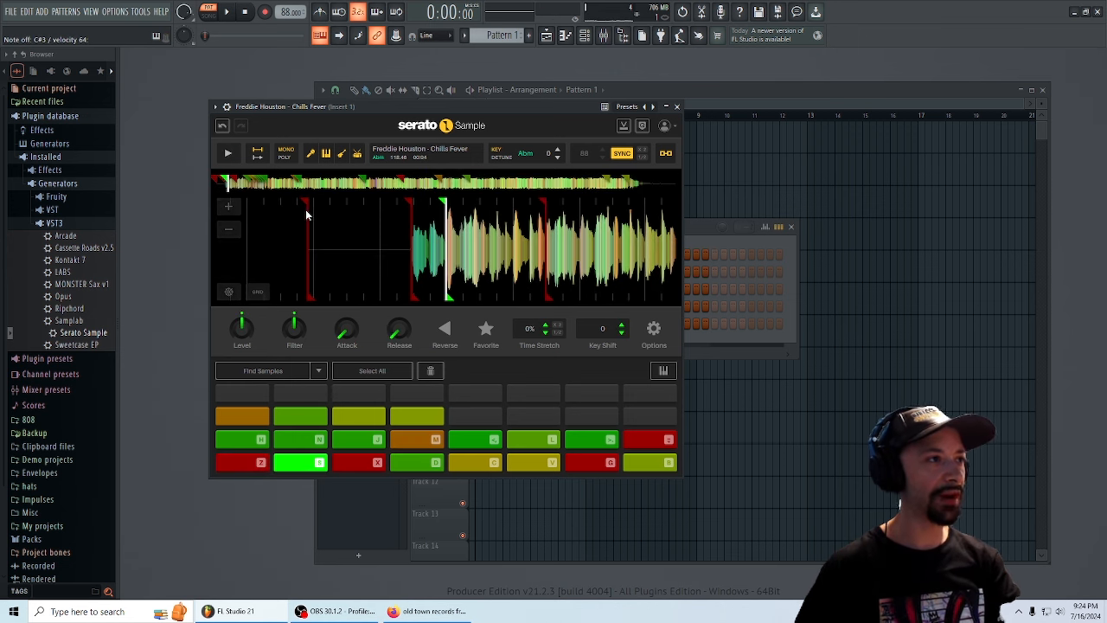
{"action": "key", "text": "semicolon"}
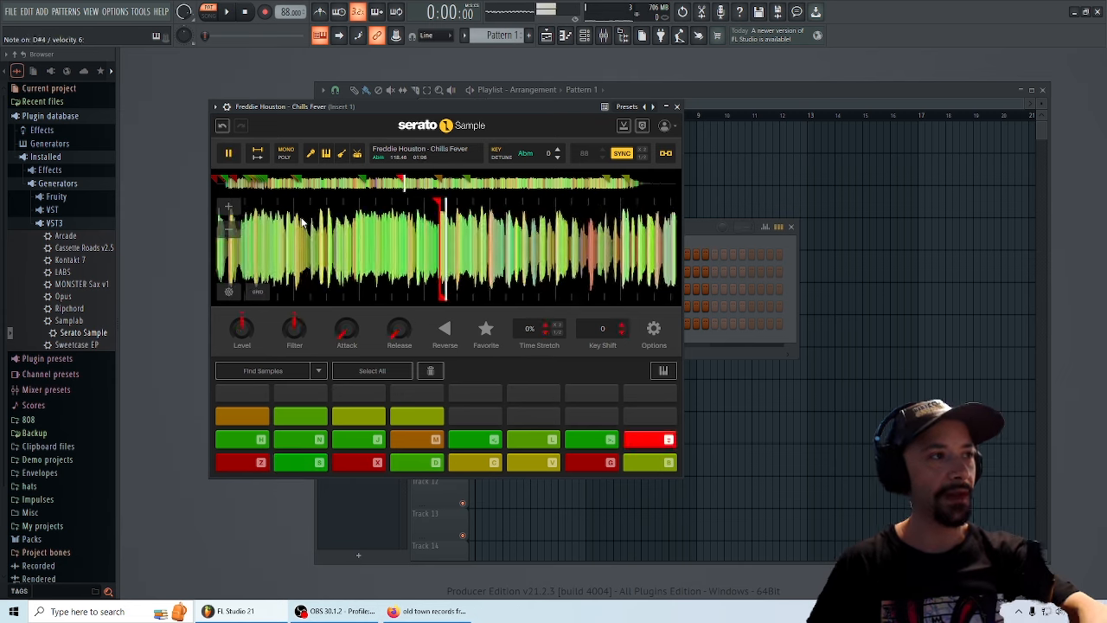
{"action": "key", "text": "slash"}
{"action": "key", "text": "r"}
{"action": "key", "text": "5"}
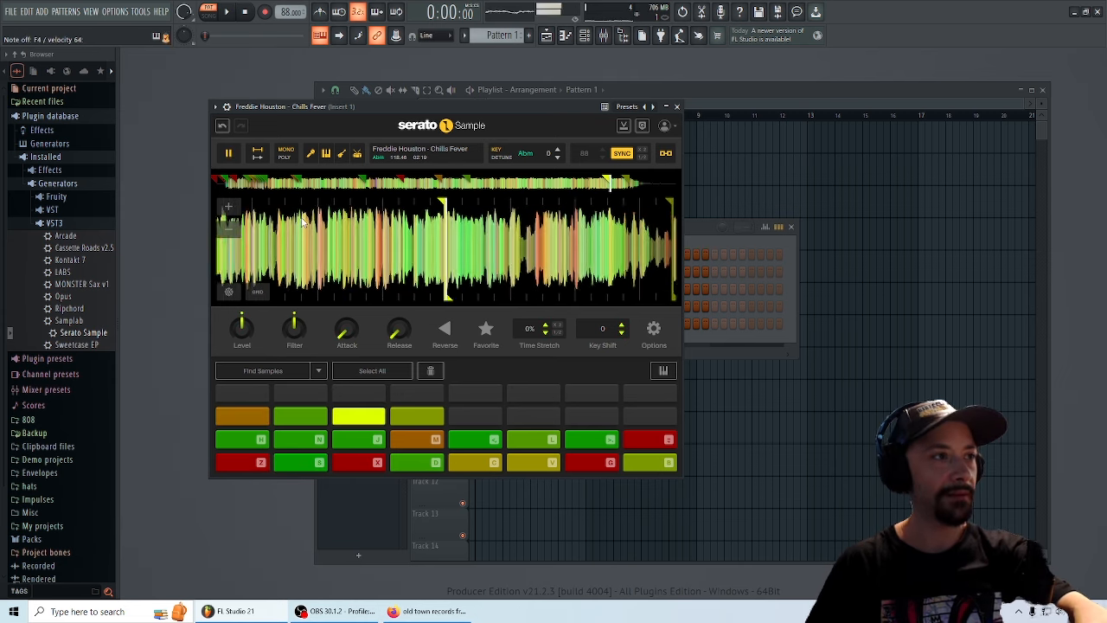
{"action": "key", "text": "6"}
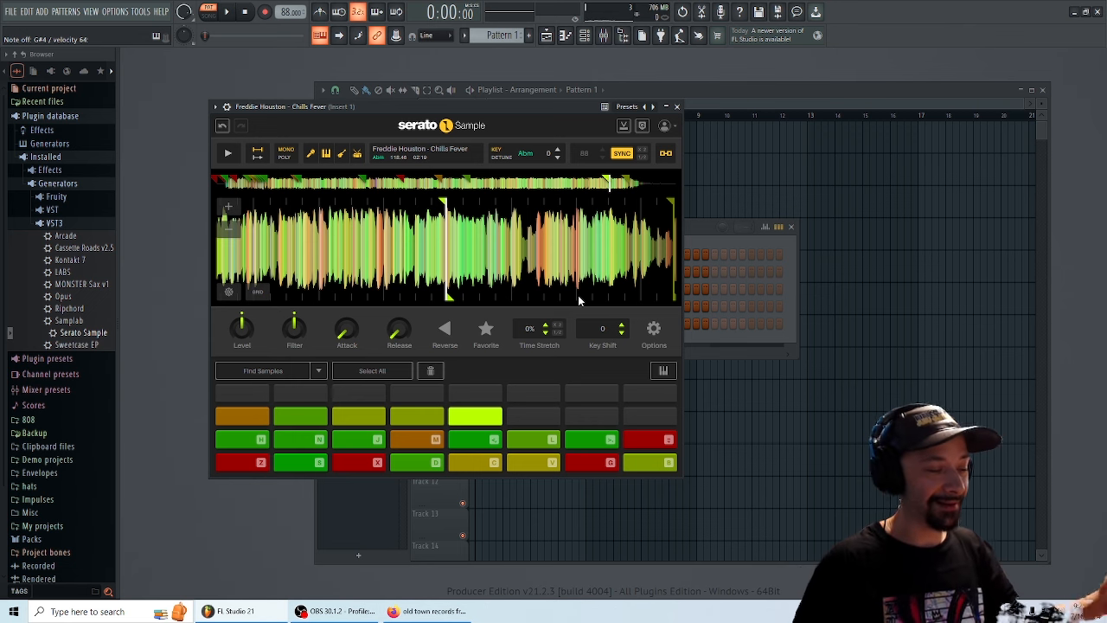
- Play the chops on pads C, V, B, H, N, M and J in sequence to test them as a phrase
{"action": "key", "text": "c"}
{"action": "key", "text": "v"}
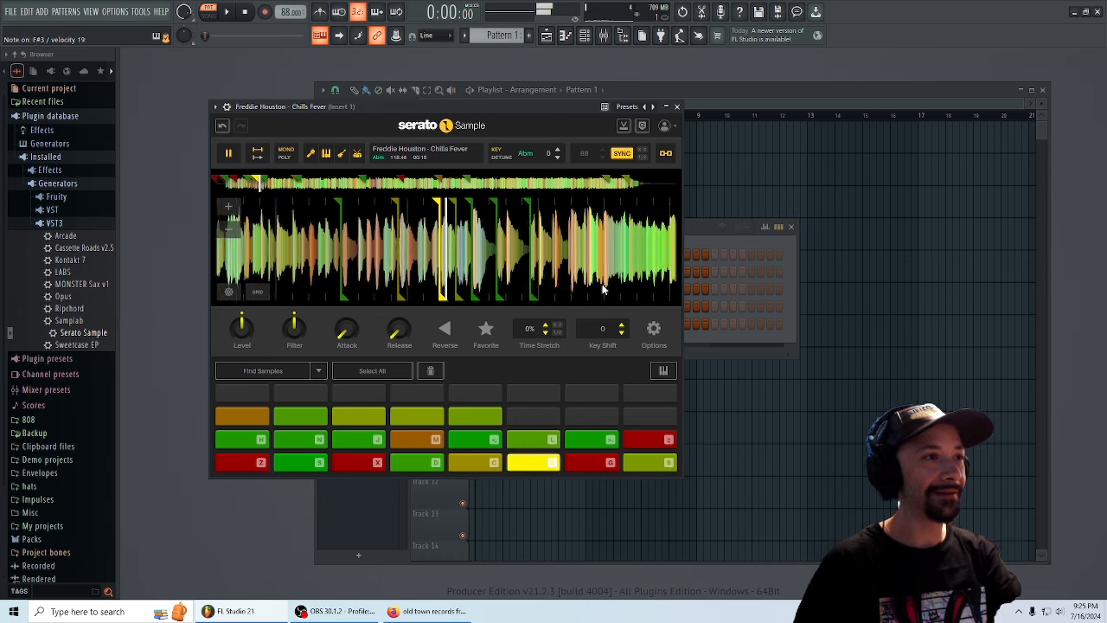
{"action": "key", "text": "b"}
{"action": "key", "text": "h"}
{"action": "key", "text": "n"}
{"action": "key", "text": "m"}
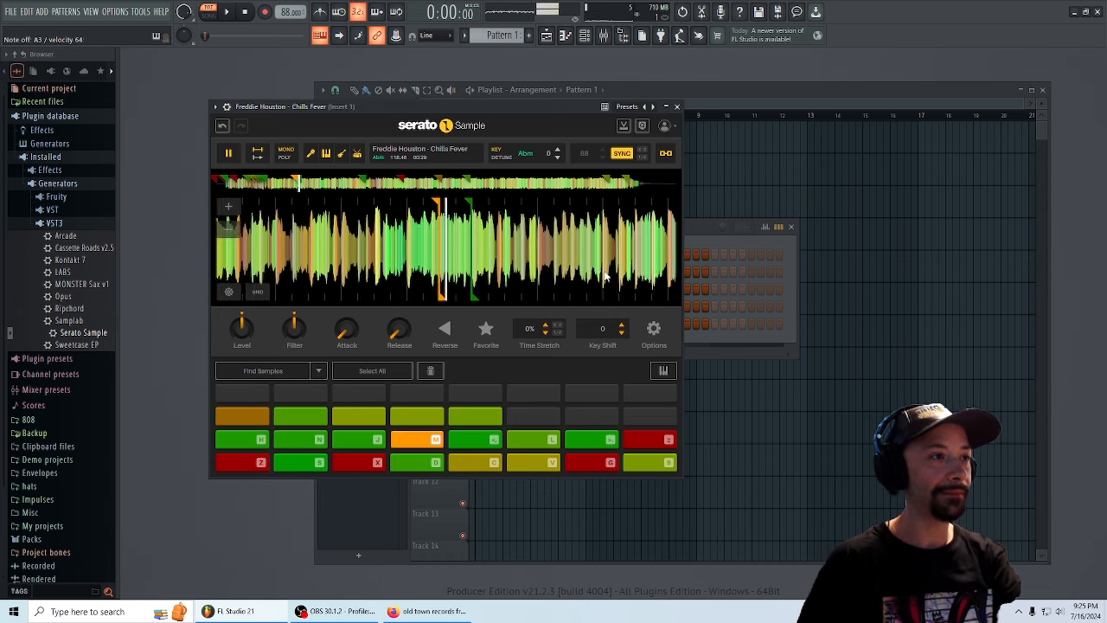
{"action": "key", "text": "j"}
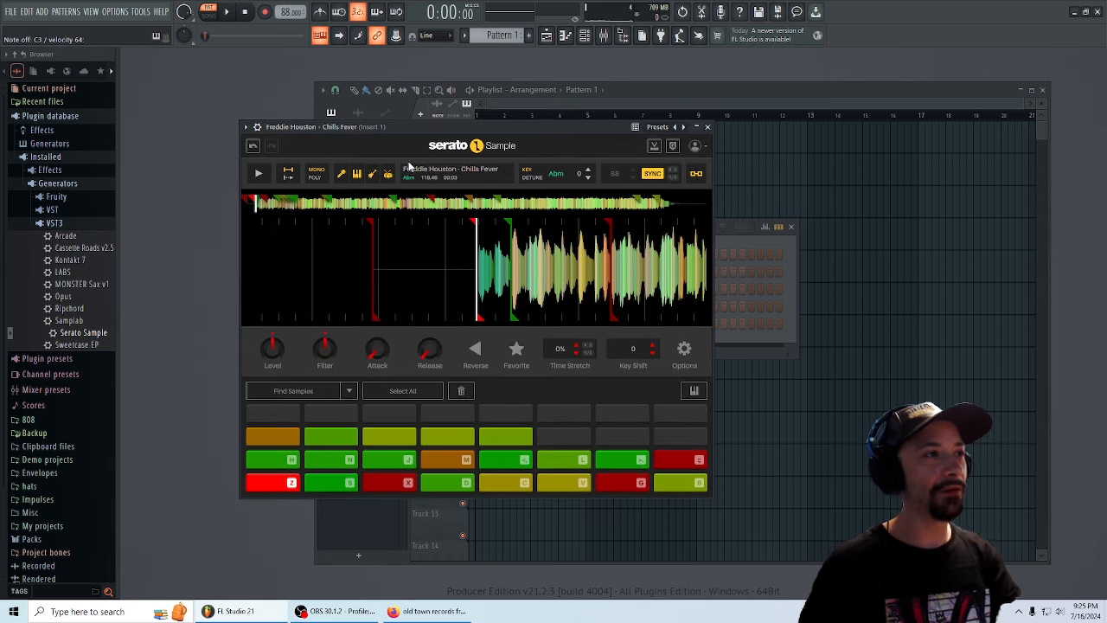
- Turn off the sample's drums stem, keeping the vocals, melody and bass stems, and audition pads X and Z
{"action": "key", "text": "x"}
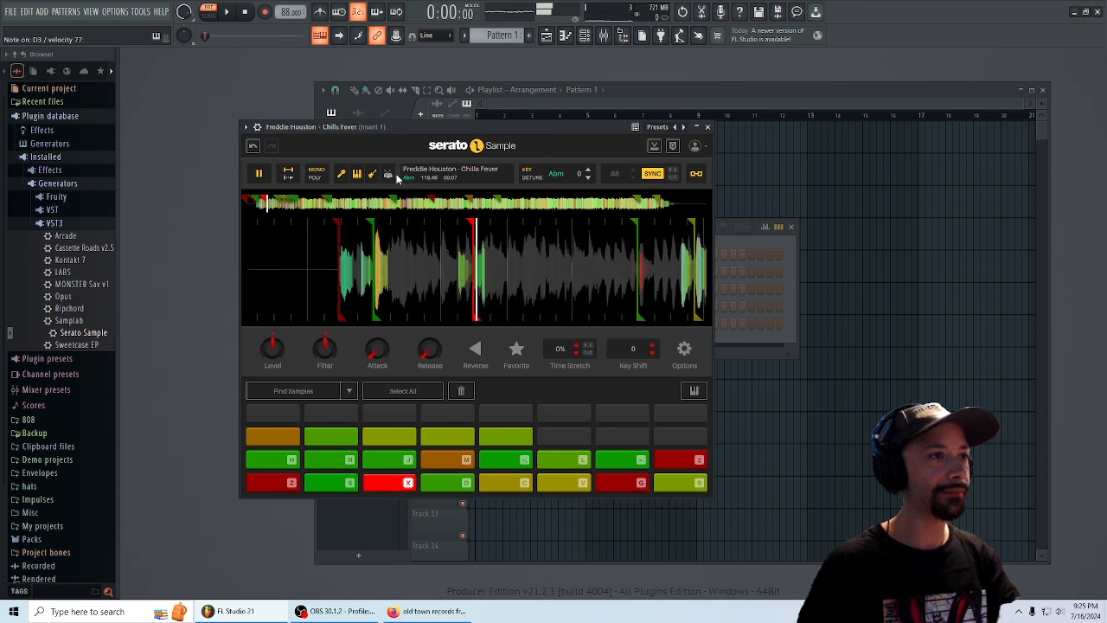
{"action": "key", "text": "z"}
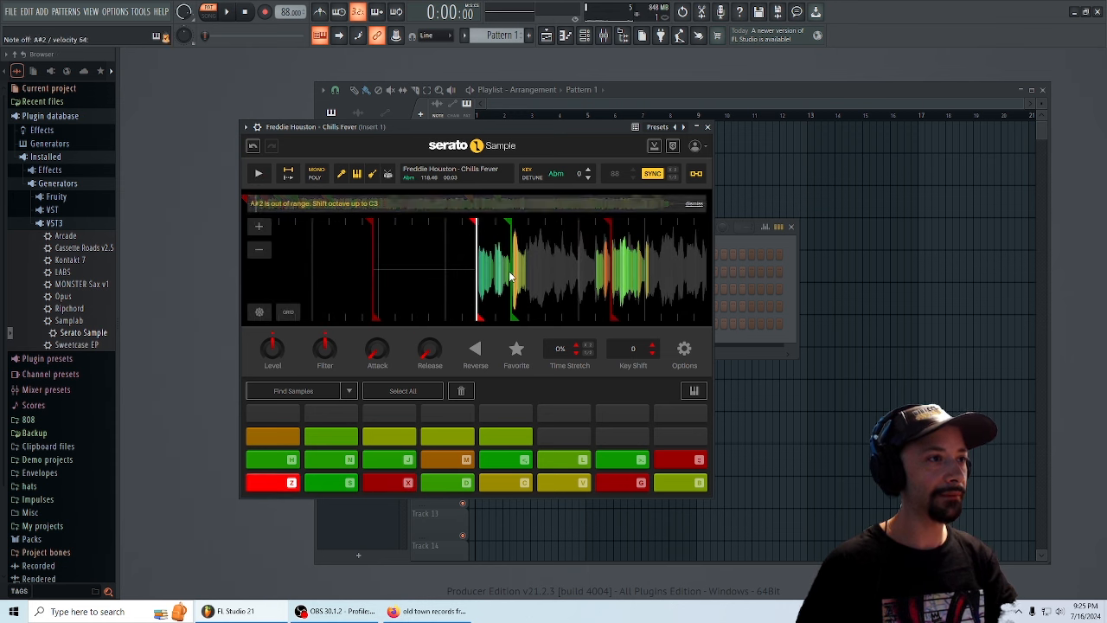
{"action": "left_click_drag", "start_coordinate": [409, 129], "coordinate": [377, 102]}
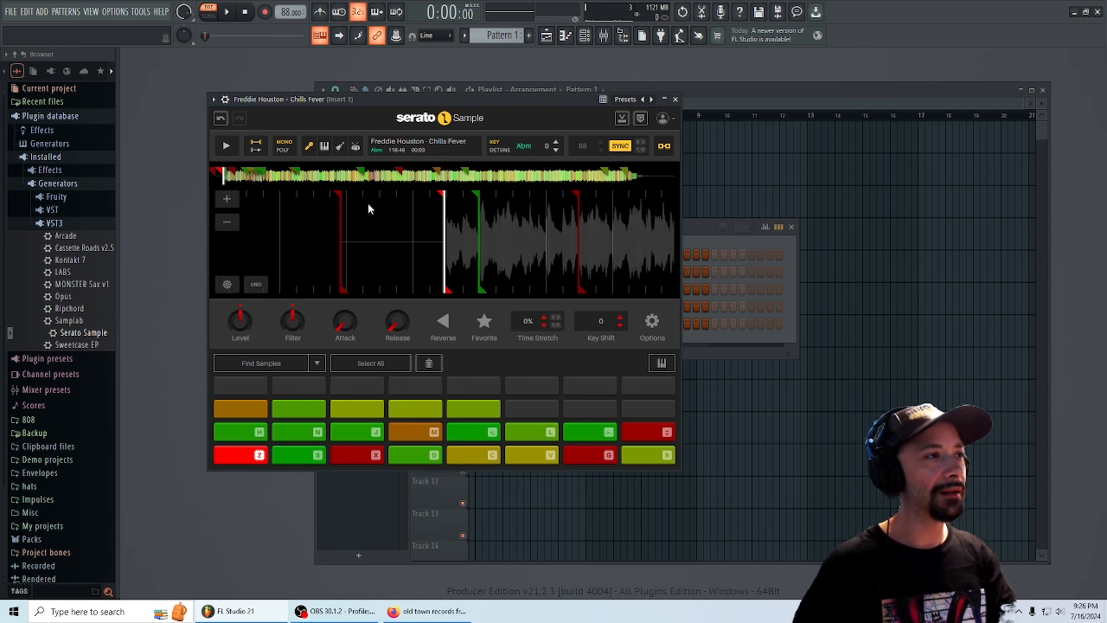
{"action": "key", "text": "z"}
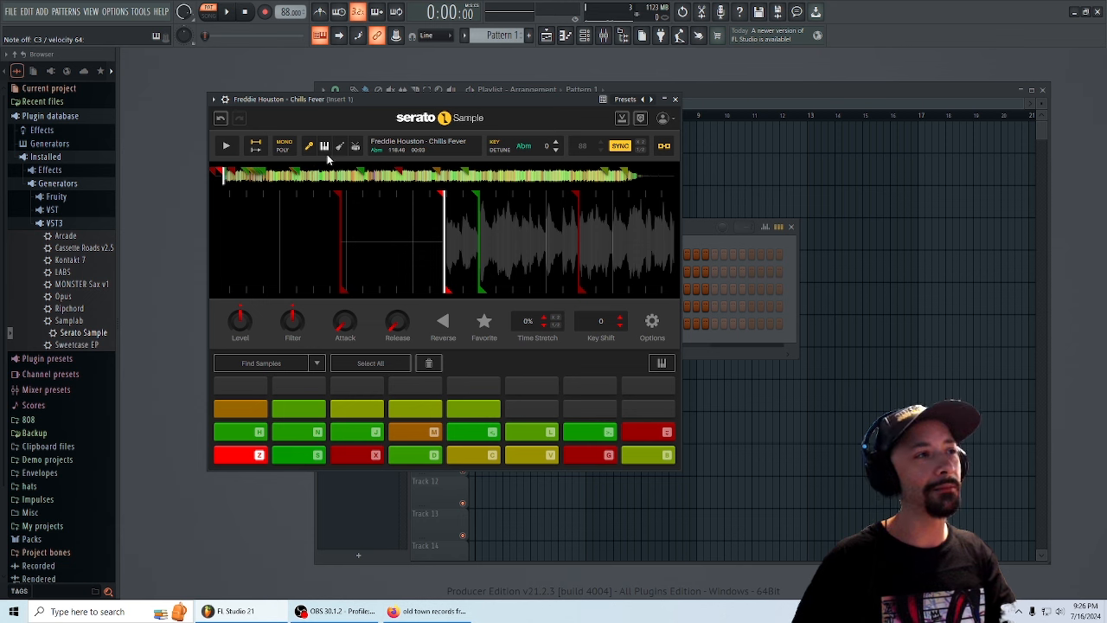
{"action": "left_click", "coordinate": [326, 148]}
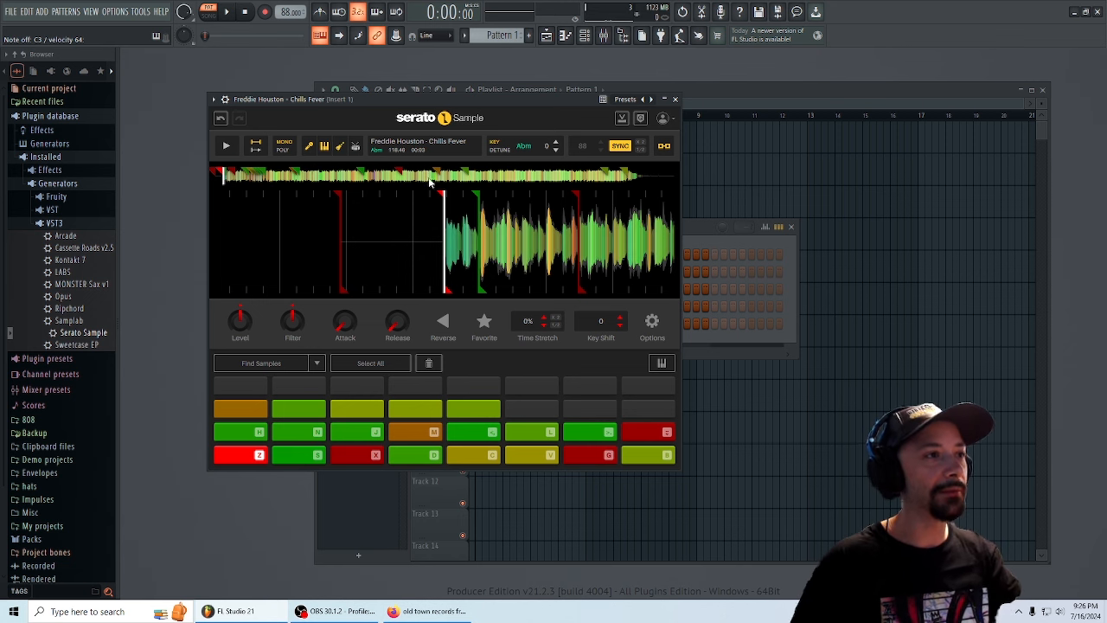
- Play the drumless chops on pads Z, S, D, V, B and H as a phrase
{"action": "key", "text": "z"}
{"action": "key", "text": "s"}
{"action": "key", "text": "d"}
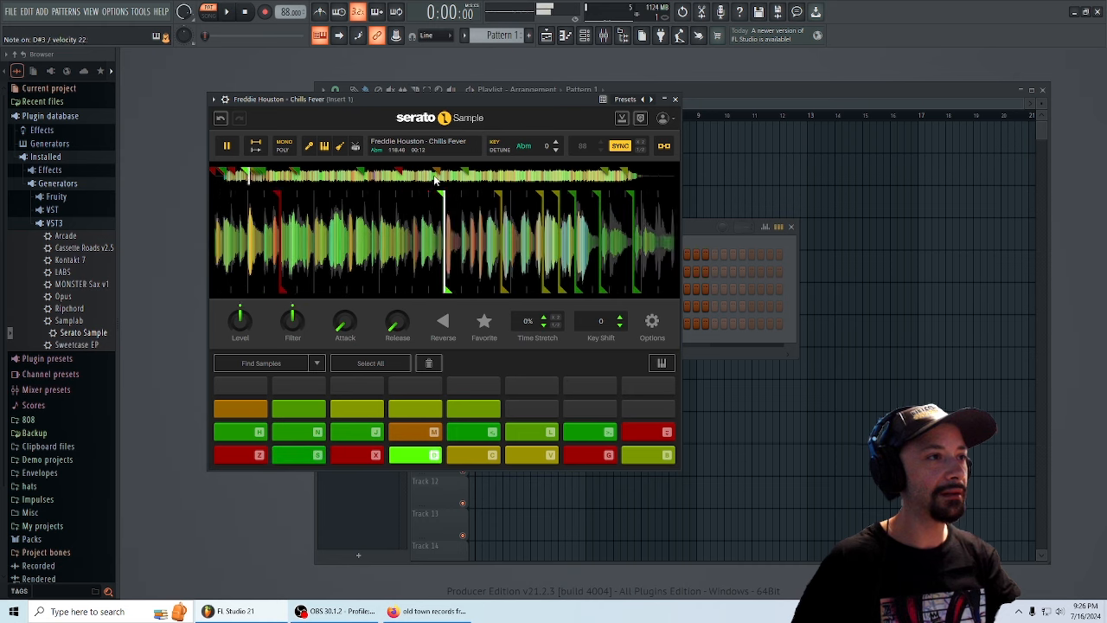
{"action": "key", "text": "v"}
{"action": "key", "text": "b"}
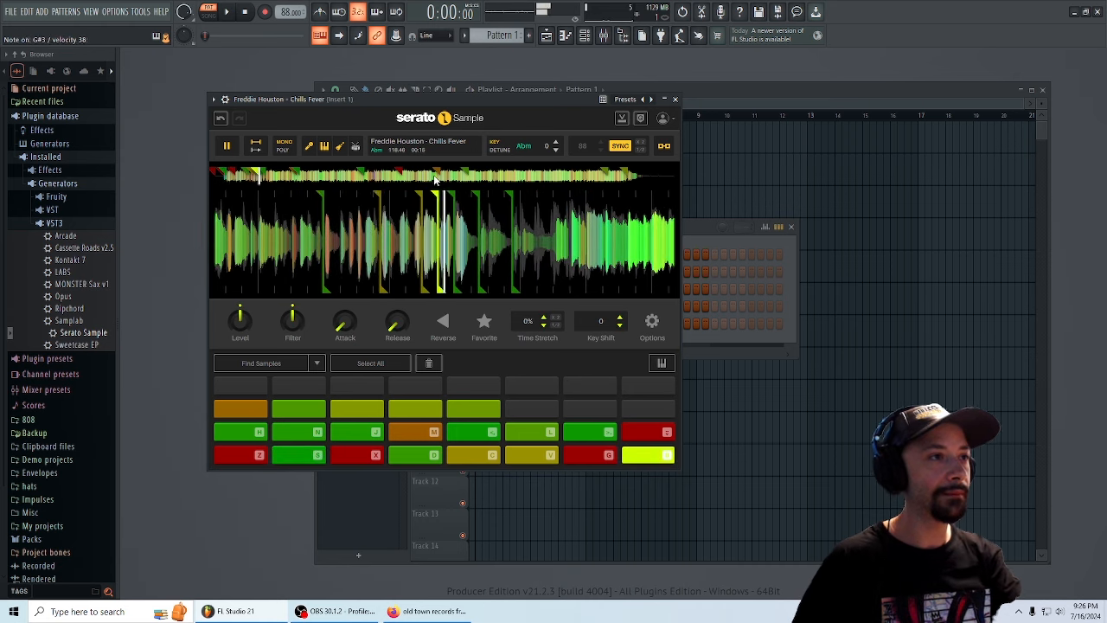
{"action": "key", "text": "h"}
{"action": "key", "text": "z"}
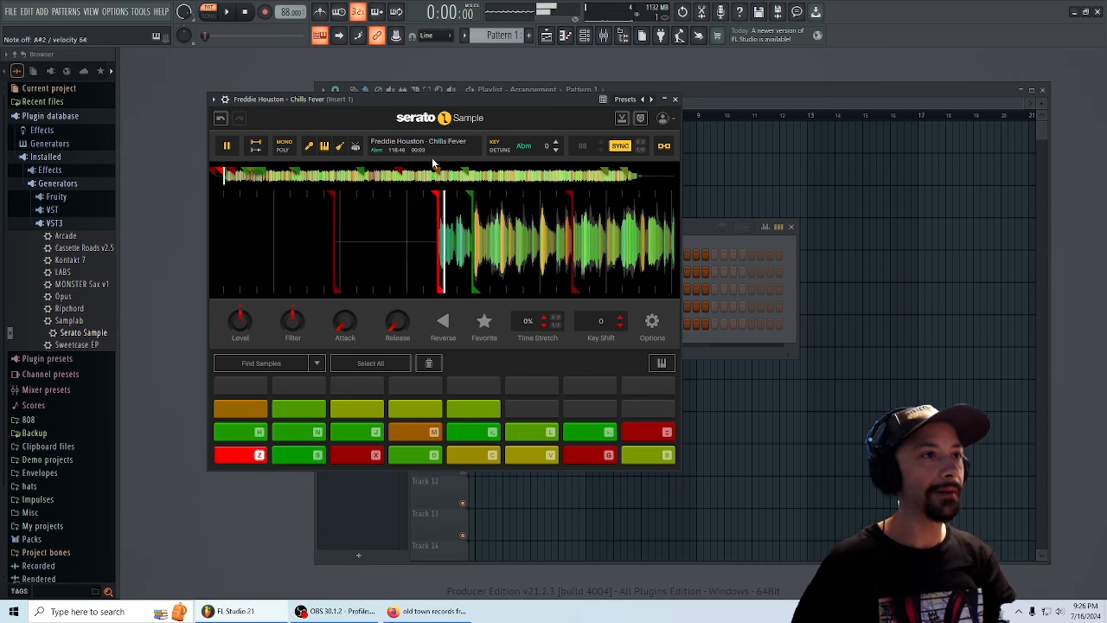
- Record notes and automation for a C5 and C#5 drum rhythm on the RHH2_kick_low_smash channel in Pattern 3
{"action": "left_click_drag", "start_coordinate": [470, 97], "coordinate": [562, 149]}
{"action": "left_click", "coordinate": [611, 102]}
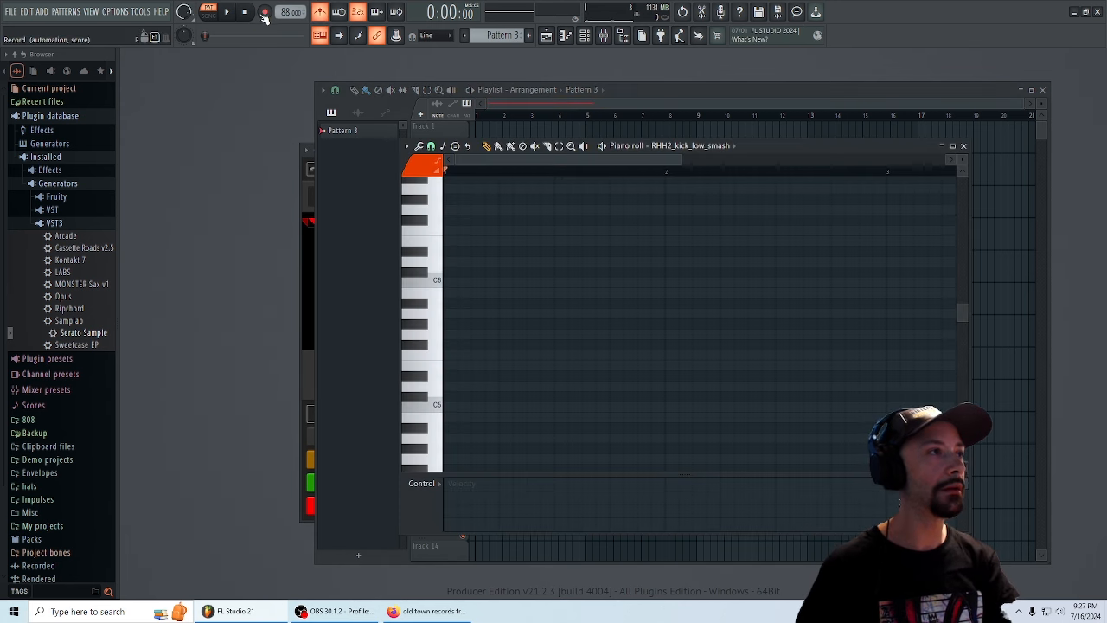
{"action": "left_click", "coordinate": [265, 13]}
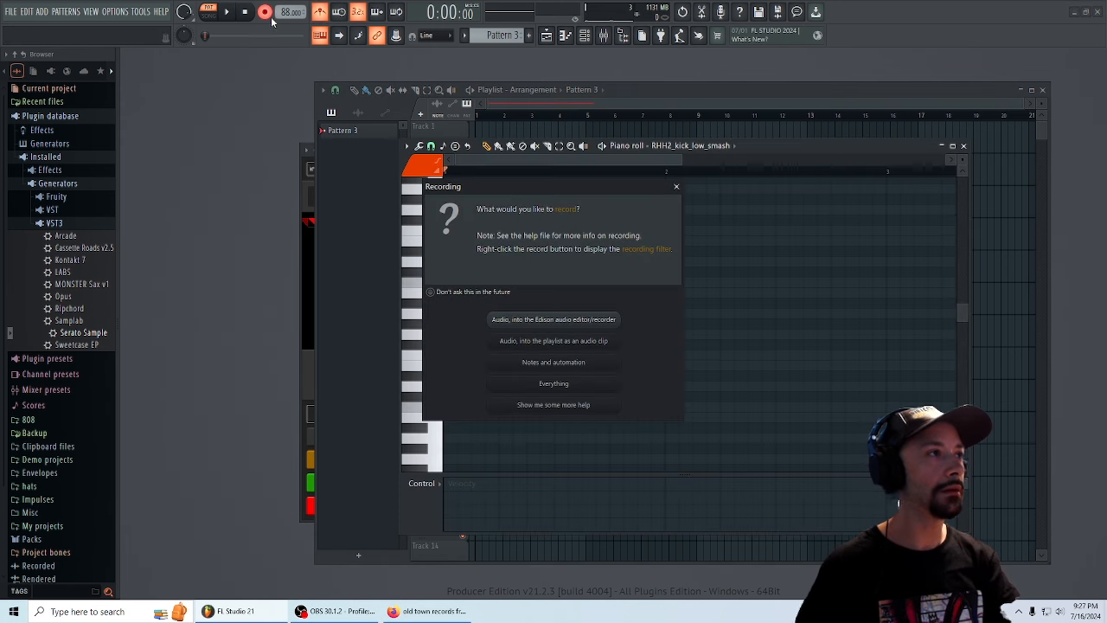
{"action": "left_click", "coordinate": [556, 363]}
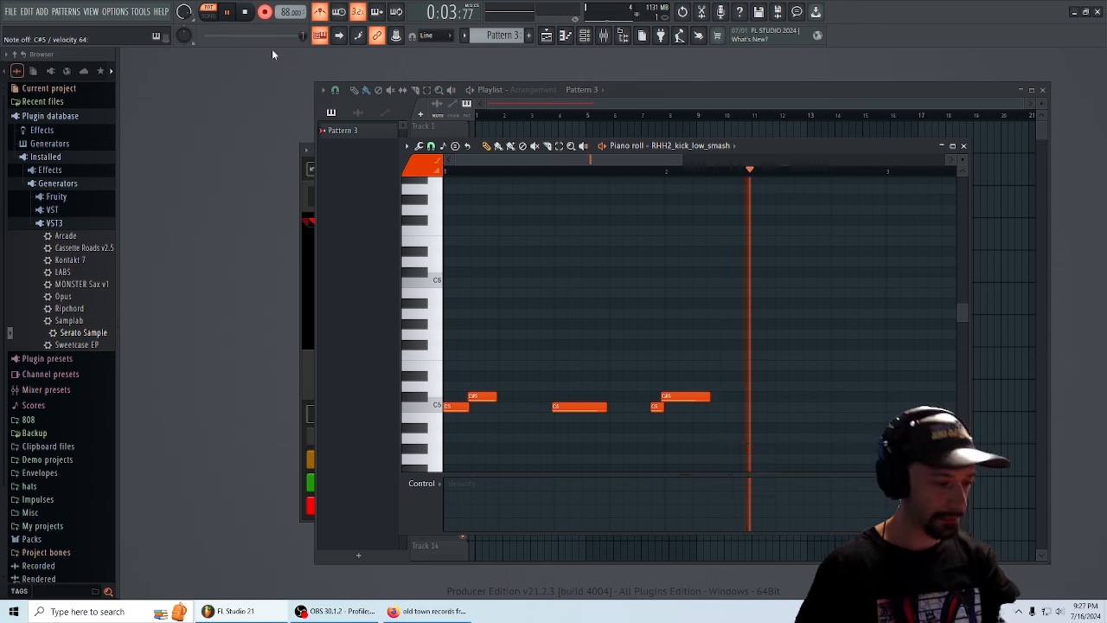
{"action": "key", "text": "space"}
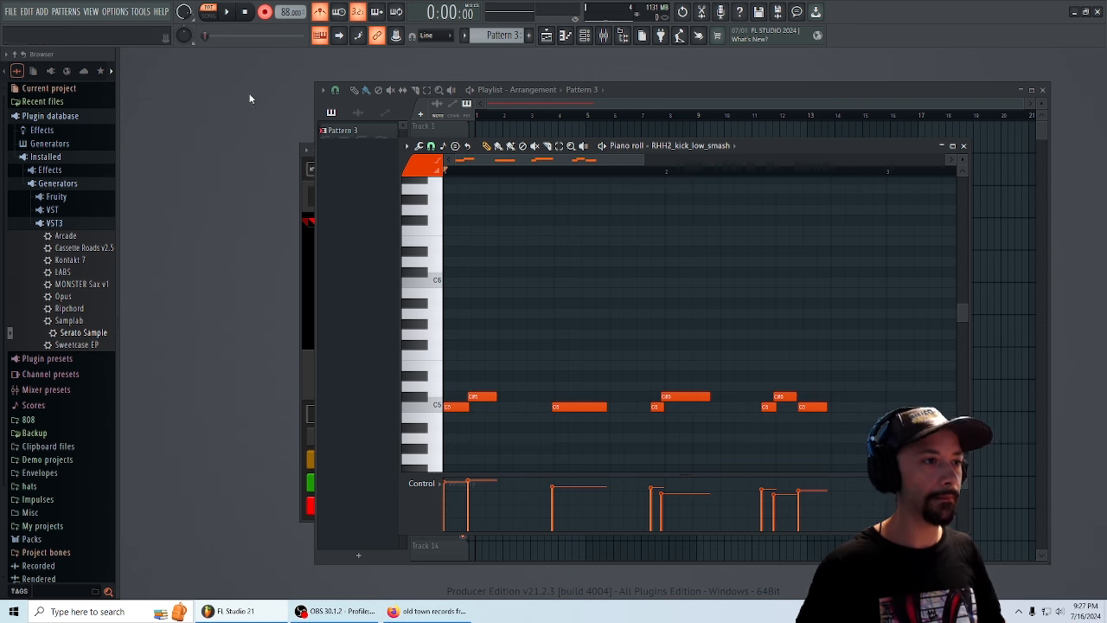
- Play back the recorded drum rhythm in Pattern 3 and shift the piano roll window up slightly
{"action": "key", "text": "space"}
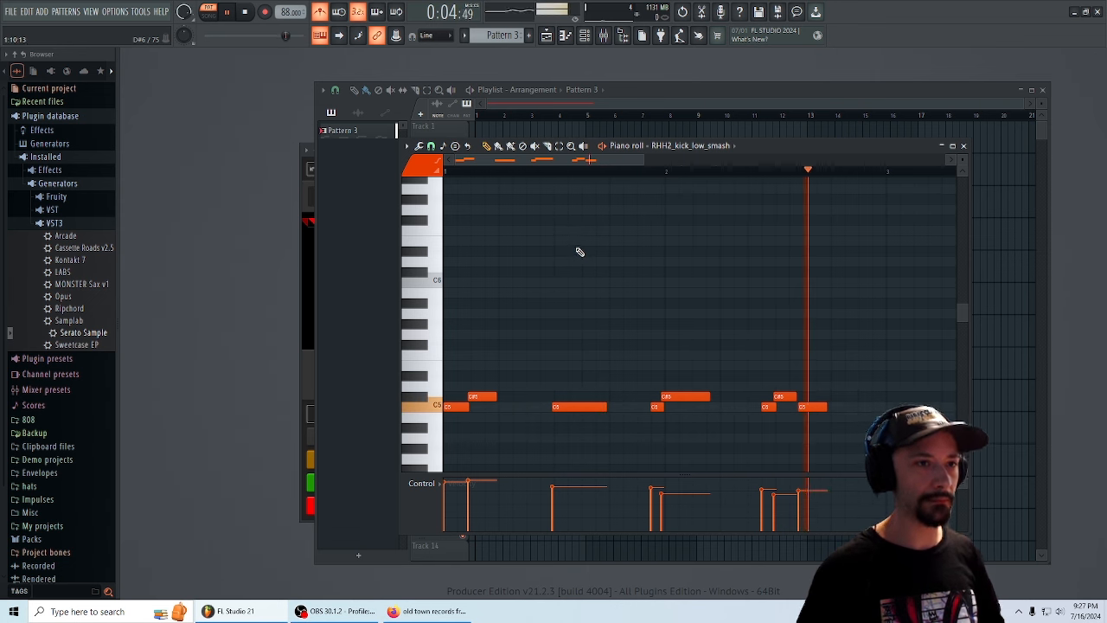
{"action": "key", "text": "space"}
{"action": "left_click_drag", "start_coordinate": [760, 145], "coordinate": [751, 117]}
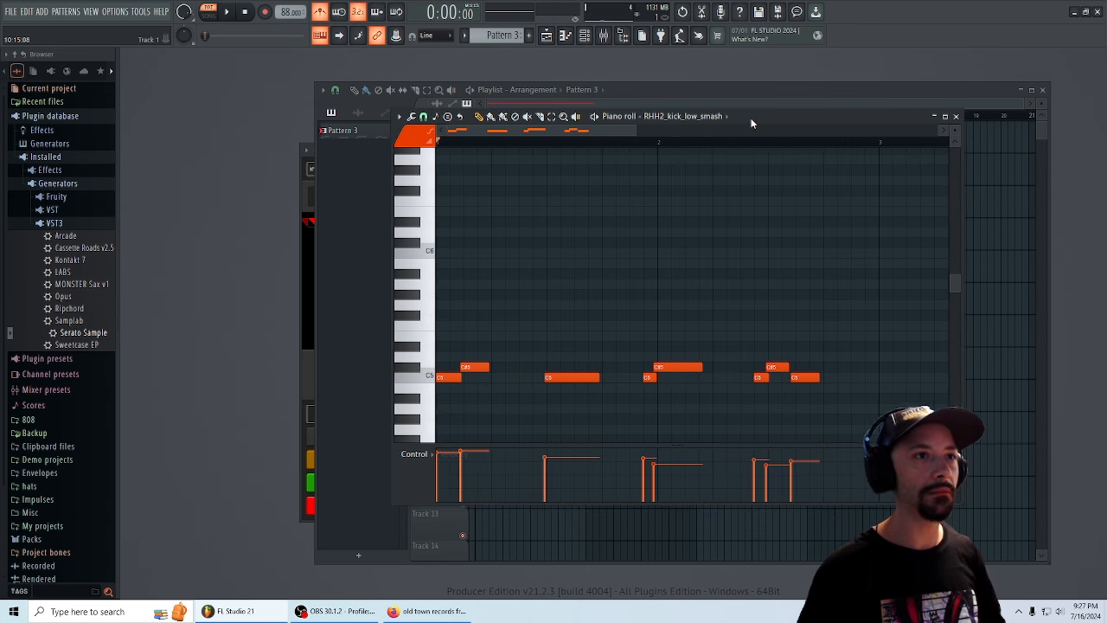
- Add Fruity Balance to the kick's mixer track, Insert 3, and lower its volume to about -5.1 dB during playback
{"action": "left_click", "coordinate": [604, 36]}
{"action": "key", "text": "space"}
{"action": "key", "text": "space"}
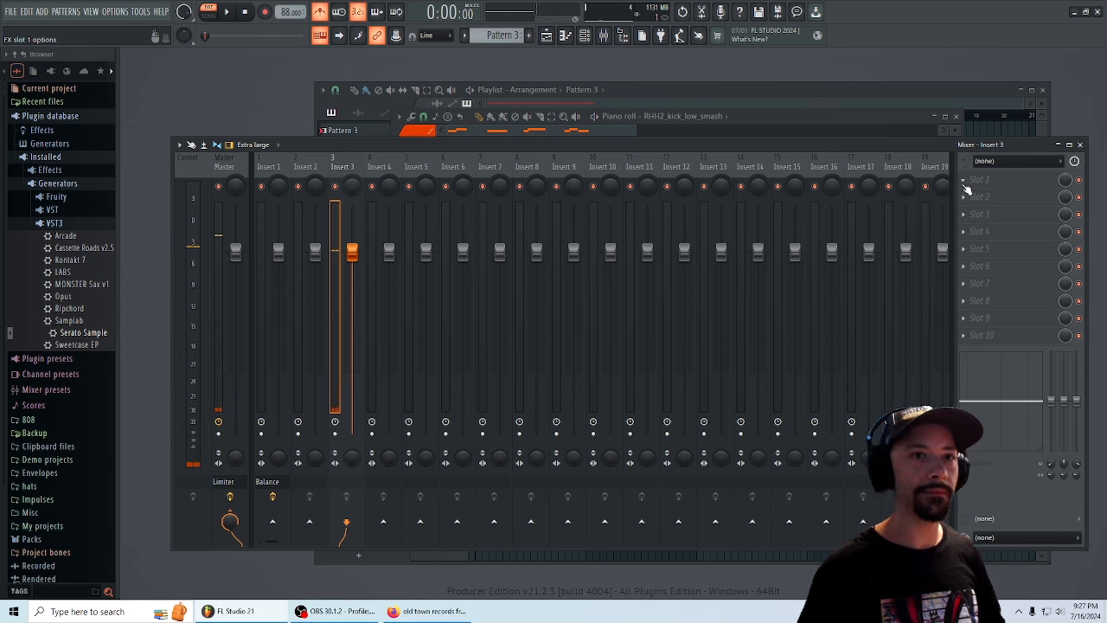
{"action": "left_click", "coordinate": [978, 179]}
{"action": "left_click", "coordinate": [806, 476]}
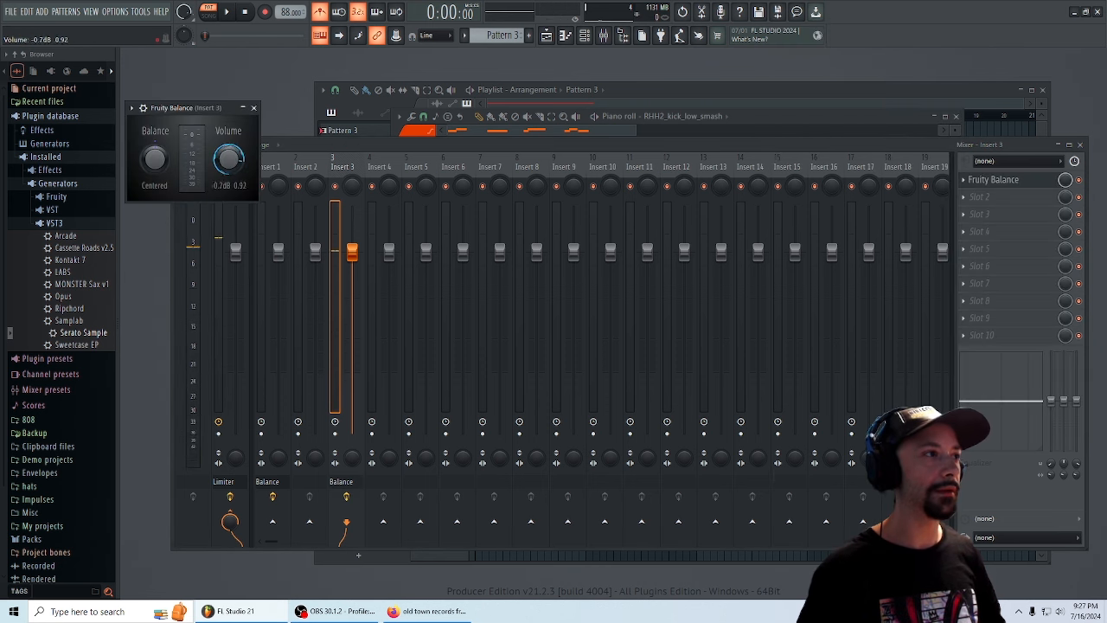
{"action": "left_click_drag", "start_coordinate": [216, 105], "coordinate": [529, 163]}
{"action": "key", "text": "space"}
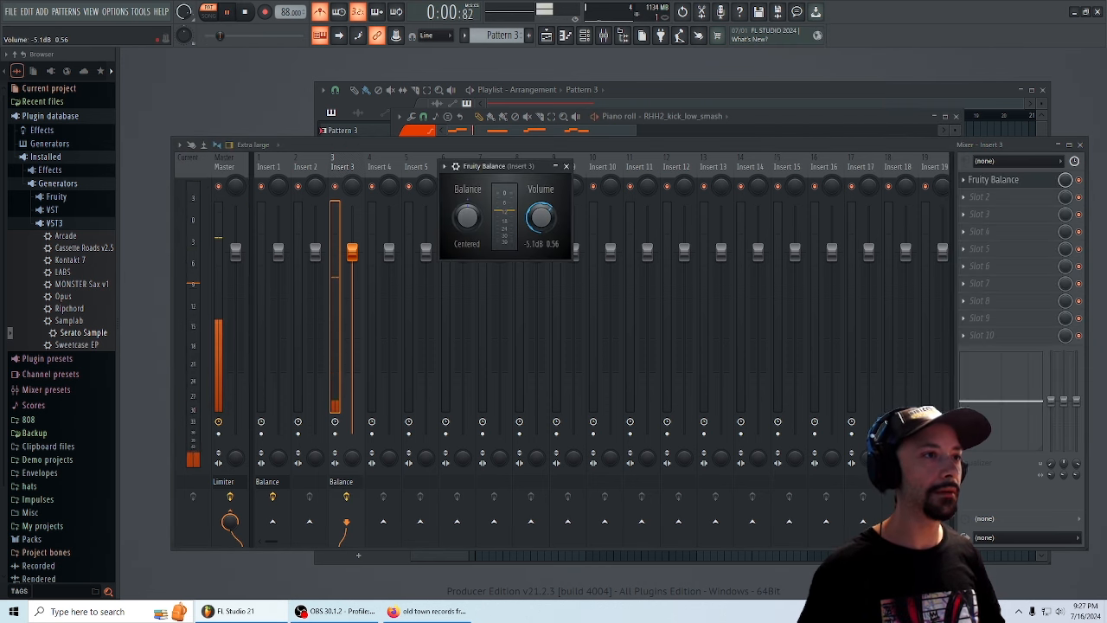
- Nudge the first C#5 kick note slightly later in the Pattern 3 piano roll and play the rhythm back
{"action": "left_click", "coordinate": [628, 132]}
{"action": "left_click_drag", "start_coordinate": [636, 130], "coordinate": [518, 139]}
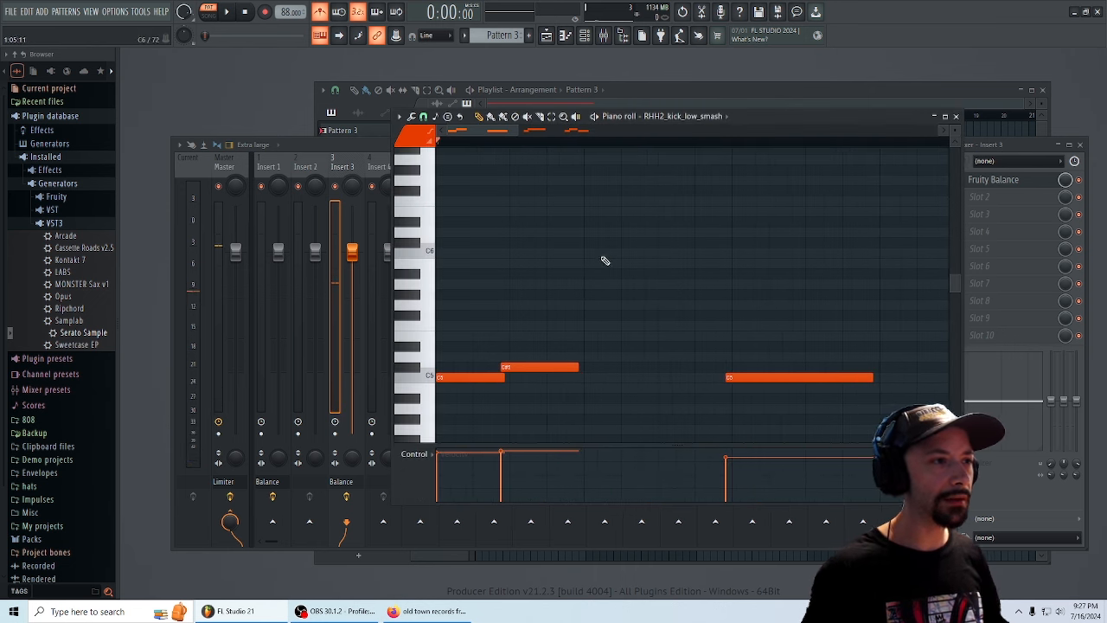
{"action": "left_click_drag", "start_coordinate": [535, 369], "coordinate": [542, 369]}
{"action": "key", "text": "space"}
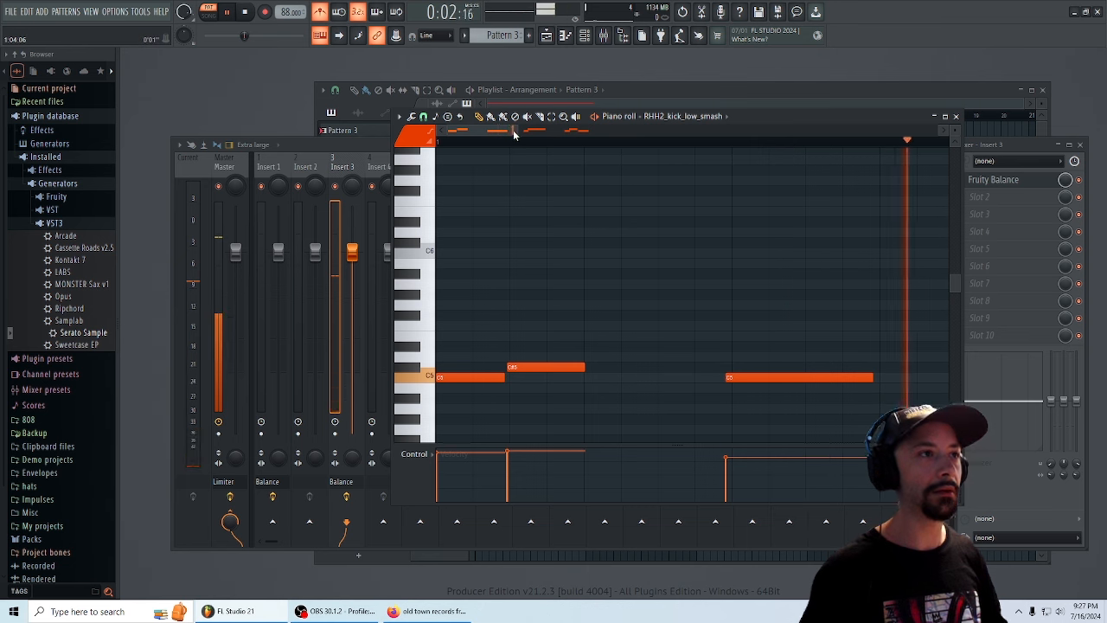
- Nudge the C#5 kick note just before bar 2 and the last C5 note slightly later while checking the playback
{"action": "left_click_drag", "start_coordinate": [518, 132], "coordinate": [620, 164]}
{"action": "key", "text": "space"}
{"action": "key", "text": "space"}
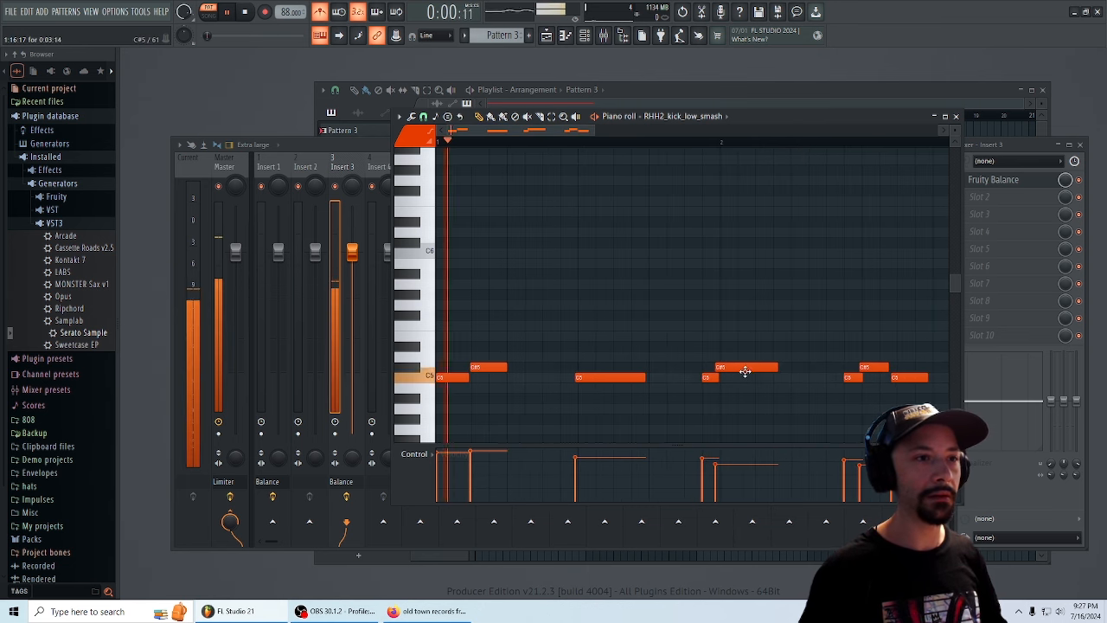
{"action": "left_click_drag", "start_coordinate": [735, 371], "coordinate": [738, 371]}
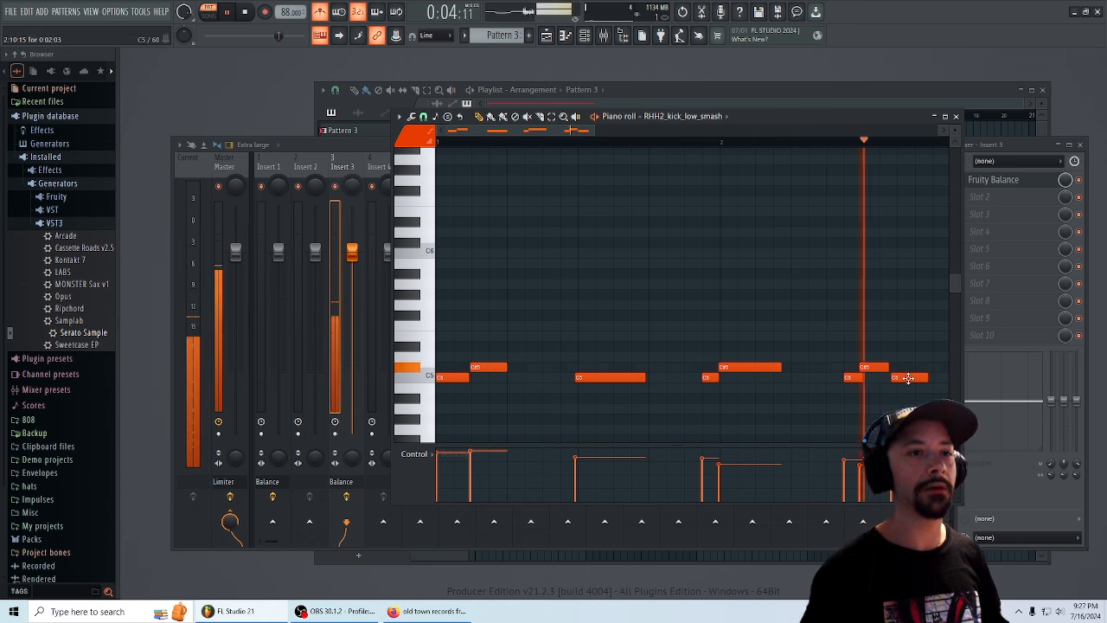
{"action": "key", "text": "space"}
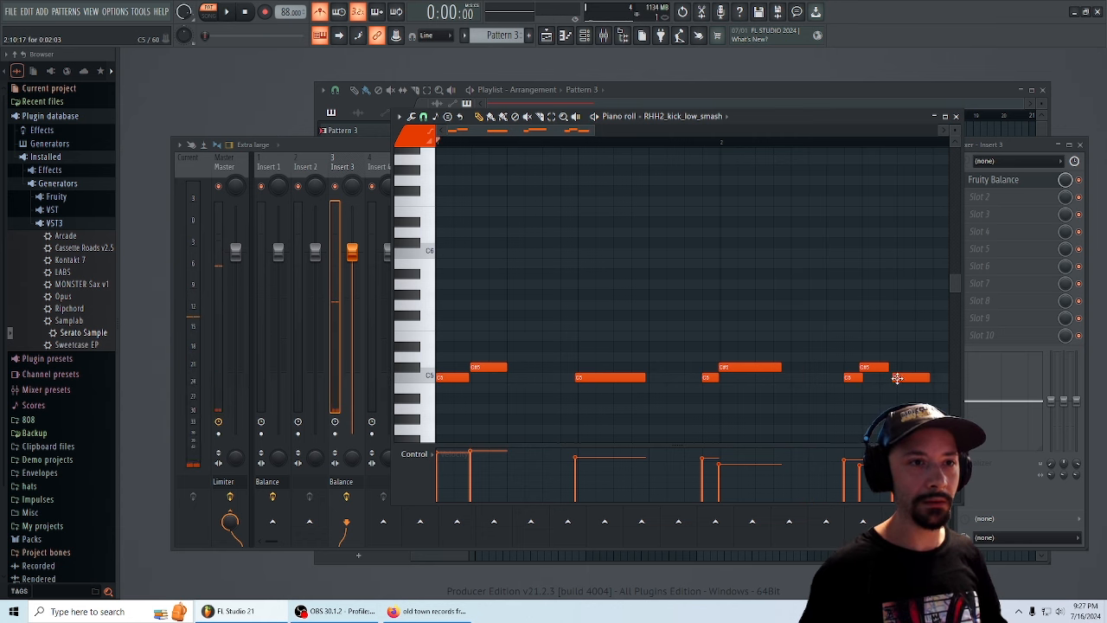
{"action": "left_click", "coordinate": [866, 369]}
{"action": "key", "text": "space"}
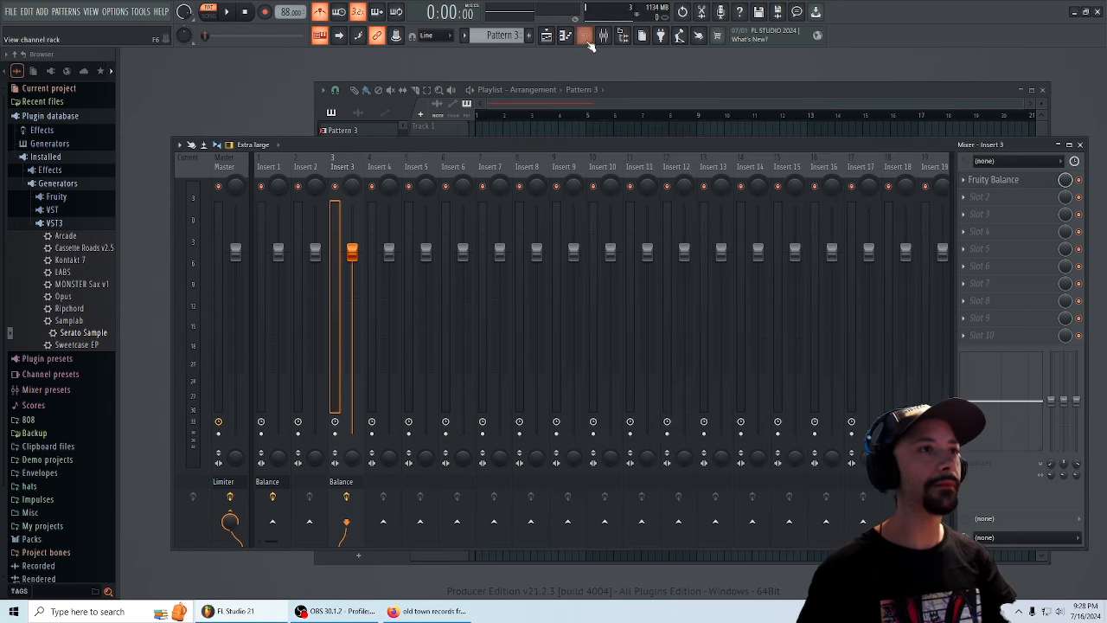
- Switch to the empty Pattern 4 and open the sampler settings of the SHH_snare_dry_dusty channel
{"action": "left_click", "coordinate": [586, 38]}
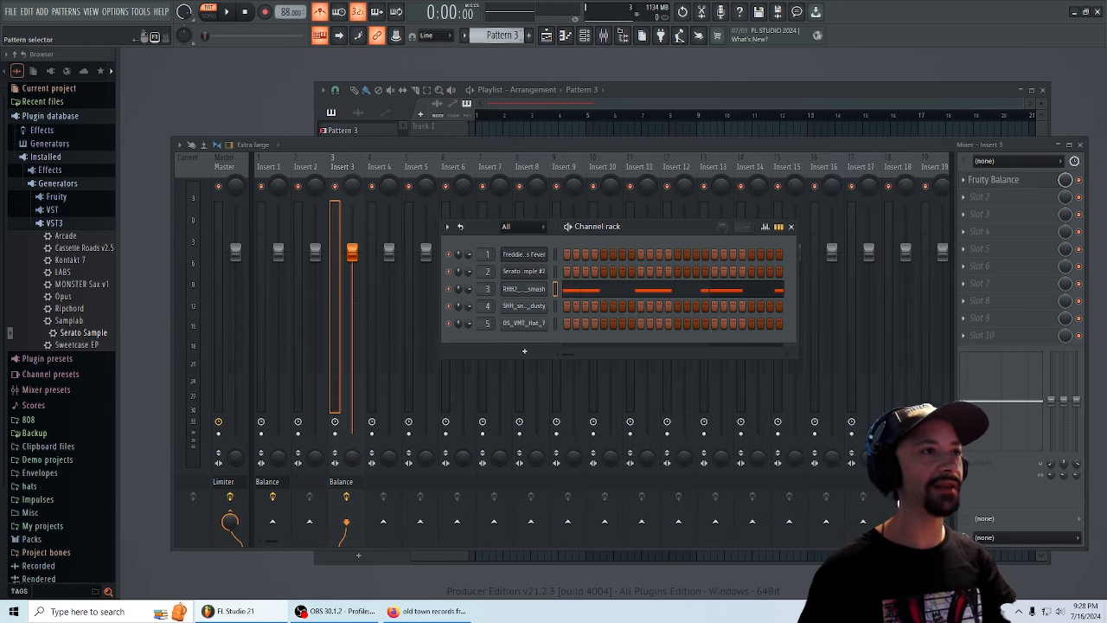
{"action": "left_click", "coordinate": [529, 36]}
{"action": "left_click", "coordinate": [557, 306]}
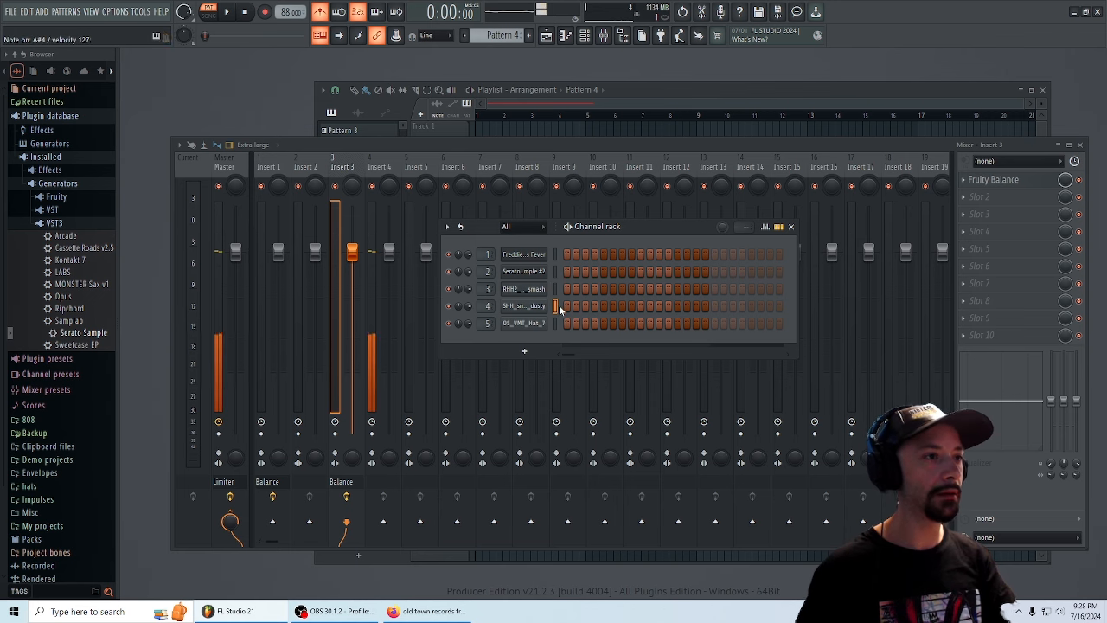
{"action": "left_click", "coordinate": [531, 308]}
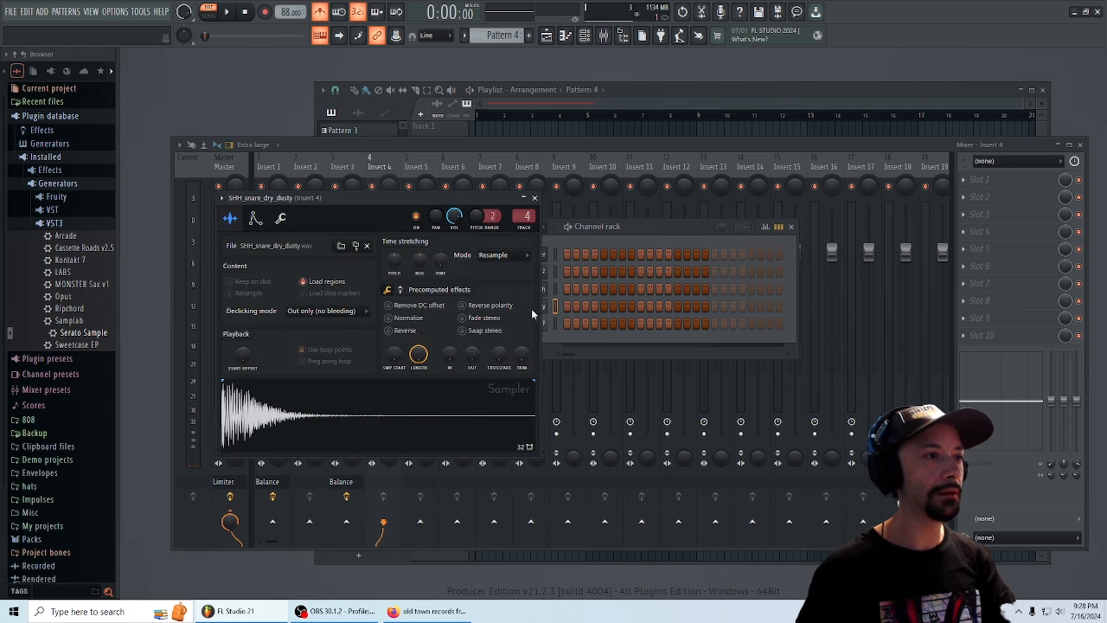
- Audition samples in the boombap snares folder and load ORBIT_ERA_snare_one_shot_reel into the snare channel
{"action": "left_click", "coordinate": [342, 247]}
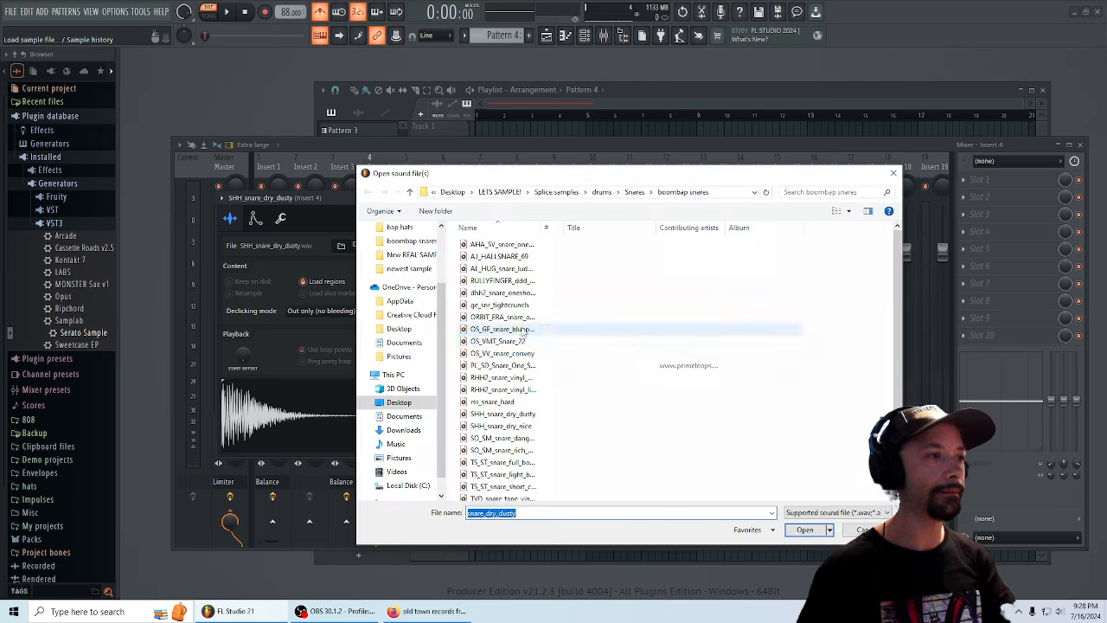
{"action": "left_click", "coordinate": [519, 341]}
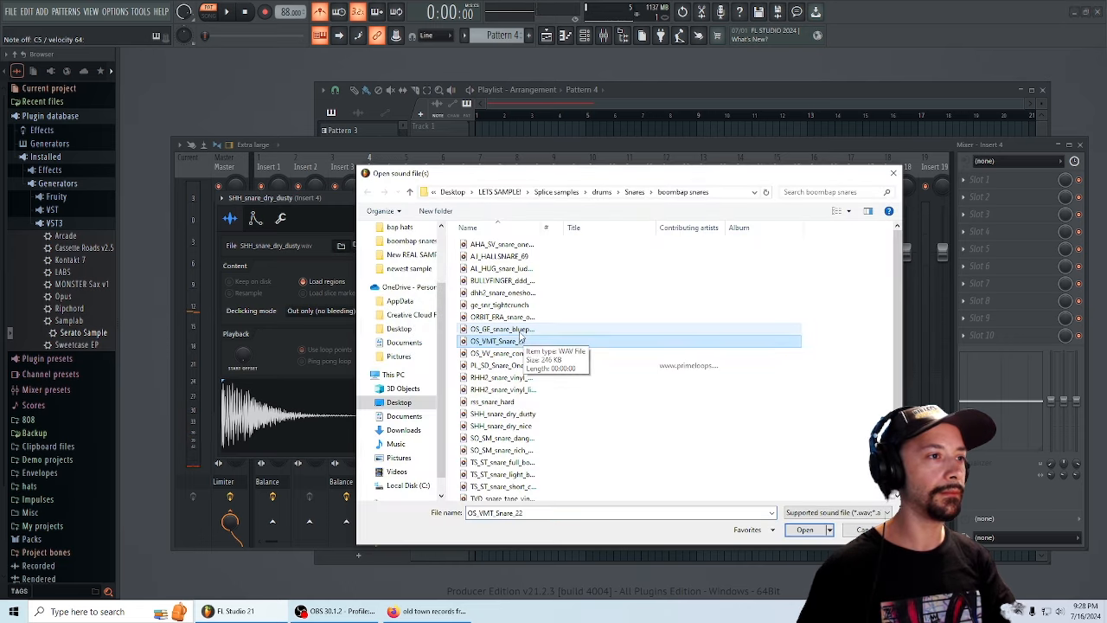
{"action": "key", "text": "Up"}
{"action": "key", "text": "Up"}
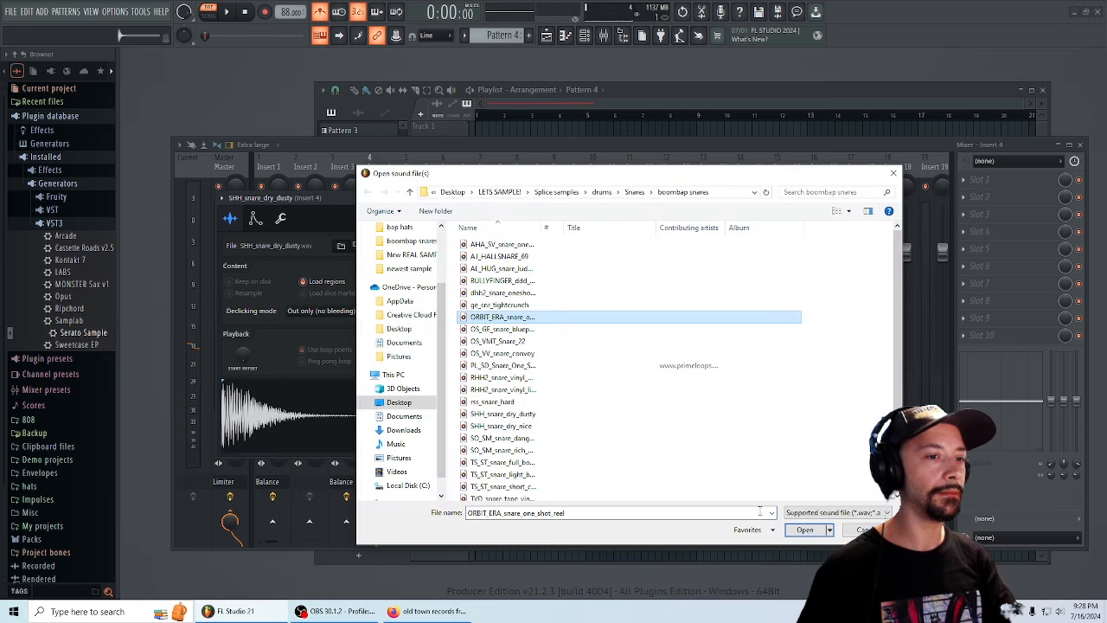
{"action": "left_click", "coordinate": [805, 529]}
{"action": "left_click", "coordinate": [525, 415]}
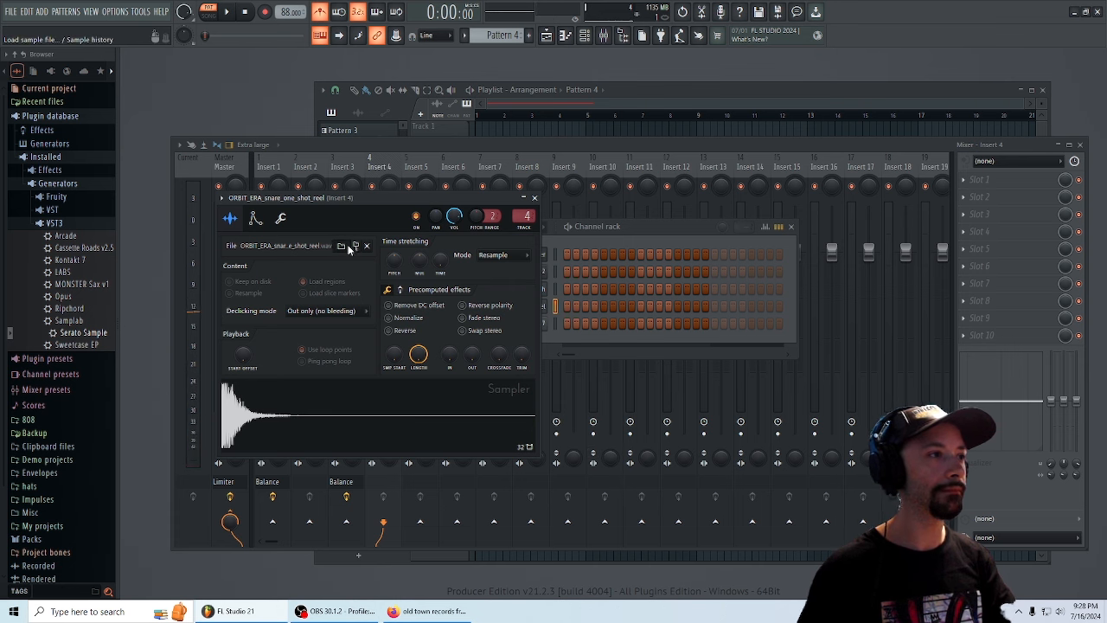
- Load dhh2_snare_oneshot_mid_snap_red into the snare channel and shift its sampler window slightly
{"action": "left_click", "coordinate": [349, 248]}
{"action": "left_click", "coordinate": [510, 293]}
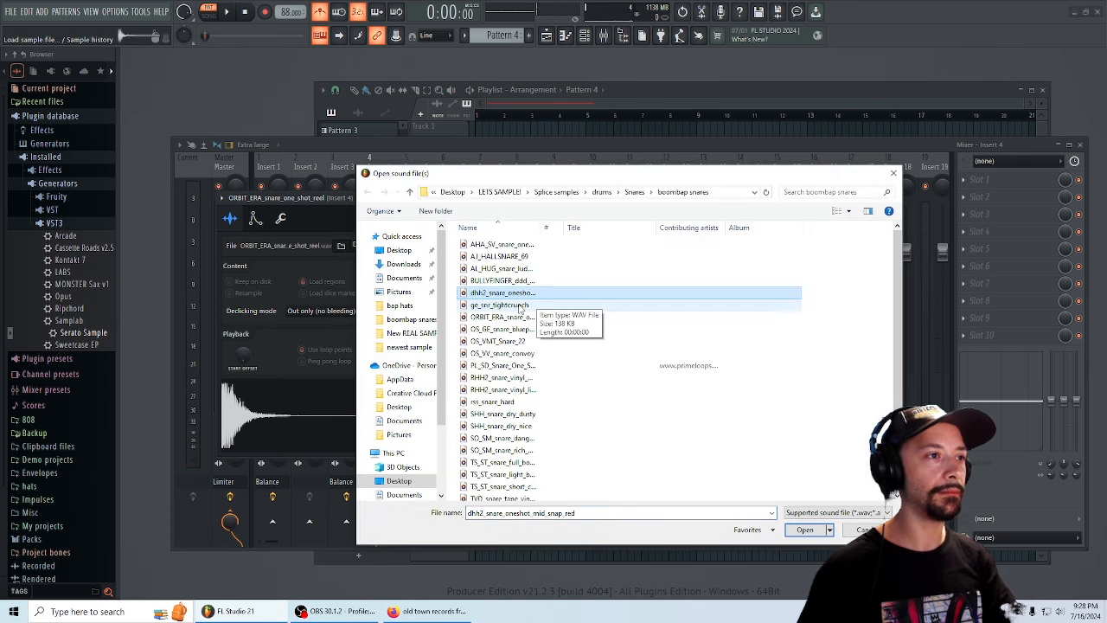
{"action": "left_click", "coordinate": [803, 530]}
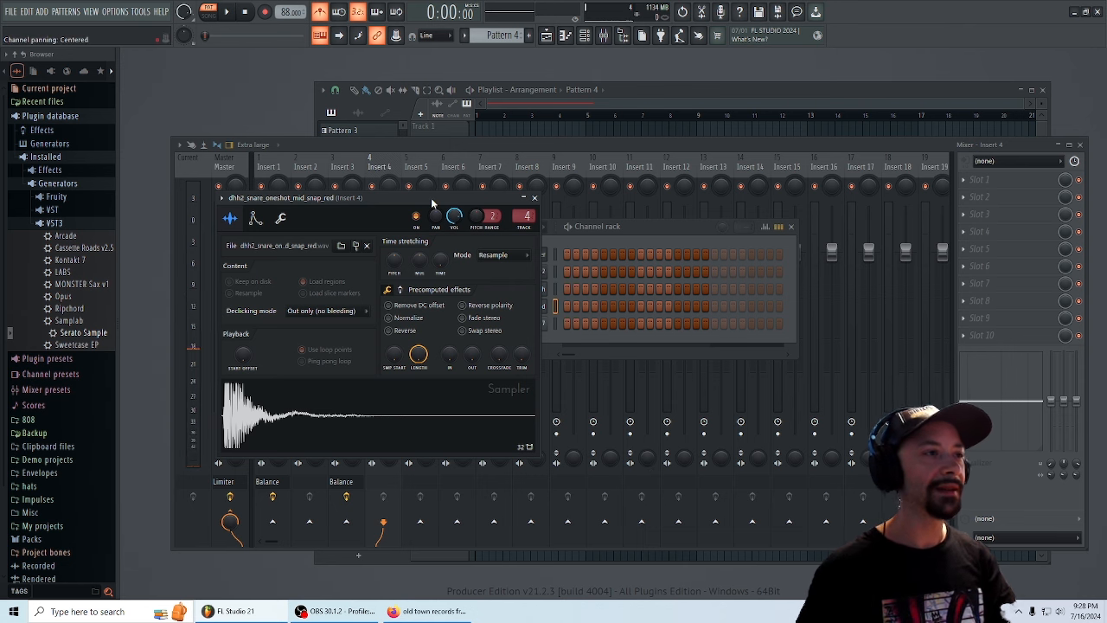
{"action": "left_click_drag", "start_coordinate": [431, 197], "coordinate": [483, 203]}
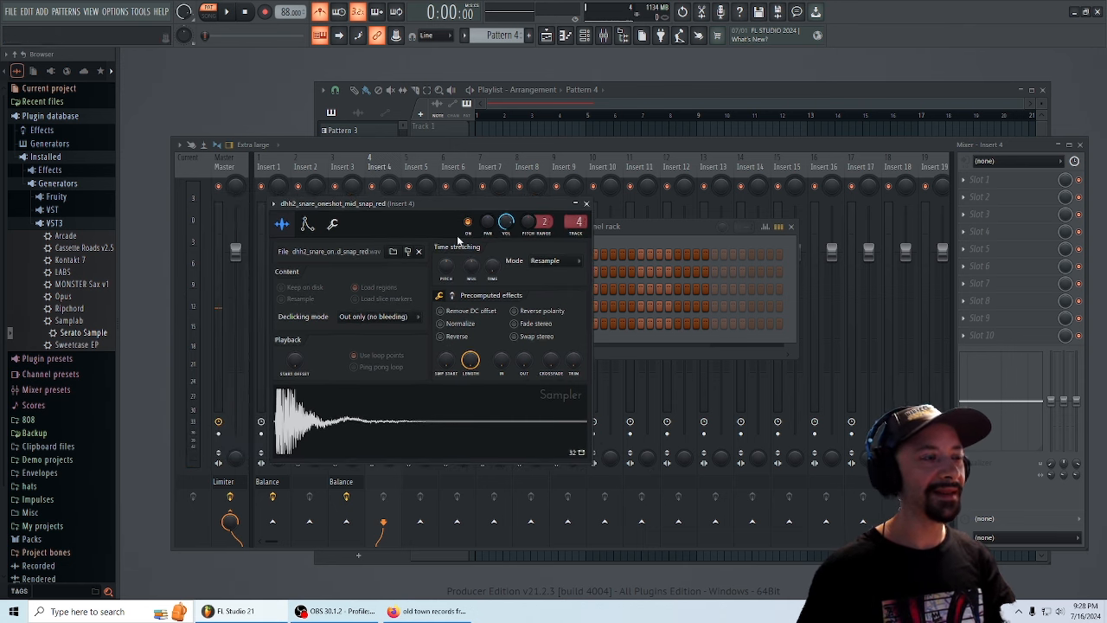
- Audition more boombap snares, load RHH2_snare_vinyl_live into the snare channel, and close its sampler window
{"action": "left_click", "coordinate": [393, 252]}
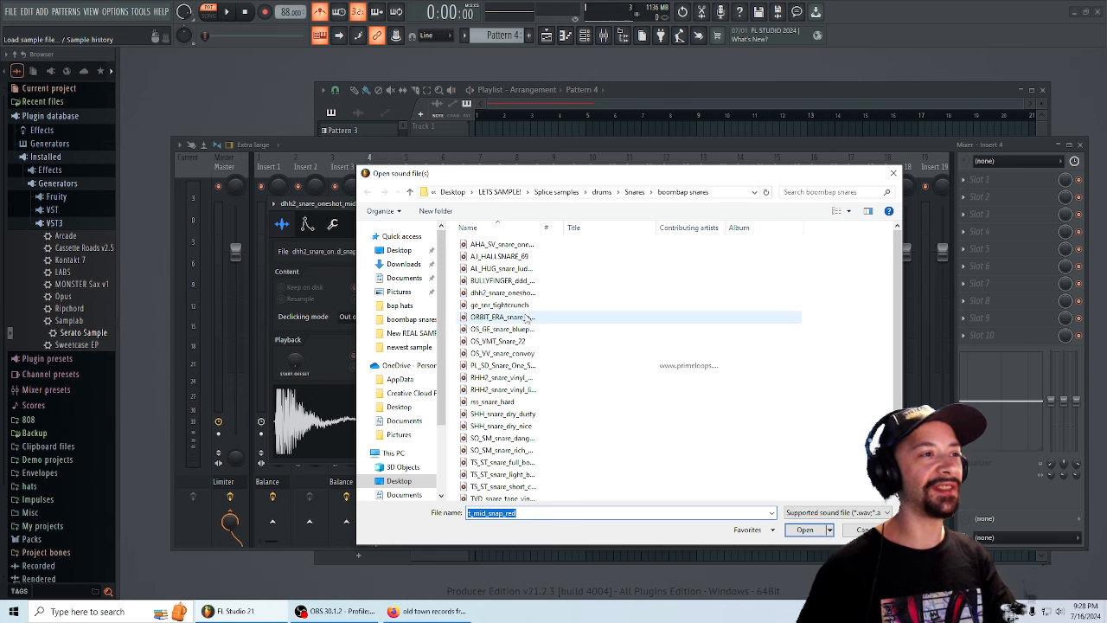
{"action": "left_click", "coordinate": [530, 305]}
{"action": "key", "text": "Up"}
{"action": "key", "text": "Up"}
{"action": "key", "text": "Up"}
{"action": "key", "text": "Up"}
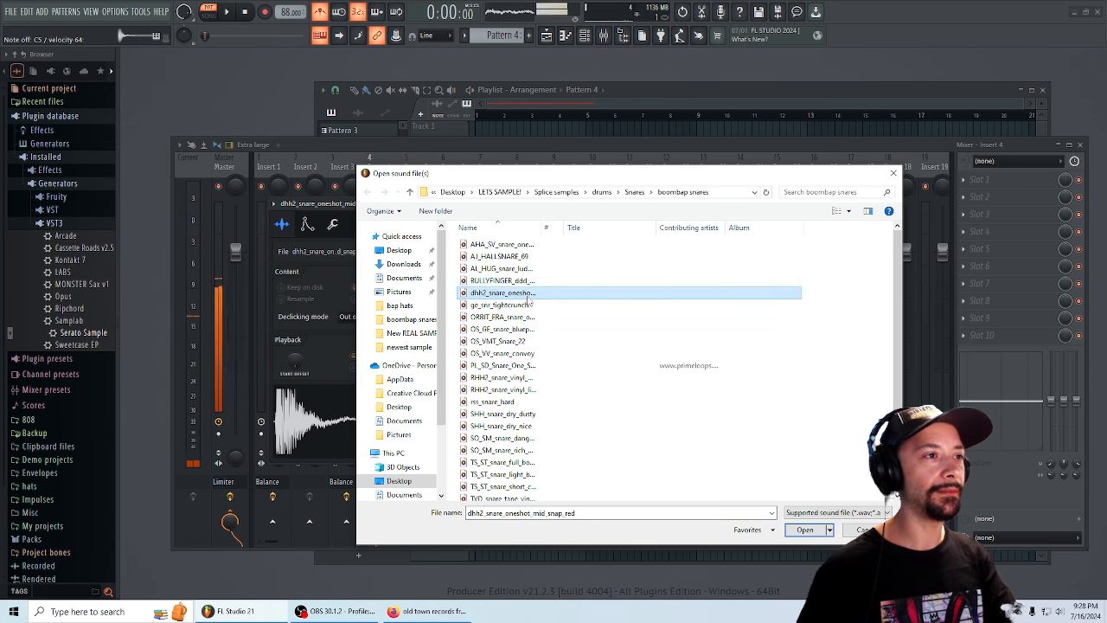
{"action": "left_click", "coordinate": [517, 379]}
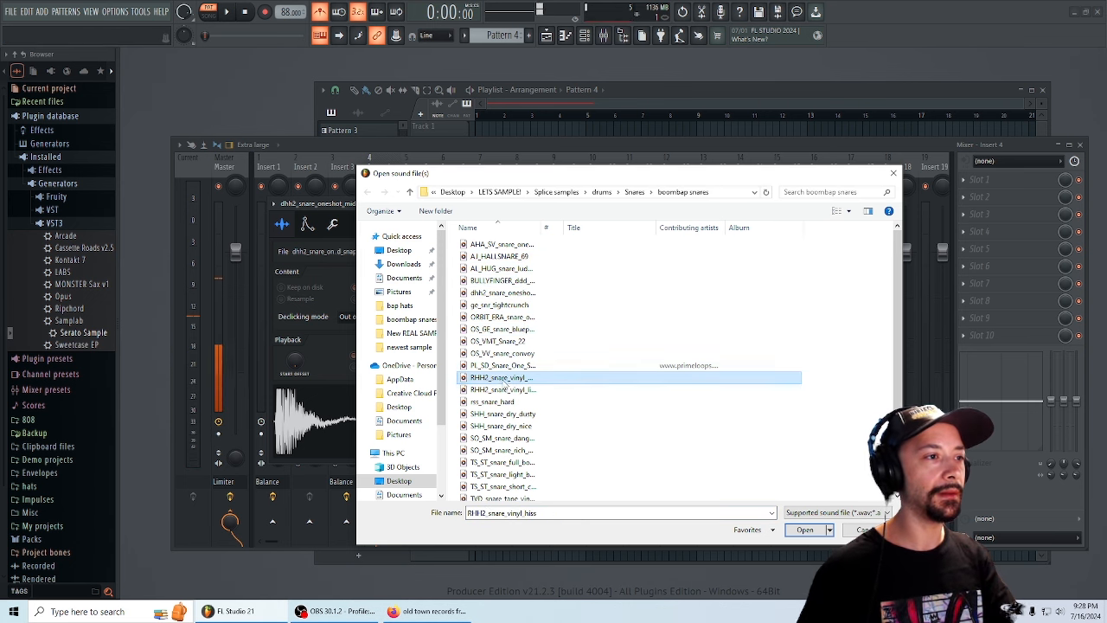
{"action": "left_click", "coordinate": [516, 391]}
{"action": "left_click", "coordinate": [514, 402]}
{"action": "left_click", "coordinate": [513, 391]}
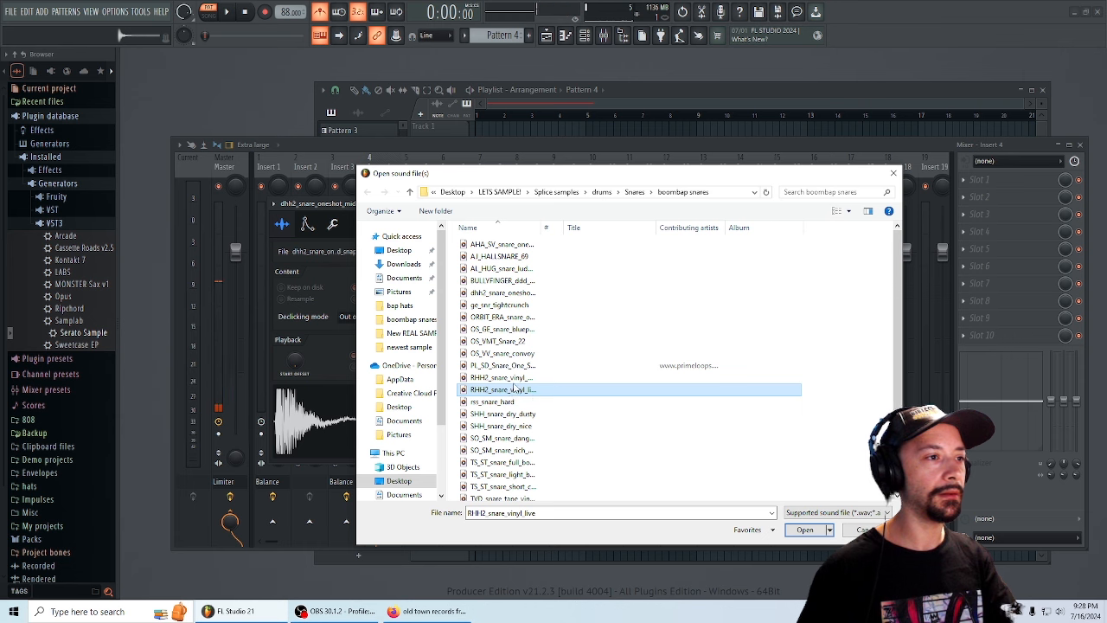
{"action": "double_click", "coordinate": [516, 391]}
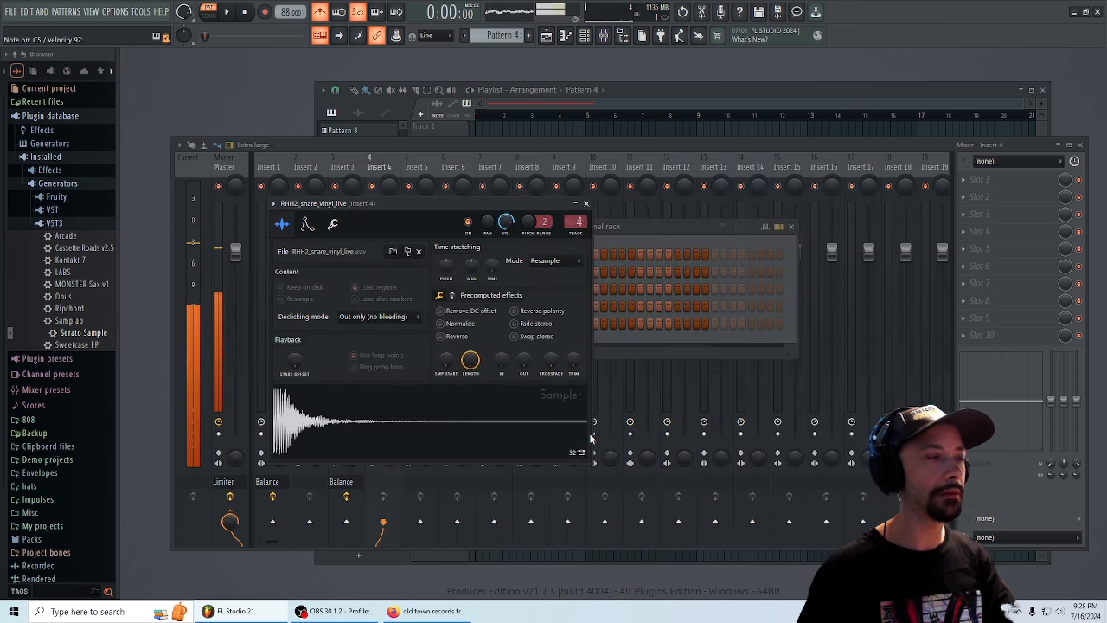
{"action": "left_click", "coordinate": [586, 205]}
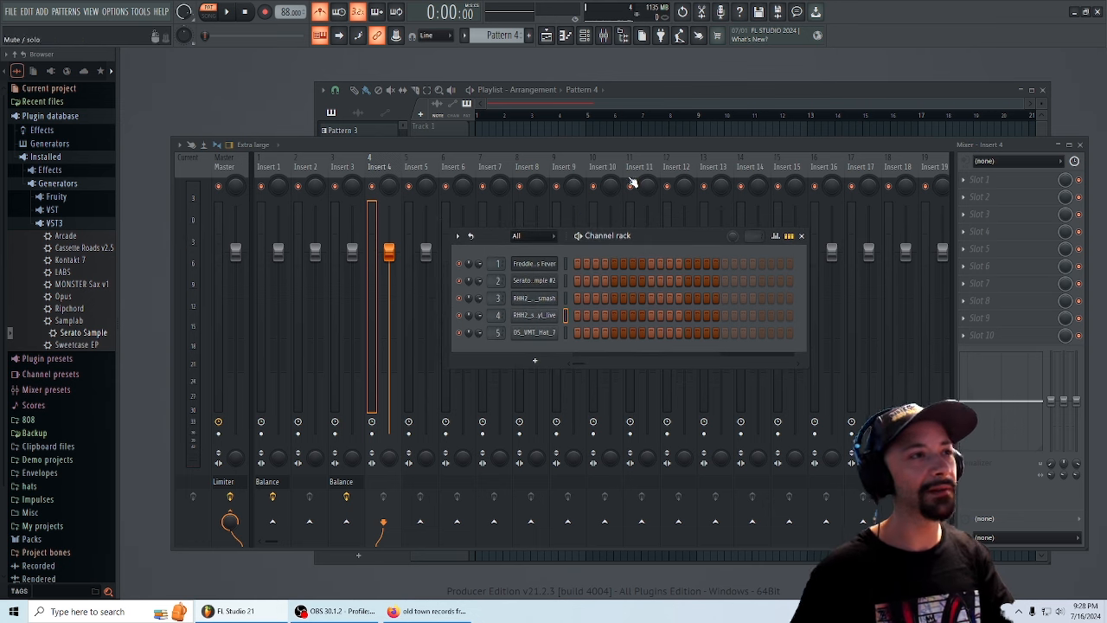
- Place a single Pattern 4 clip on the snare track, extended to match the kick clip, and open the snare's piano roll
{"action": "left_click", "coordinate": [647, 110]}
{"action": "right_click", "coordinate": [569, 246]}
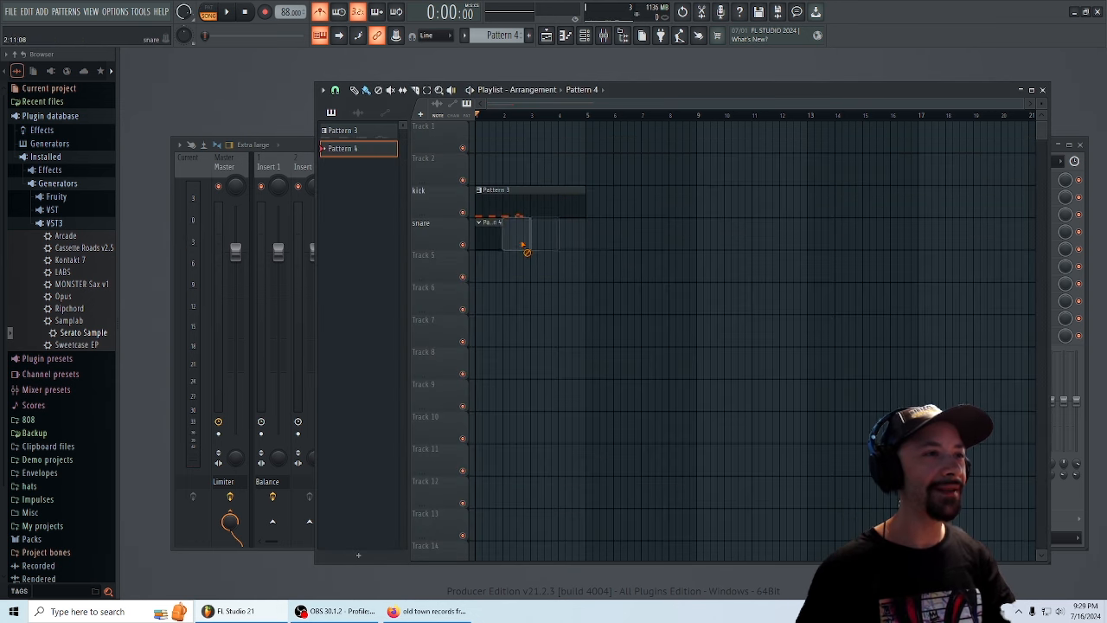
{"action": "left_click_drag", "start_coordinate": [500, 238], "coordinate": [590, 251]}
{"action": "double_click", "coordinate": [499, 237]}
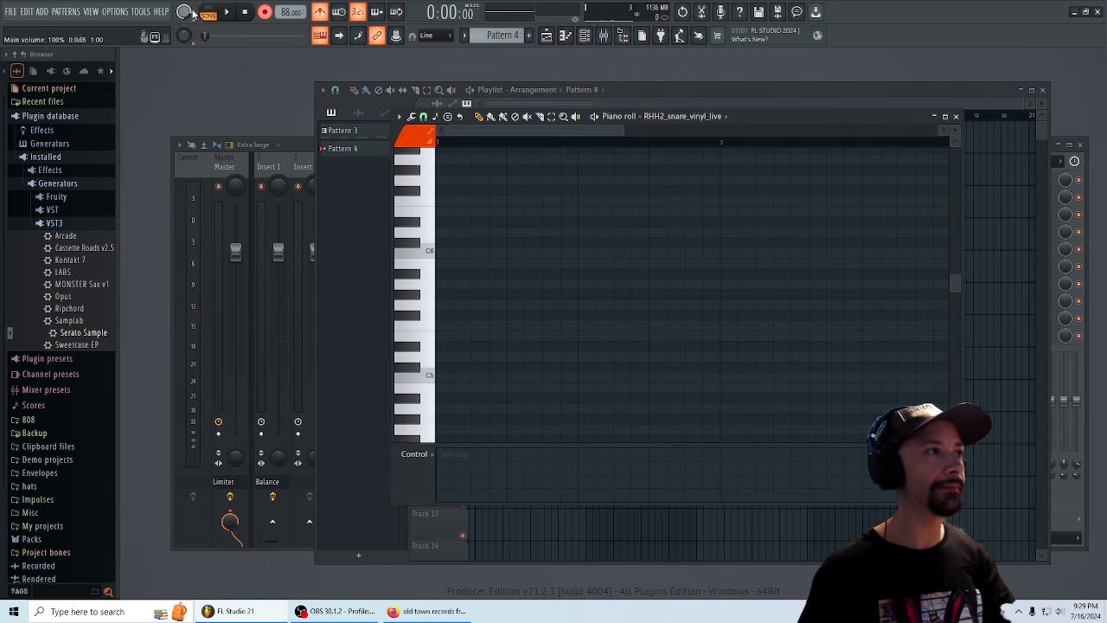
- Record four C5 snare hits in Pattern 4 on beats 2 and 4 of the first two bars
{"action": "left_click", "coordinate": [227, 13]}
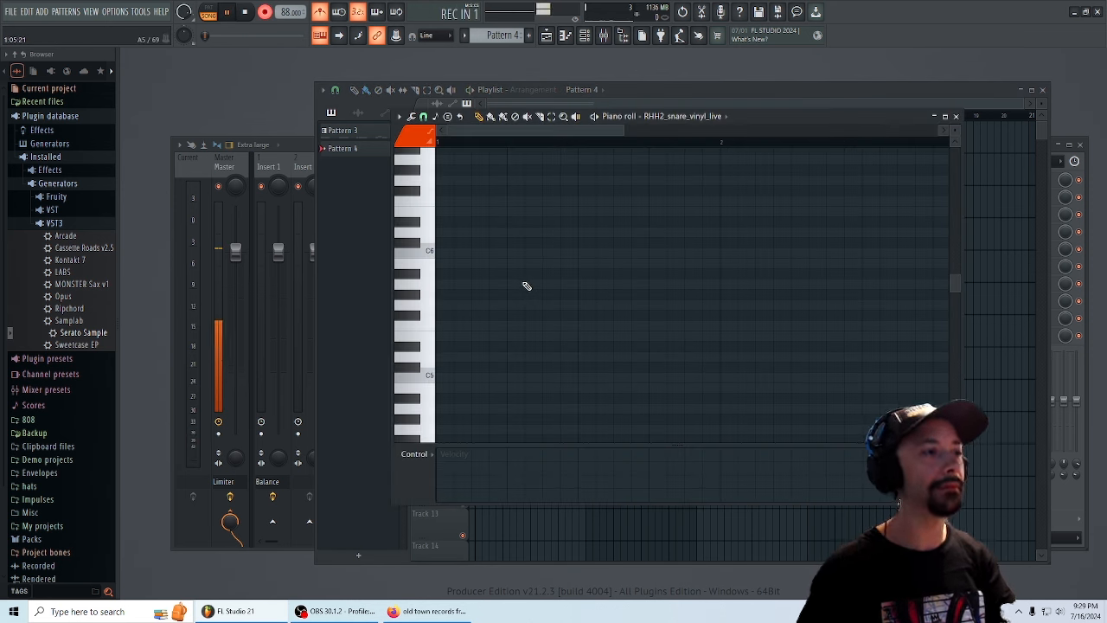
{"action": "key", "text": "z"}
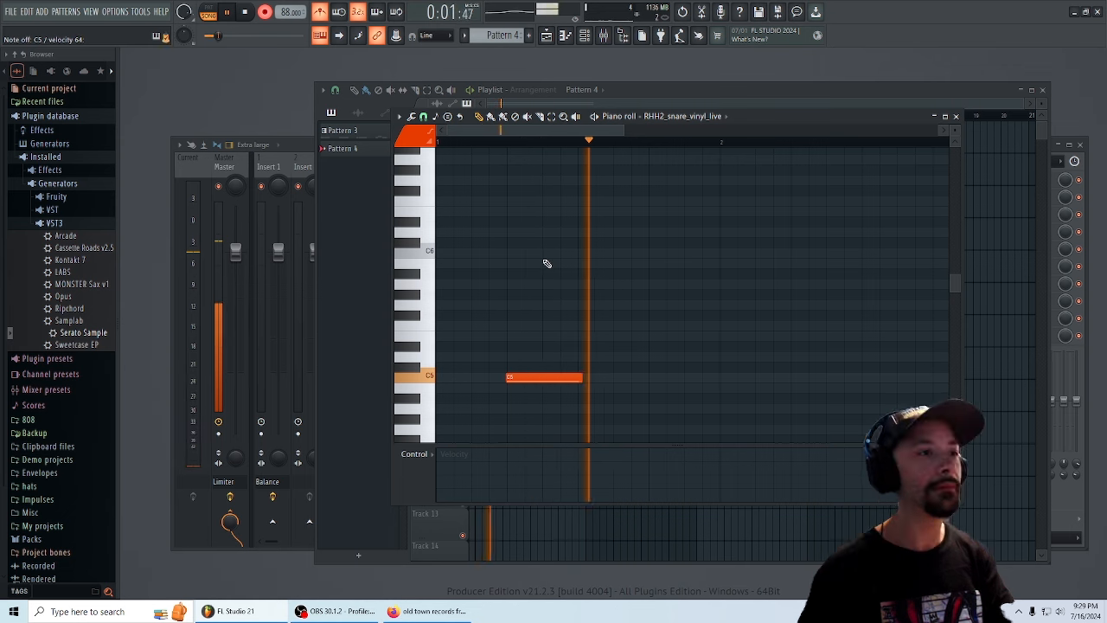
{"action": "key", "text": "z"}
{"action": "key", "text": "z"}
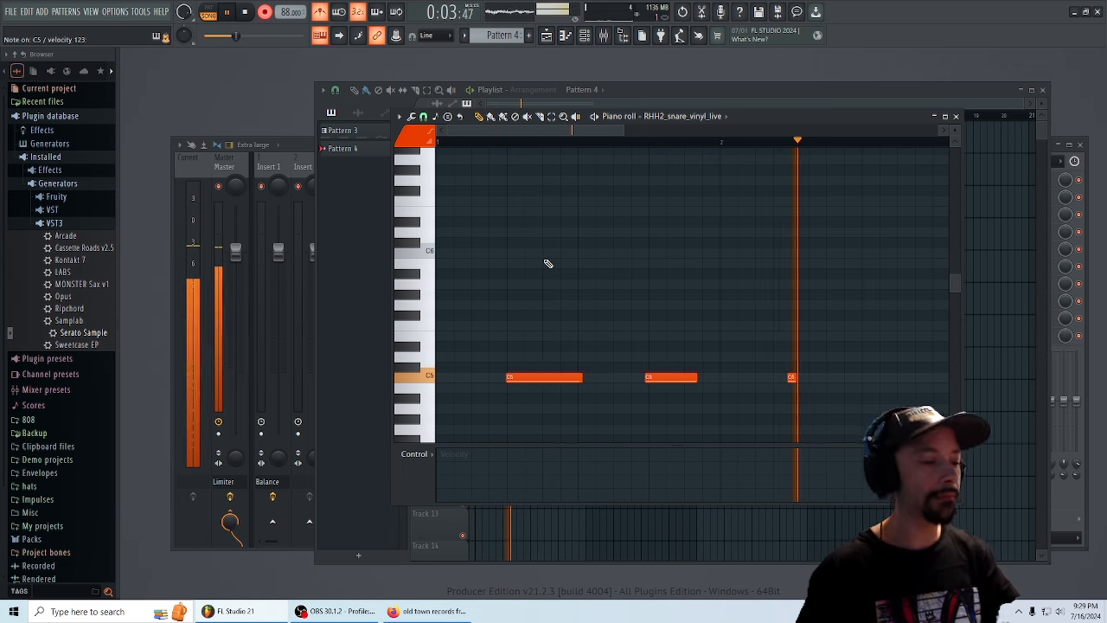
{"action": "key", "text": "z"}
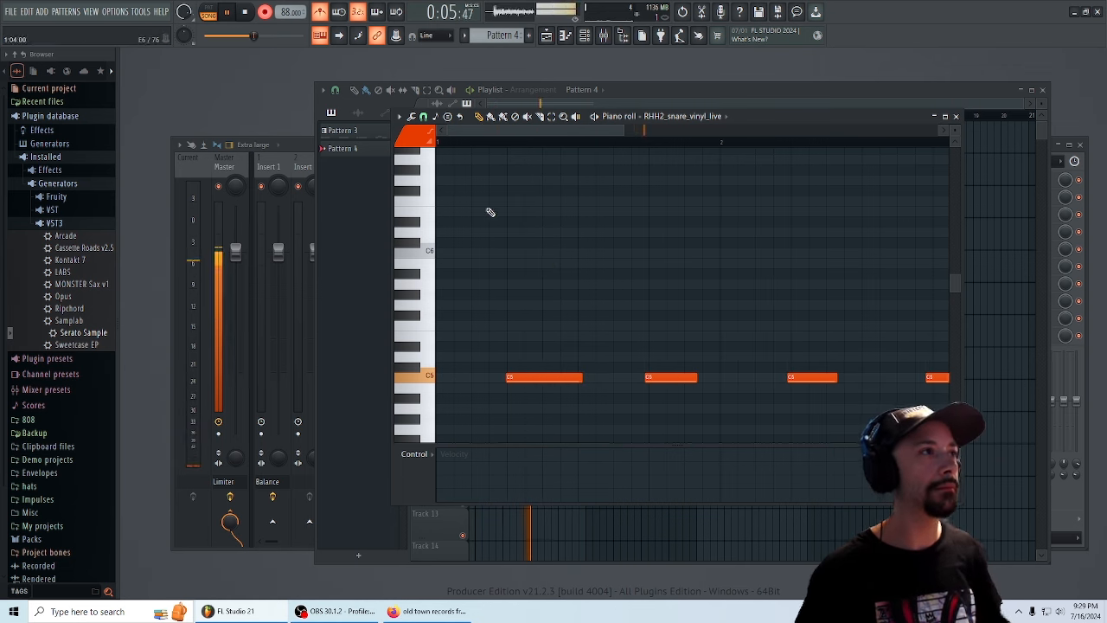
{"action": "key", "text": "space"}
- Play back the recorded snare hits together with the kick, then stop and bring up the mixer on Insert 4
{"action": "key", "text": "space"}
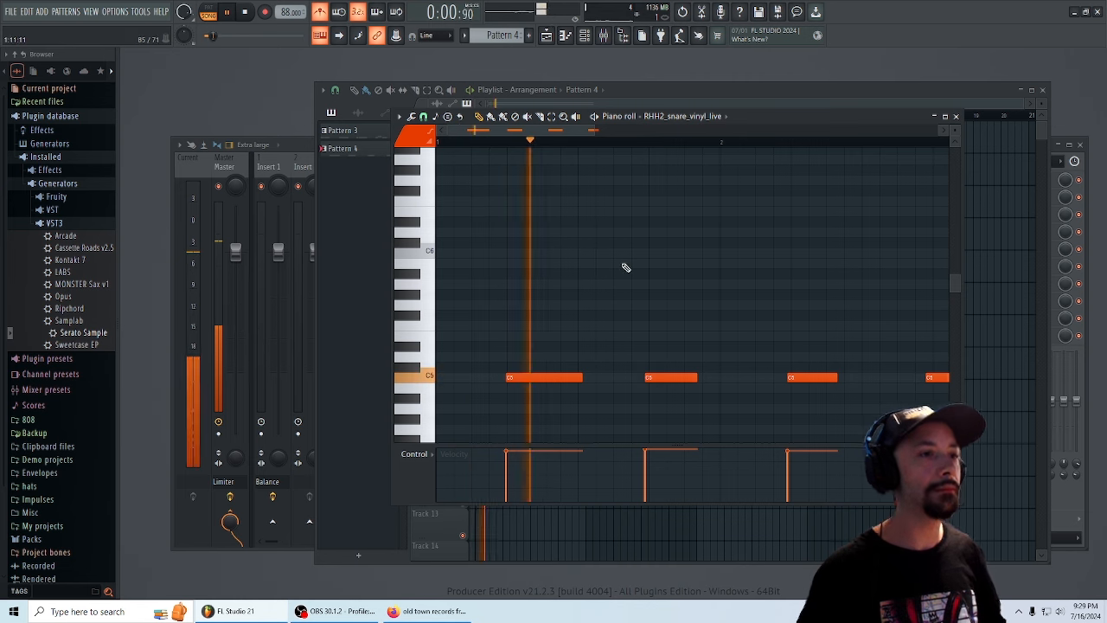
{"action": "left_click_drag", "start_coordinate": [595, 128], "coordinate": [710, 163]}
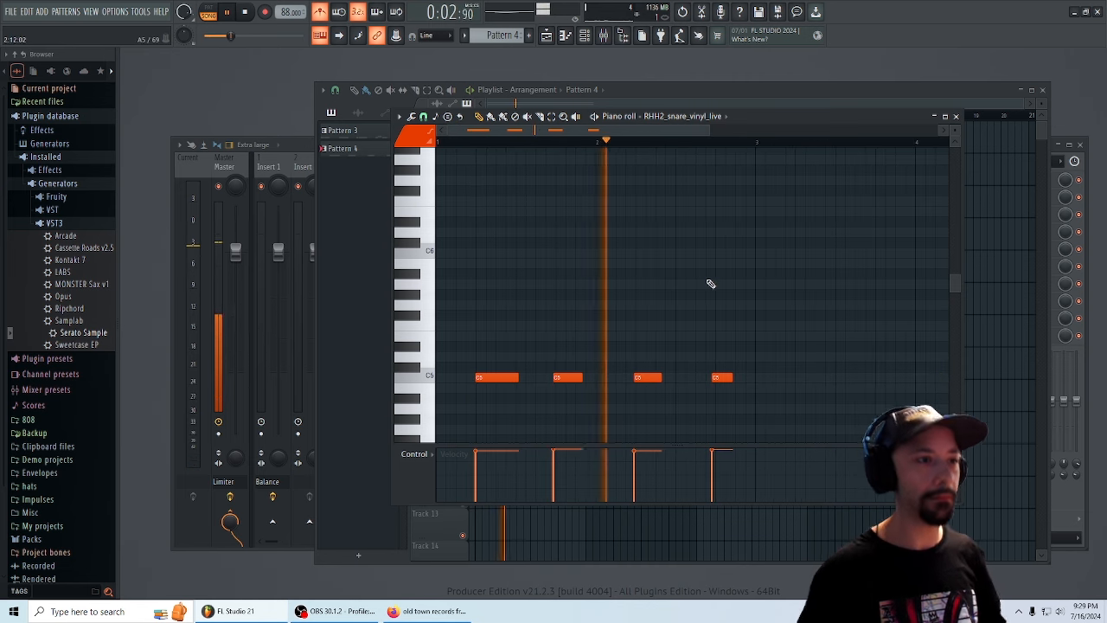
{"action": "left_click", "coordinate": [547, 37]}
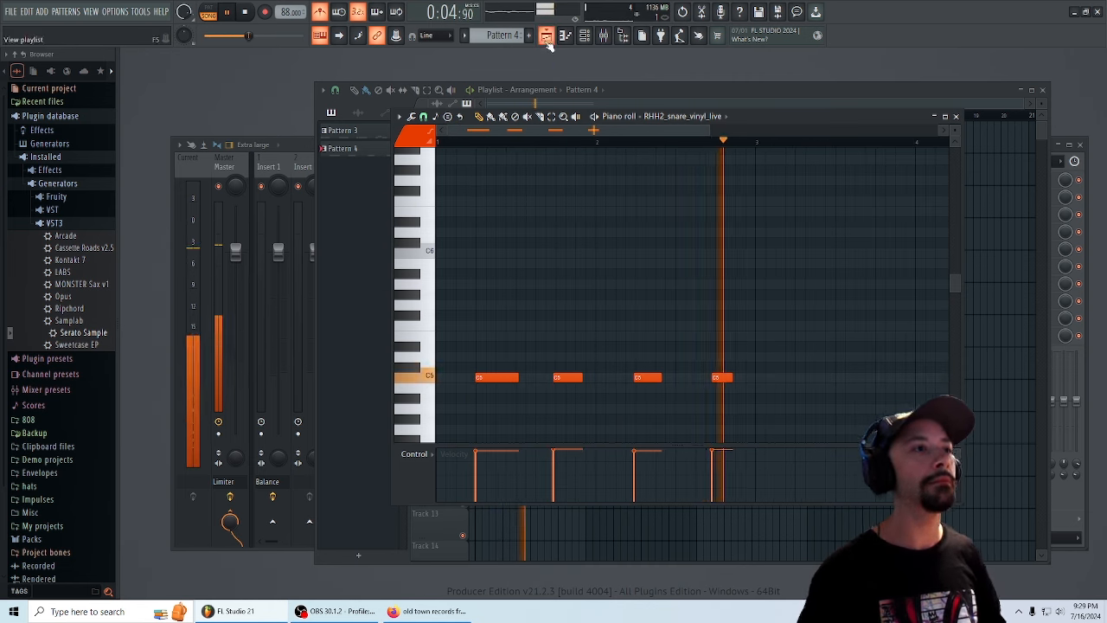
{"action": "key", "text": "space"}
{"action": "left_click", "coordinate": [310, 147]}
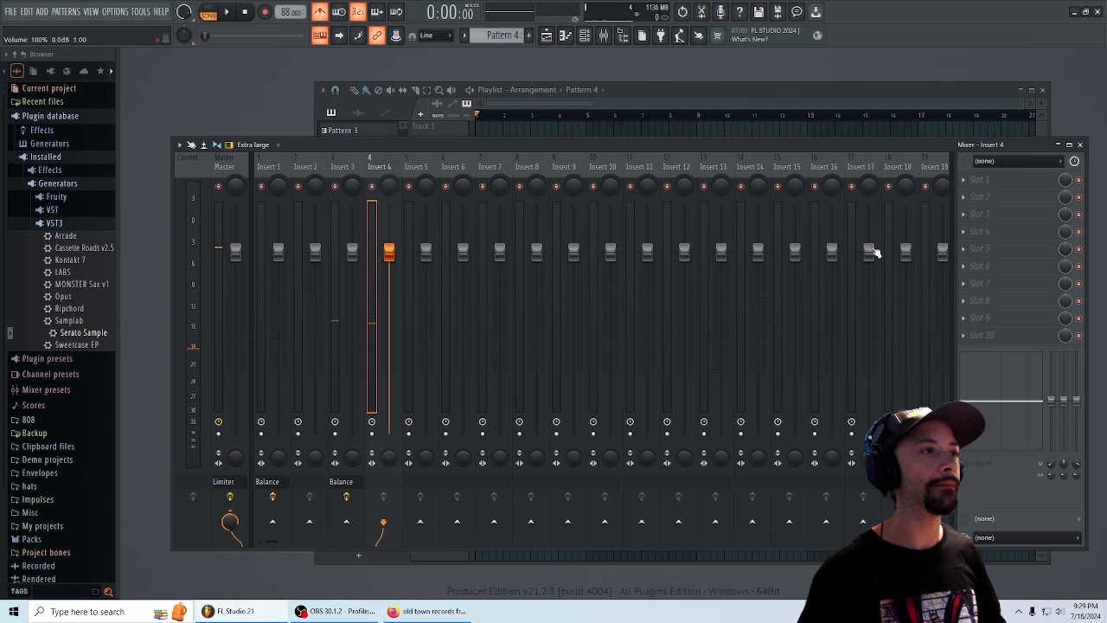
- Add Fruity Balance to the snare's mixer track, Insert 4, and lower its volume to -8.8 dB during playback
{"action": "left_click", "coordinate": [975, 183]}
{"action": "left_click", "coordinate": [805, 476]}
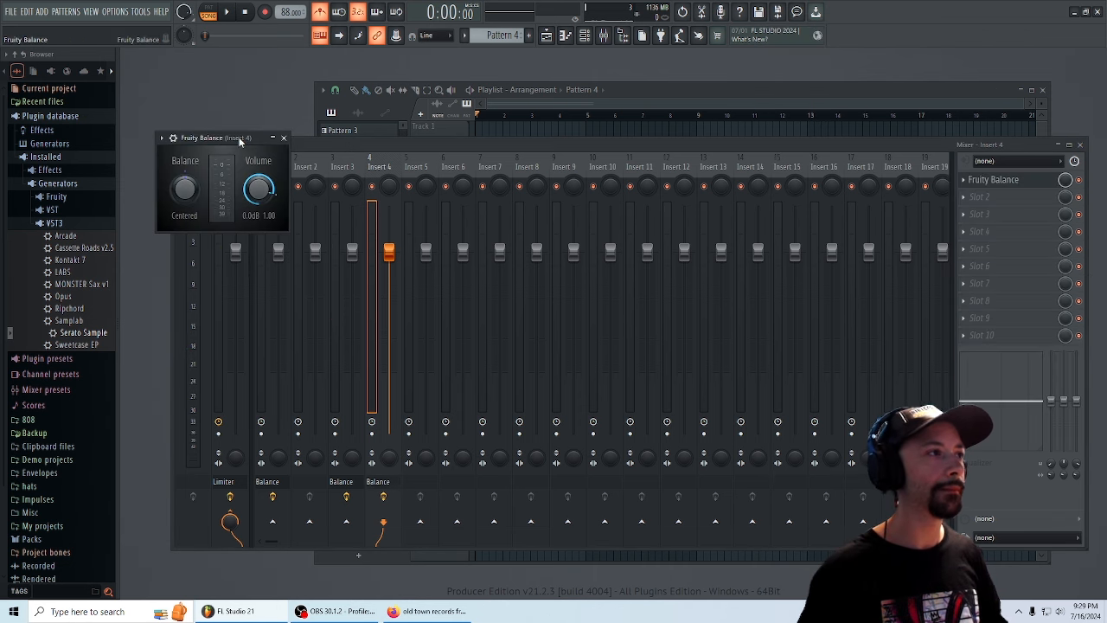
{"action": "left_click_drag", "start_coordinate": [241, 142], "coordinate": [716, 243]}
{"action": "key", "text": "space"}
{"action": "left_click_drag", "start_coordinate": [732, 292], "coordinate": [732, 319]}
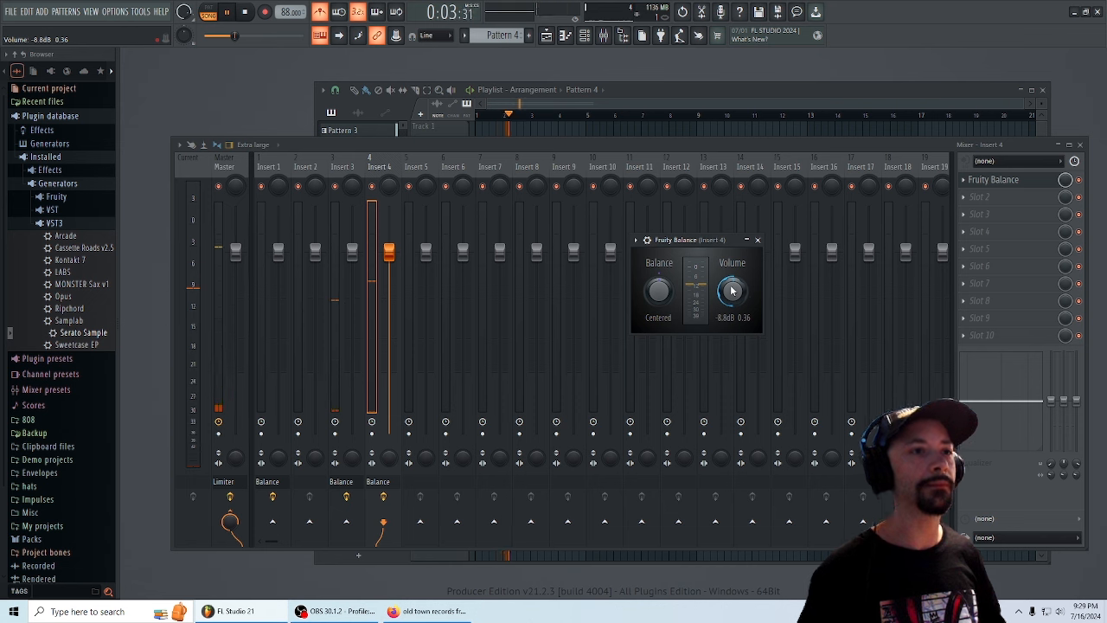
{"action": "left_click_drag", "start_coordinate": [686, 241], "coordinate": [665, 244]}
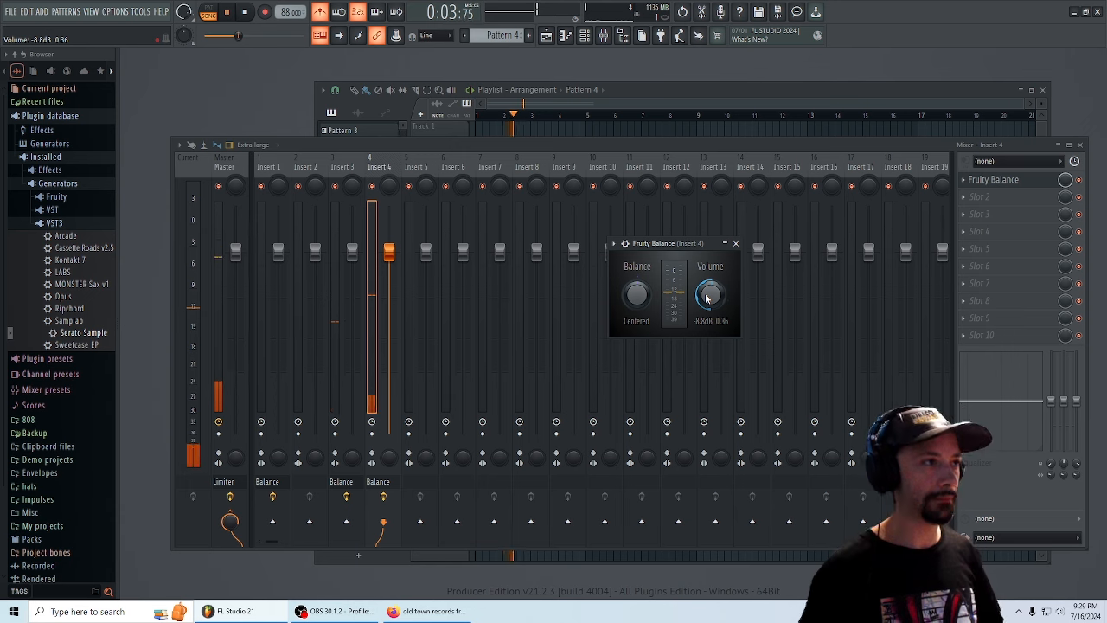
- Play the kick and snare together from the playlist and review the kick's recorded notes in Pattern 3's piano roll
{"action": "left_click", "coordinate": [623, 88]}
{"action": "key", "text": "space"}
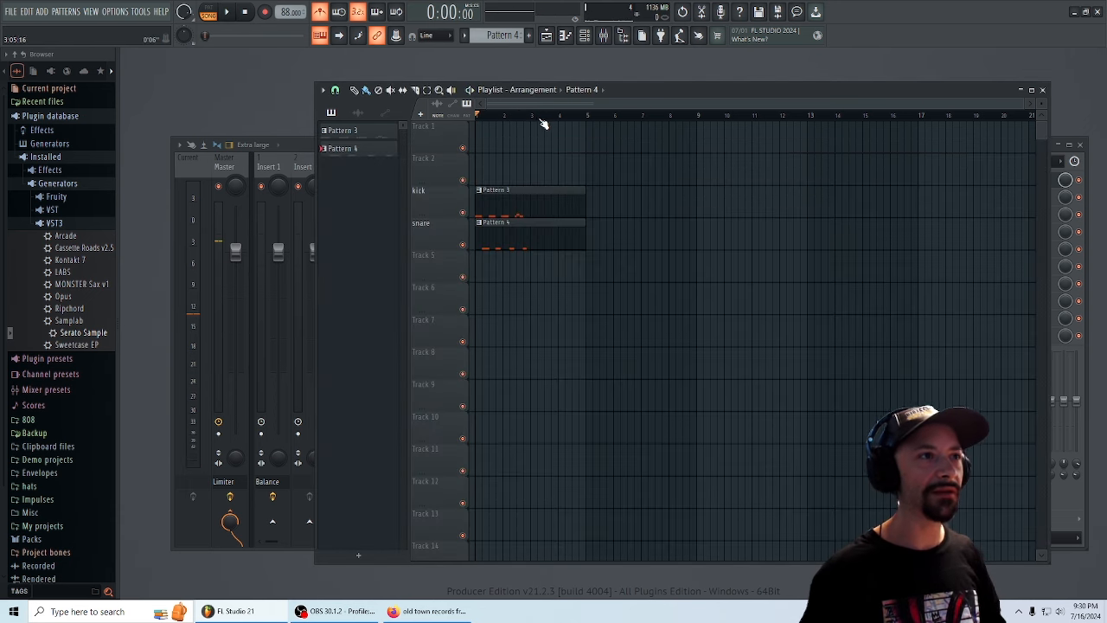
{"action": "key", "text": "space"}
{"action": "double_click", "coordinate": [479, 216]}
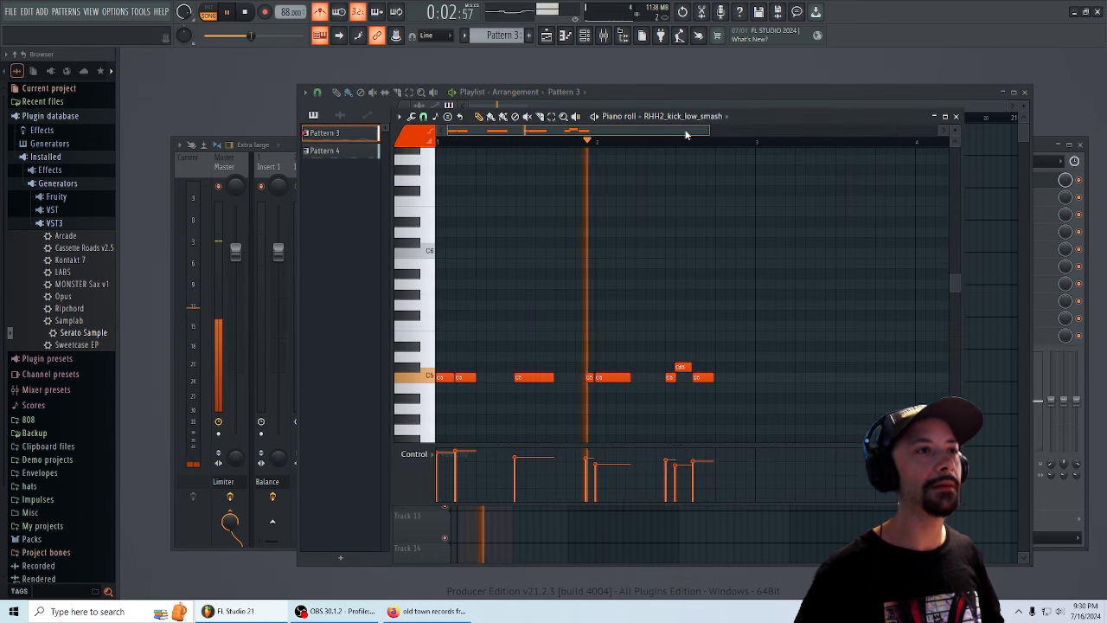
{"action": "key", "text": "space"}
{"action": "scroll", "coordinate": [558, 144], "scroll_direction": "up", "scroll_amount": 4}
{"action": "key", "text": "space"}
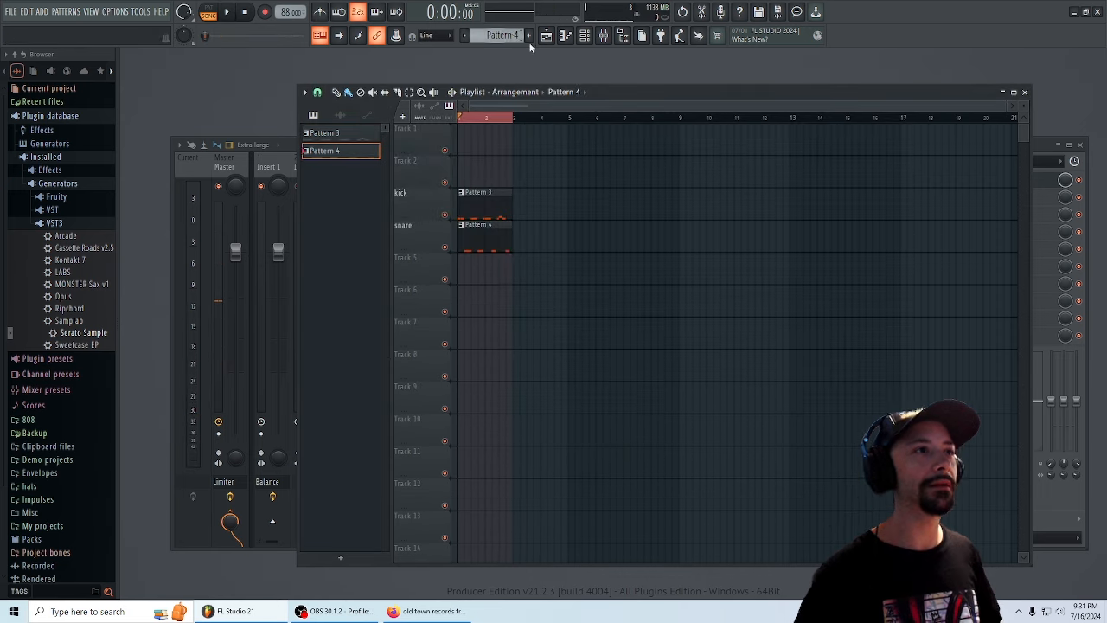
- Remove the stray Pattern 4 clip from Track 5, create Pattern 5, and place its clip at bar 1 of Track 5
{"action": "left_click", "coordinate": [465, 274]}
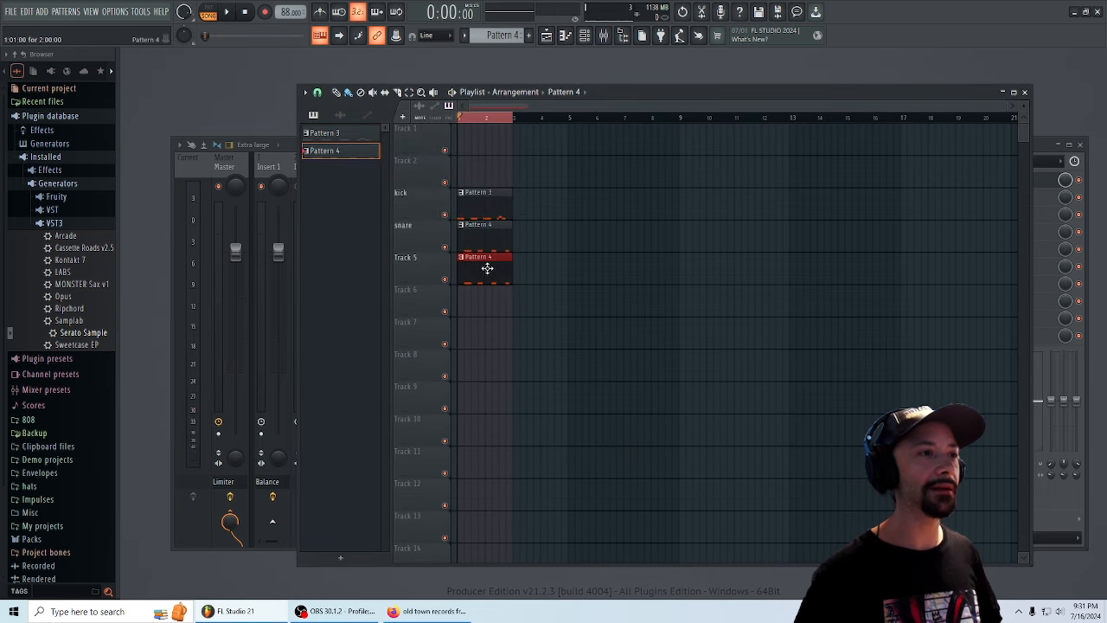
{"action": "right_click", "coordinate": [487, 269]}
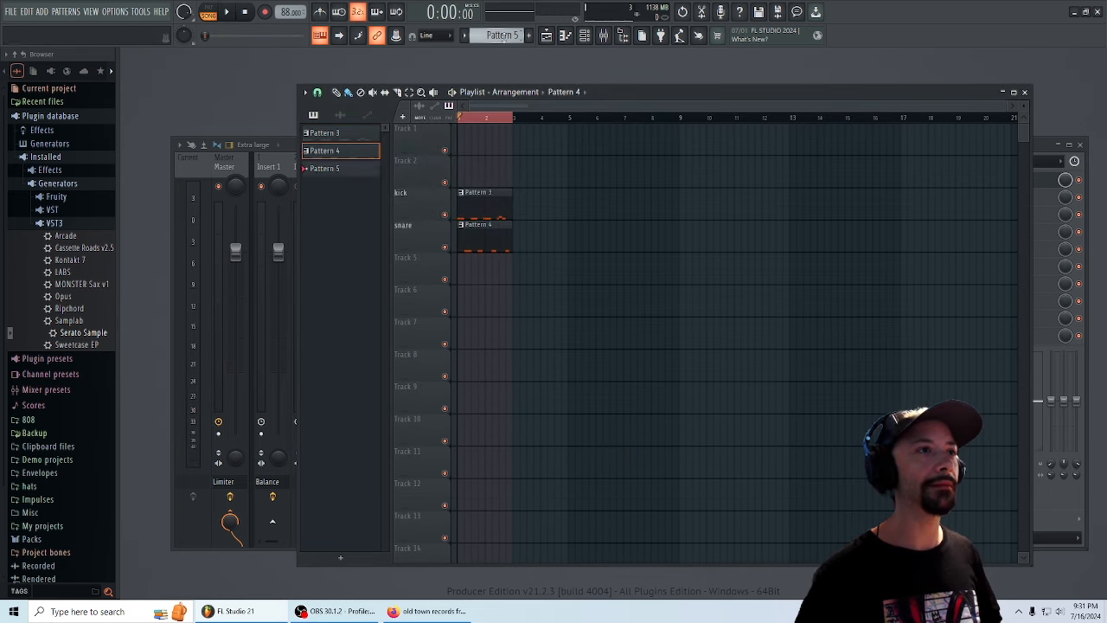
{"action": "scroll", "coordinate": [503, 37], "scroll_direction": "down", "scroll_amount": 1}
{"action": "left_click", "coordinate": [460, 277]}
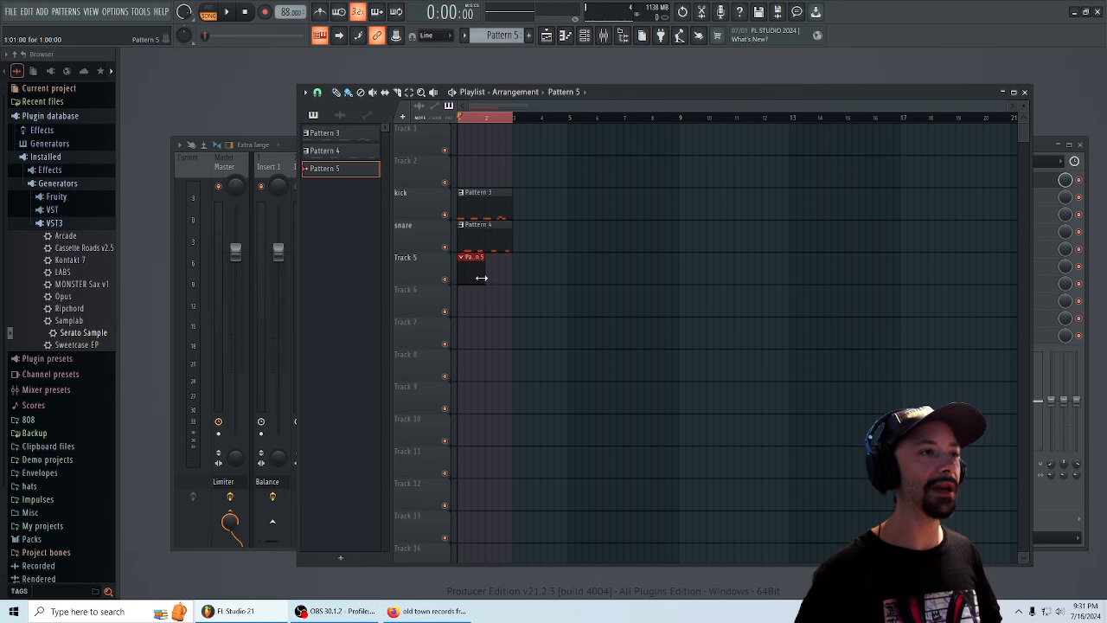
- Select the OS_VMT_Hat_7 hi-hat channel and open its piano roll in Pattern 5
{"action": "left_click", "coordinate": [584, 36]}
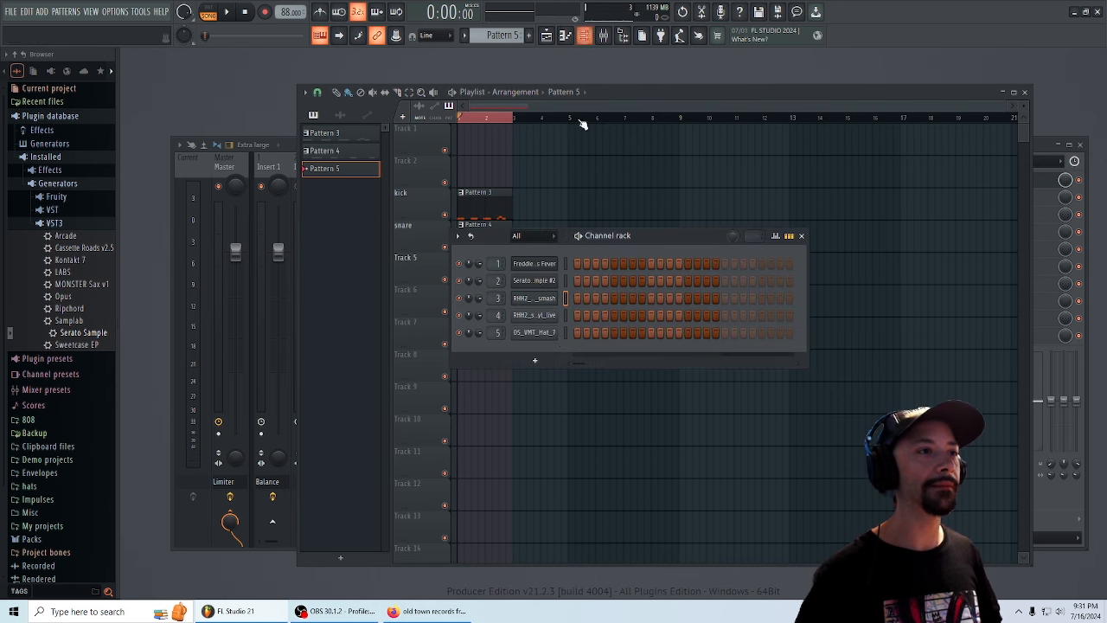
{"action": "left_click", "coordinate": [554, 333]}
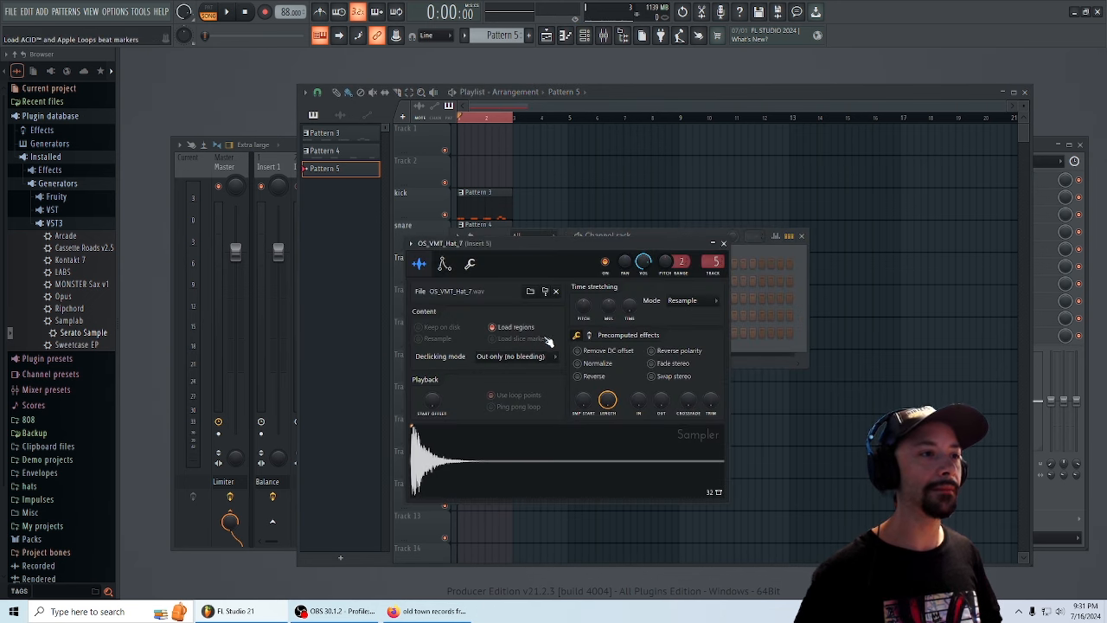
{"action": "left_click", "coordinate": [565, 35]}
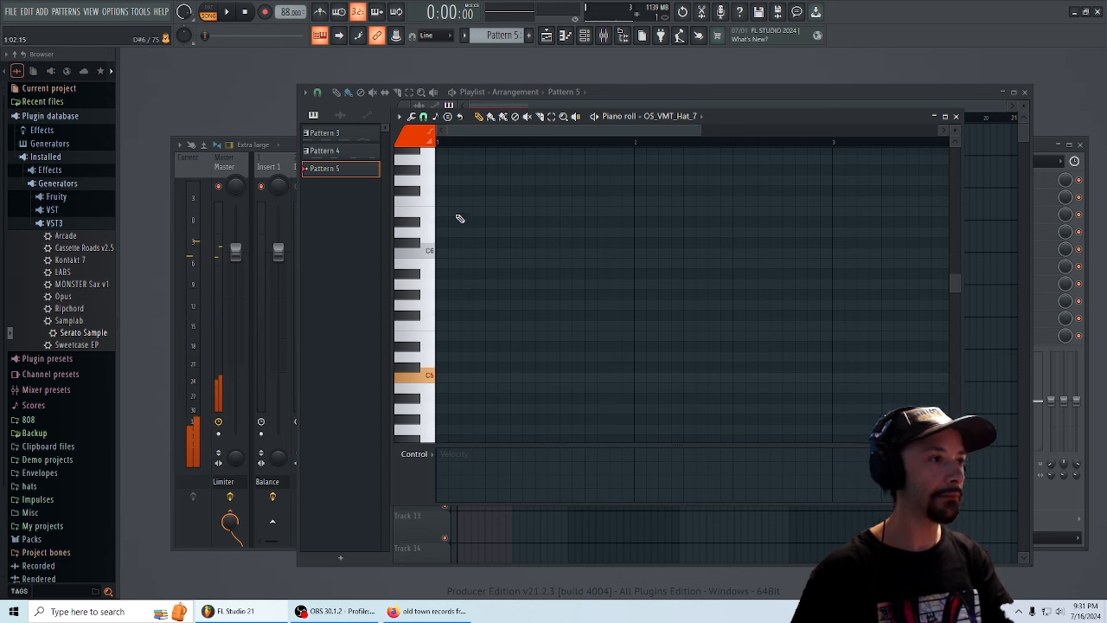
- Record sixteen C5 hi-hat hits on the eighth notes of the first two bars in Pattern 5, and play them back
{"action": "left_click", "coordinate": [268, 12]}
{"action": "left_click", "coordinate": [536, 363]}
{"action": "left_click", "coordinate": [229, 12]}
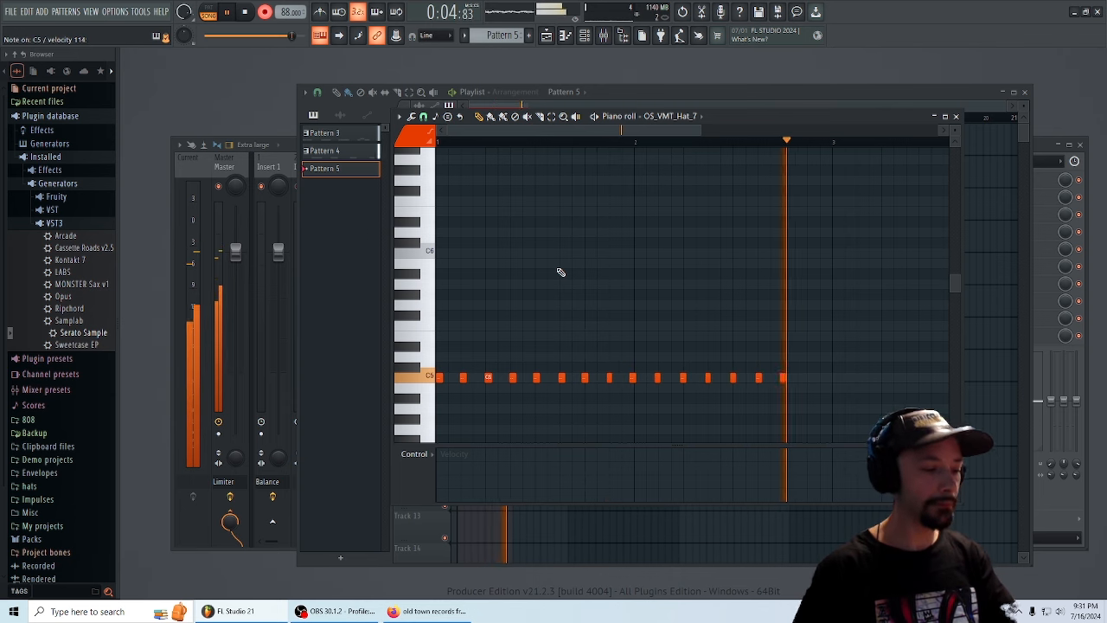
{"action": "key", "text": "space"}
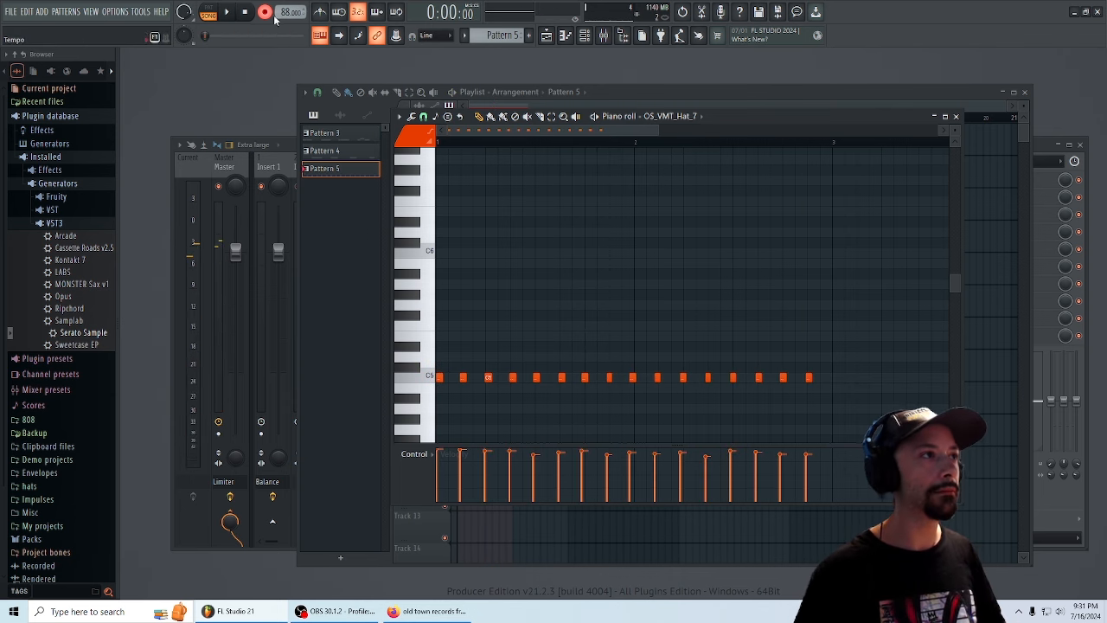
{"action": "key", "text": "space"}
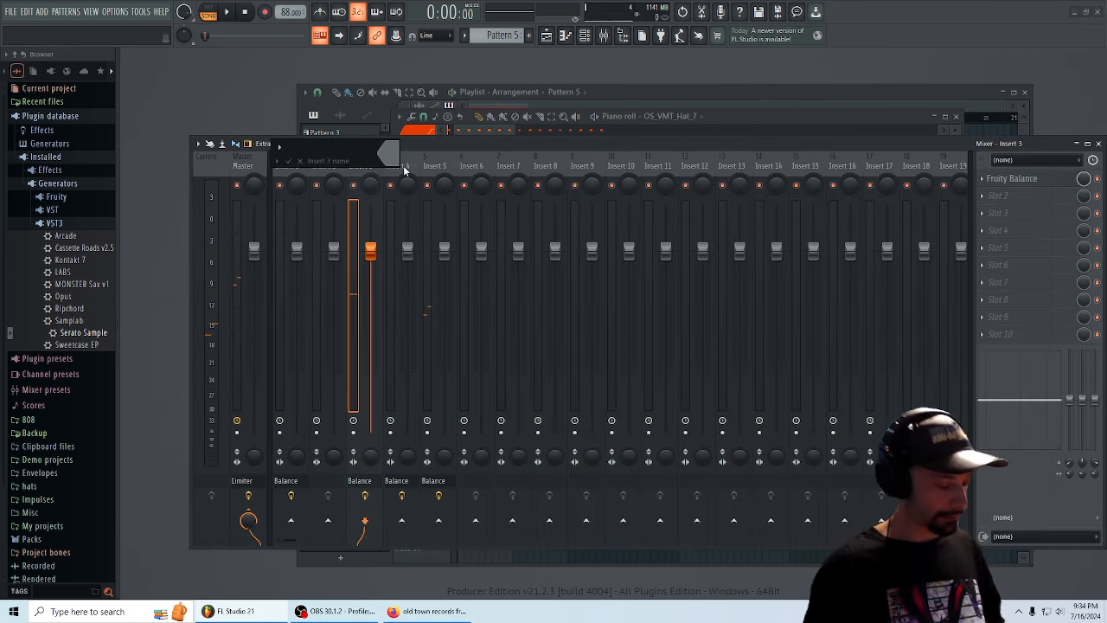
- Rename mixer Inserts 3, 4 and 5 as kick, snare and hi-hat
{"action": "type", "text": "kic"}
{"action": "key", "text": "Return"}
{"action": "right_click", "coordinate": [404, 164]}
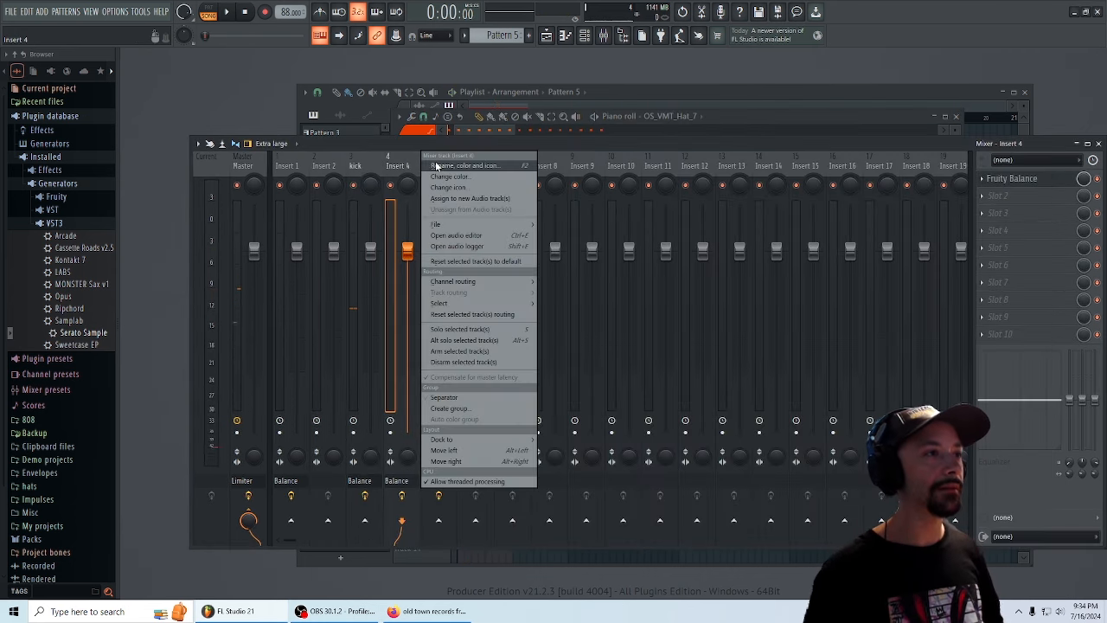
{"action": "left_click", "coordinate": [440, 165]}
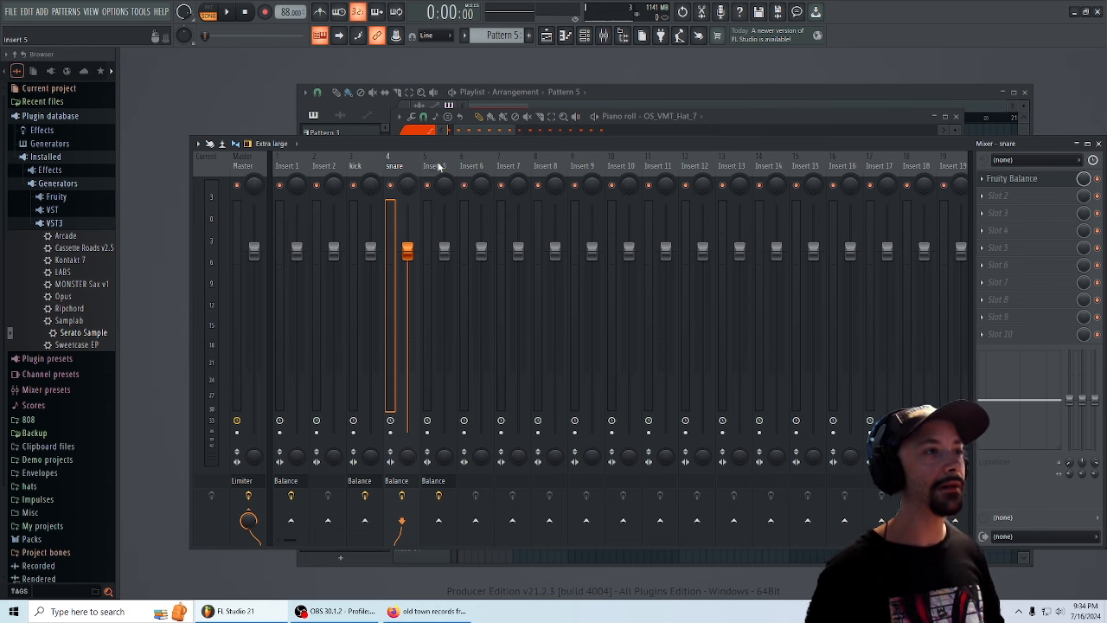
{"action": "right_click", "coordinate": [435, 165]}
{"action": "left_click", "coordinate": [471, 171]}
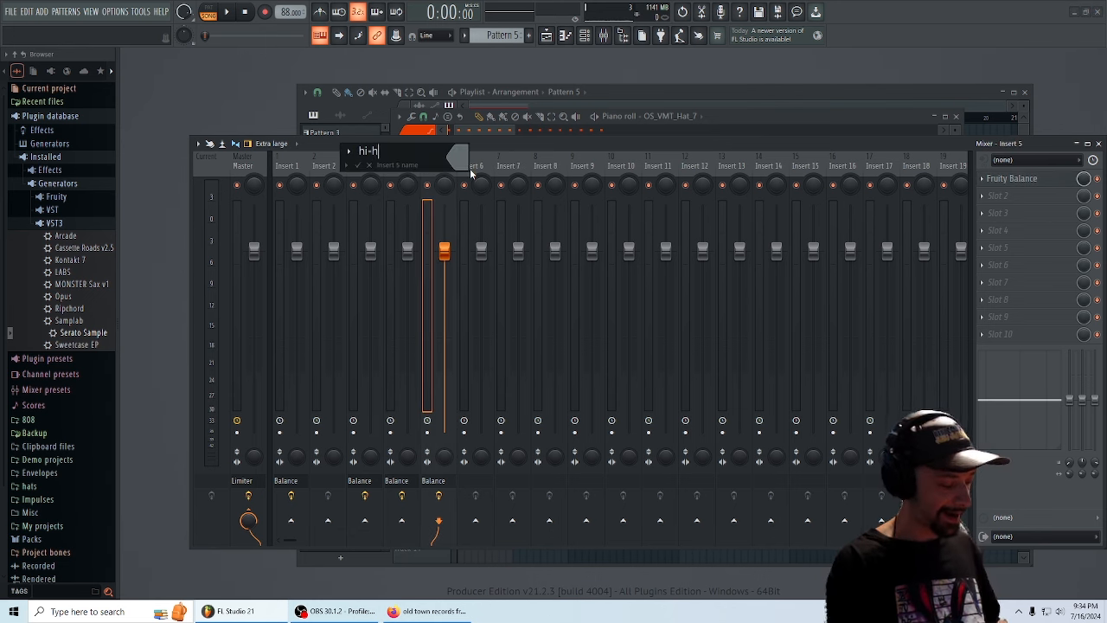
{"action": "key", "text": "Return"}
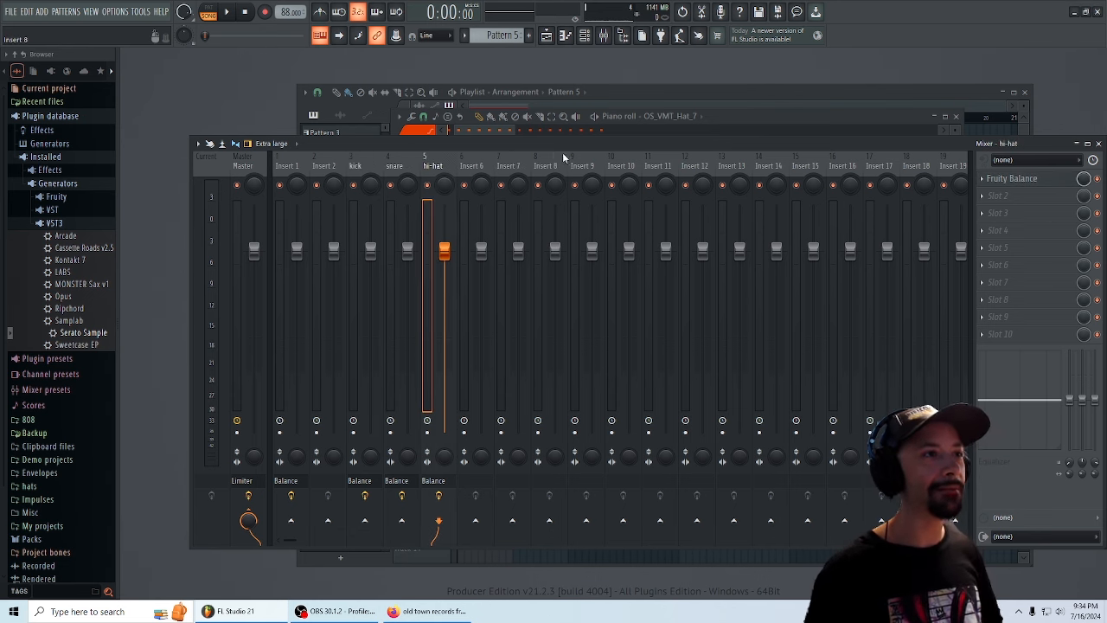
- Play back the drums, select mixer Insert 1, switch to Pattern 1, and open the Chills Fever Serato Sample channel
{"action": "left_click_drag", "start_coordinate": [562, 154], "coordinate": [551, 143]}
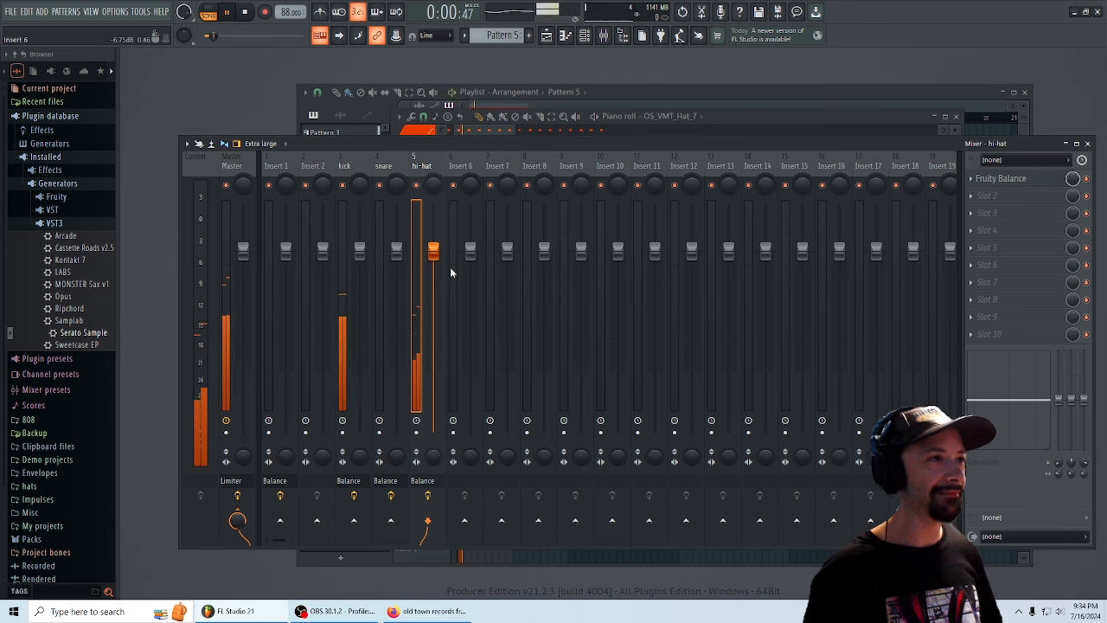
{"action": "left_click", "coordinate": [277, 300]}
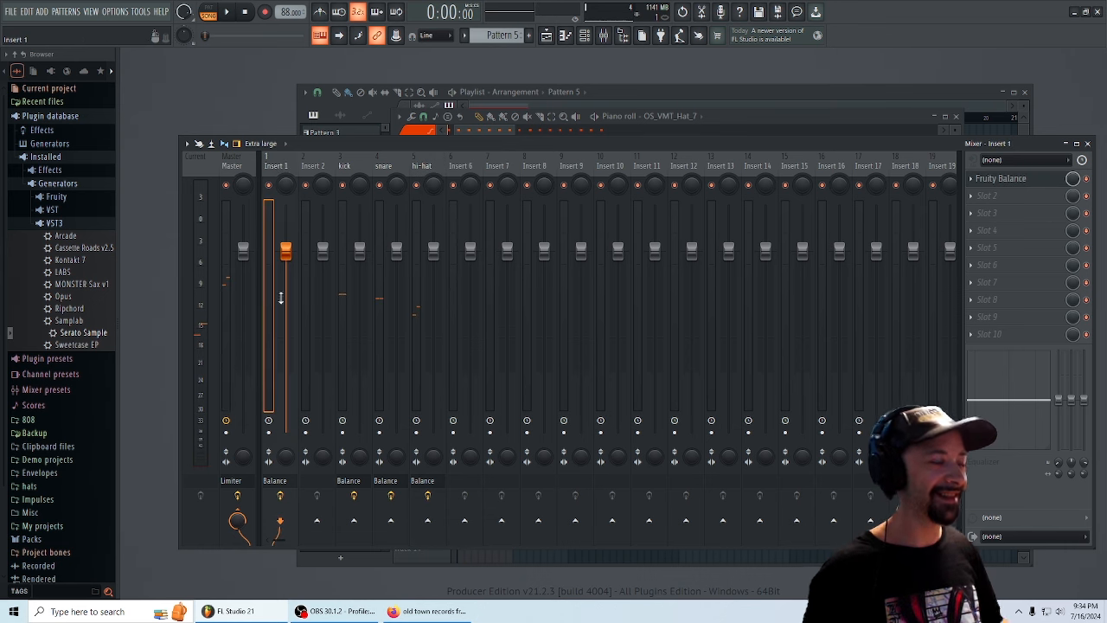
{"action": "left_click", "coordinate": [584, 35]}
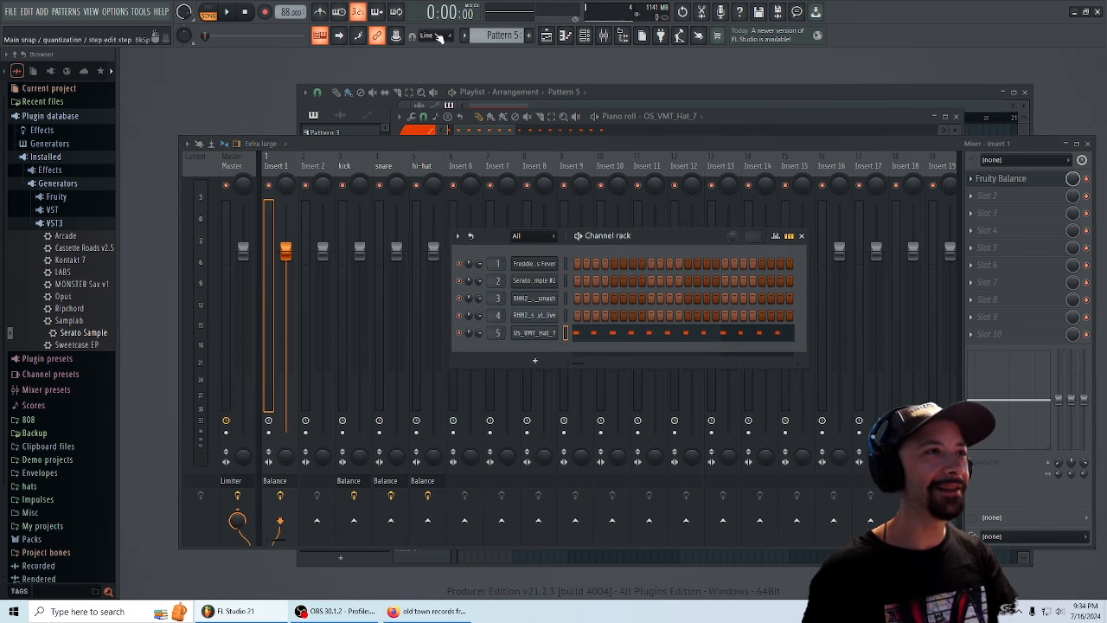
{"action": "left_click_drag", "start_coordinate": [496, 35], "coordinate": [496, 52]}
{"action": "left_click", "coordinate": [554, 263]}
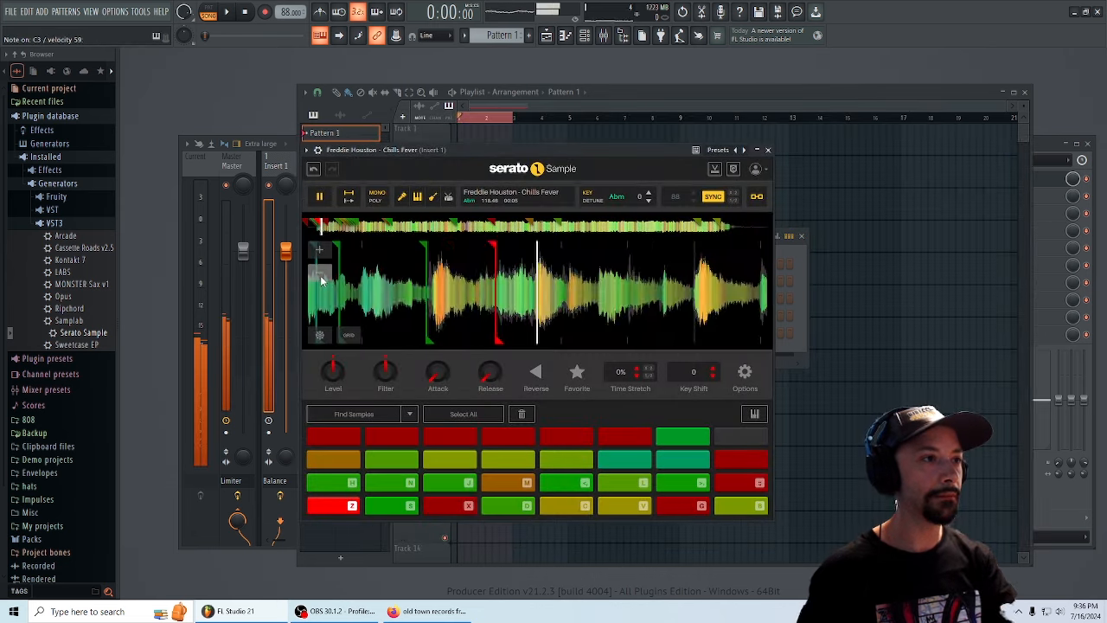
- Audition the first two sample pads and move the first pad's cue point slightly earlier in the waveform
{"action": "key", "text": "z"}
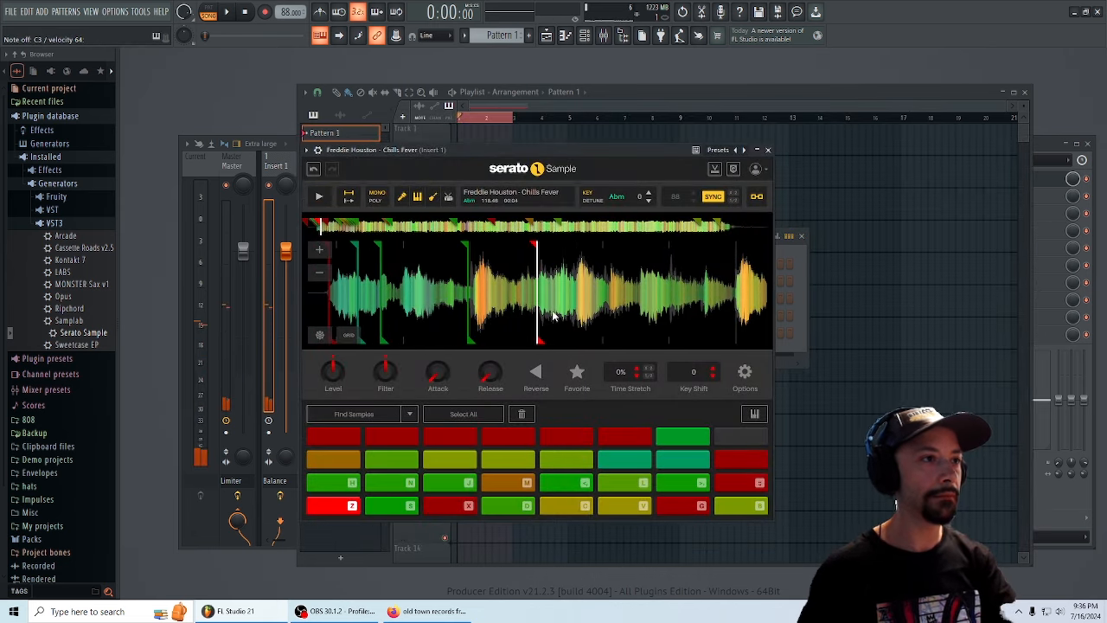
{"action": "key", "text": "s"}
{"action": "key", "text": "z"}
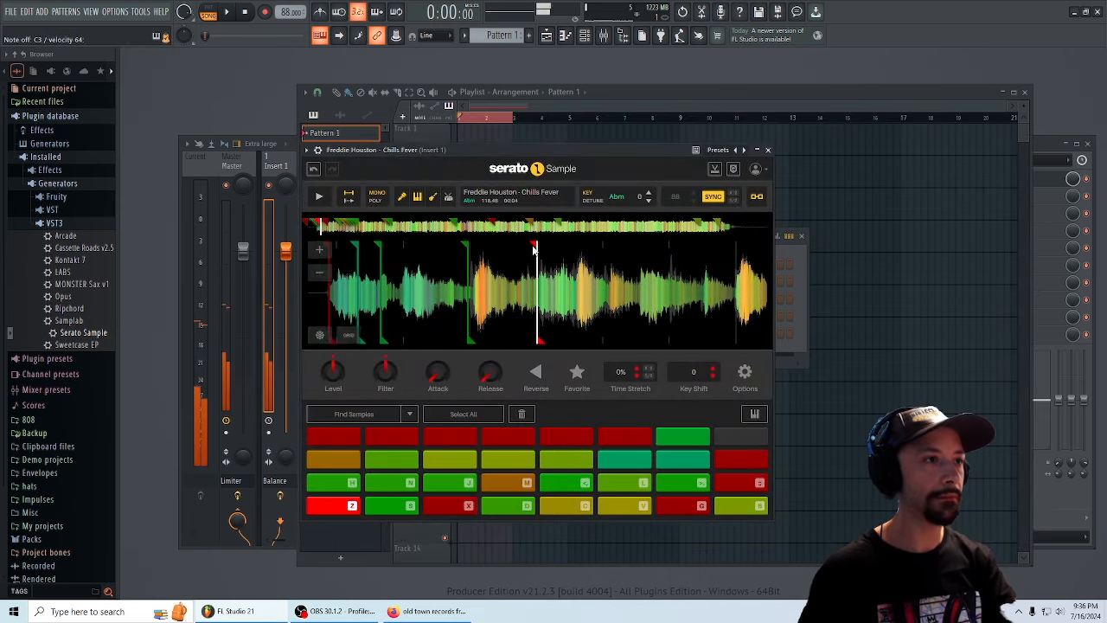
{"action": "key", "text": "z"}
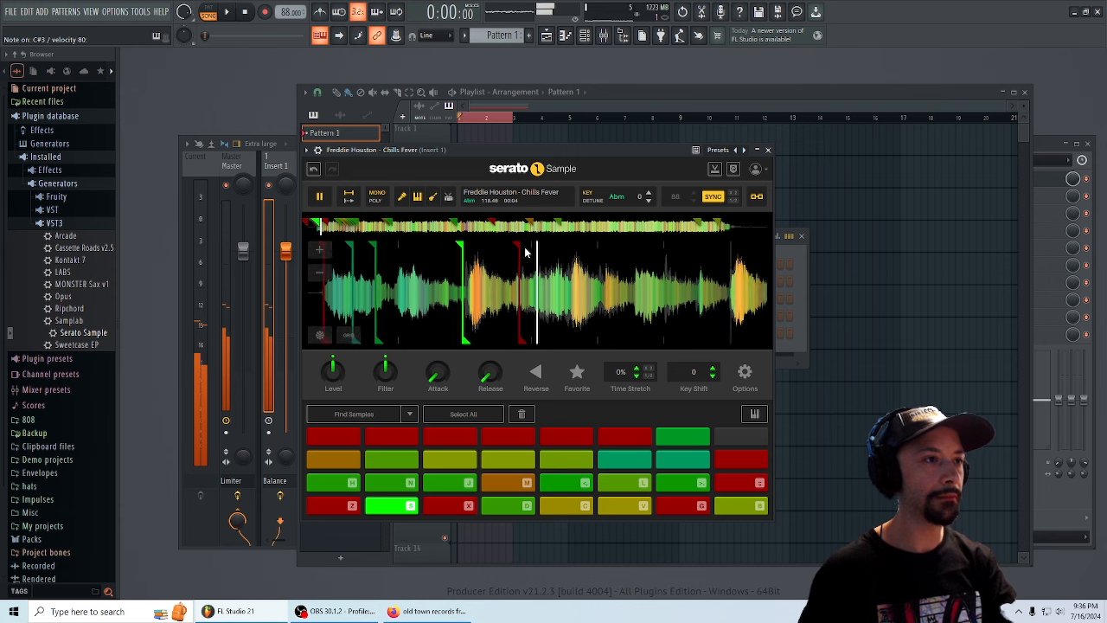
{"action": "key", "text": "z"}
{"action": "key", "text": "s"}
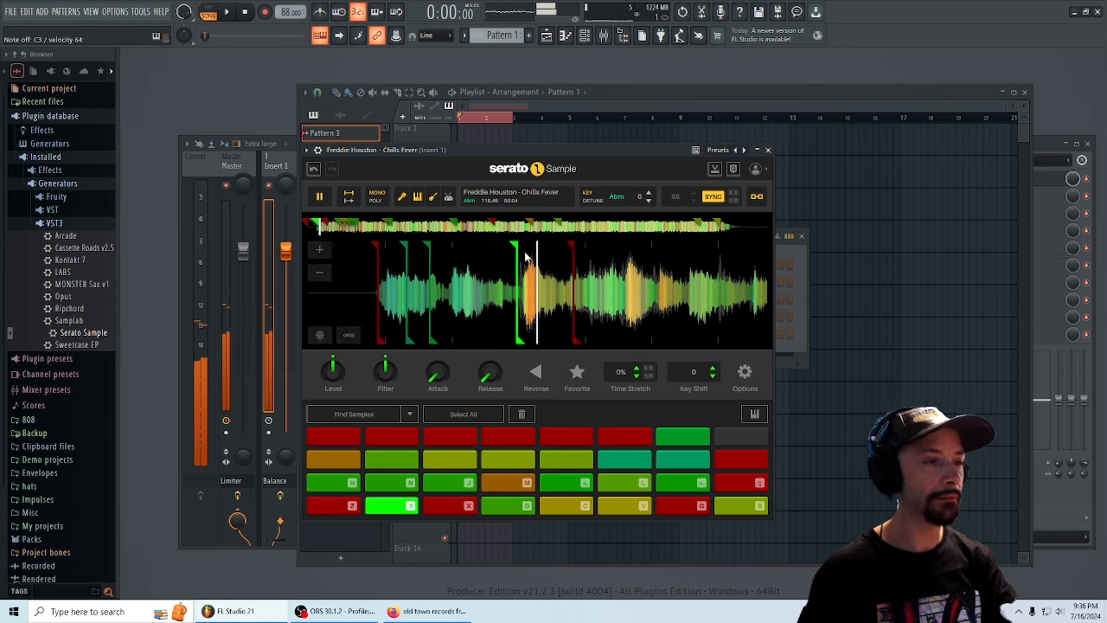
{"action": "key", "text": "z"}
- Play the first three sample pads live over the looping drums to try out a chop pattern, and stop playback
{"action": "left_click", "coordinate": [223, 10]}
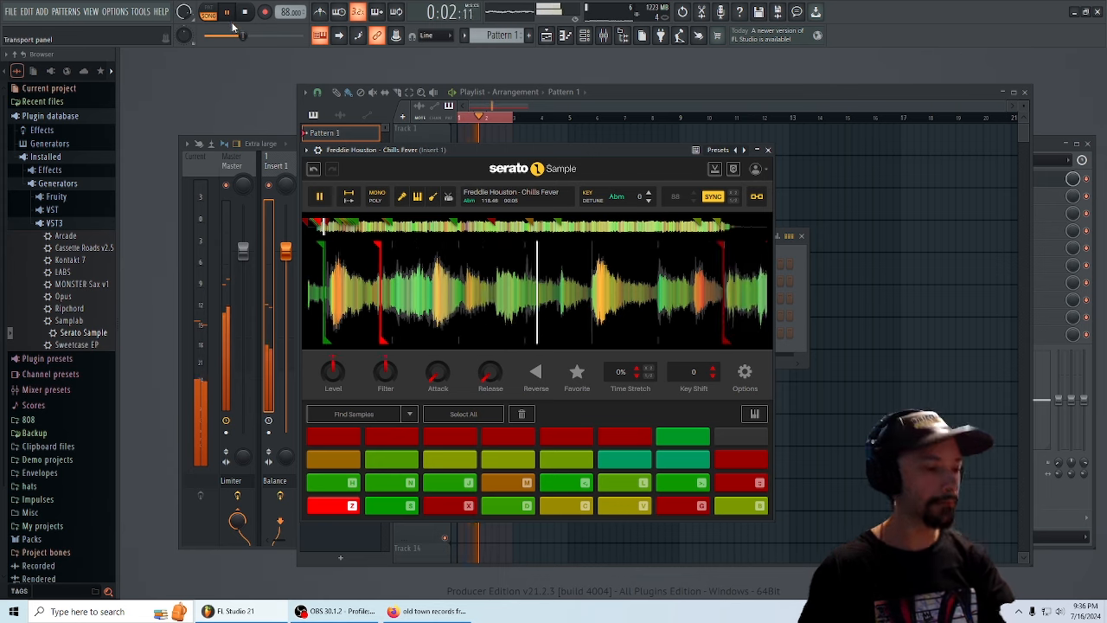
{"action": "key", "text": "s"}
{"action": "key", "text": "x"}
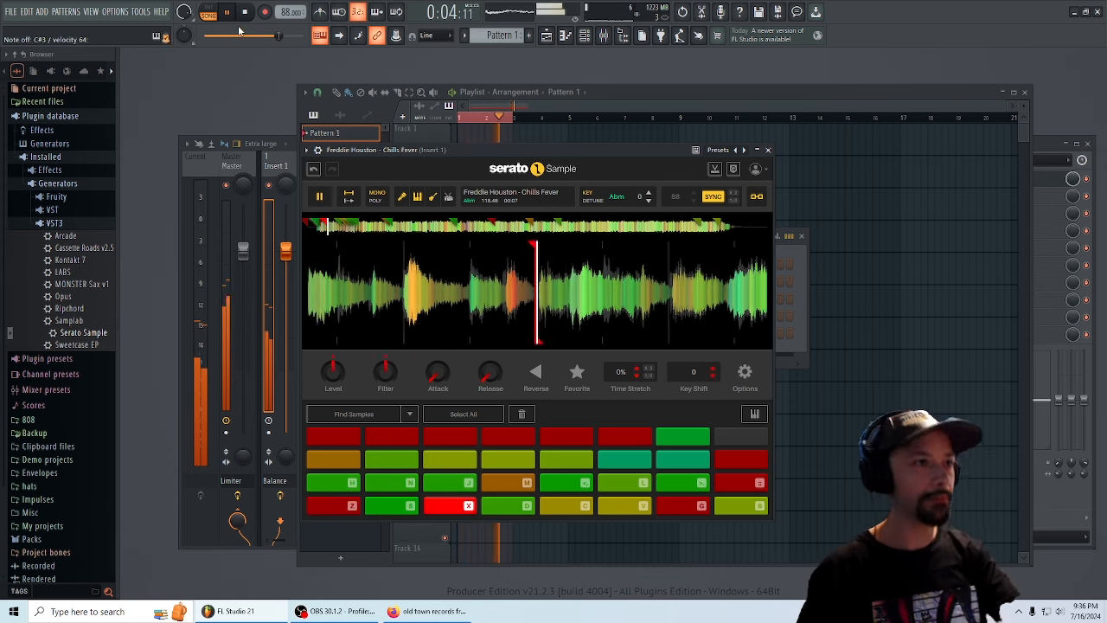
{"action": "key", "text": "s"}
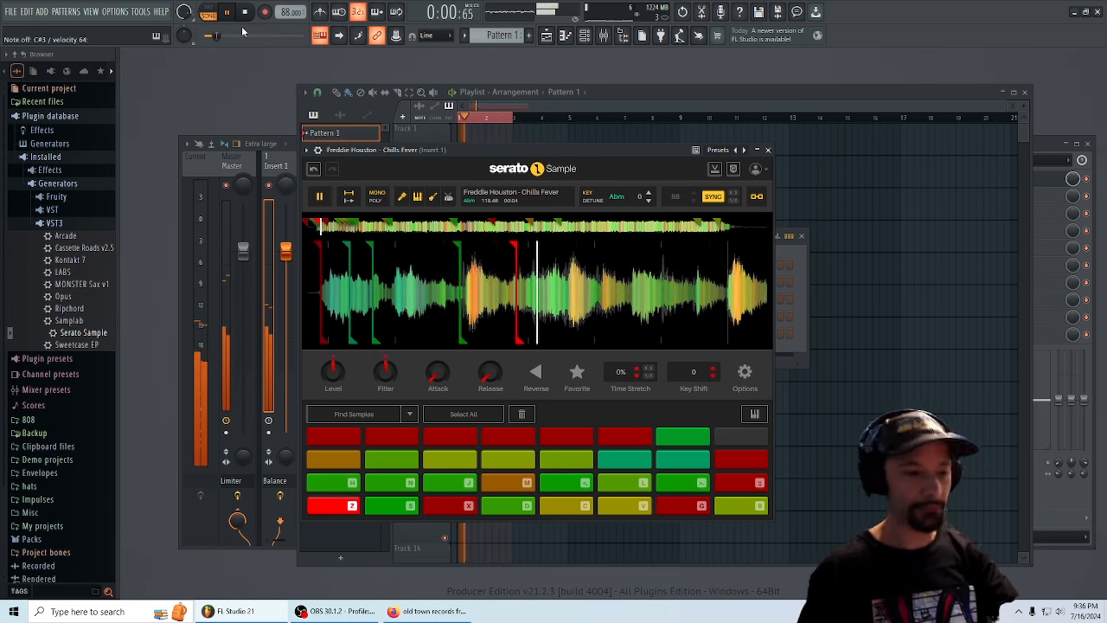
{"action": "key", "text": "z"}
{"action": "key", "text": "space"}
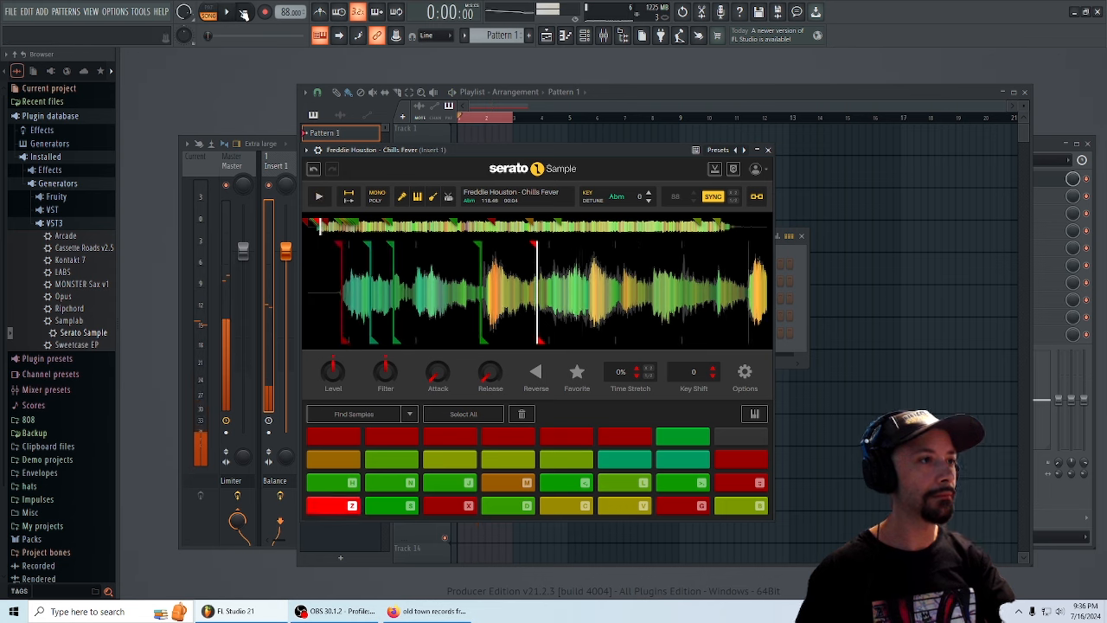
- Move the first pad's cue point slightly later, and test the first two pads alone and over the drums
{"action": "key", "text": "z"}
{"action": "key", "text": "z"}
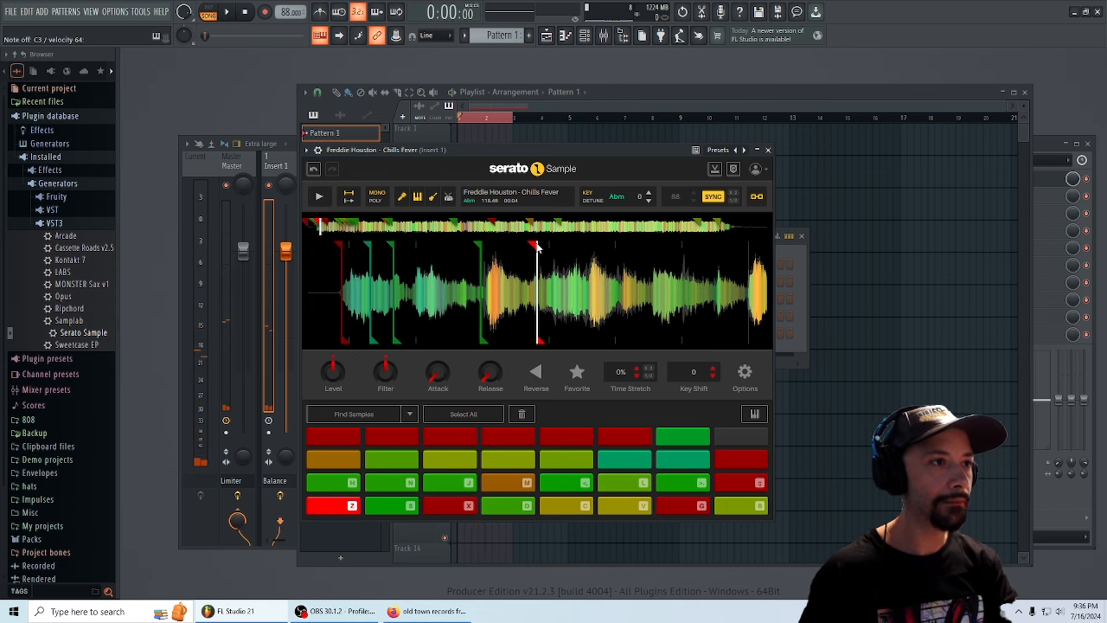
{"action": "left_click", "coordinate": [228, 13]}
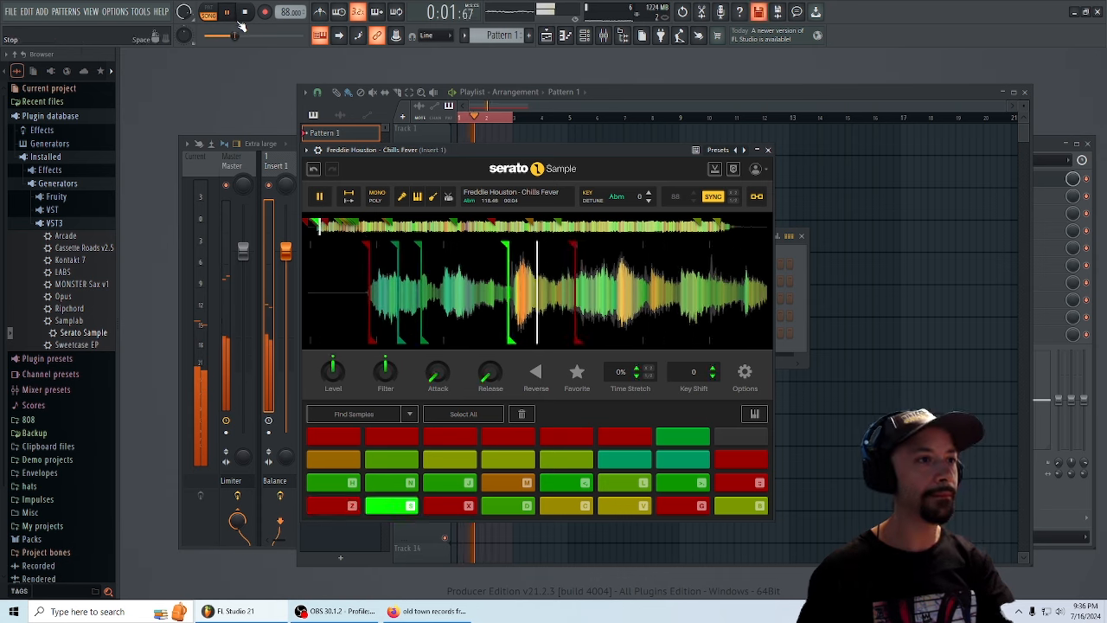
{"action": "key", "text": "z"}
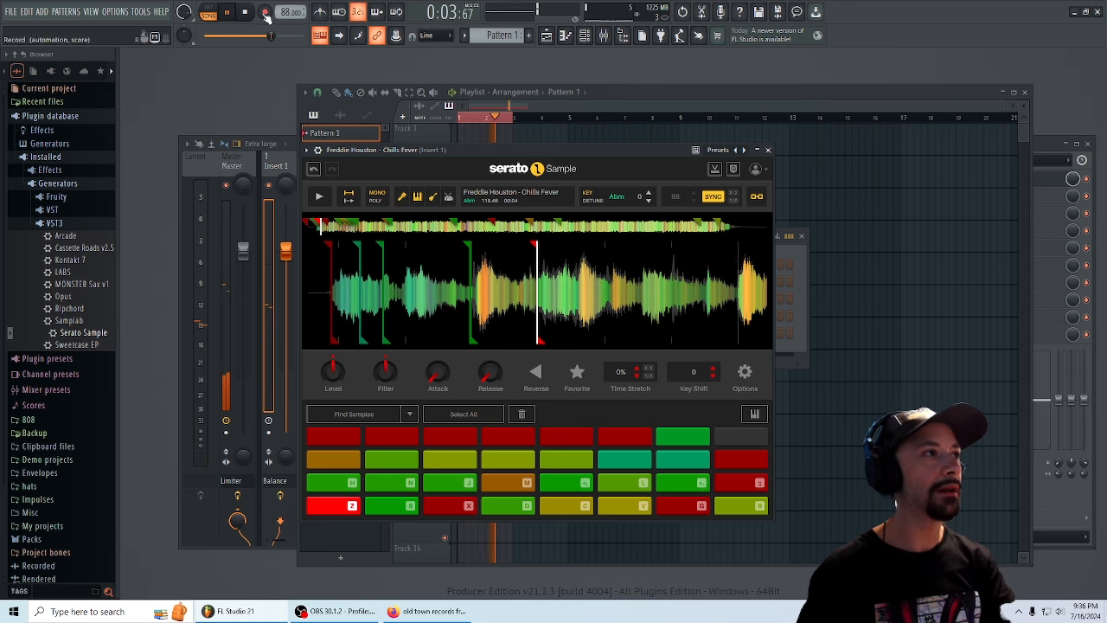
{"action": "key", "text": "z"}
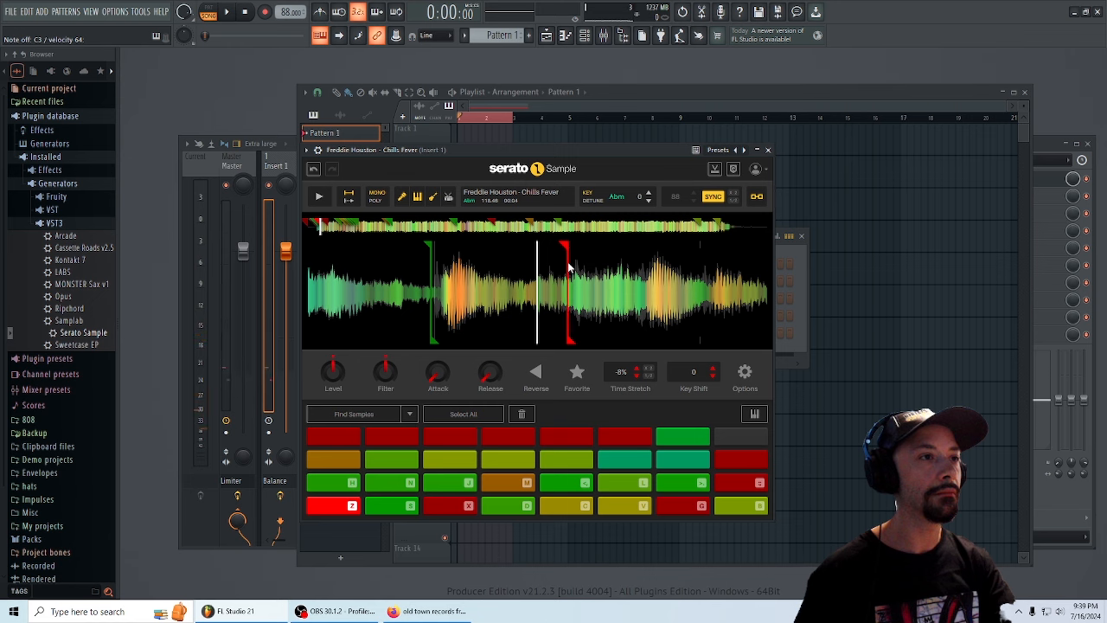
- Audition the first two sample pads and try out a chop pattern with further pads over the looping drums
{"action": "key", "text": "z"}
{"action": "key", "text": "s"}
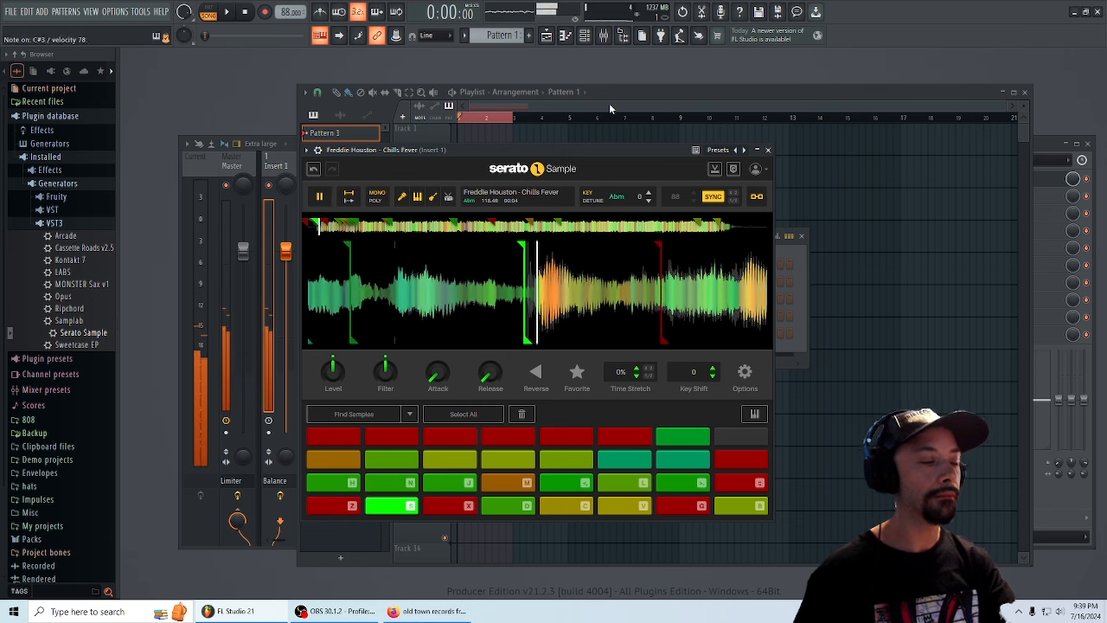
{"action": "key", "text": "z"}
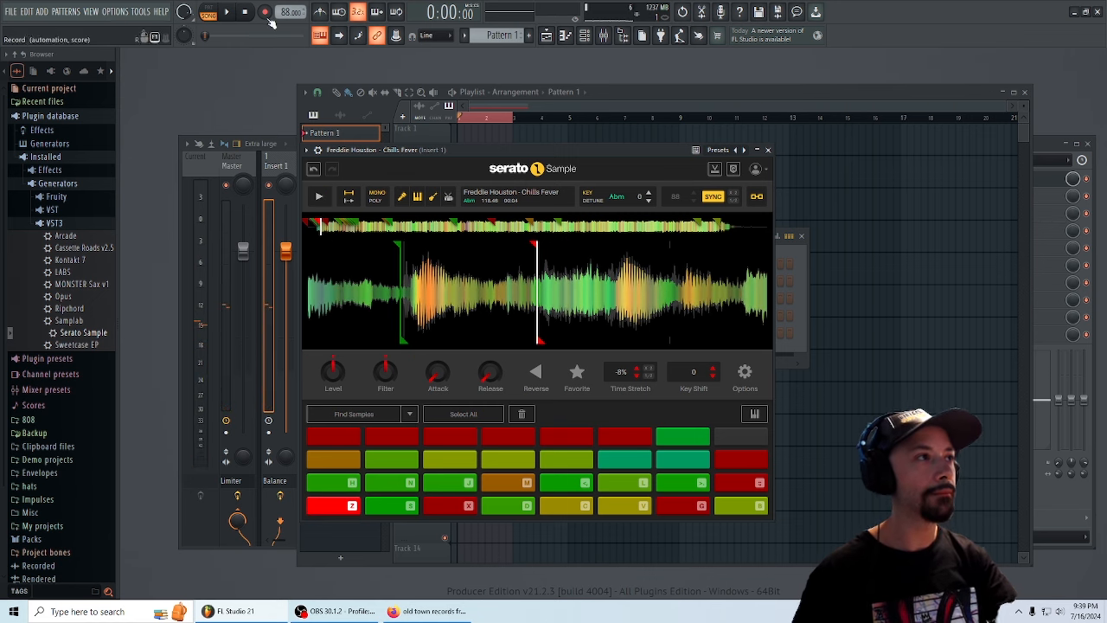
{"action": "key", "text": "n"}
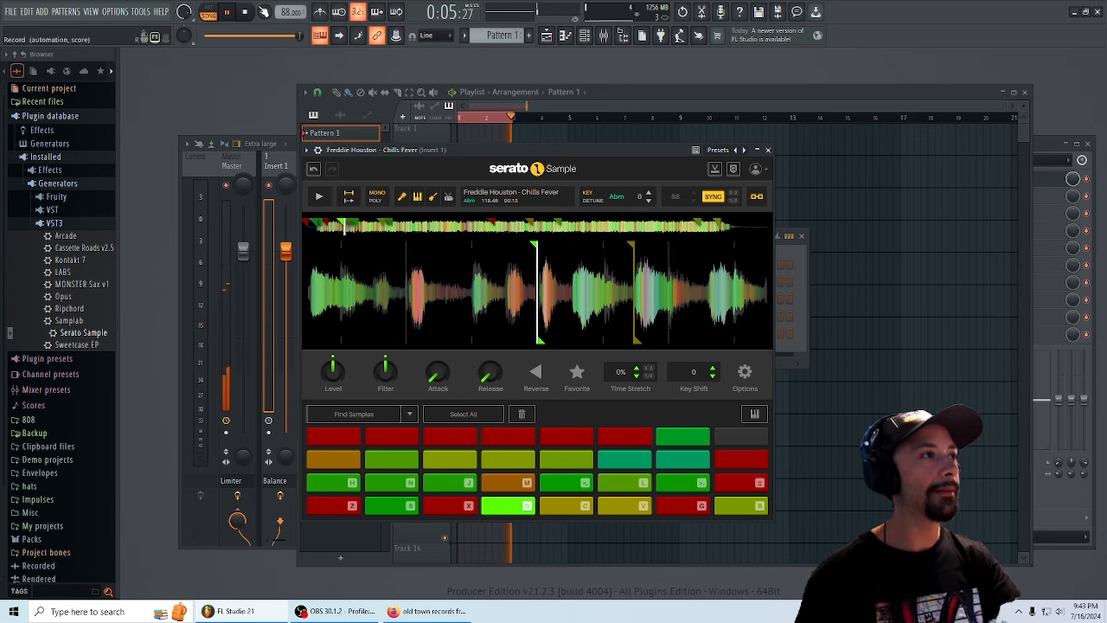
- Record the sample chops live over the drums into Pattern 1 as notes and automation, and play the take back
{"action": "left_click", "coordinate": [624, 92]}
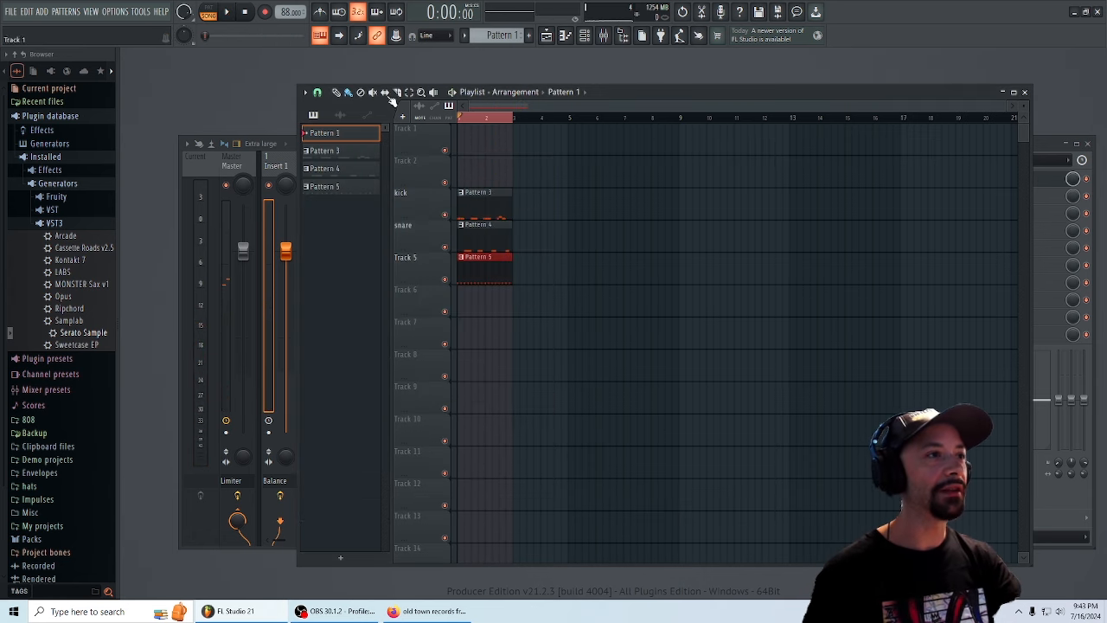
{"action": "left_click", "coordinate": [266, 13]}
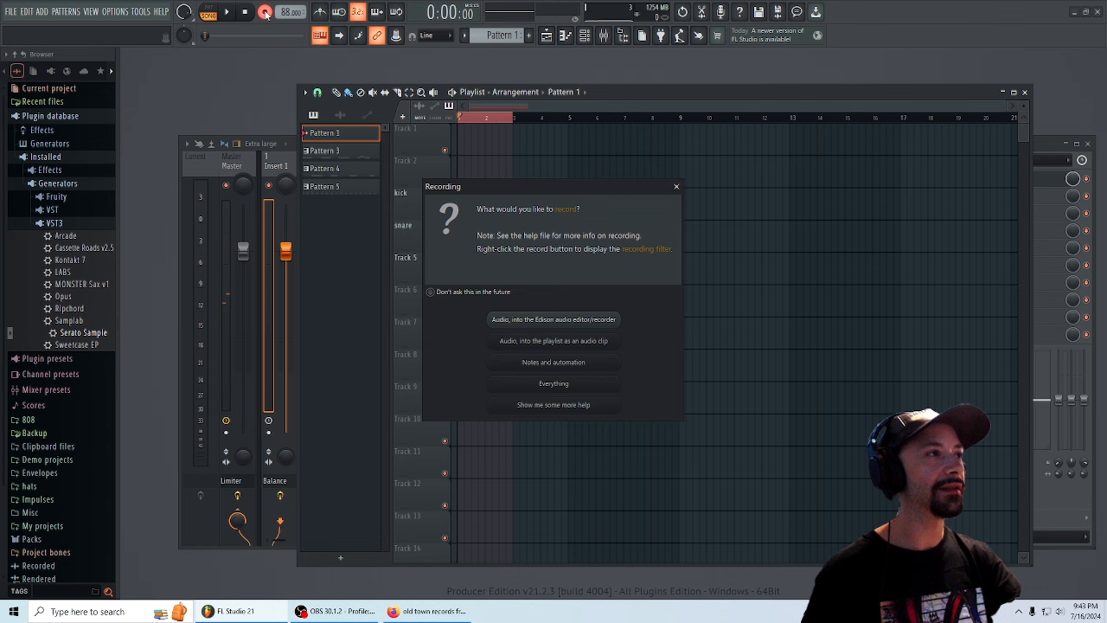
{"action": "left_click", "coordinate": [556, 364]}
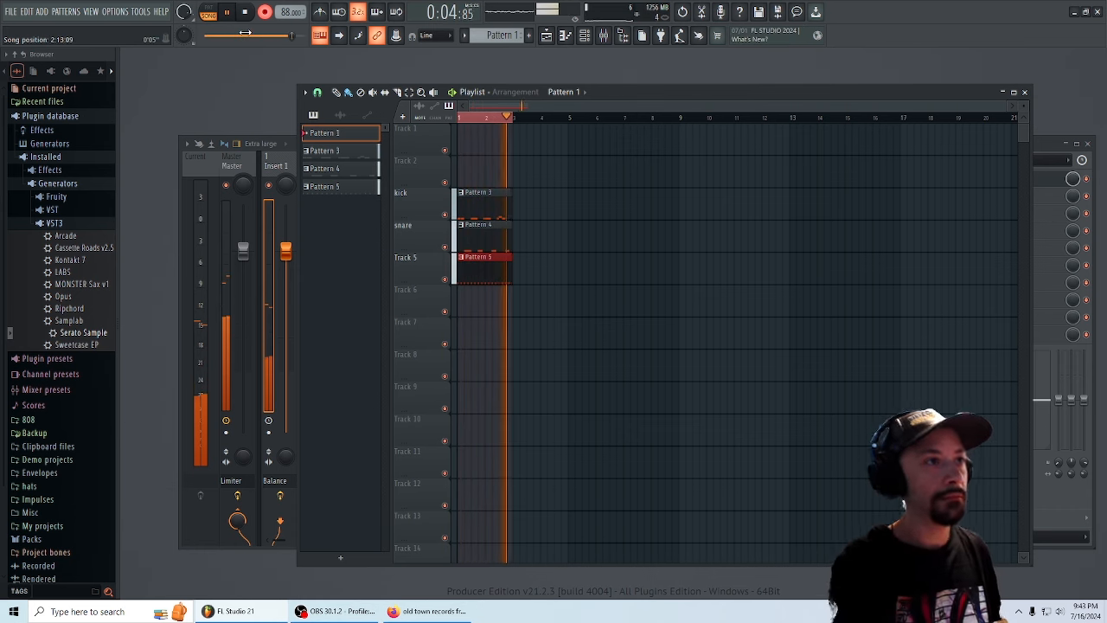
{"action": "key", "text": "space"}
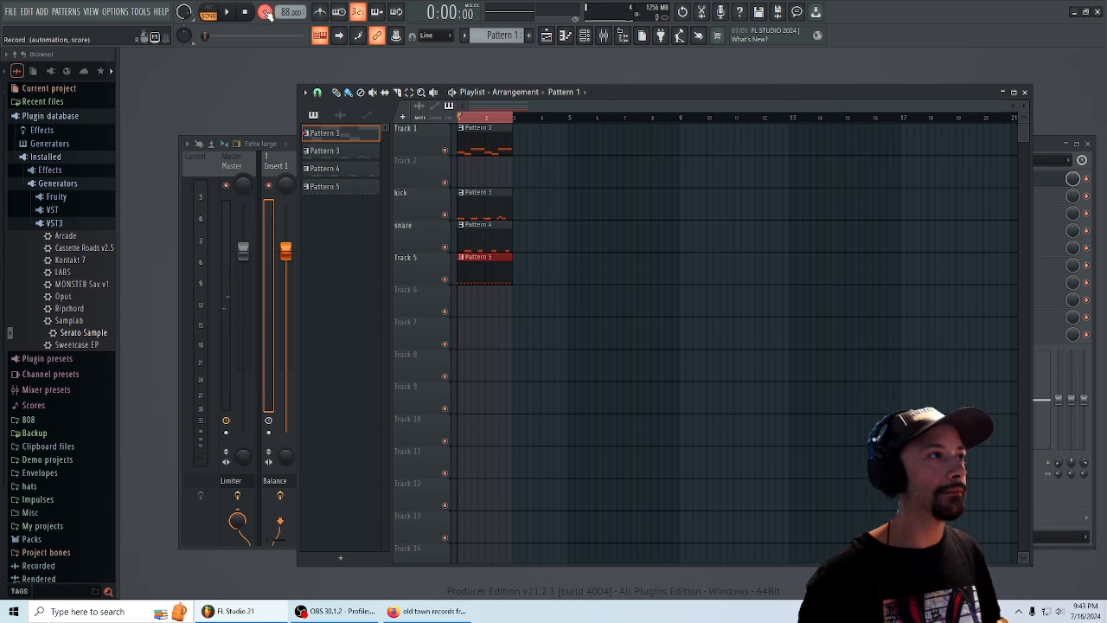
{"action": "left_click_drag", "start_coordinate": [665, 95], "coordinate": [681, 92]}
{"action": "key", "text": "space"}
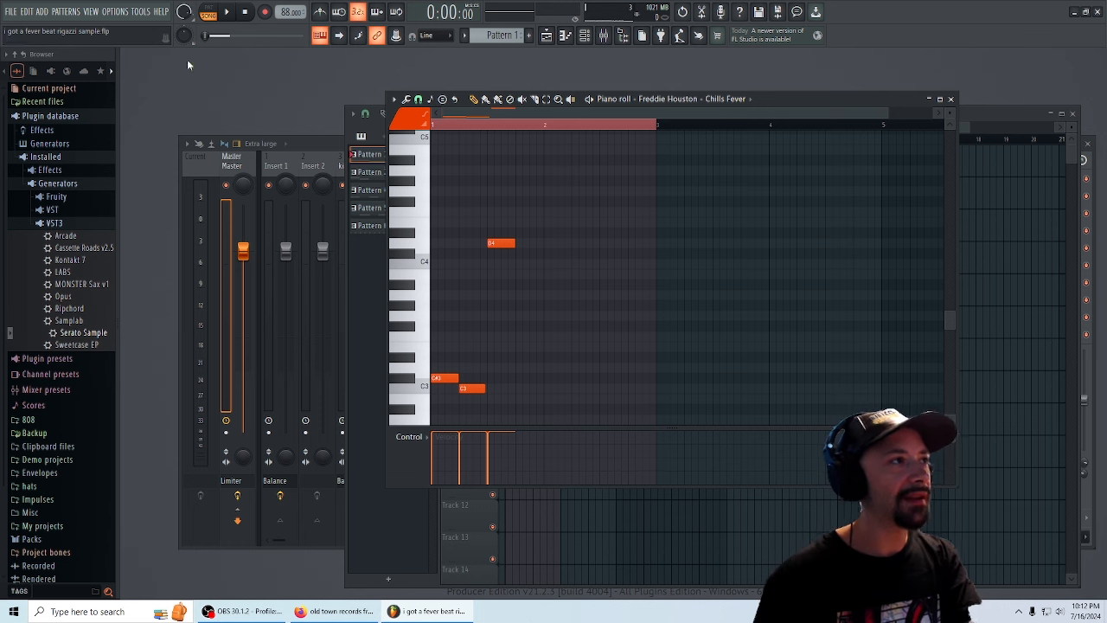
- Play the Chills Fever loop and record an F3 chop after the third note, capturing notes and automation
{"action": "left_click", "coordinate": [224, 13]}
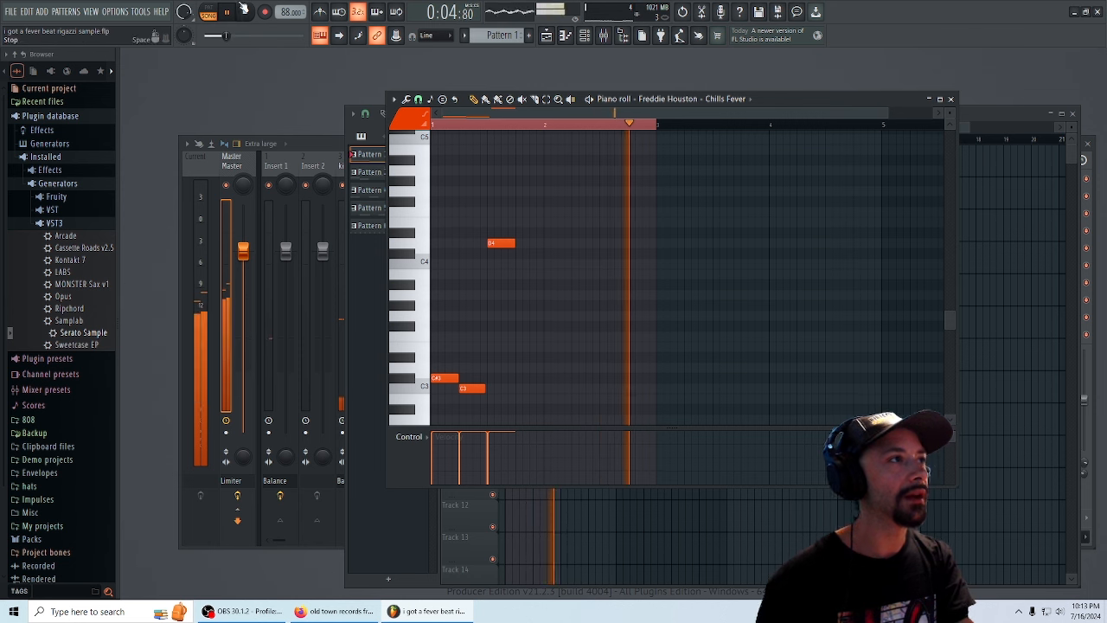
{"action": "left_click", "coordinate": [244, 14]}
{"action": "left_click", "coordinate": [266, 13]}
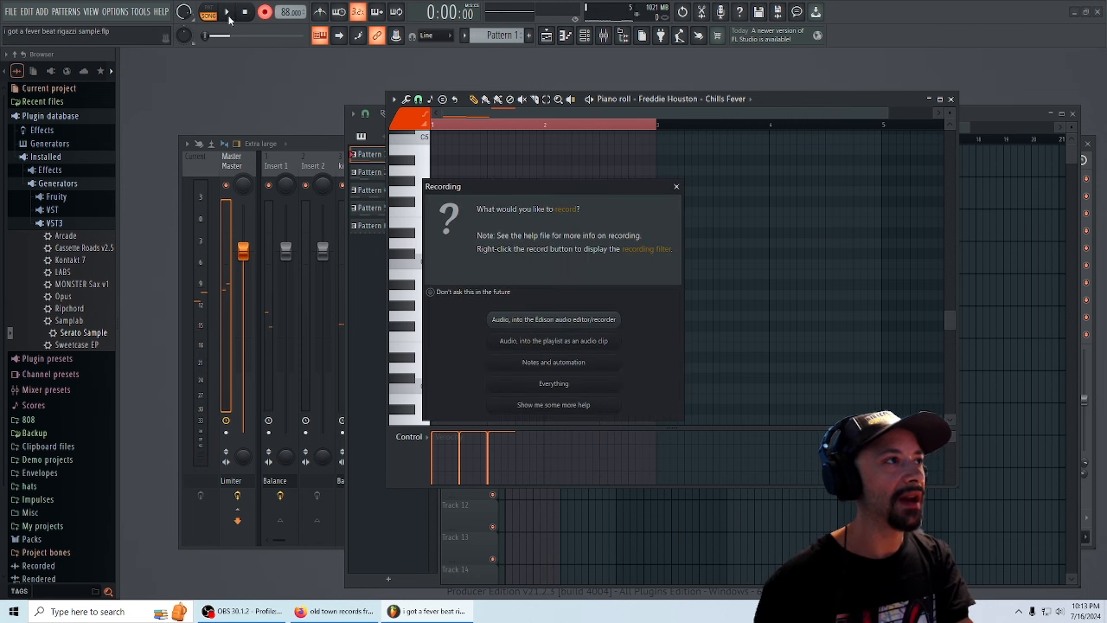
{"action": "left_click", "coordinate": [548, 363]}
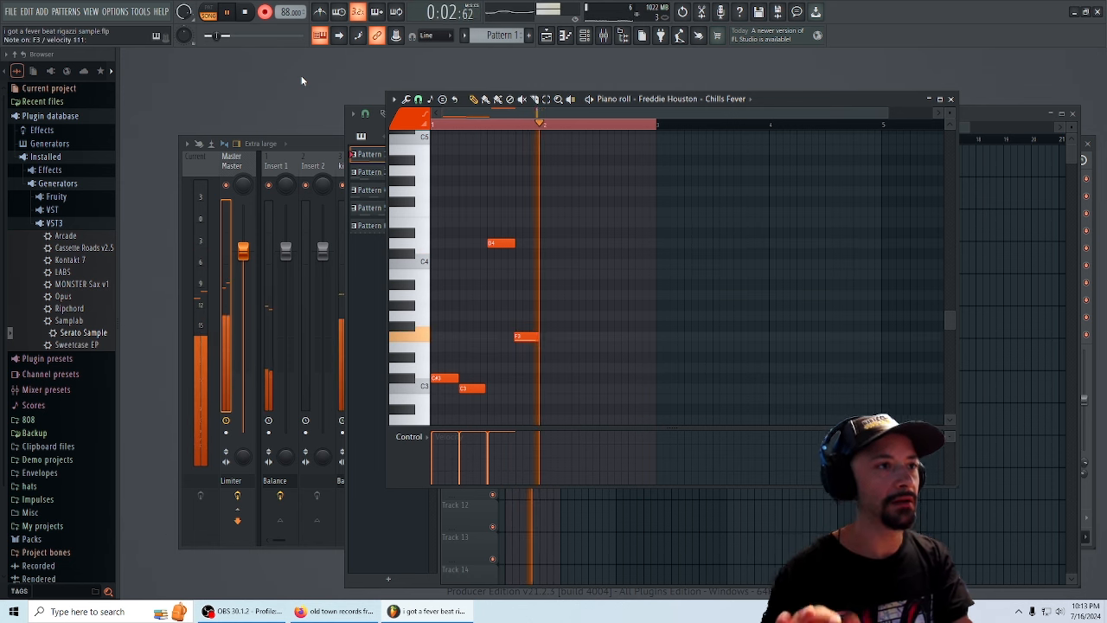
{"action": "key", "text": "space"}
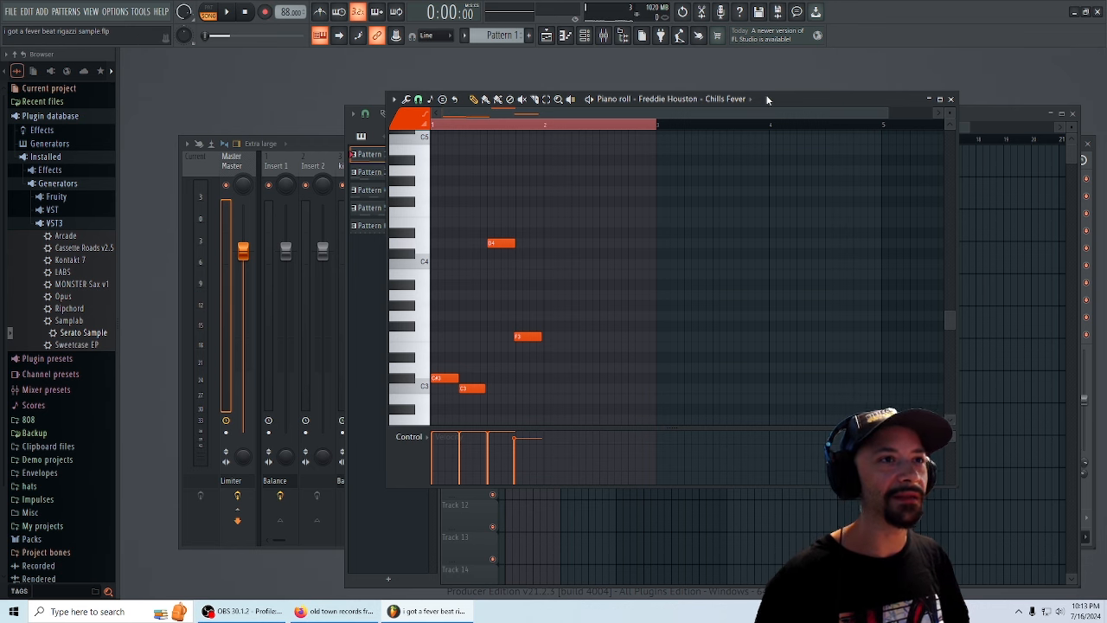
- Replay the recorded loop several times while trying out sample pads for the chop that follows the F3 note
{"action": "left_click_drag", "start_coordinate": [766, 99], "coordinate": [768, 109]}
{"action": "key", "text": "space"}
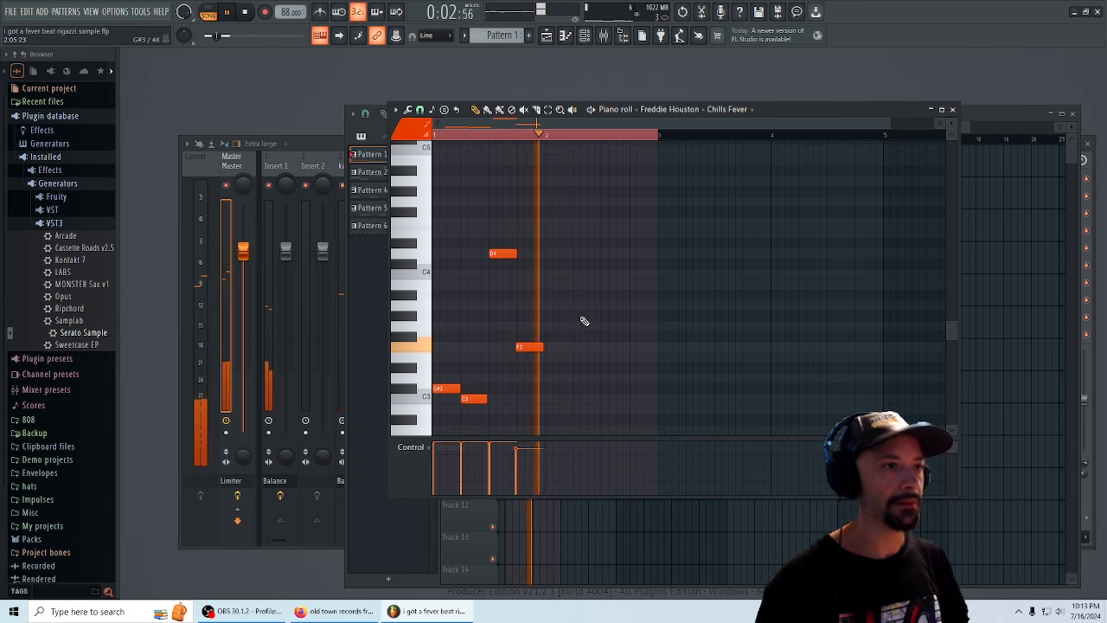
{"action": "key", "text": "space"}
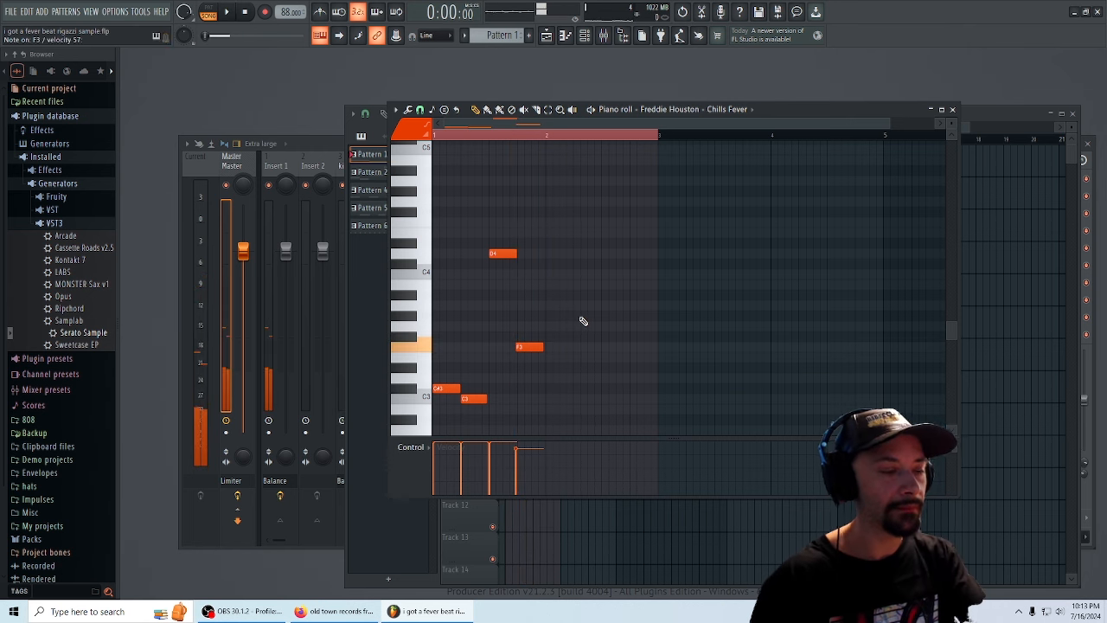
{"action": "left_click", "coordinate": [229, 15]}
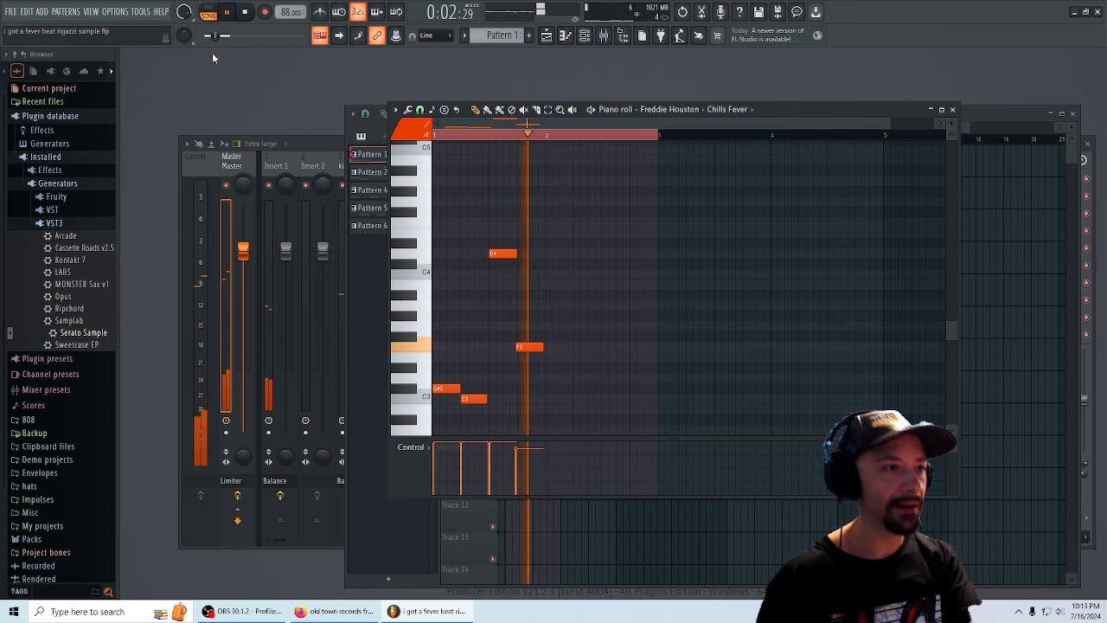
{"action": "left_click", "coordinate": [245, 12]}
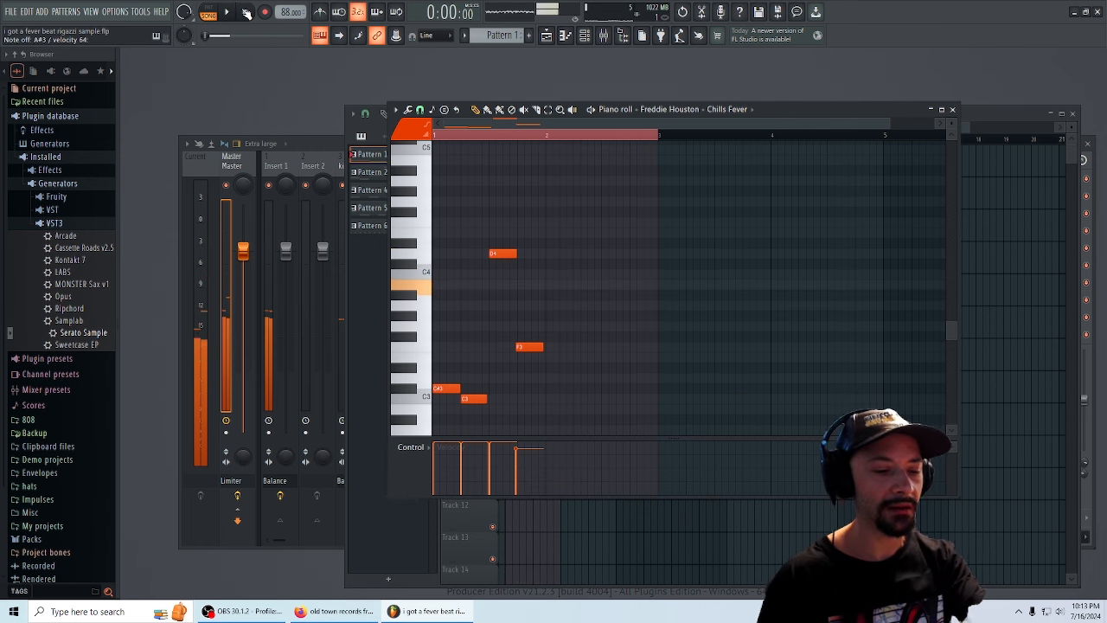
{"action": "left_click", "coordinate": [224, 15]}
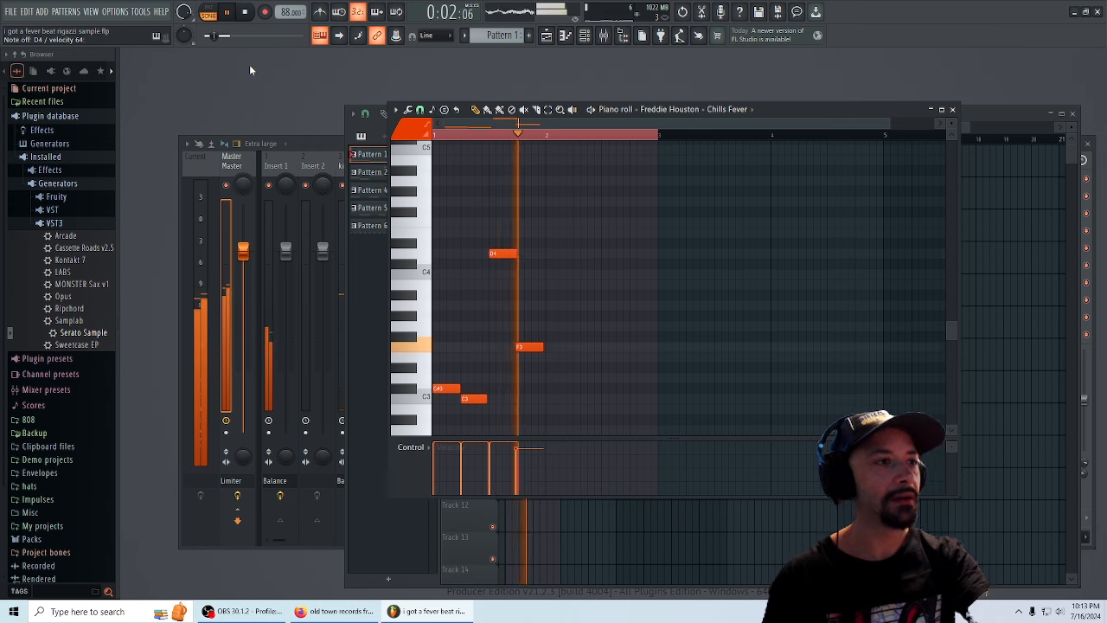
{"action": "left_click", "coordinate": [246, 15]}
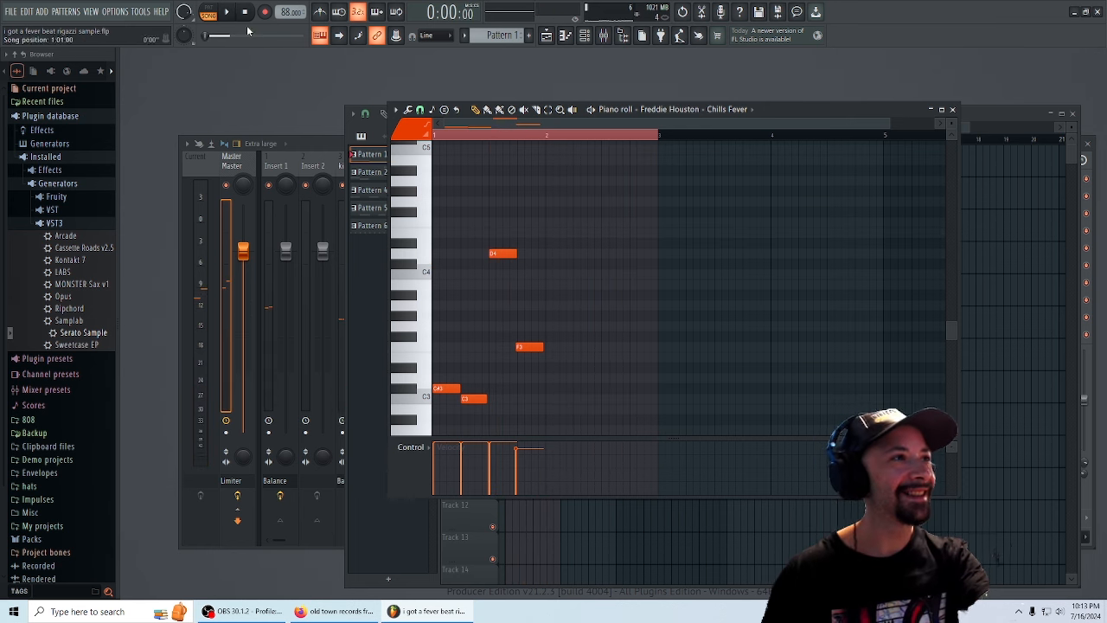
- Record a long E4 chop across bar 2 as notes and automation, and adjust its end to the loop's end
{"action": "left_click", "coordinate": [265, 14]}
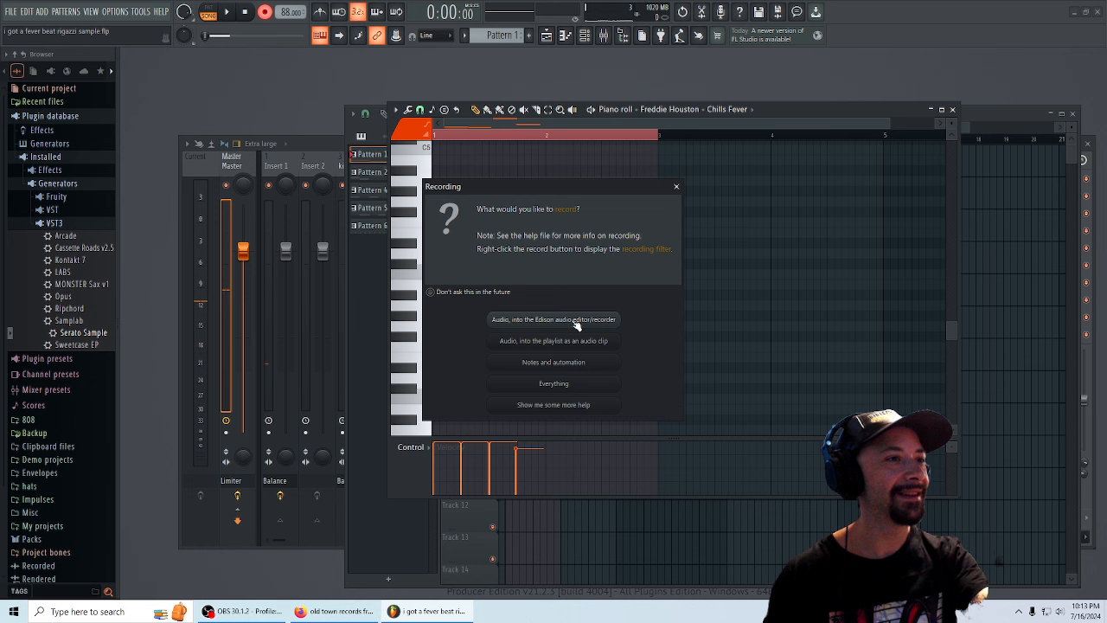
{"action": "left_click", "coordinate": [545, 363]}
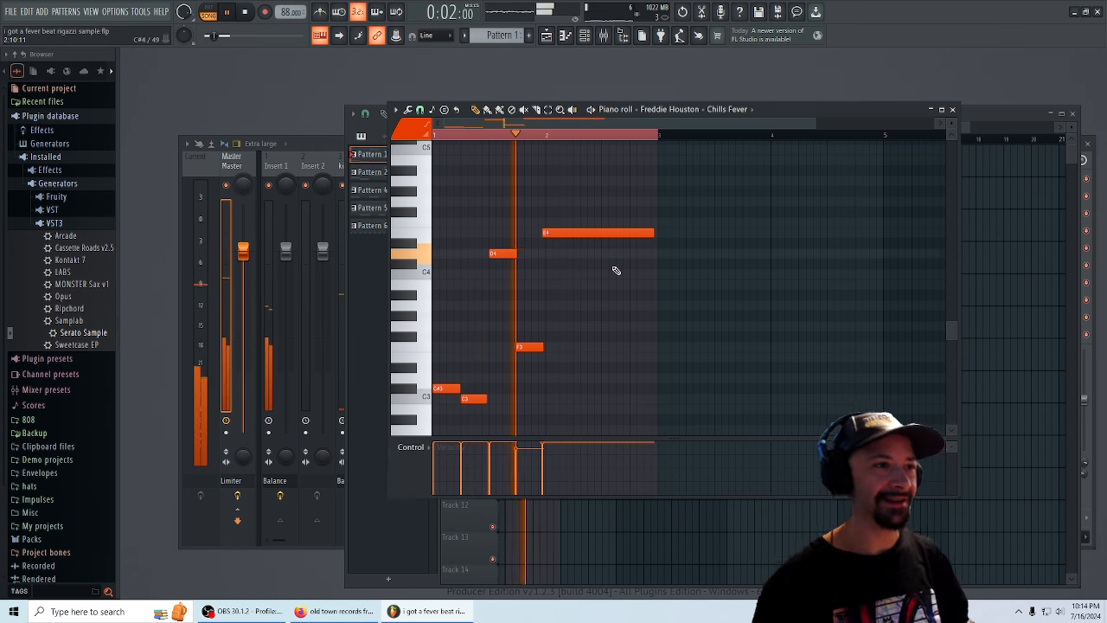
{"action": "left_click_drag", "start_coordinate": [654, 237], "coordinate": [660, 242]}
{"action": "scroll", "coordinate": [729, 231], "scroll_direction": "up", "scroll_amount": 3}
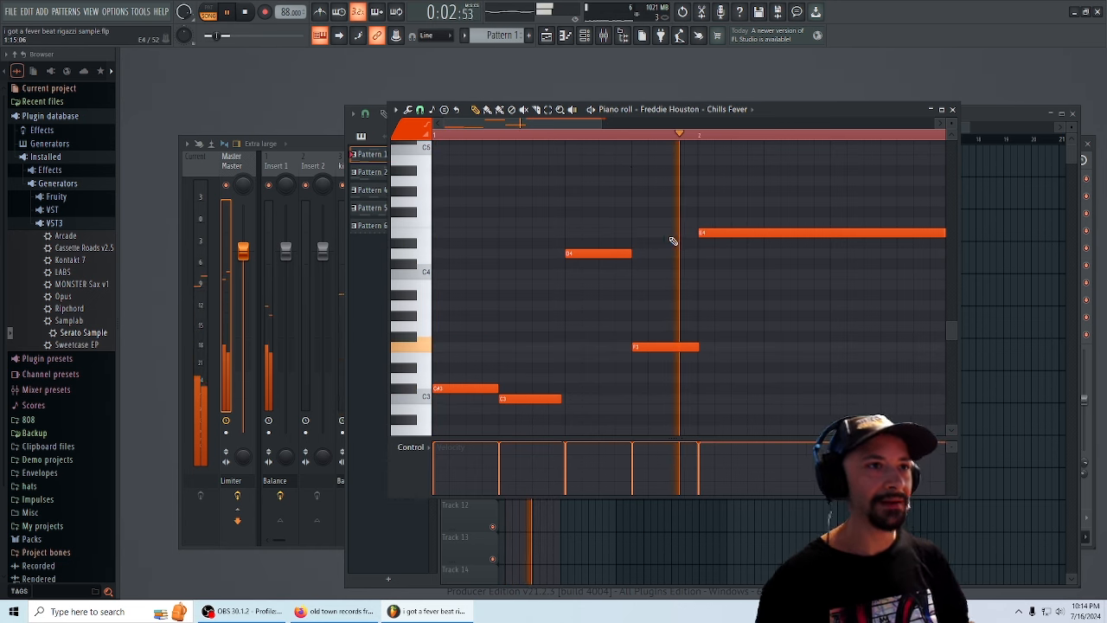
{"action": "left_click_drag", "start_coordinate": [602, 124], "coordinate": [620, 124]}
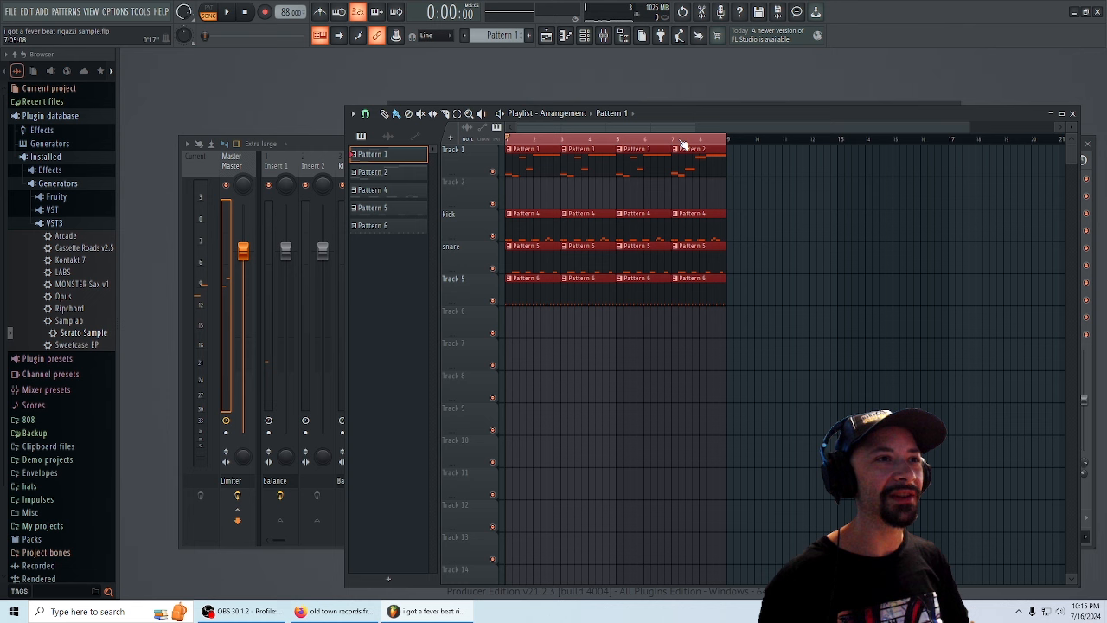
- Loop bars 7 to 8 in the playlist, open the Pattern 2 clip's Chills Fever notes, and play them back
{"action": "left_click", "coordinate": [680, 140]}
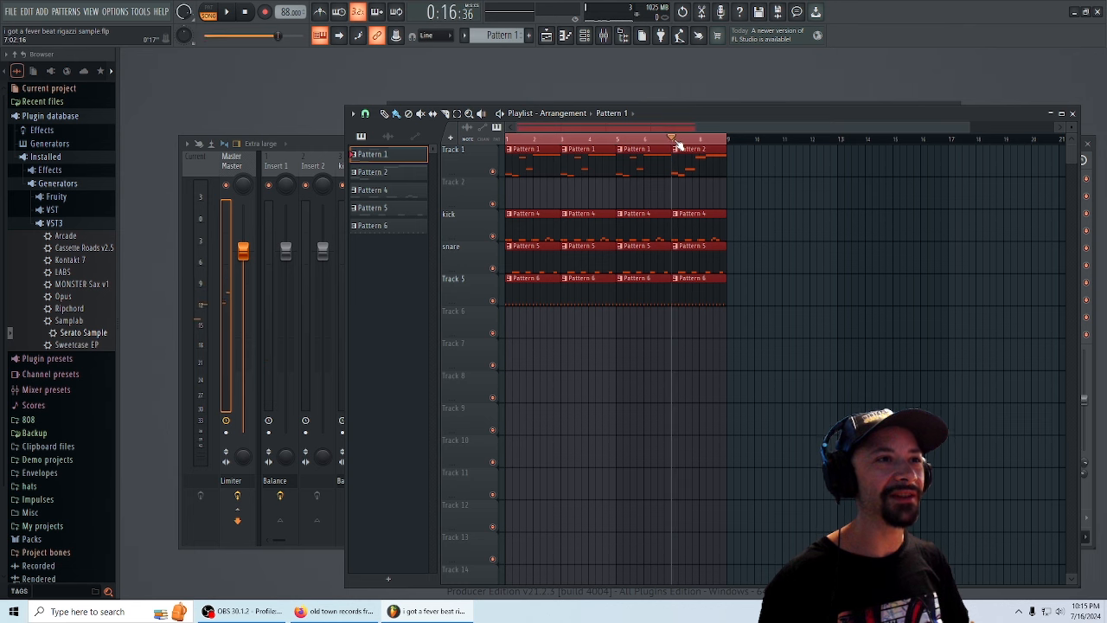
{"action": "left_click_drag", "start_coordinate": [508, 140], "coordinate": [672, 149]}
{"action": "double_click", "coordinate": [678, 171]}
{"action": "key", "text": "space"}
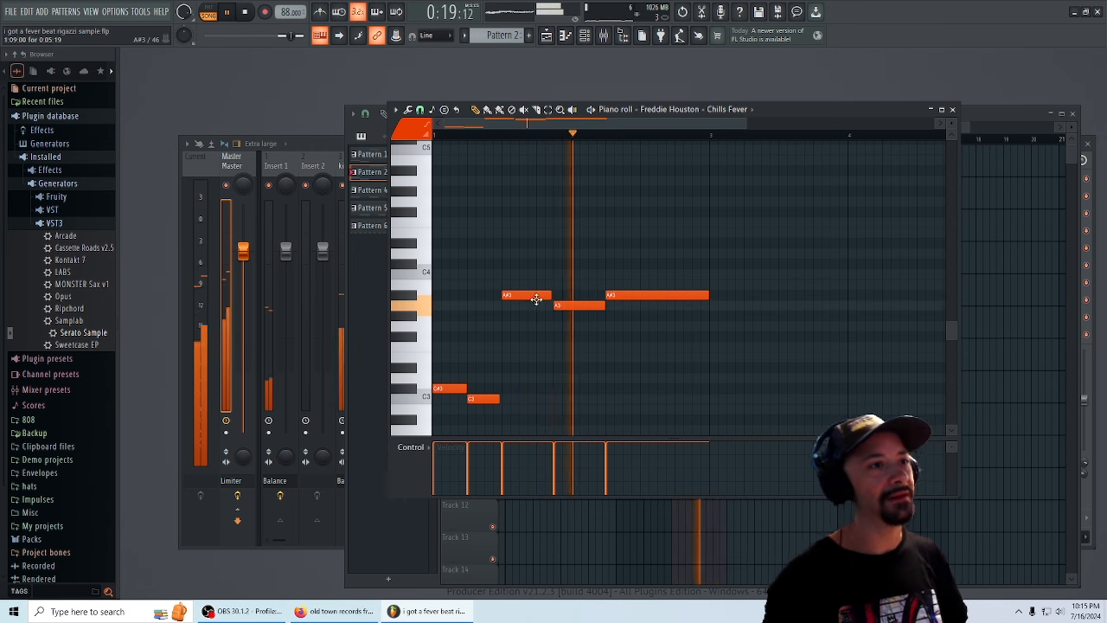
{"action": "key", "text": "space"}
{"action": "key", "text": "space"}
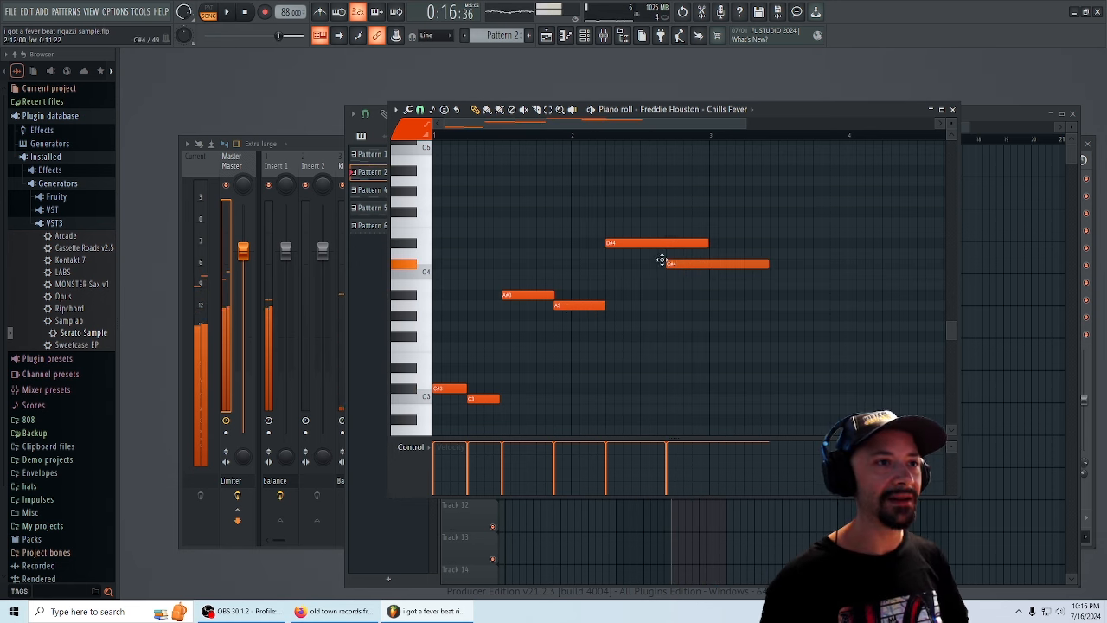
- Move Pattern 2's C#4 note up to F4 and earlier to the D#4 note's start, and delete the D#4 note
{"action": "left_click_drag", "start_coordinate": [662, 261], "coordinate": [599, 215]}
{"action": "key", "text": "space"}
{"action": "right_click", "coordinate": [627, 244]}
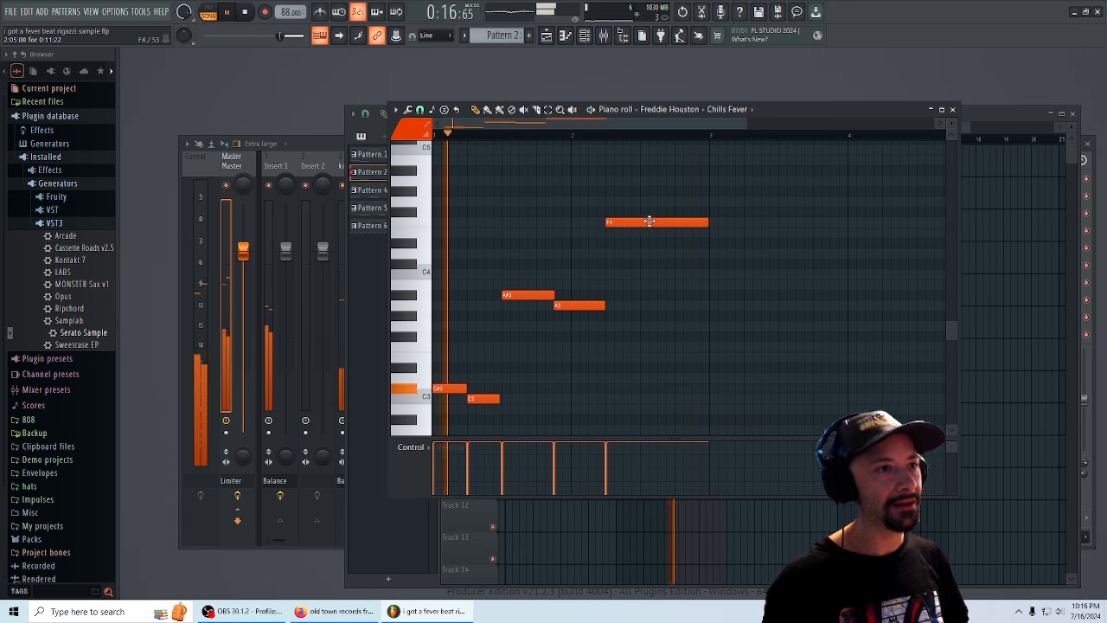
{"action": "left_click_drag", "start_coordinate": [649, 221], "coordinate": [613, 224]}
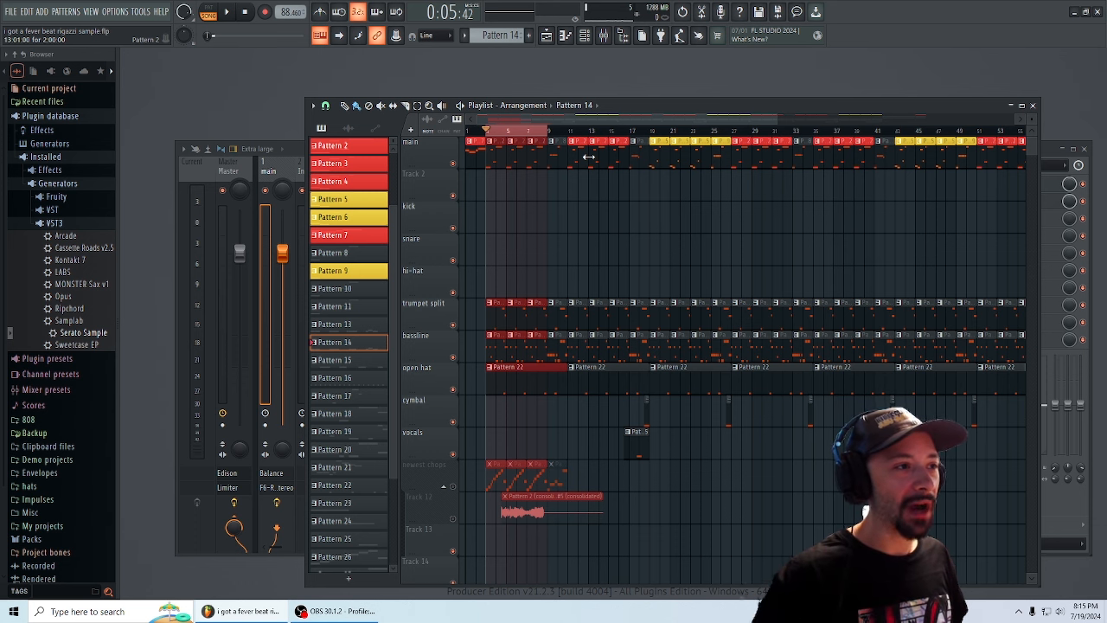
- Play the looped arrangement section and mute the bassline and open hat tracks while listening, and stop playback
{"action": "key", "text": "space"}
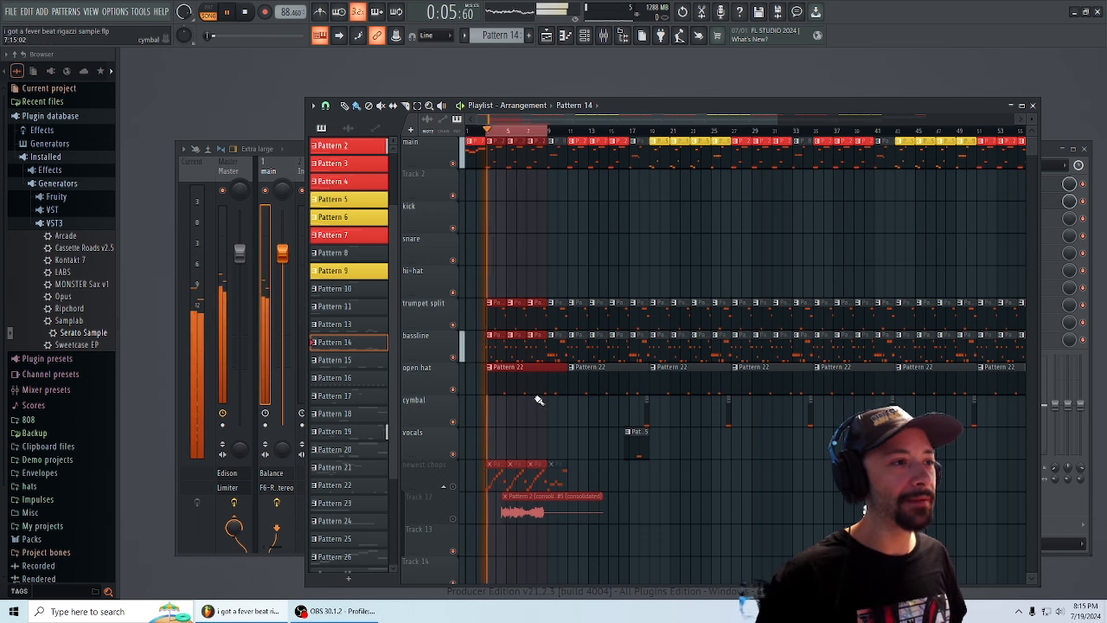
{"action": "left_click", "coordinate": [453, 357]}
{"action": "left_click", "coordinate": [454, 390]}
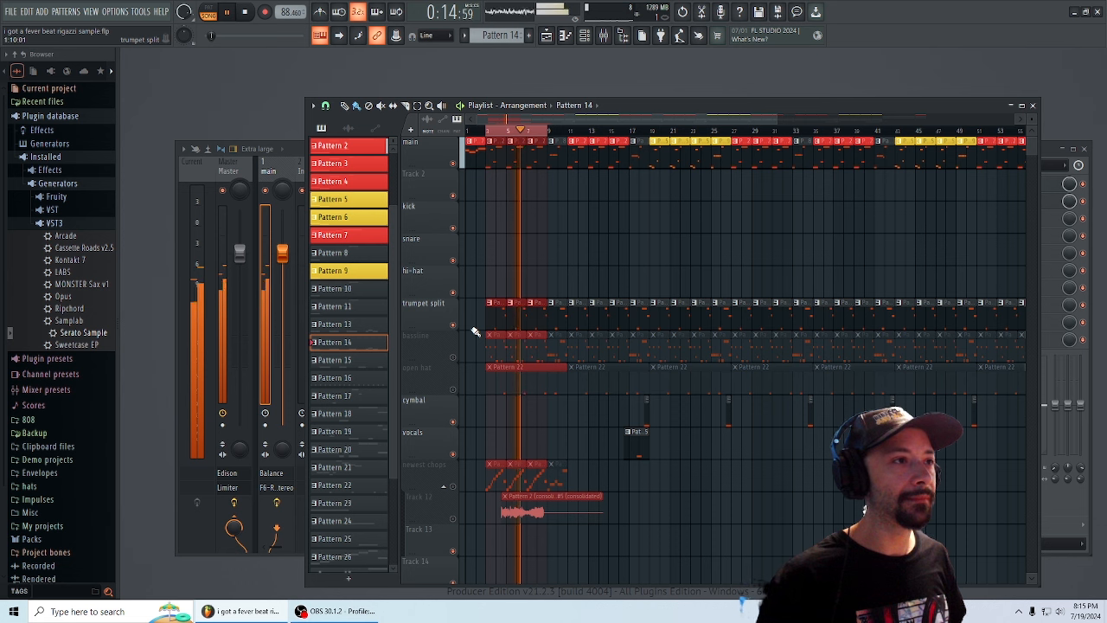
{"action": "key", "text": "space"}
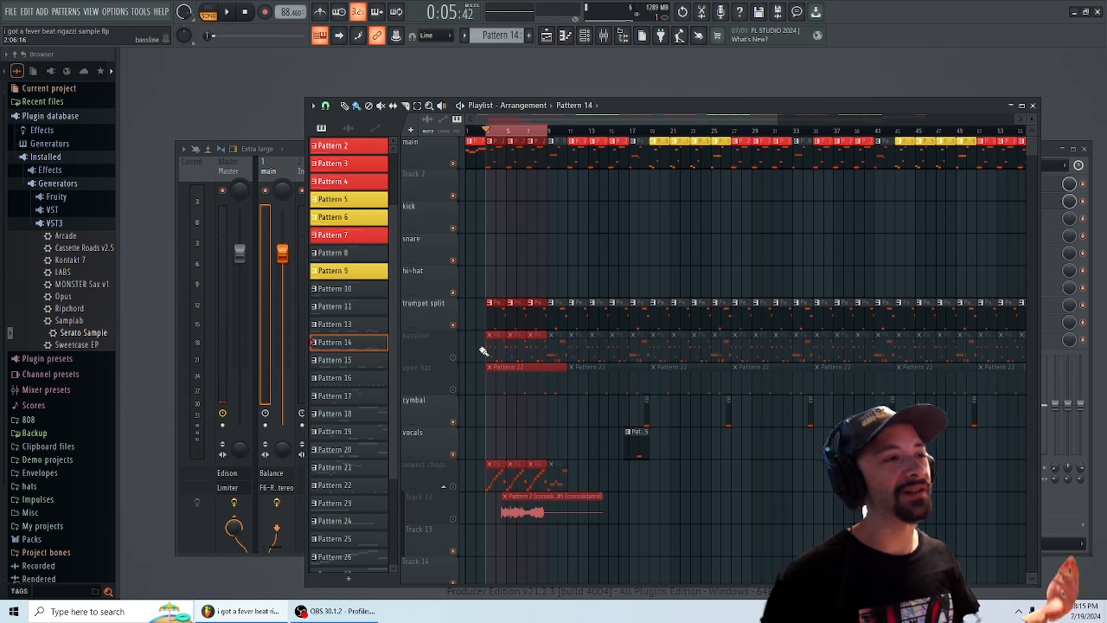
- Mute the main and trumpet split tracks, and unmute the trumpet split first and the main track second
{"action": "left_click", "coordinate": [454, 164]}
{"action": "left_click", "coordinate": [453, 325]}
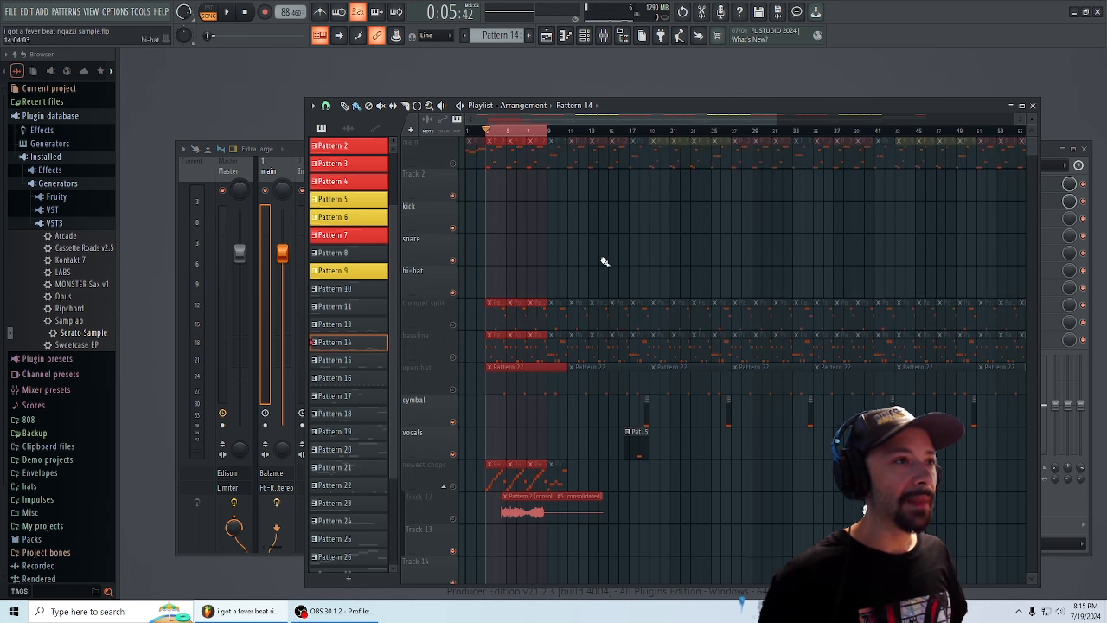
{"action": "left_click", "coordinate": [454, 325]}
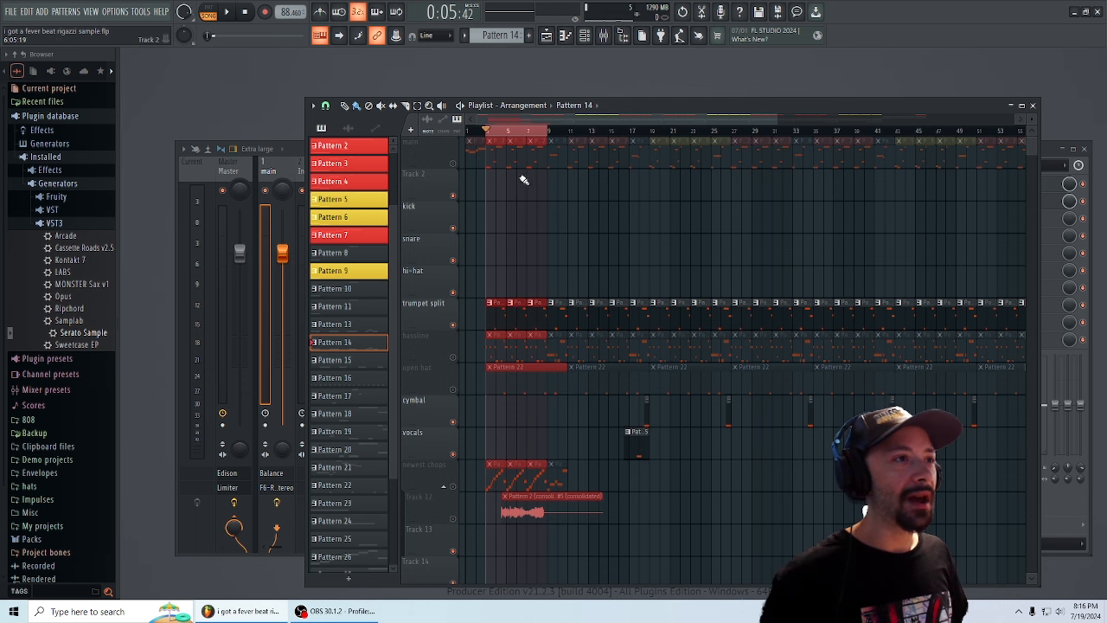
{"action": "left_click", "coordinate": [459, 167]}
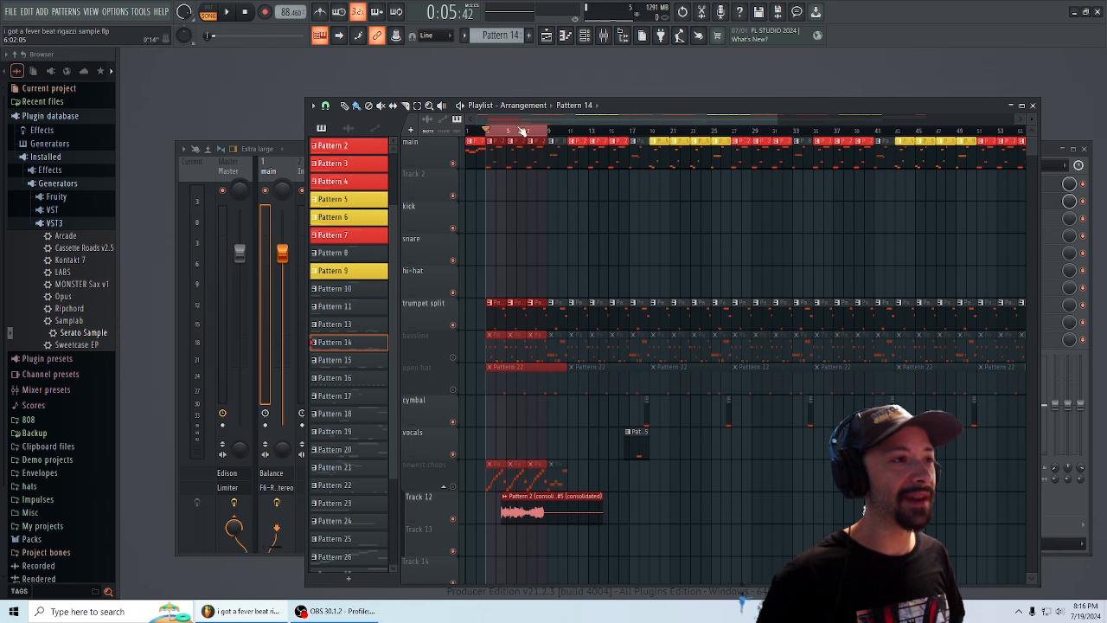
- Move the consolidated Pattern 2 audio clip on Track 12 to the start of bar 3, and solo Track 12
{"action": "left_click_drag", "start_coordinate": [532, 508], "coordinate": [519, 508]}
{"action": "left_click", "coordinate": [670, 519]}
{"action": "right_click", "coordinate": [672, 516]}
{"action": "left_click", "coordinate": [540, 508]}
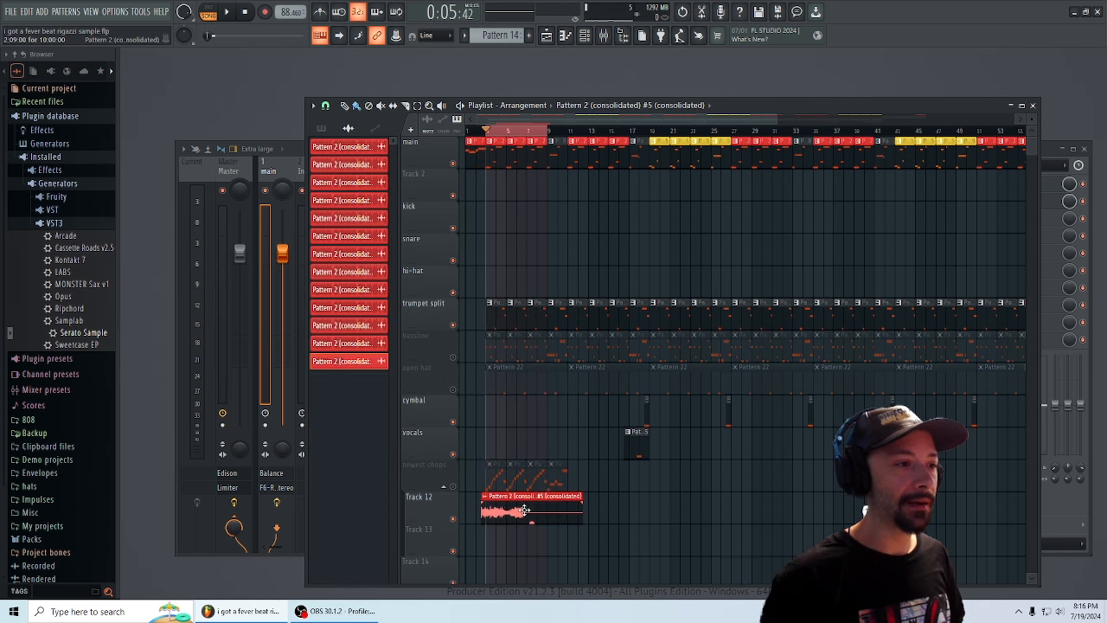
{"action": "right_click", "coordinate": [453, 519]}
{"action": "left_click_drag", "start_coordinate": [489, 131], "coordinate": [480, 131]}
{"action": "left_click_drag", "start_coordinate": [511, 512], "coordinate": [524, 510]}
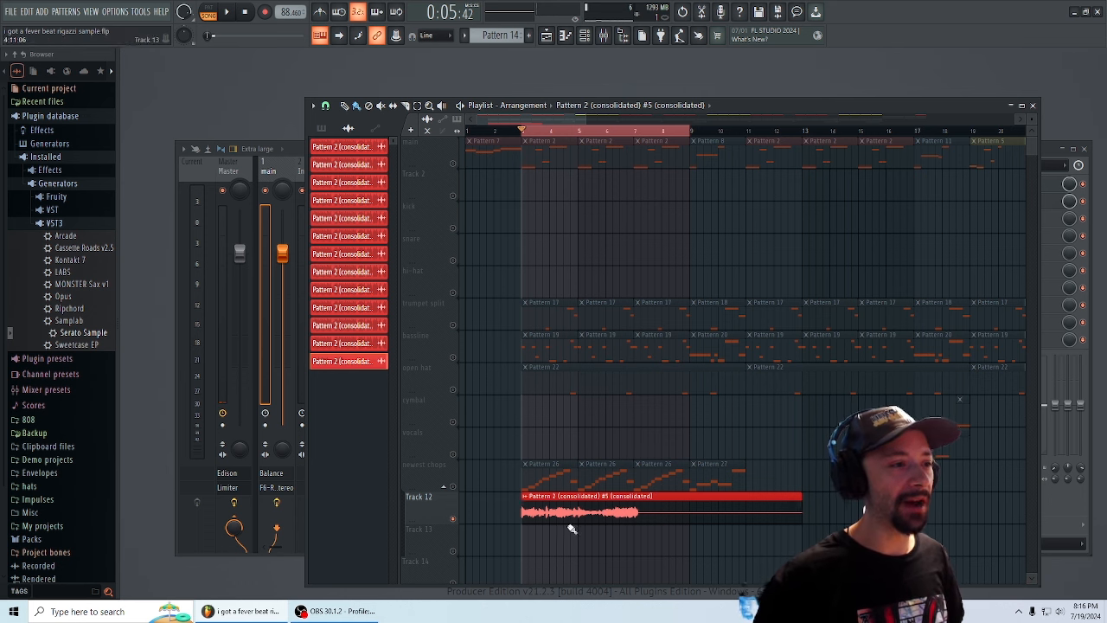
- Play the soloed consolidated Pattern 2 clip on Track 12 twice from bar 3 to check its timing
{"action": "key", "text": "space"}
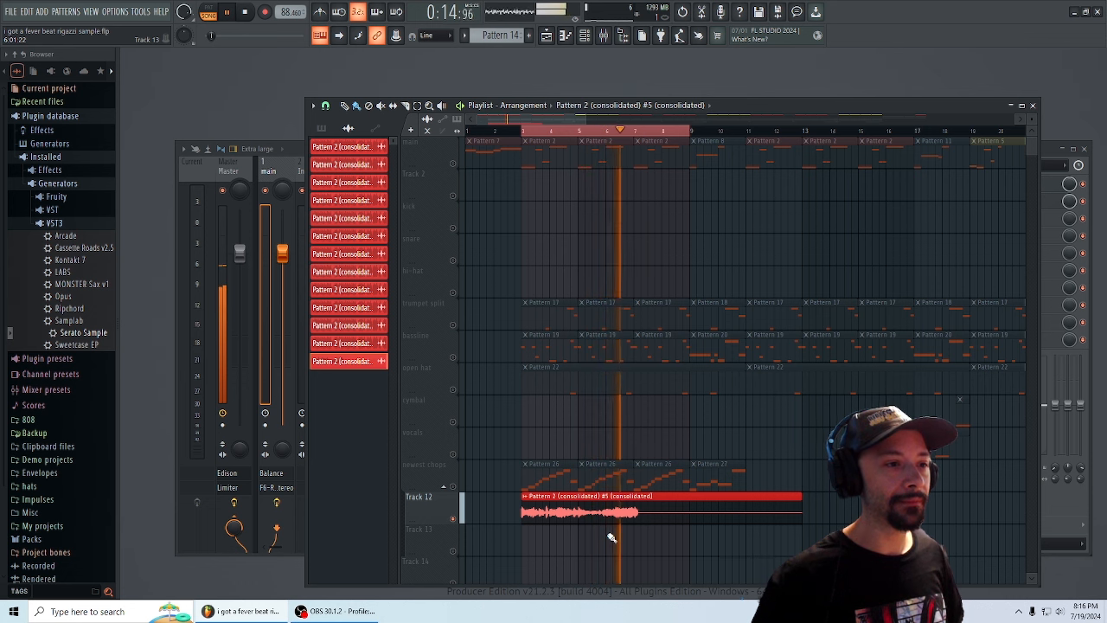
{"action": "key", "text": "space"}
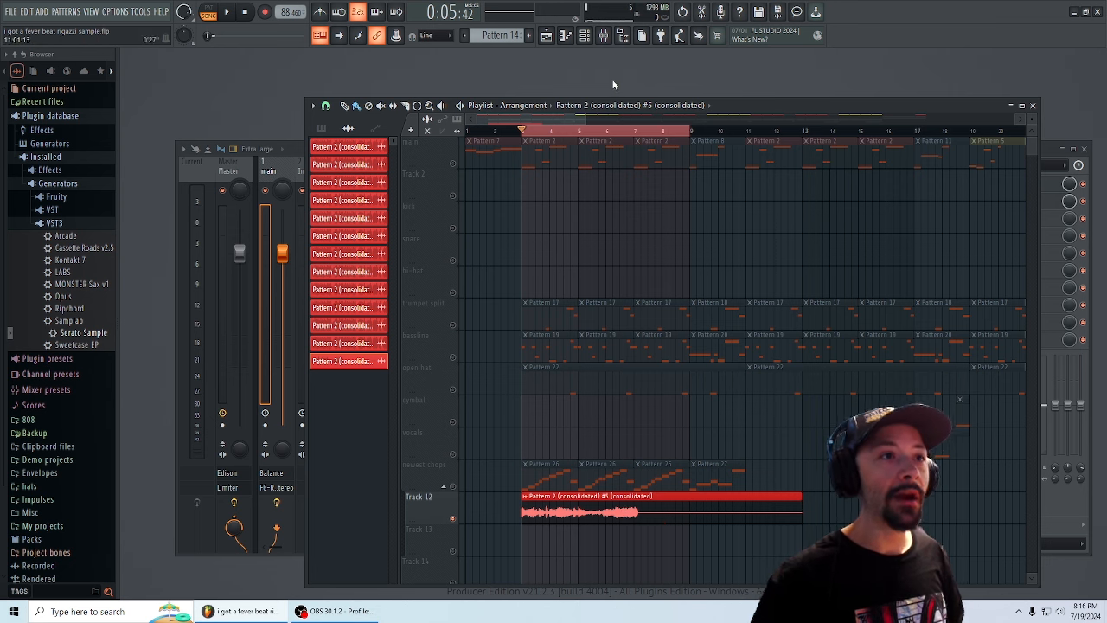
{"action": "left_click_drag", "start_coordinate": [584, 119], "coordinate": [508, 118]}
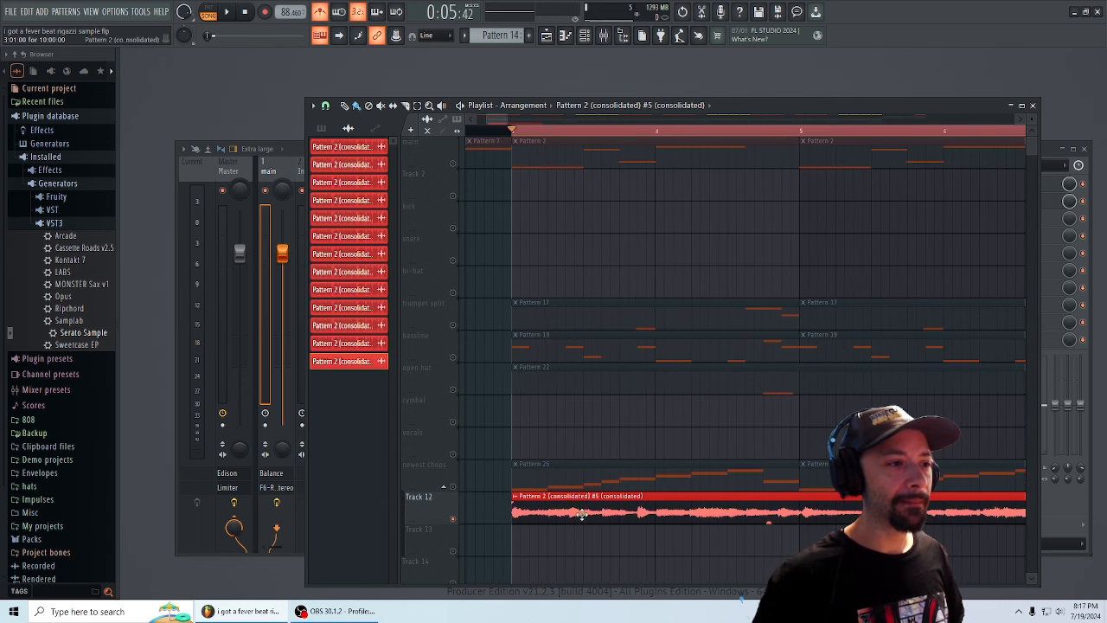
{"action": "left_click_drag", "start_coordinate": [506, 116], "coordinate": [502, 119]}
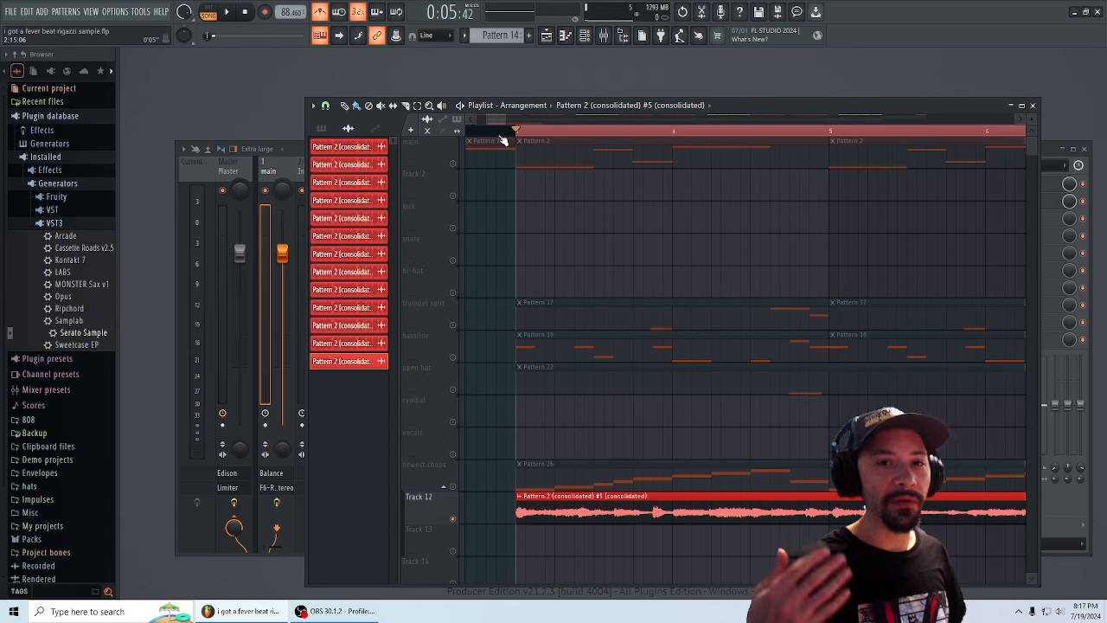
{"action": "key", "text": "space"}
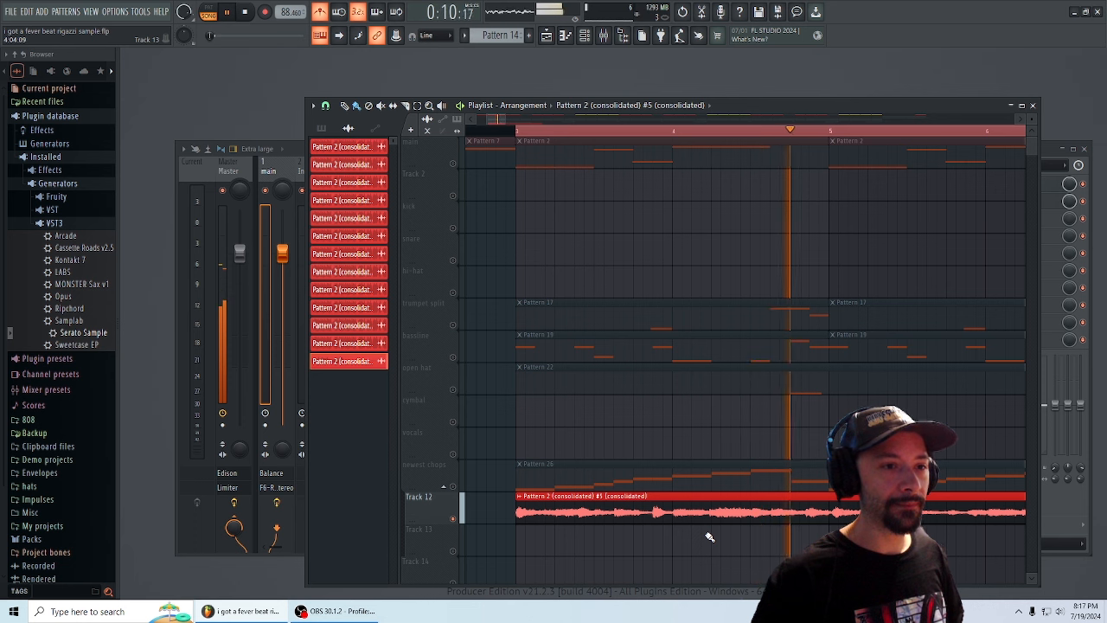
{"action": "key", "text": "space"}
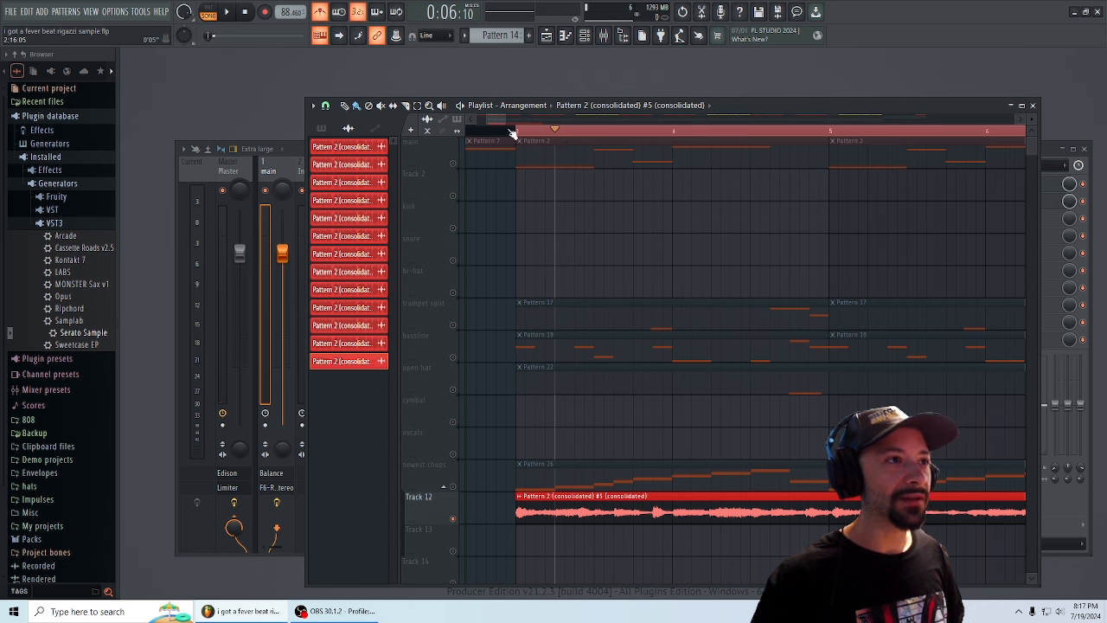
- Slice the Track 12 clip at two close points around beat 2 of bar 3, and delete the sliver between the cuts
{"action": "left_click_drag", "start_coordinate": [507, 119], "coordinate": [490, 121]}
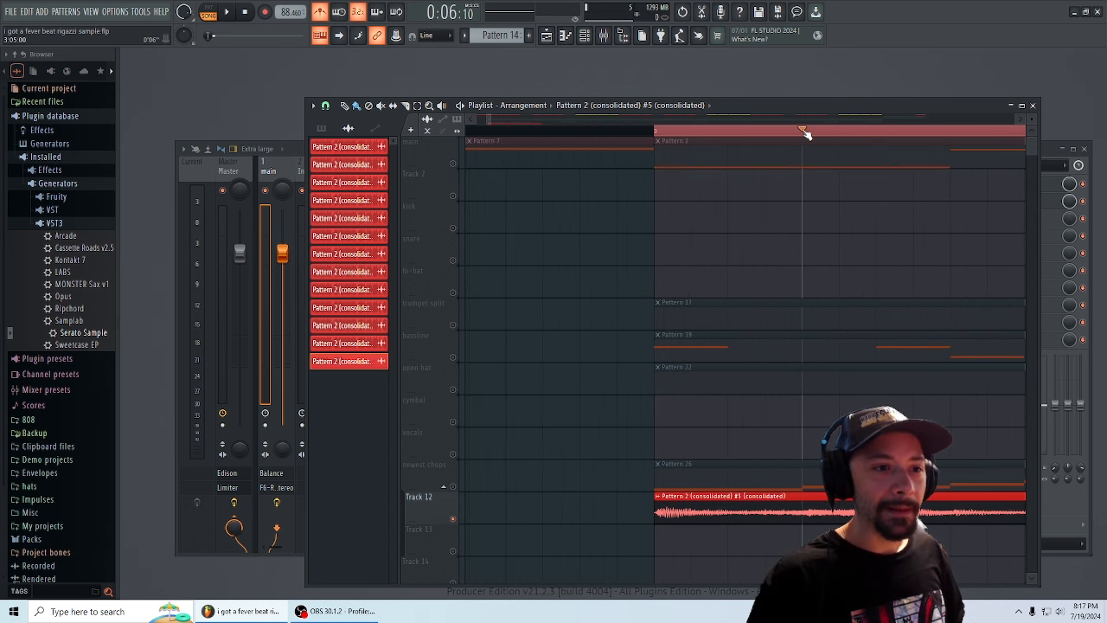
{"action": "left_click_drag", "start_coordinate": [805, 133], "coordinate": [810, 135]}
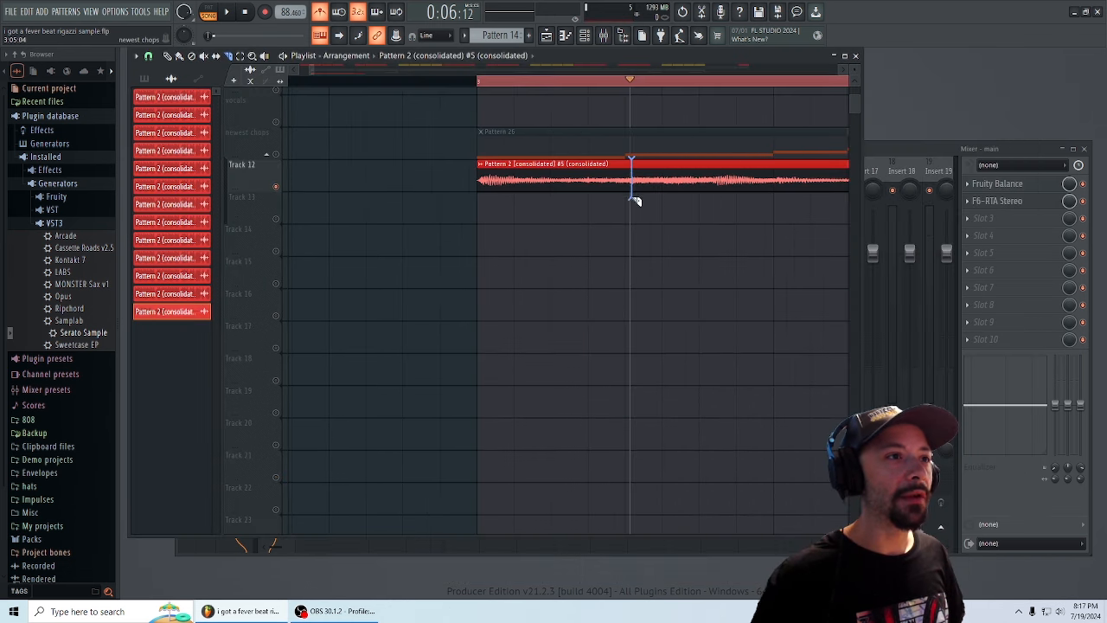
{"action": "left_click_drag", "start_coordinate": [632, 212], "coordinate": [632, 212]}
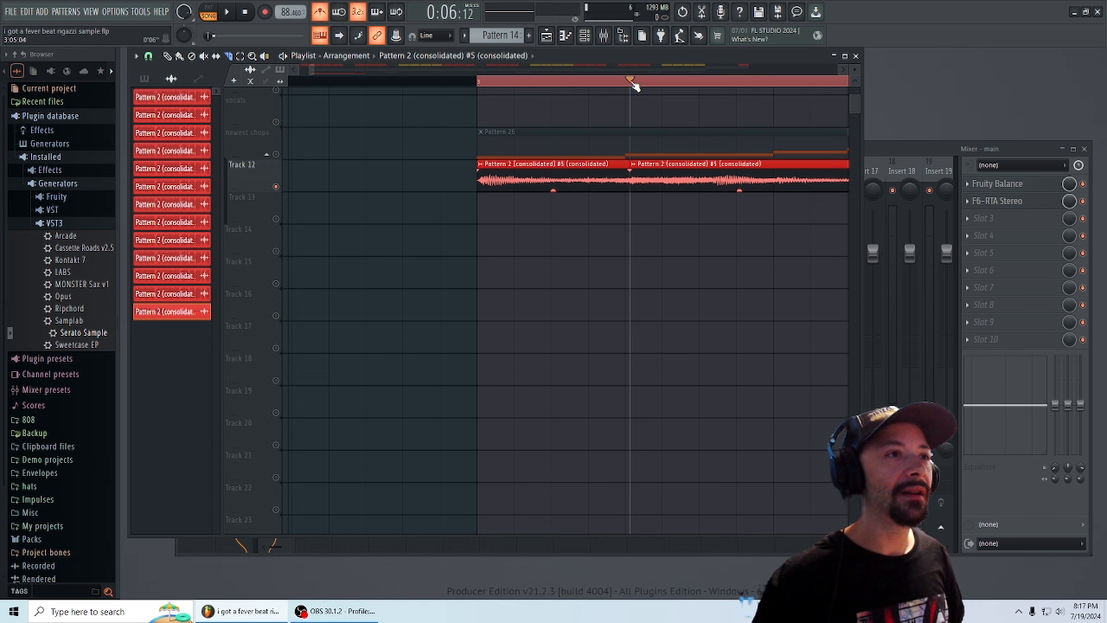
{"action": "left_click_drag", "start_coordinate": [633, 82], "coordinate": [626, 87]}
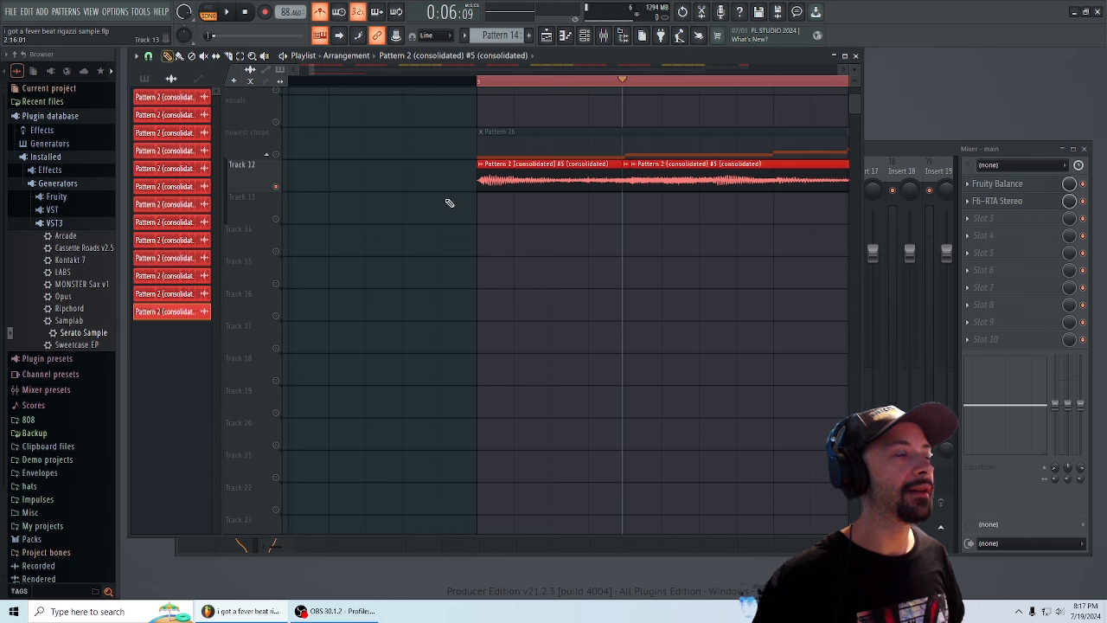
{"action": "left_click_drag", "start_coordinate": [625, 173], "coordinate": [629, 186]}
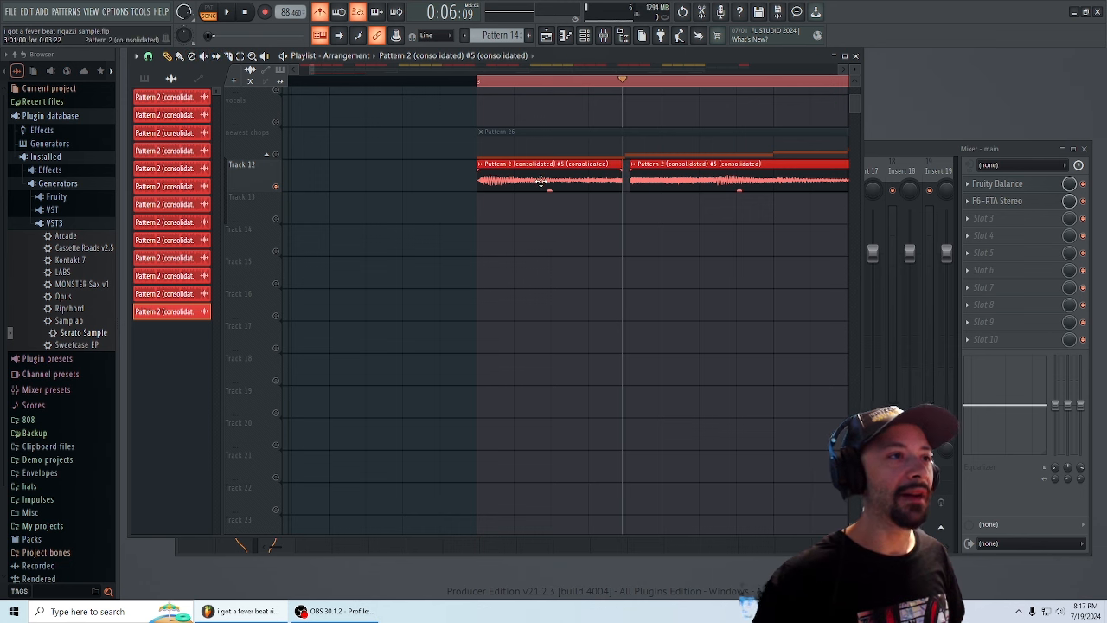
- Set the time stretching mode of the first piece on Track 12 to Stretch, and make that piece unique
{"action": "double_click", "coordinate": [541, 180]}
{"action": "left_click", "coordinate": [516, 273]}
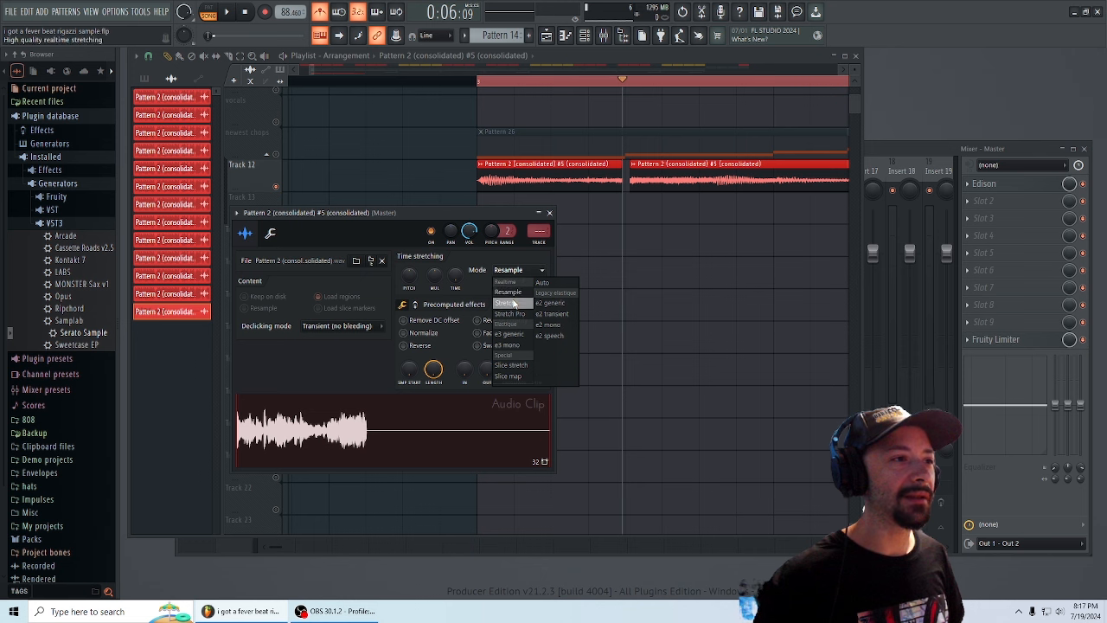
{"action": "left_click", "coordinate": [513, 307]}
{"action": "left_click", "coordinate": [550, 213]}
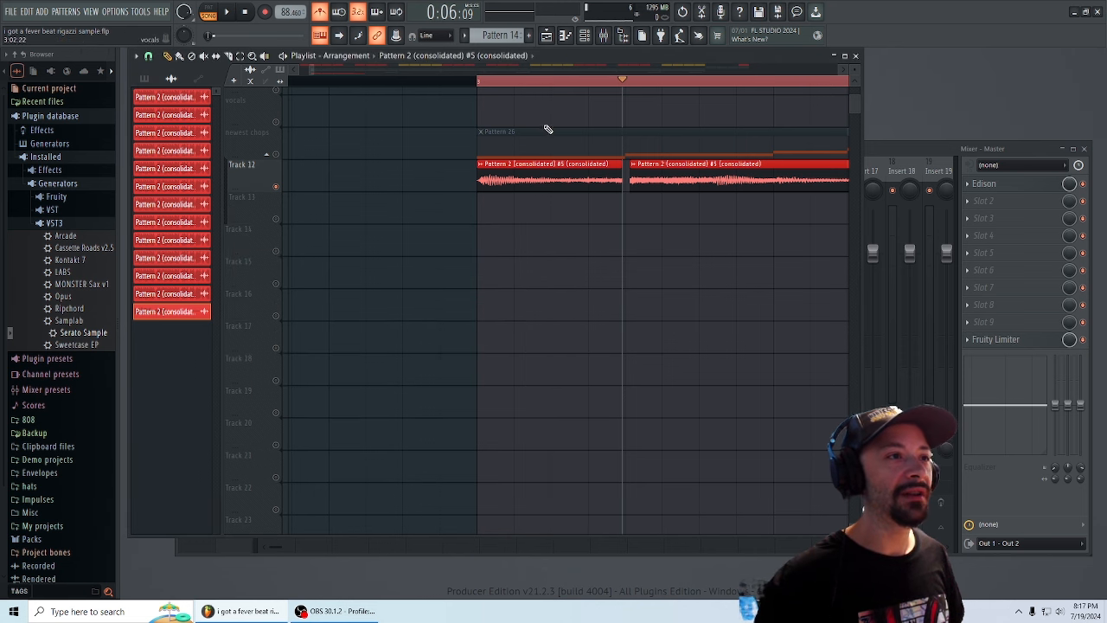
{"action": "left_click", "coordinate": [482, 166]}
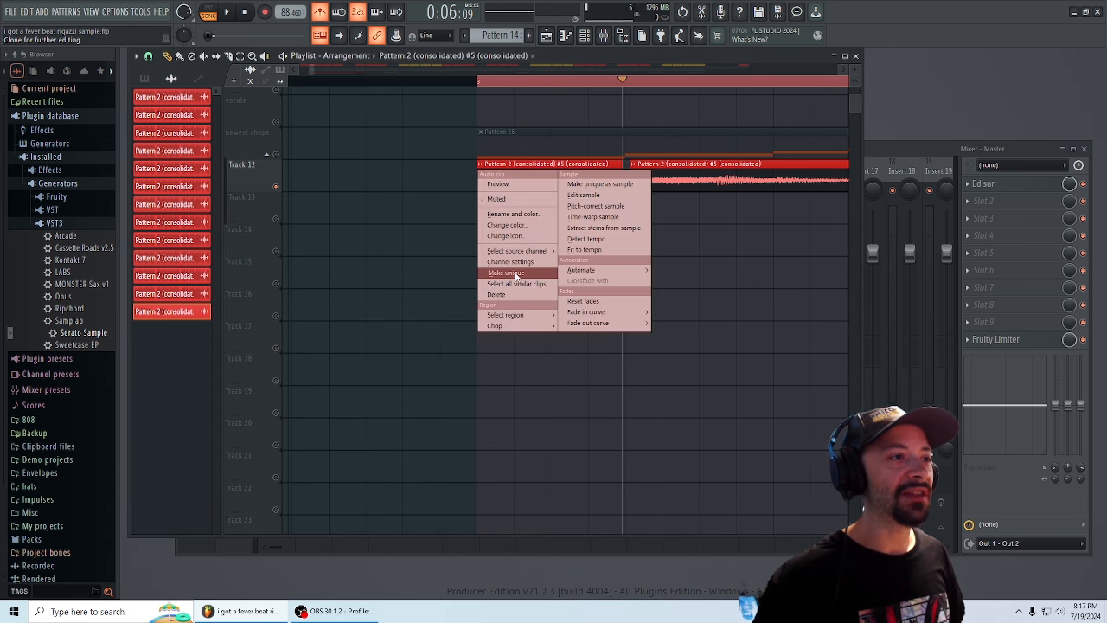
{"action": "left_click", "coordinate": [518, 273]}
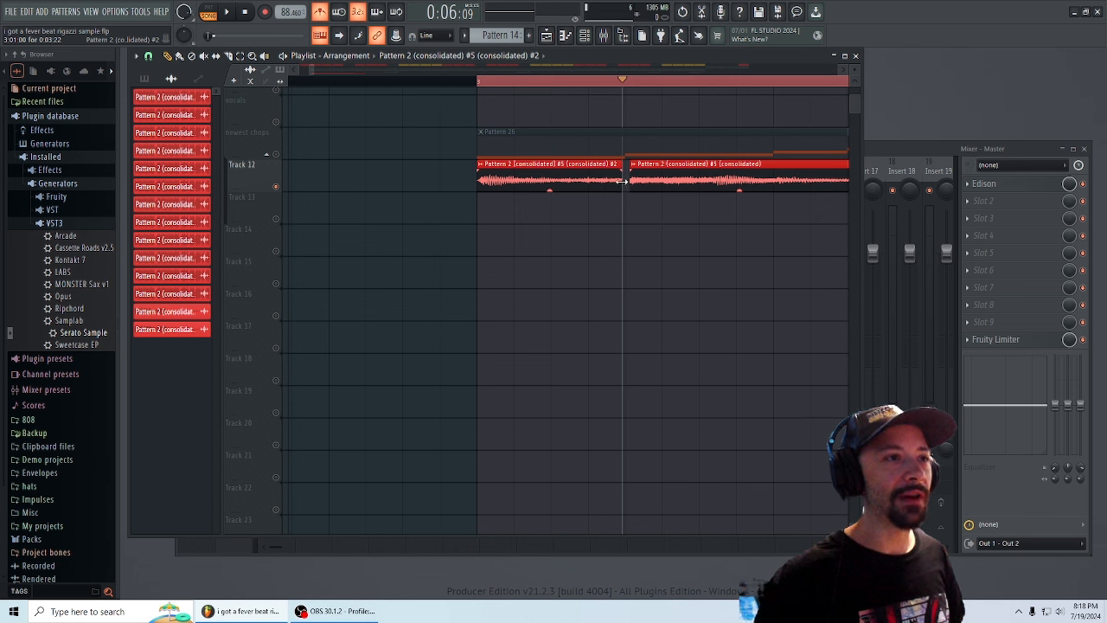
- Stretch the first piece to close the gap and move the second piece slightly earlier to overlap it, keeping the first at bar 3
{"action": "mouse_move", "coordinate": [622, 181]}
{"action": "left_mouse_down"}
{"action": "mouse_move", "coordinate": [637, 182]}
{"action": "mouse_move", "coordinate": [624, 181]}
{"action": "left_mouse_up"}
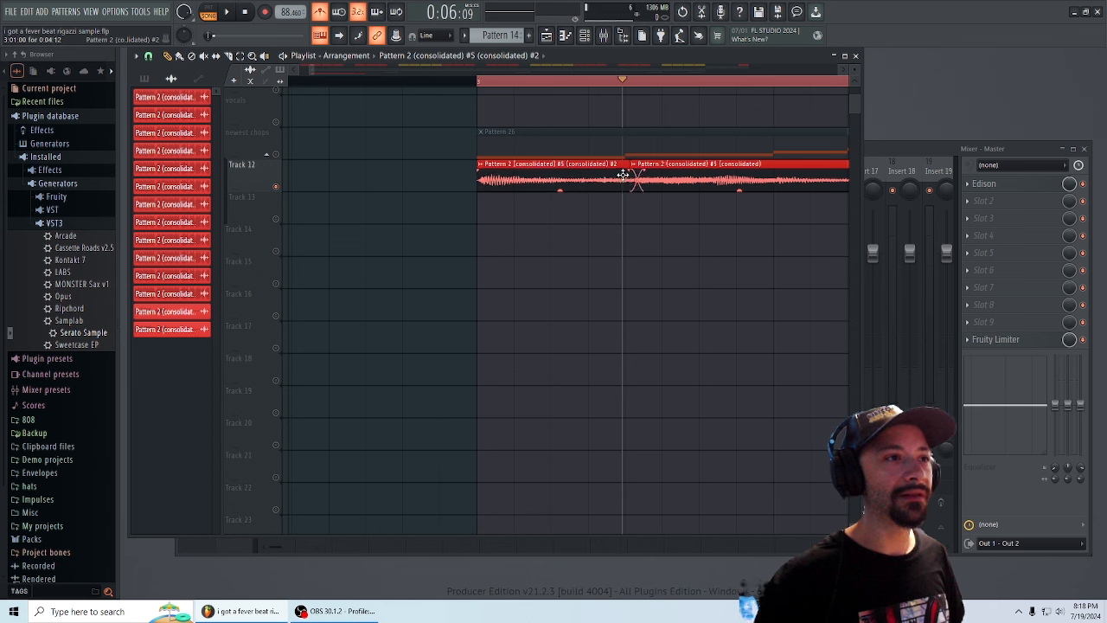
{"action": "left_click", "coordinate": [26, 14]}
{"action": "left_click", "coordinate": [33, 27]}
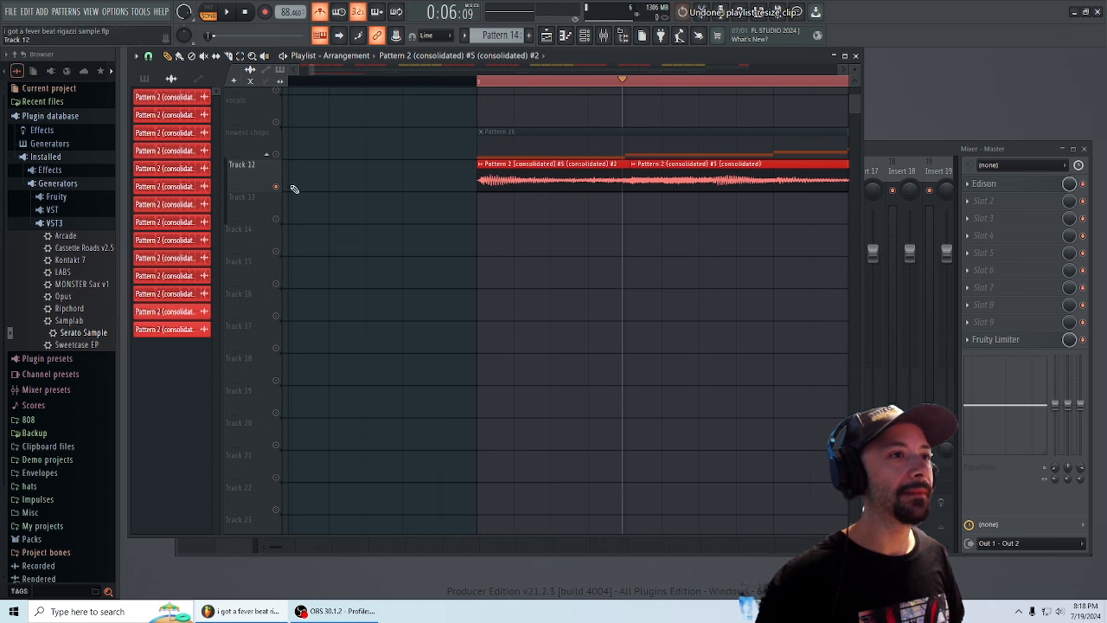
{"action": "left_click_drag", "start_coordinate": [622, 171], "coordinate": [585, 171]}
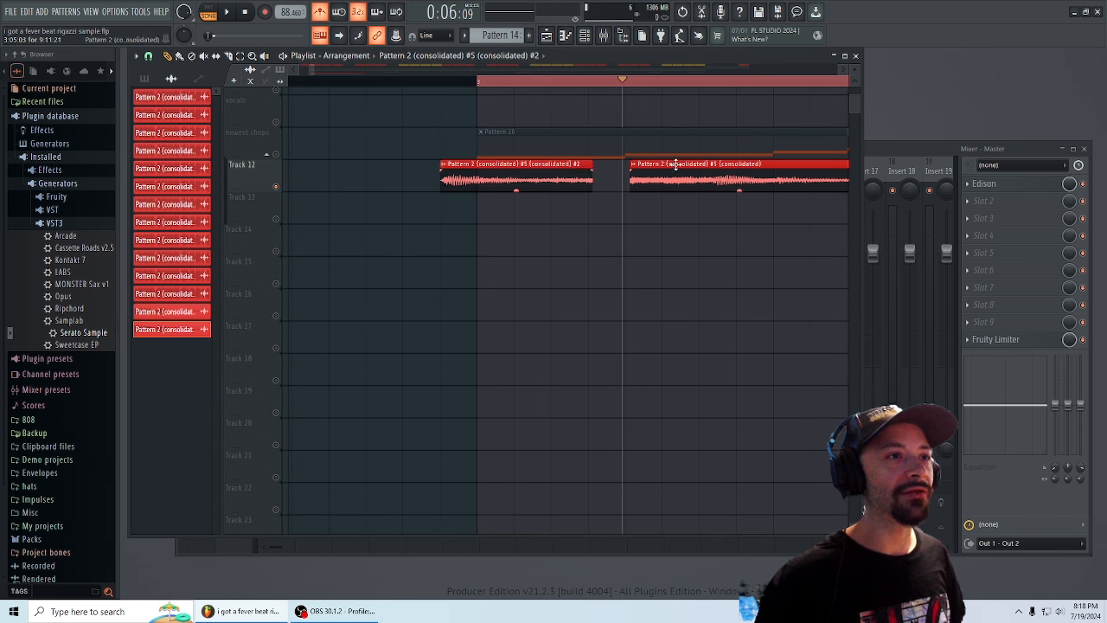
{"action": "left_click_drag", "start_coordinate": [676, 163], "coordinate": [671, 164]}
{"action": "left_click_drag", "start_coordinate": [489, 169], "coordinate": [526, 173]}
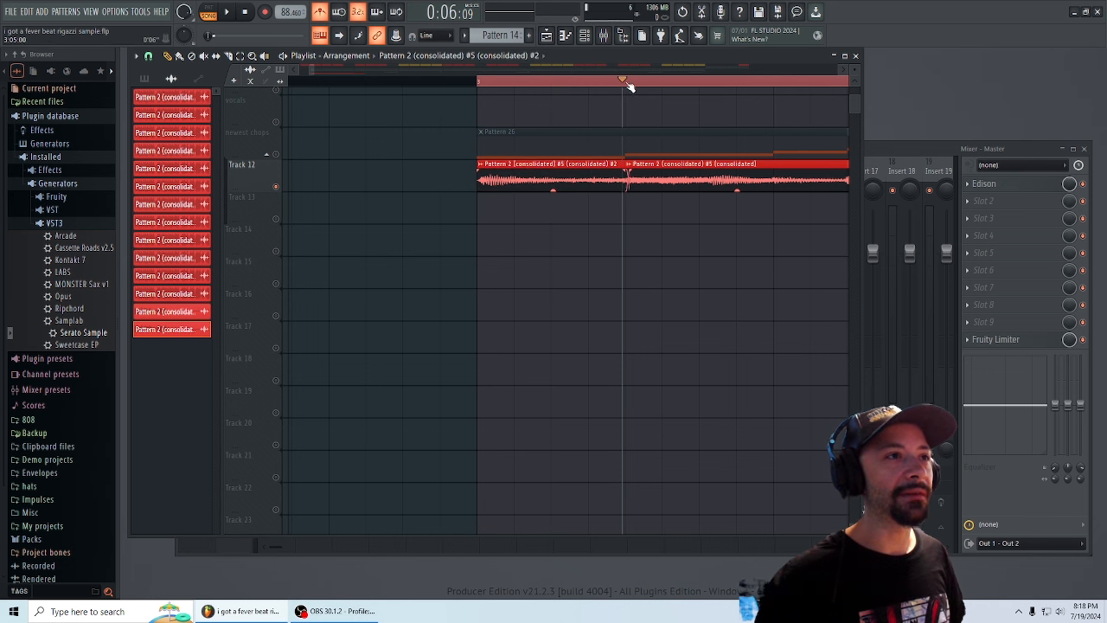
- Play the join between the first two Track 12 pieces from near the start of bar 3, and stop playback
{"action": "left_click_drag", "start_coordinate": [629, 86], "coordinate": [499, 98]}
{"action": "key", "text": "space"}
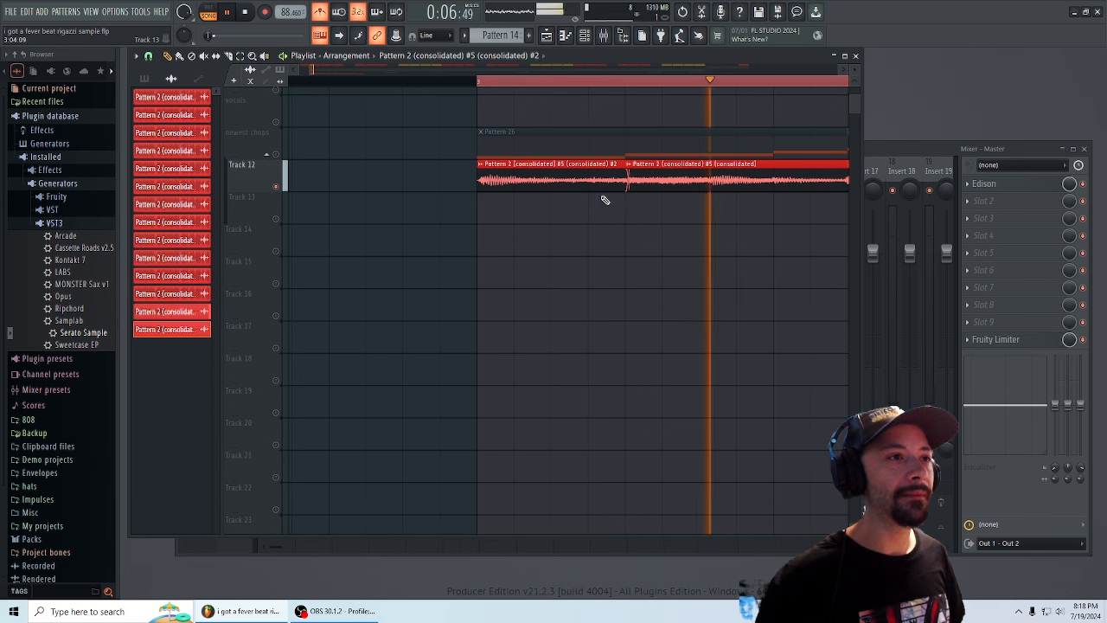
{"action": "key", "text": "space"}
- Slice the remaining Track 12 clip at the next chop, just before beat 3.5 of bar 3, and again just before bar 4
{"action": "left_click_drag", "start_coordinate": [314, 71], "coordinate": [447, 120]}
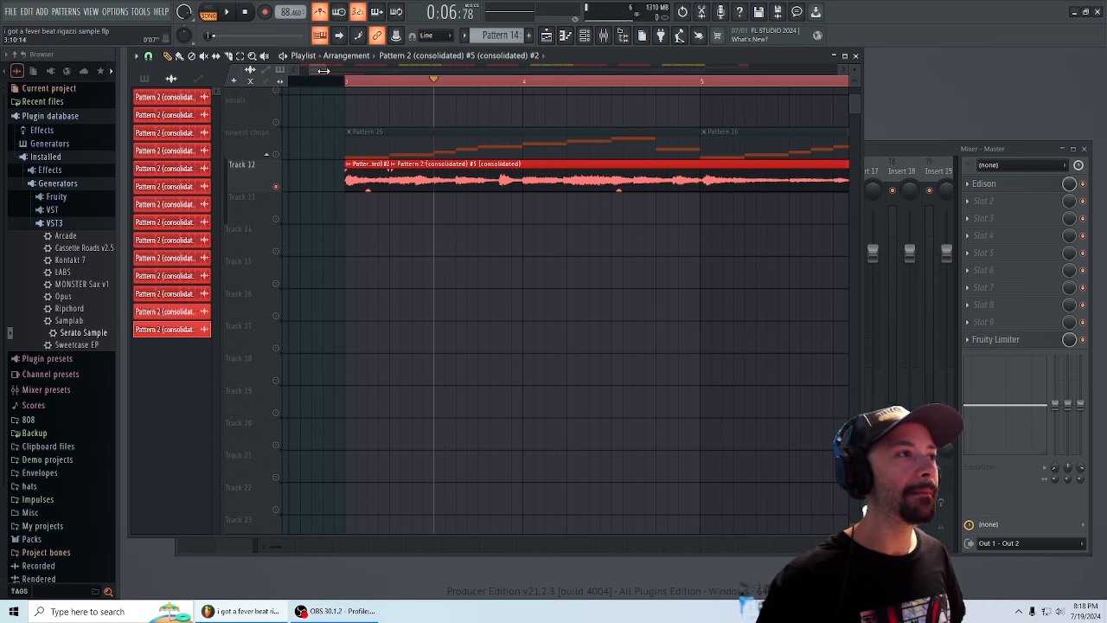
{"action": "left_click_drag", "start_coordinate": [323, 71], "coordinate": [313, 72]}
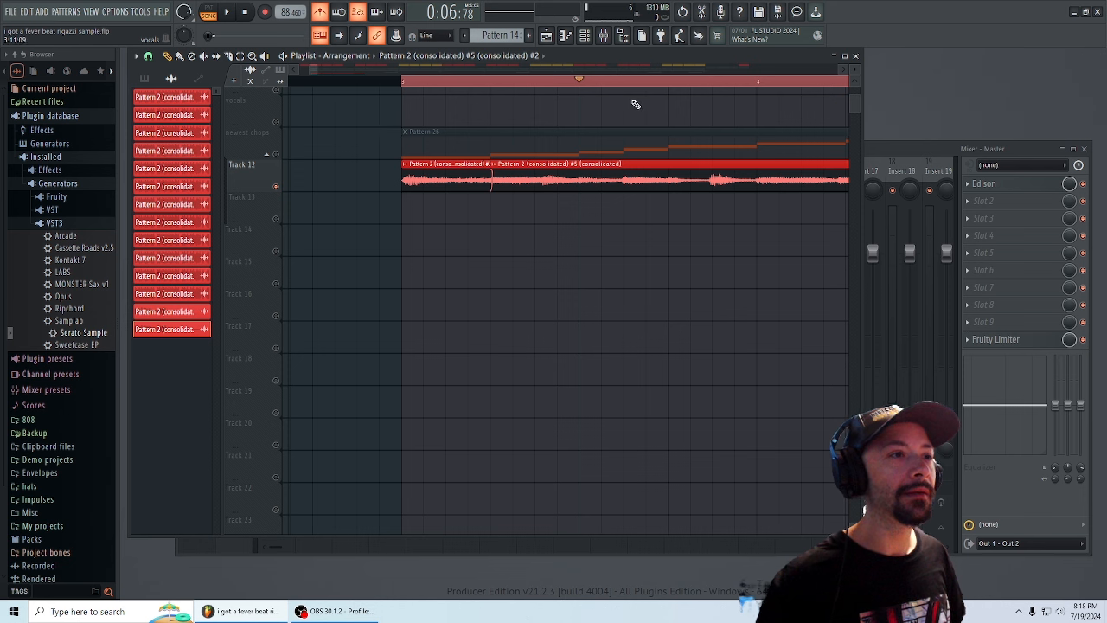
{"action": "left_click_drag", "start_coordinate": [580, 80], "coordinate": [623, 90]}
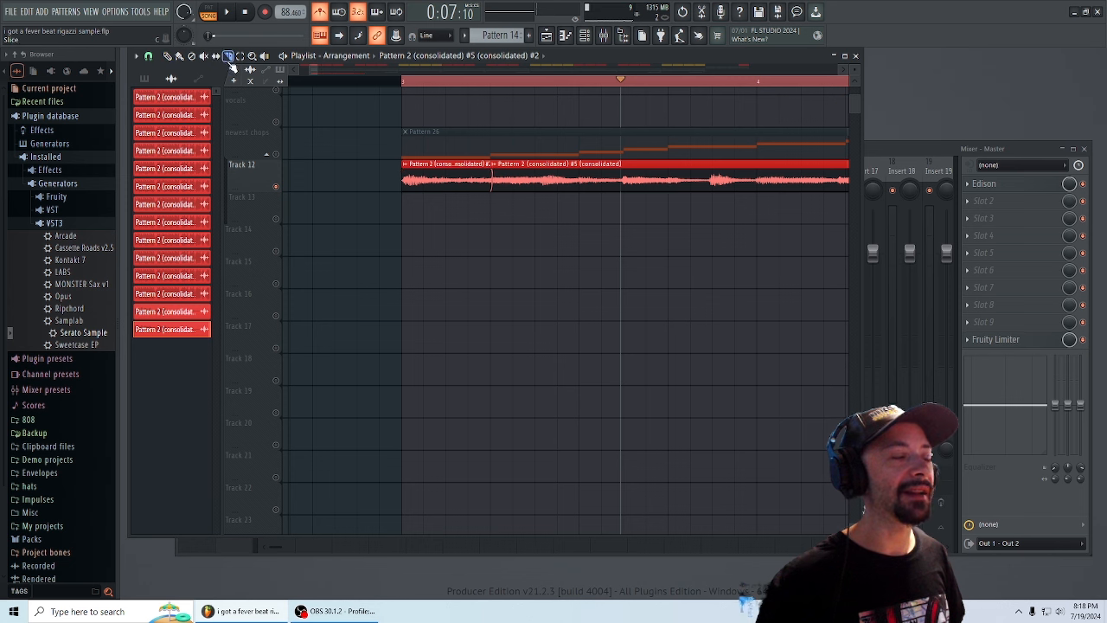
{"action": "left_click_drag", "start_coordinate": [625, 209], "coordinate": [589, 218]}
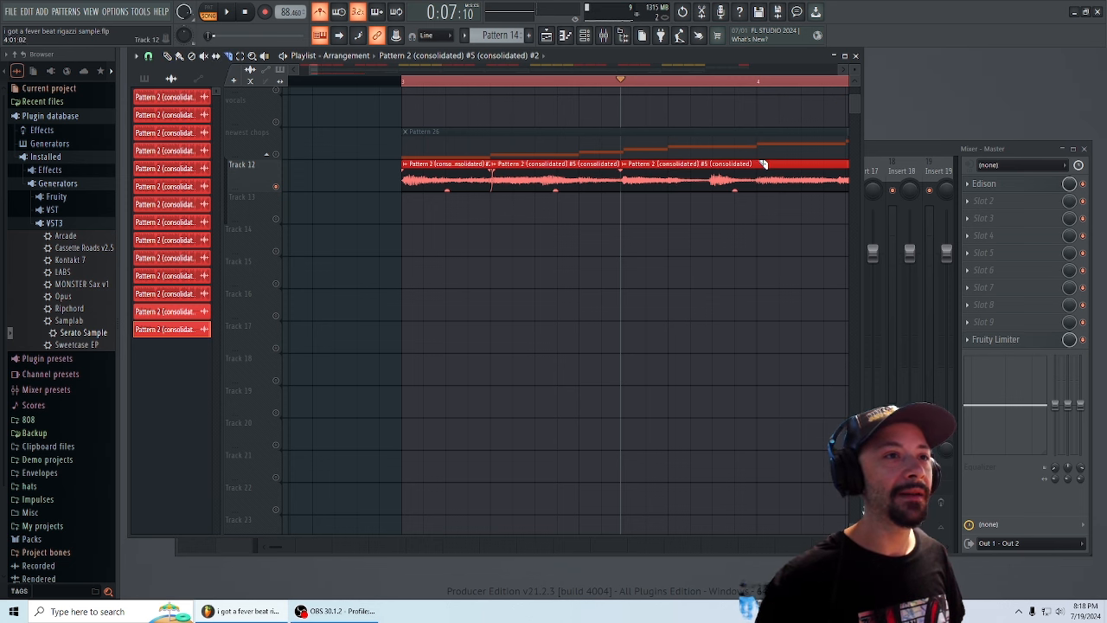
{"action": "left_click_drag", "start_coordinate": [759, 217], "coordinate": [736, 219]}
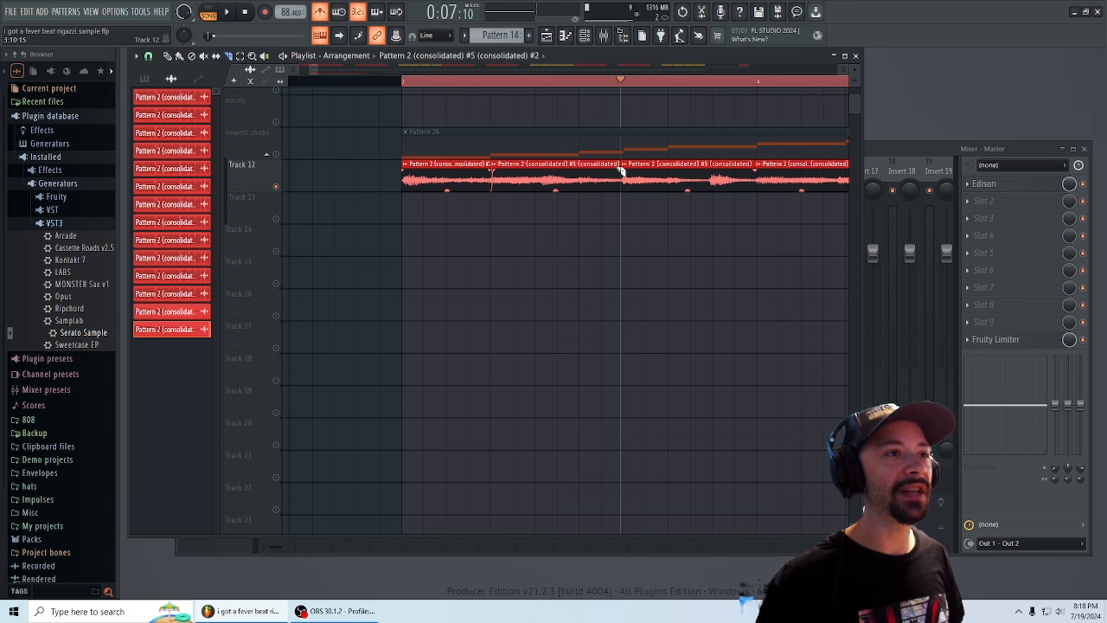
- Make the third piece on Track 12 unique, and make the second piece unique as well
{"action": "left_click", "coordinate": [624, 164]}
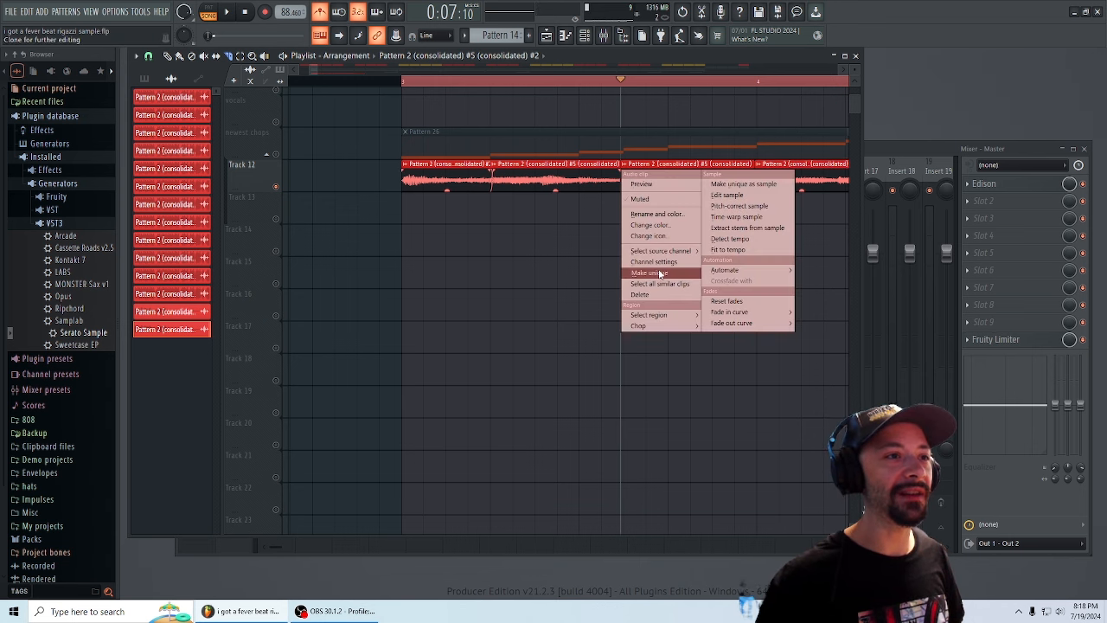
{"action": "left_click", "coordinate": [663, 210]}
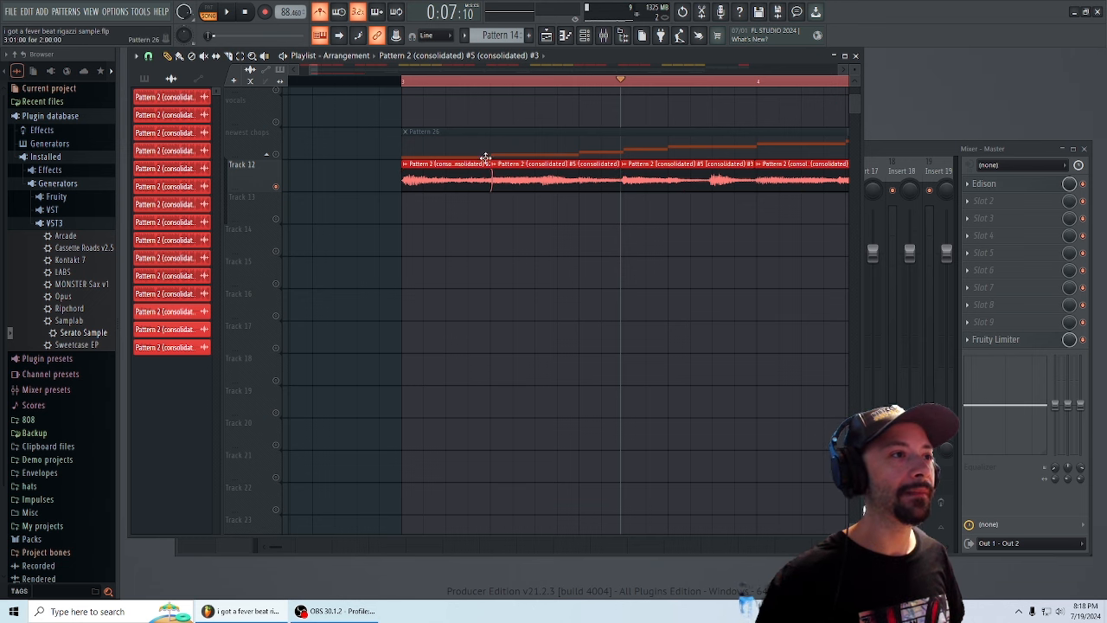
{"action": "left_click", "coordinate": [493, 164]}
{"action": "left_click", "coordinate": [519, 273]}
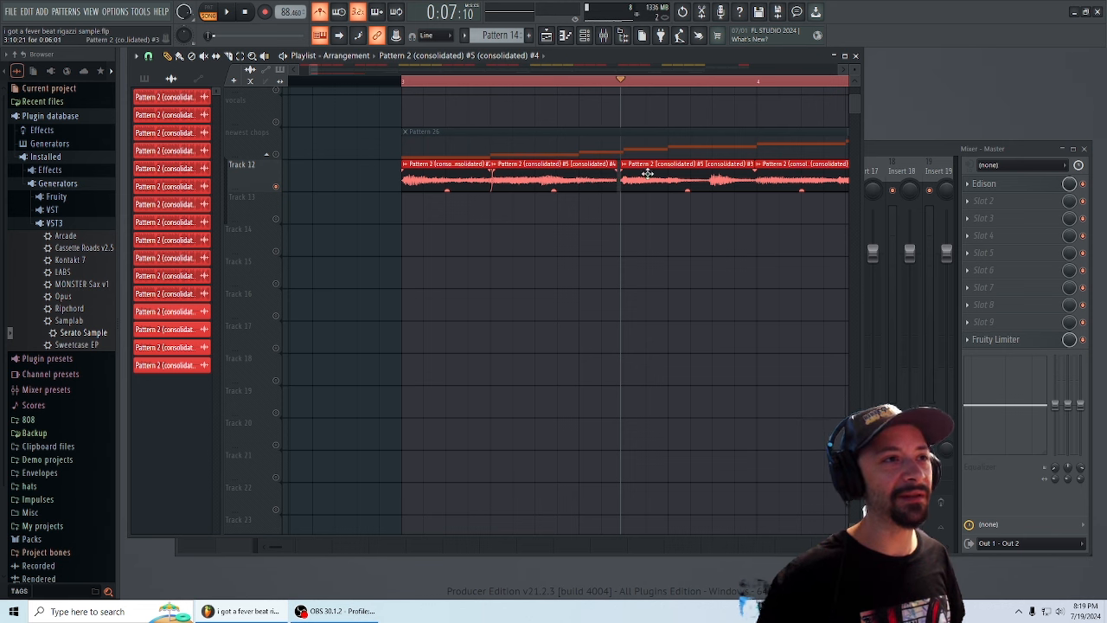
- Move the third piece slightly later, check its channel settings, and stretch the second piece's end to meet it
{"action": "left_click", "coordinate": [622, 81]}
{"action": "left_click_drag", "start_coordinate": [646, 175], "coordinate": [647, 173]}
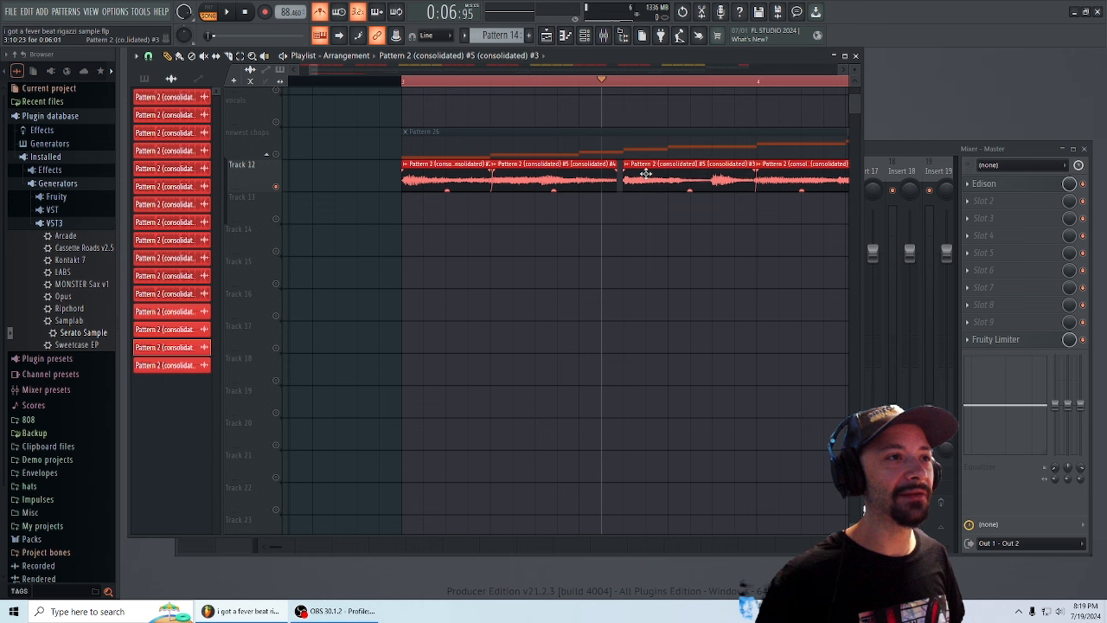
{"action": "double_click", "coordinate": [644, 181]}
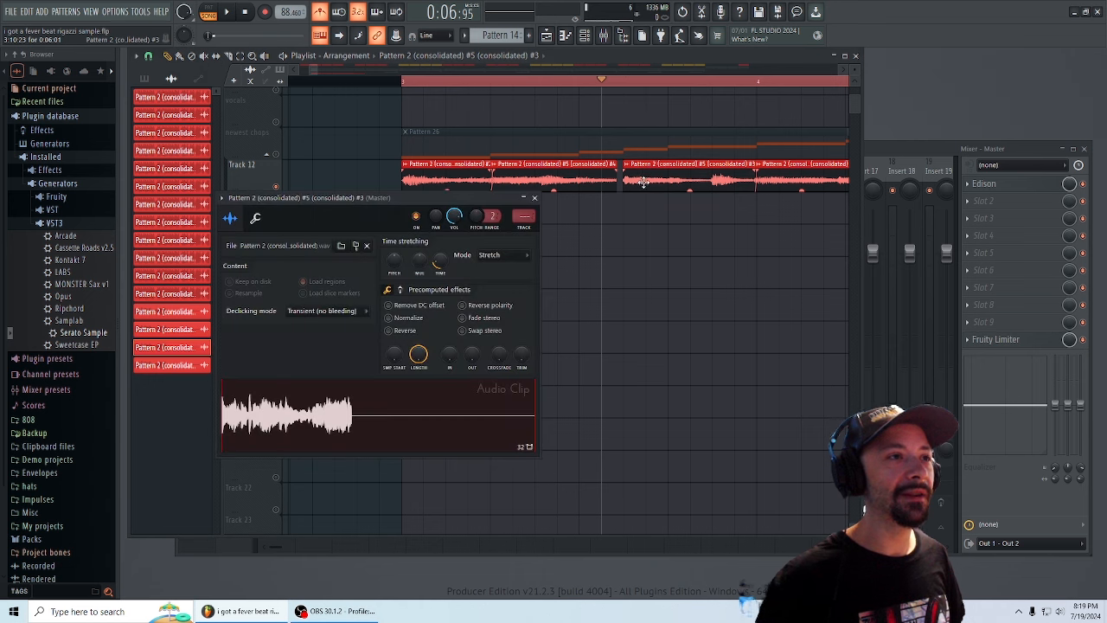
{"action": "left_click", "coordinate": [534, 197]}
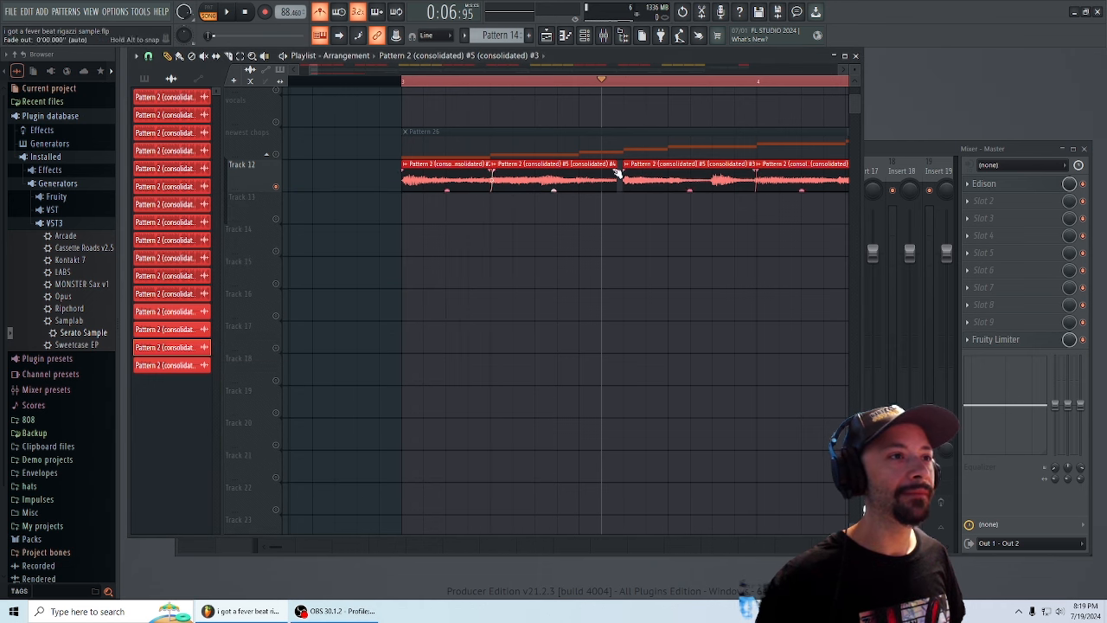
{"action": "left_click_drag", "start_coordinate": [616, 183], "coordinate": [622, 188]}
- Play the retimed Track 12 pieces from bar 3, stop, and replay the looped section from its start
{"action": "left_click_drag", "start_coordinate": [611, 84], "coordinate": [421, 119]}
{"action": "key", "text": "space"}
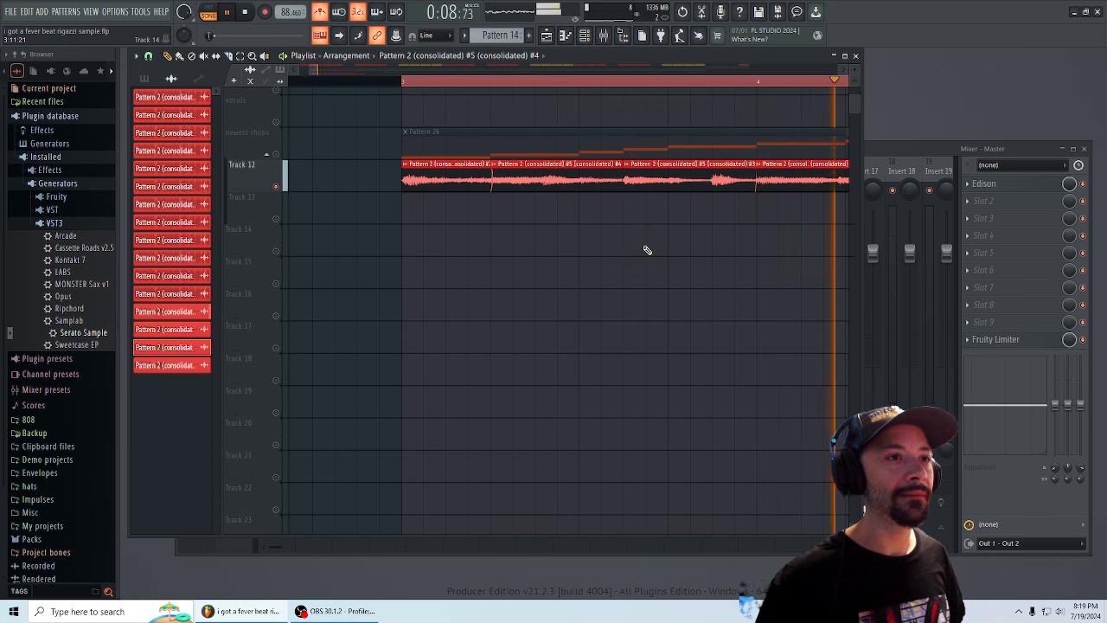
{"action": "key", "text": "space"}
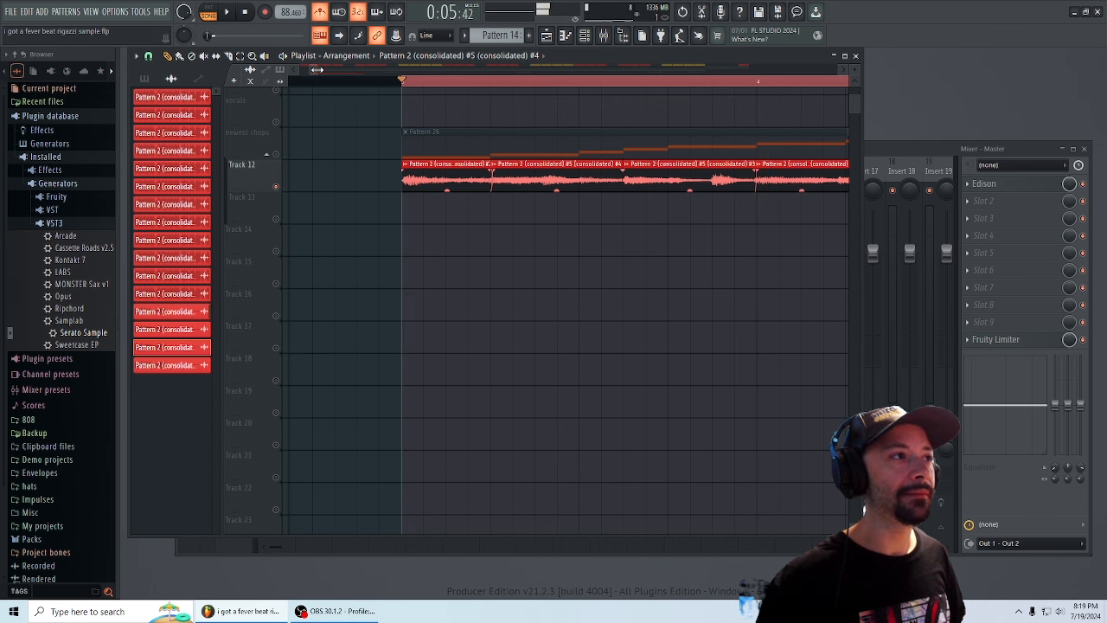
{"action": "left_click_drag", "start_coordinate": [319, 68], "coordinate": [348, 68]}
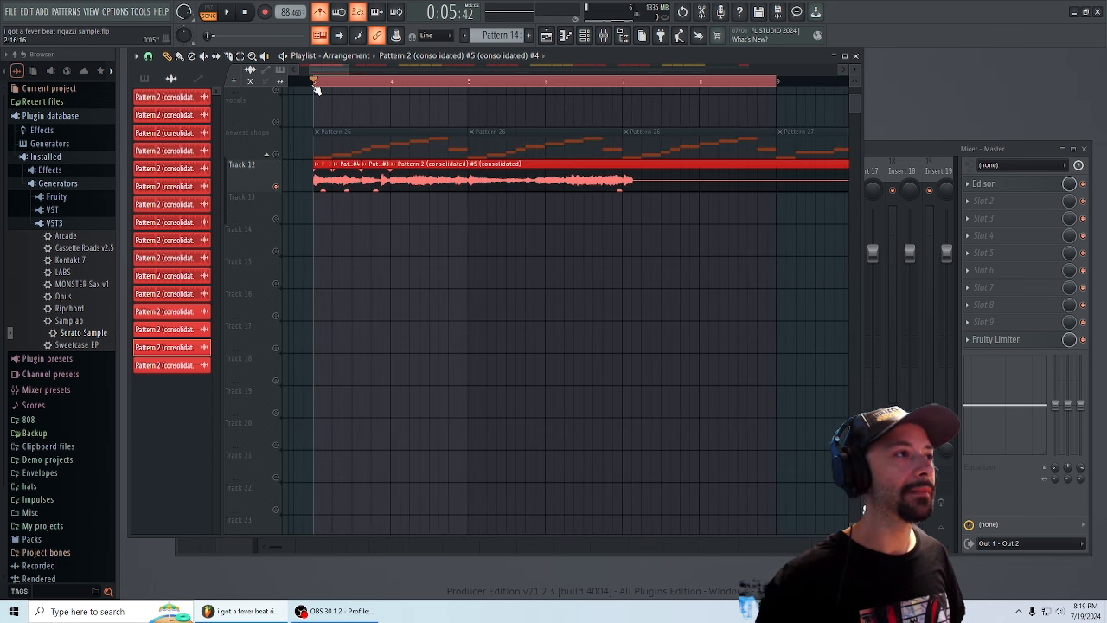
{"action": "key", "text": "space"}
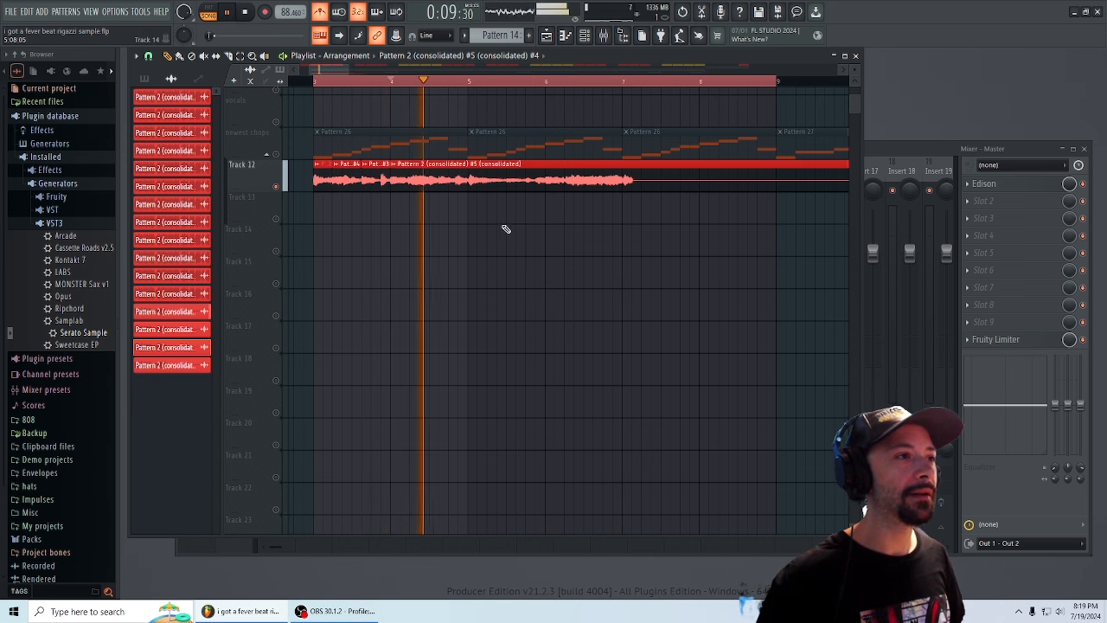
- Replay the looped Track 12 pieces from the start of bar 3 and check the third piece's timing against the grid
{"action": "key", "text": "space"}
{"action": "left_click_drag", "start_coordinate": [380, 81], "coordinate": [329, 93]}
{"action": "key", "text": "space"}
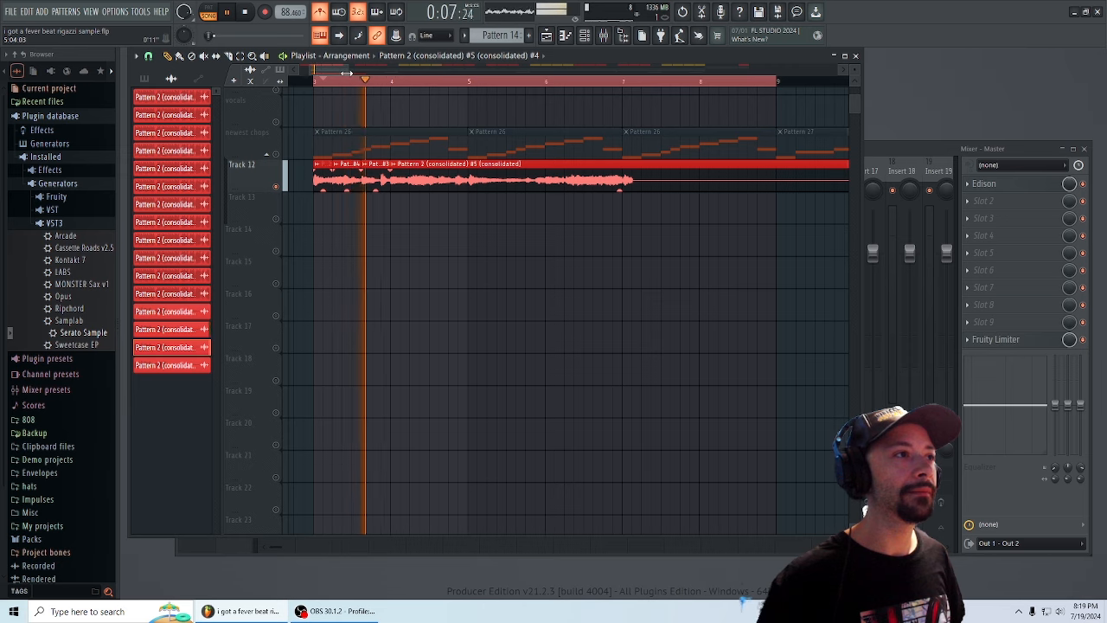
{"action": "scroll", "coordinate": [318, 80], "scroll_direction": "up", "scroll_amount": 3}
{"action": "scroll", "coordinate": [319, 80], "scroll_direction": "up", "scroll_amount": 1}
{"action": "key", "text": "space"}
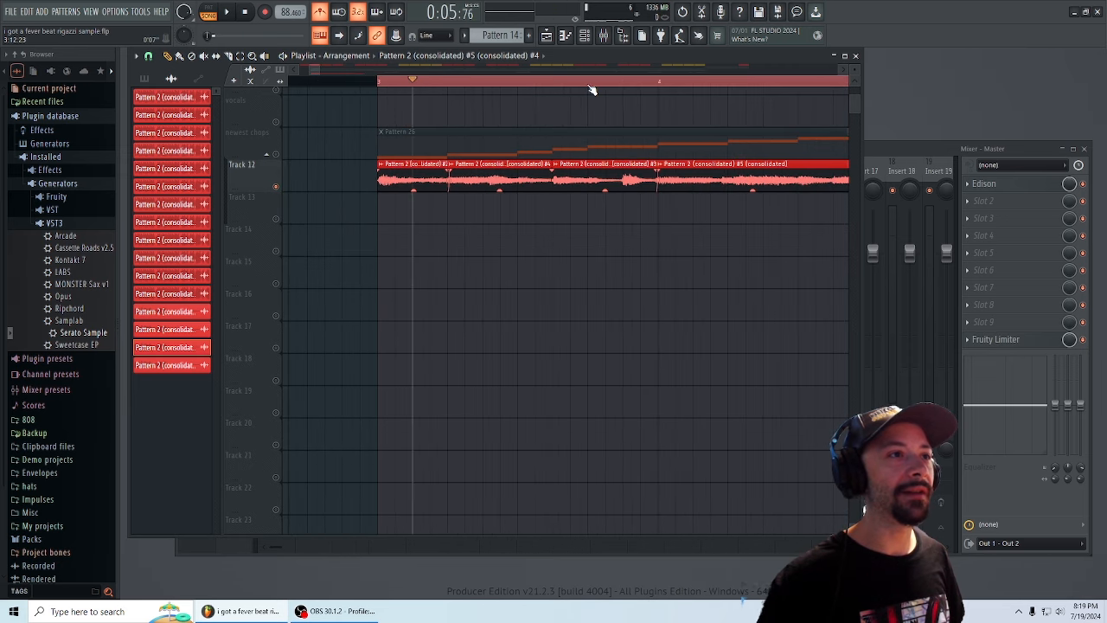
{"action": "left_click_drag", "start_coordinate": [591, 90], "coordinate": [393, 109]}
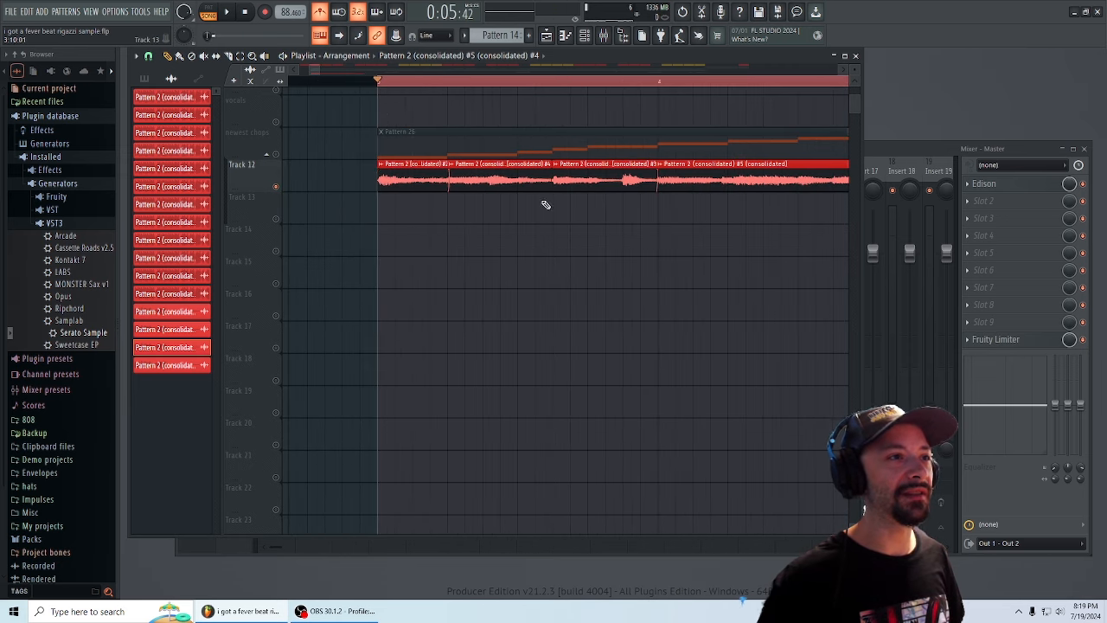
{"action": "key", "text": "space"}
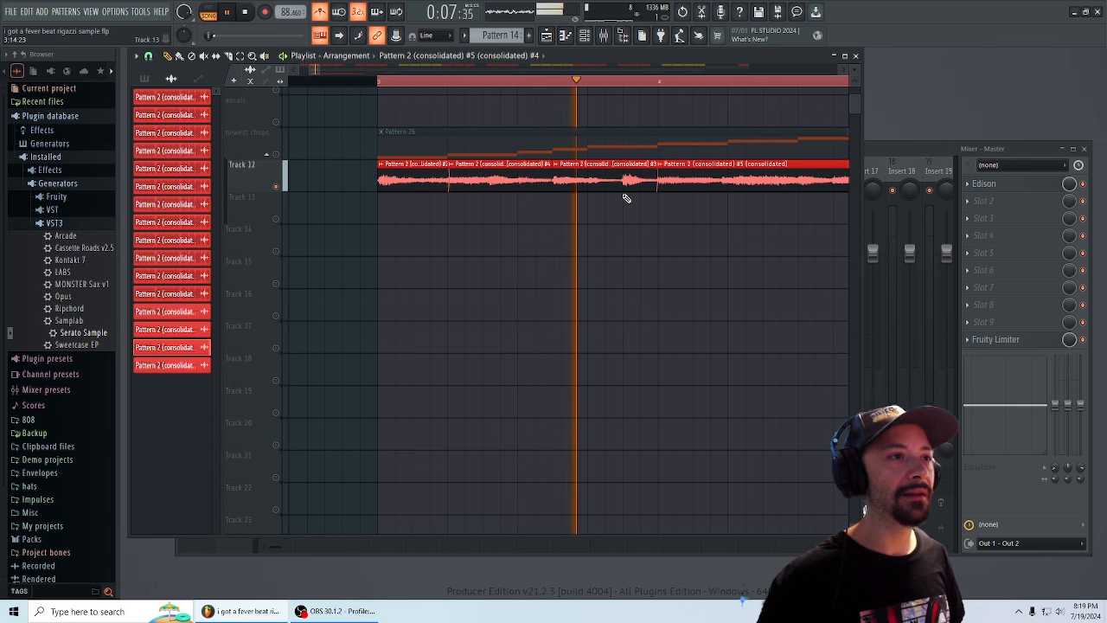
{"action": "key", "text": "space"}
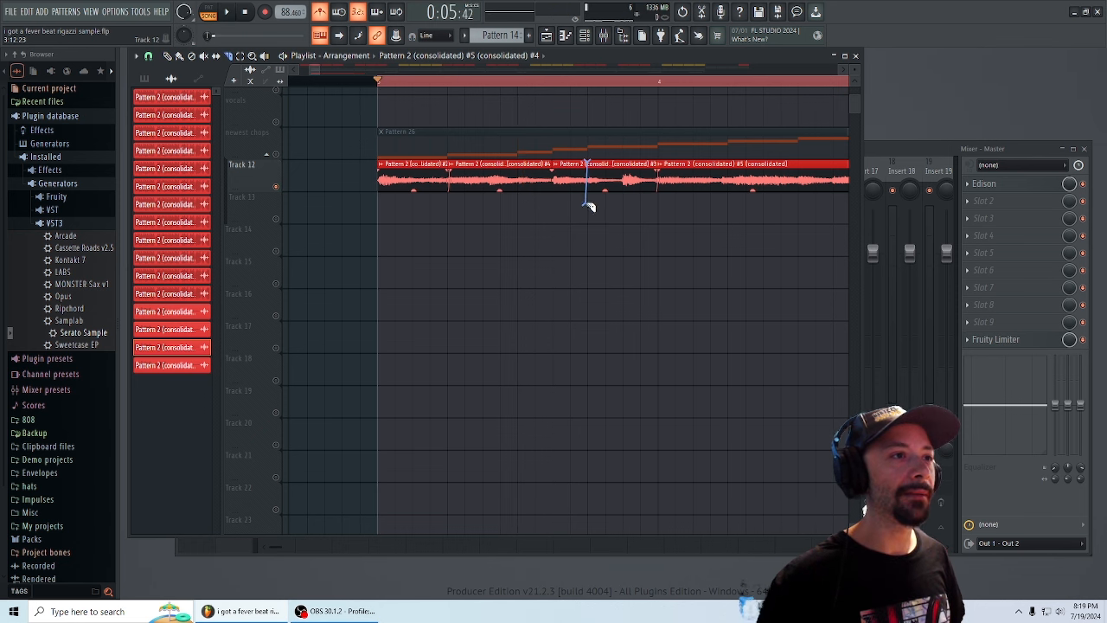
- Slice the third Track 12 piece at beat 4 and midway to bar 4, and make its first two parts unique
{"action": "left_click_drag", "start_coordinate": [589, 206], "coordinate": [589, 208]}
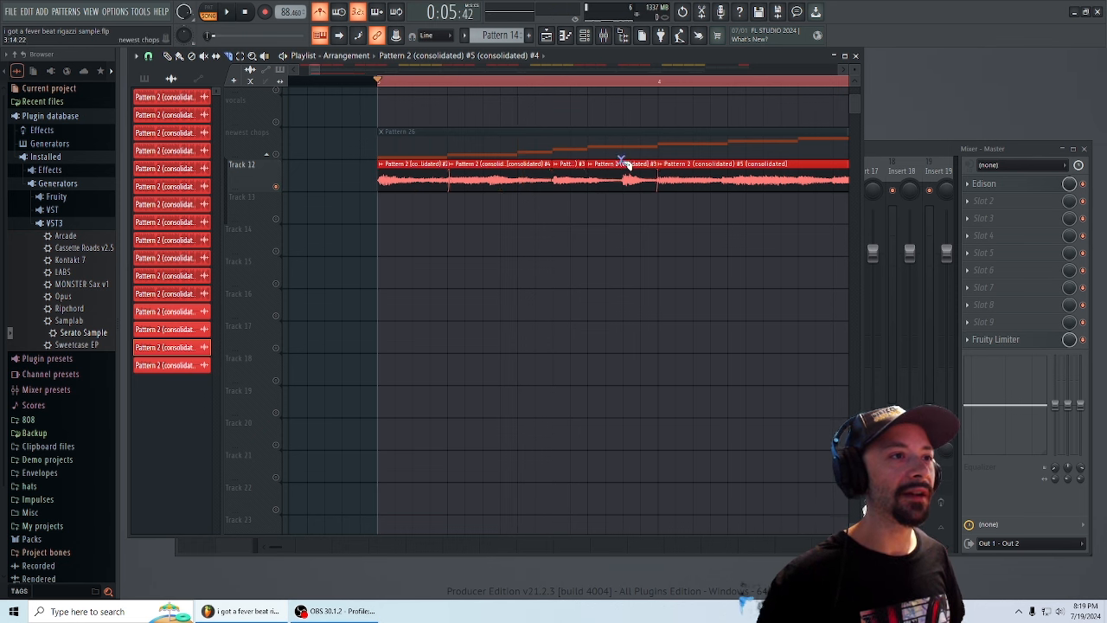
{"action": "left_click_drag", "start_coordinate": [626, 216], "coordinate": [620, 206]}
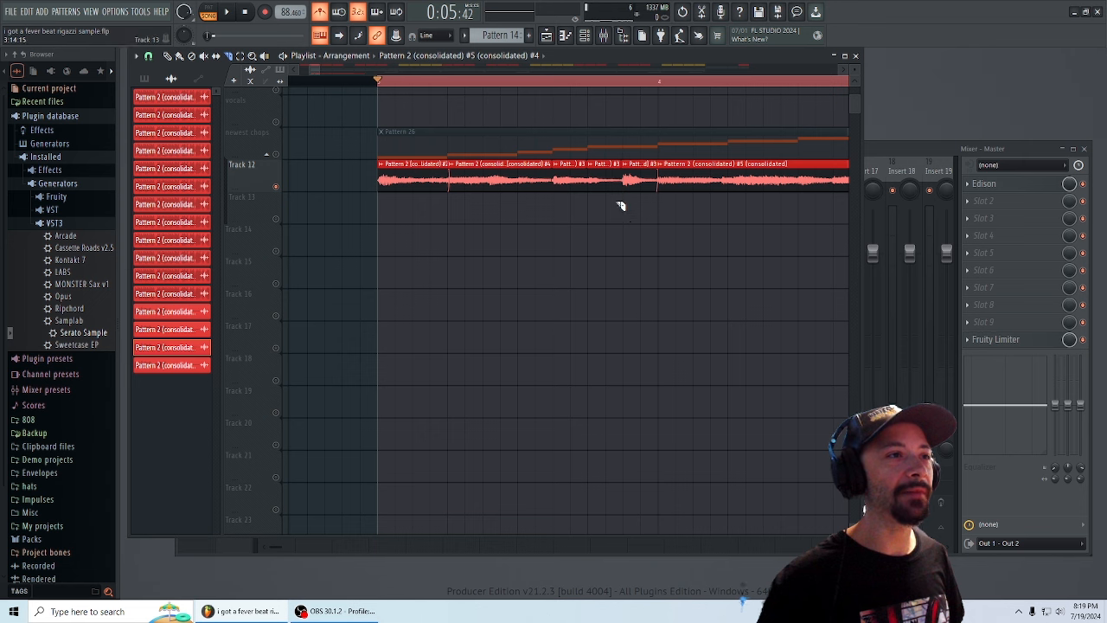
{"action": "left_click", "coordinate": [567, 164]}
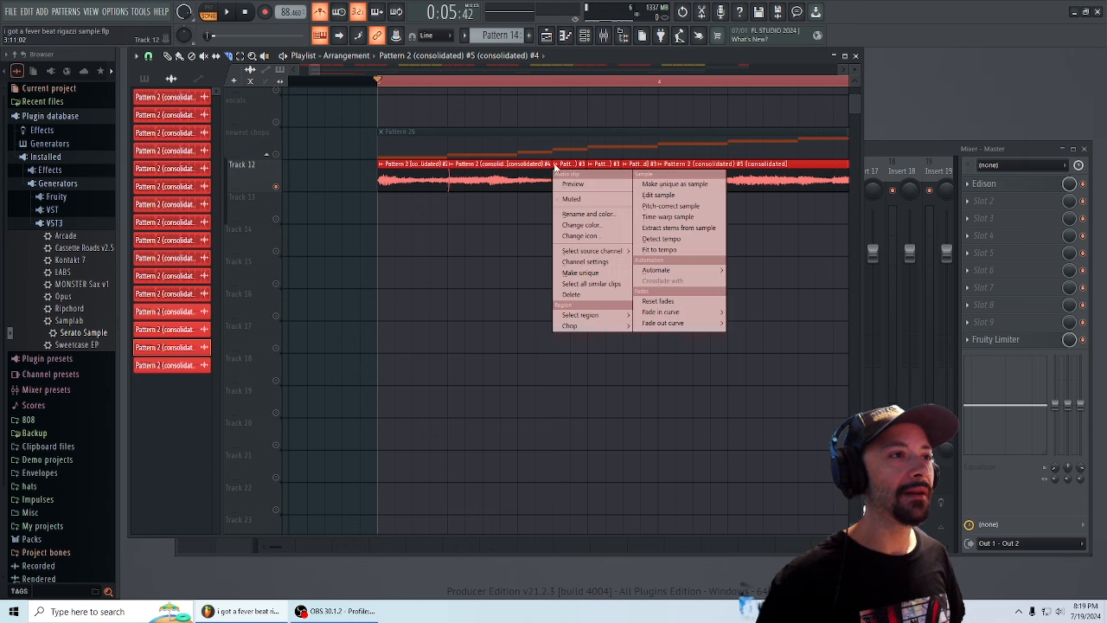
{"action": "left_click", "coordinate": [593, 268]}
{"action": "left_click", "coordinate": [593, 170]}
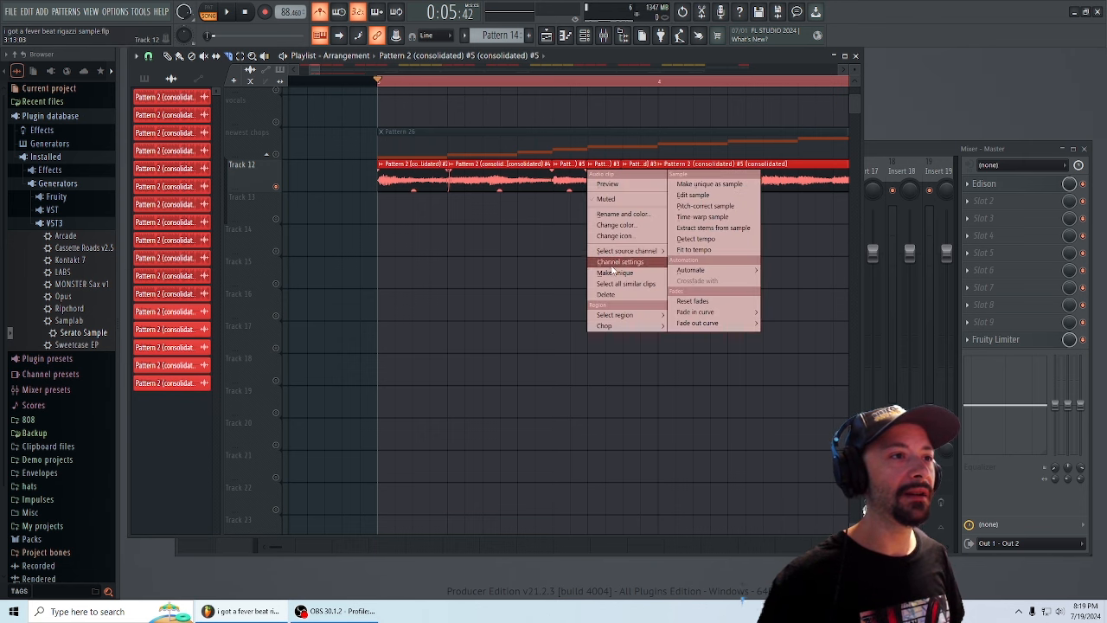
{"action": "left_click", "coordinate": [611, 268]}
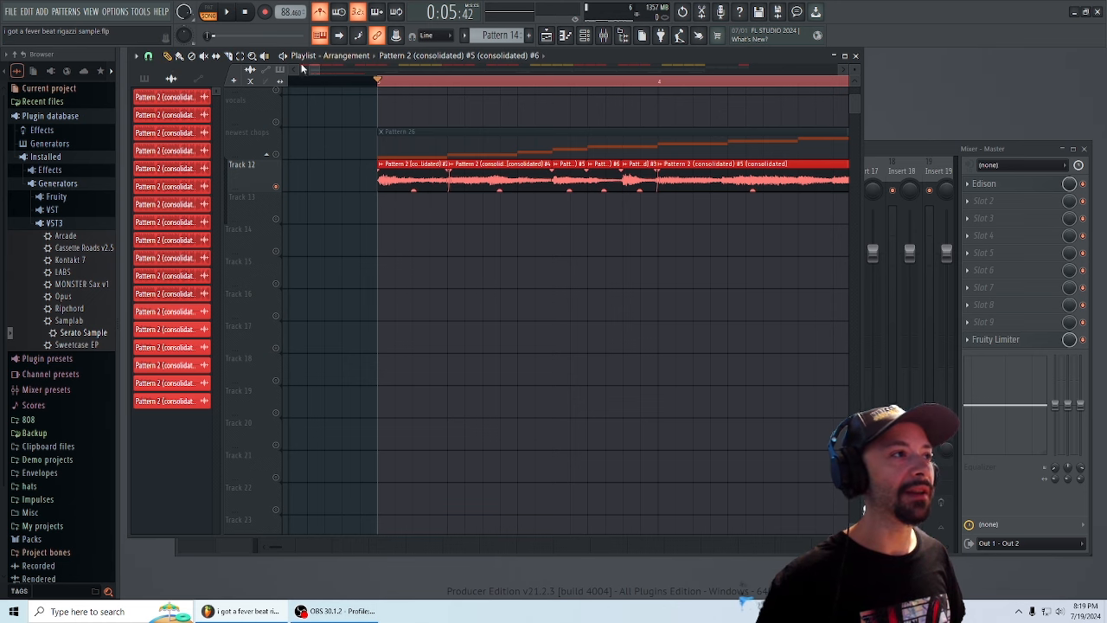
- Bring up Serato Sample, zoom out its waveform to see all the chop markers, and audition a pad
{"action": "left_click_drag", "start_coordinate": [319, 70], "coordinate": [316, 72]}
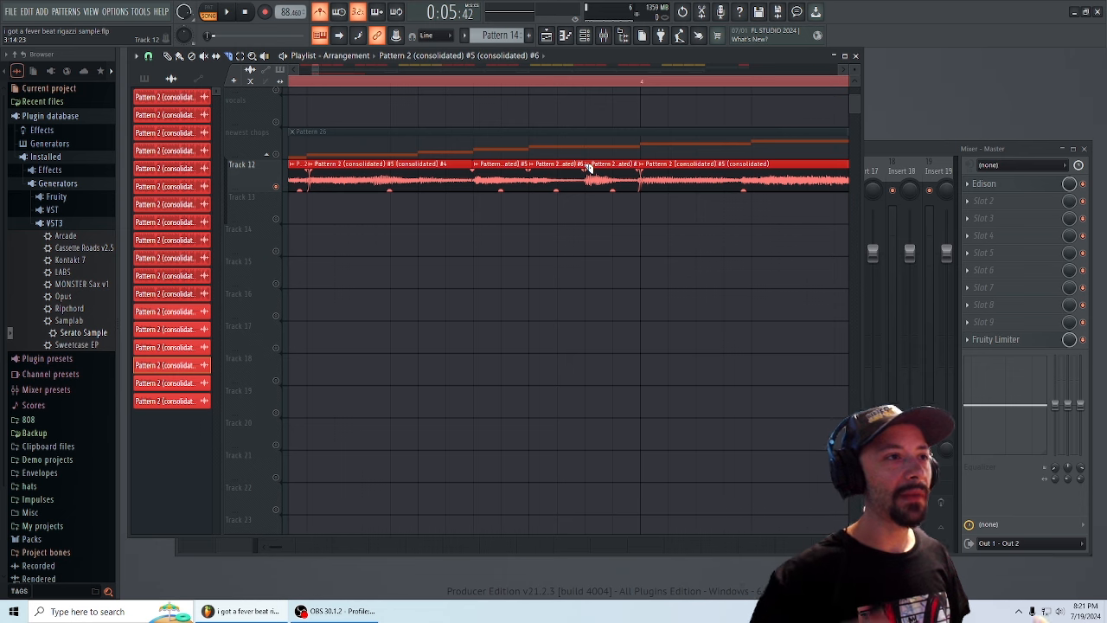
{"action": "left_click_drag", "start_coordinate": [319, 69], "coordinate": [376, 79]}
{"action": "left_click_drag", "start_coordinate": [589, 59], "coordinate": [740, 80]}
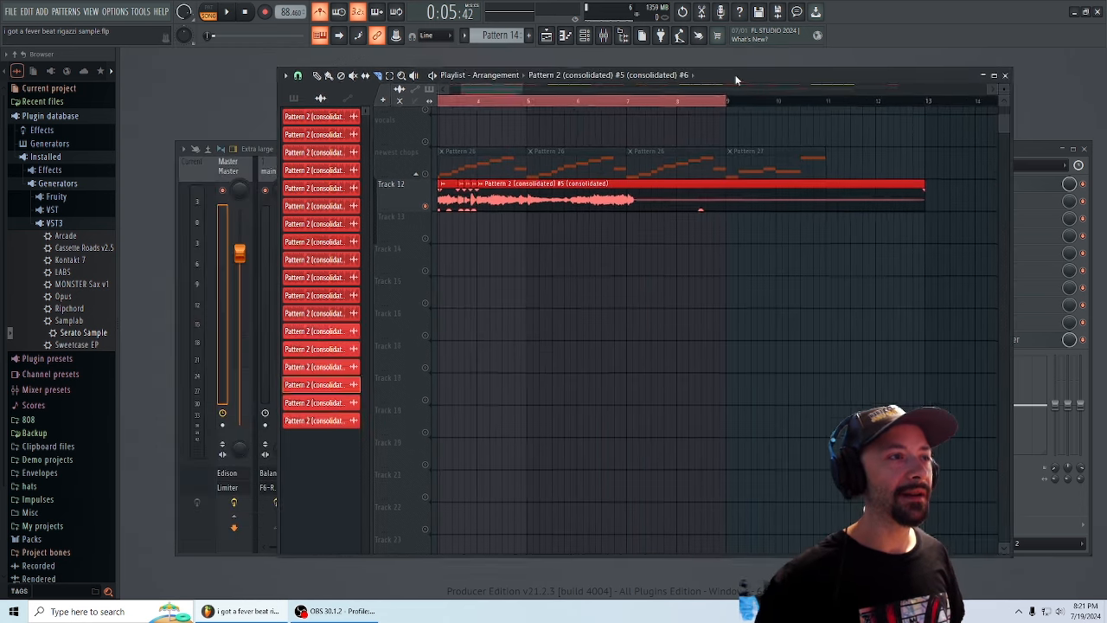
{"action": "left_click_drag", "start_coordinate": [551, 278], "coordinate": [548, 146]}
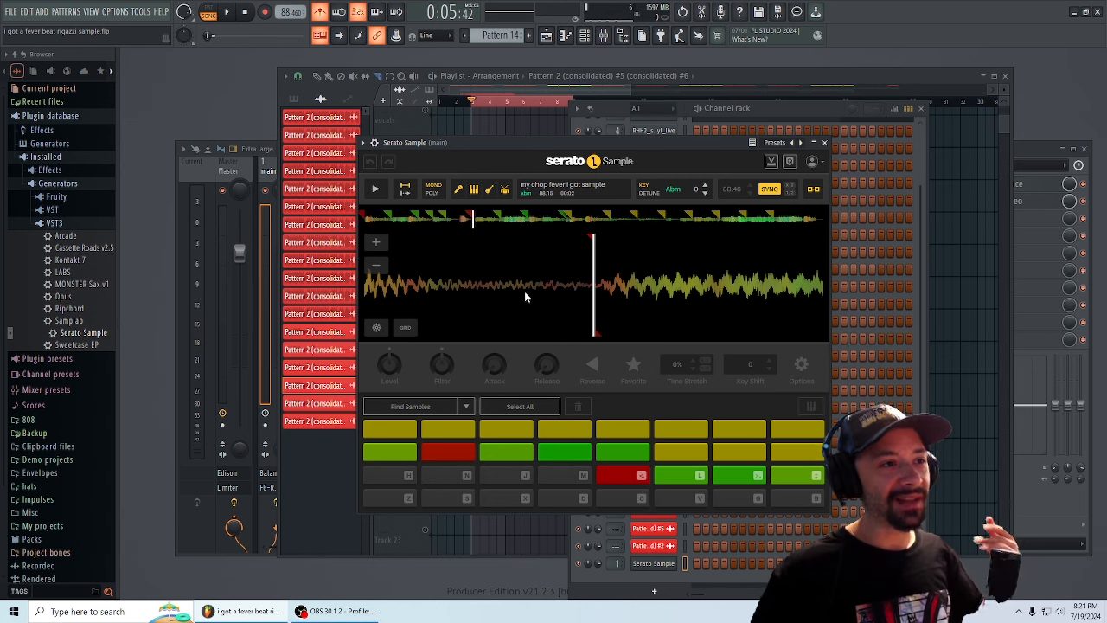
{"action": "left_click", "coordinate": [377, 265]}
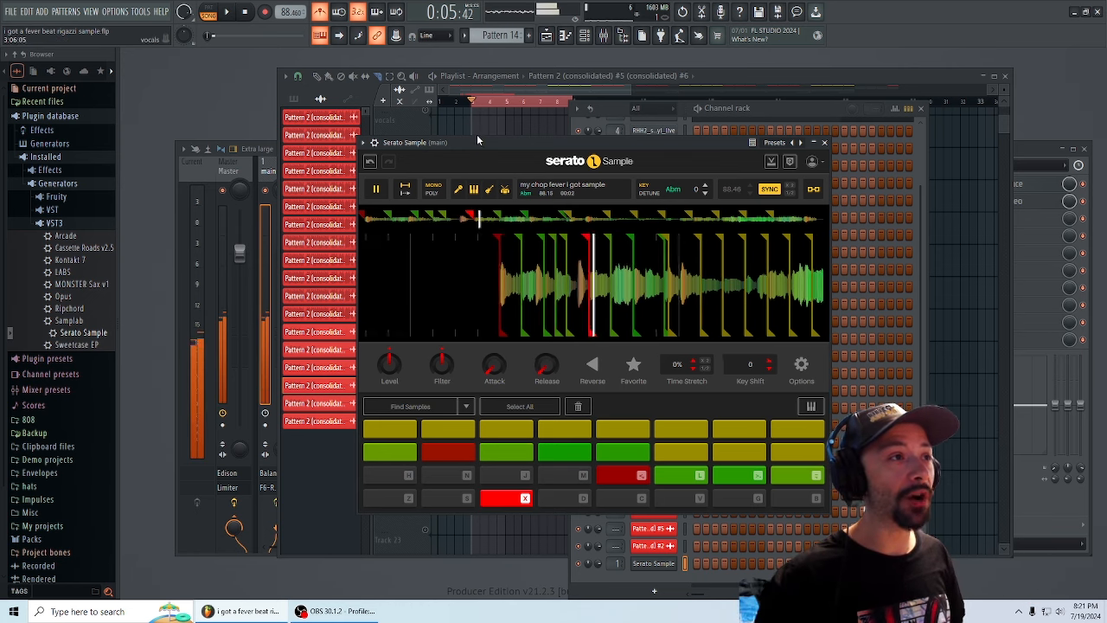
{"action": "mouse_move", "coordinate": [475, 142]}
{"action": "left_mouse_down"}
{"action": "mouse_move", "coordinate": [495, 142]}
{"action": "mouse_move", "coordinate": [468, 149]}
{"action": "mouse_move", "coordinate": [490, 147]}
{"action": "mouse_move", "coordinate": [478, 156]}
{"action": "left_mouse_up"}
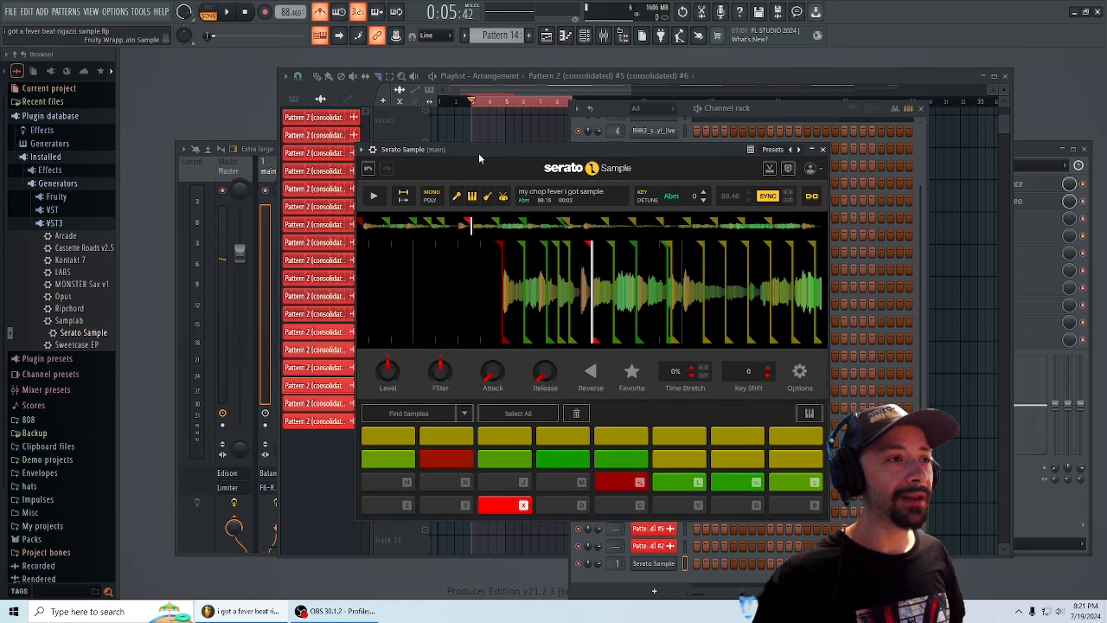
- Return to the Playlist, solo the newest chops track instead of Track 12, and play the looped section without the metronome
{"action": "left_click", "coordinate": [568, 94]}
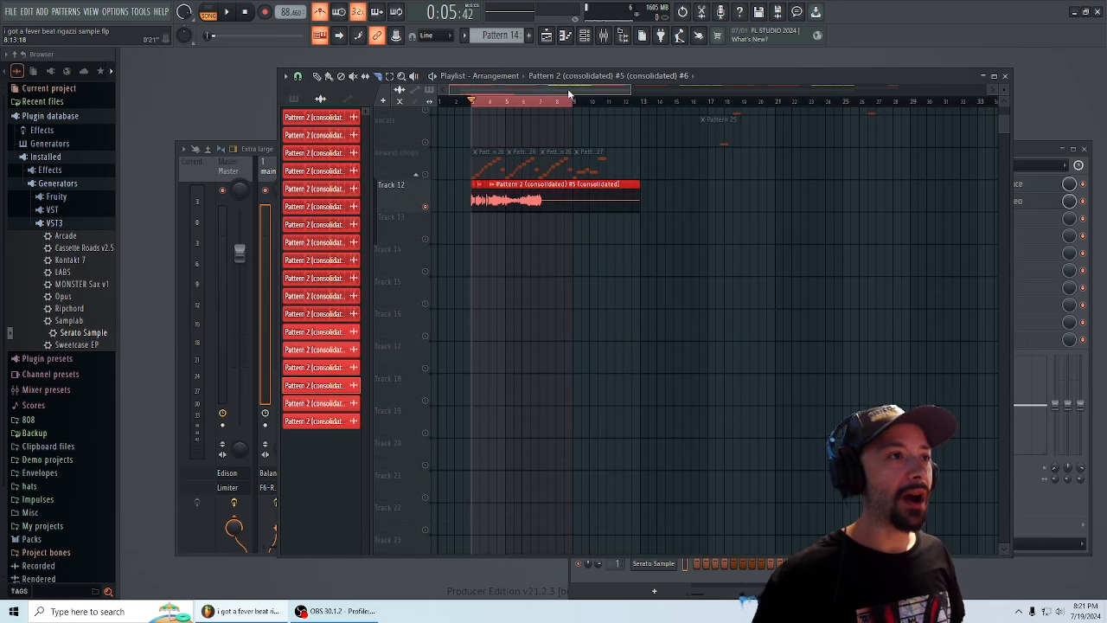
{"action": "left_click_drag", "start_coordinate": [1005, 121], "coordinate": [1005, 109]}
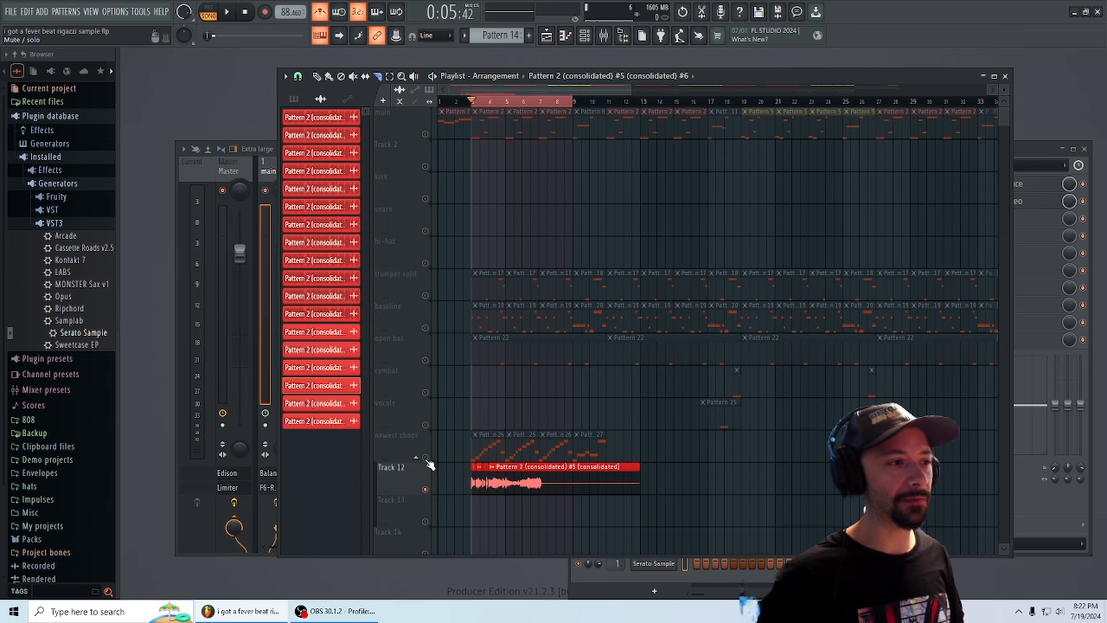
{"action": "left_click_drag", "start_coordinate": [631, 90], "coordinate": [568, 103]}
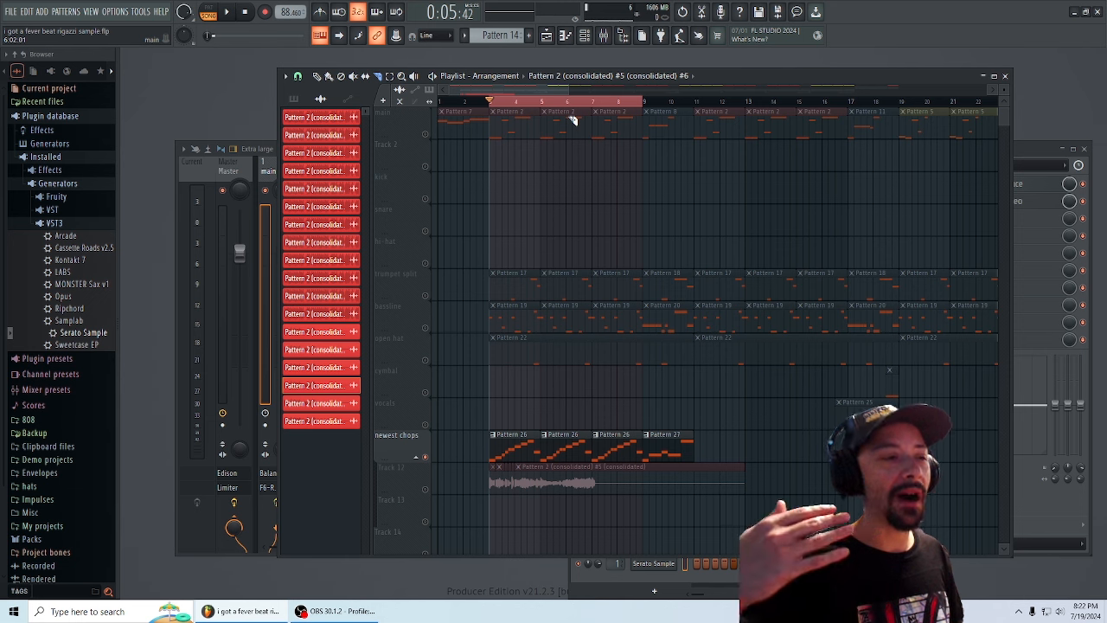
{"action": "key", "text": "space"}
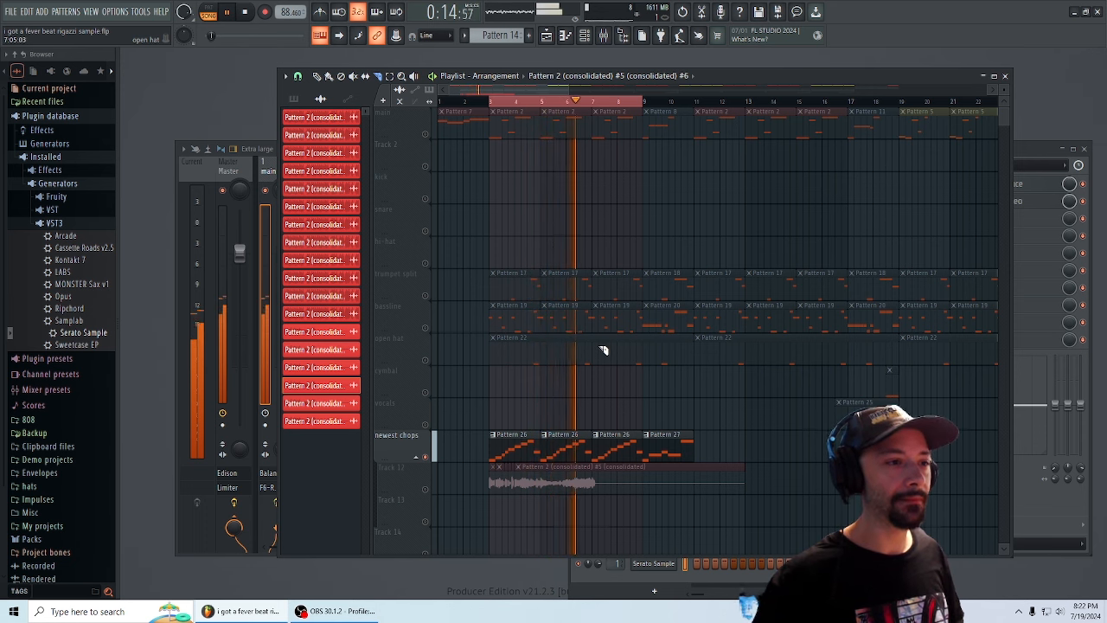
{"action": "key", "text": "space"}
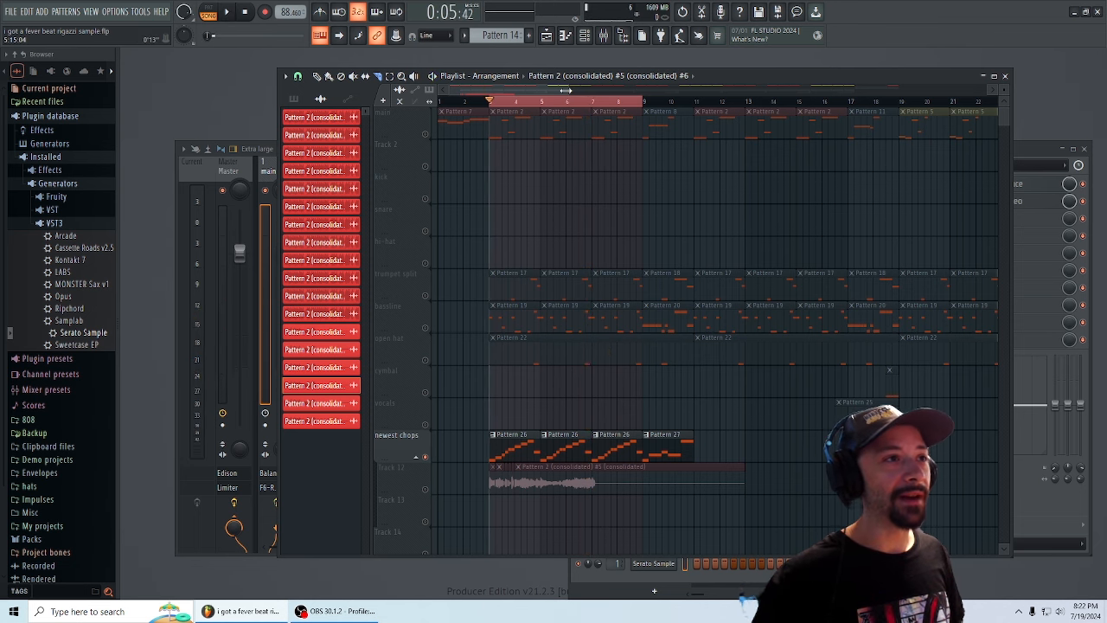
- Unmute the bassline track to play alongside the newest chops track
{"action": "left_click_drag", "start_coordinate": [565, 90], "coordinate": [625, 90]}
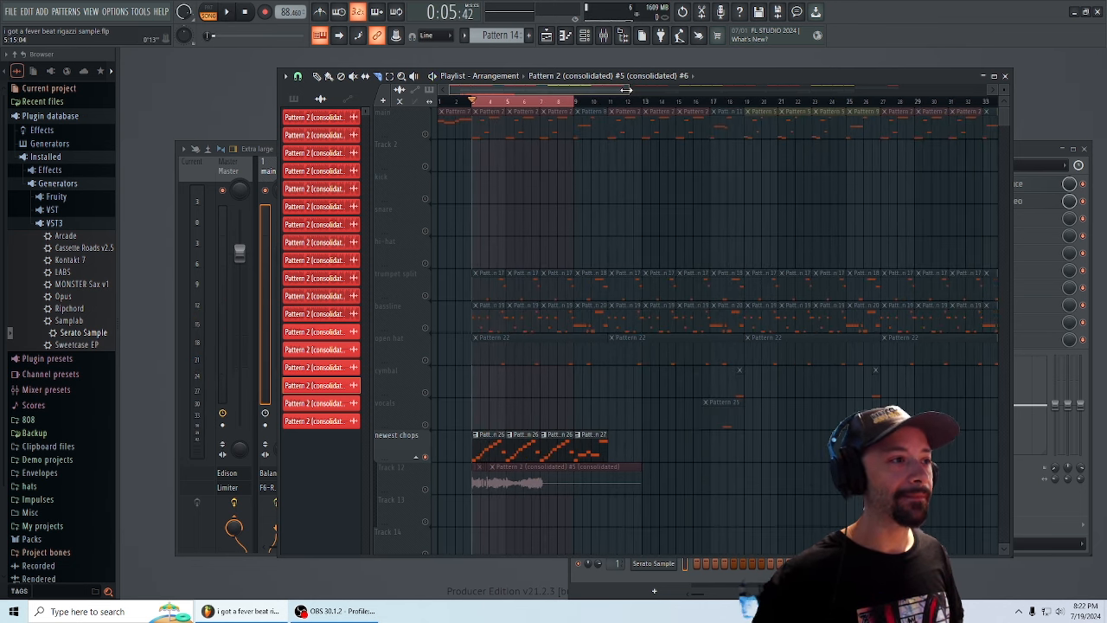
{"action": "left_click", "coordinate": [426, 329]}
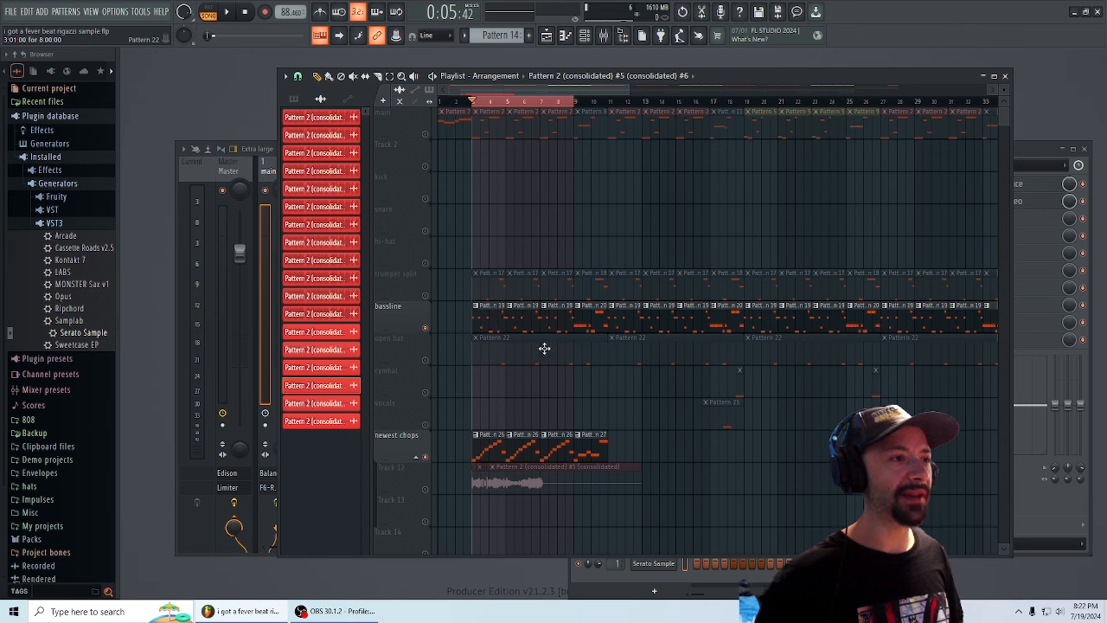
{"action": "scroll", "coordinate": [652, 443], "scroll_direction": "down", "scroll_amount": 1, "text": "ctrl"}
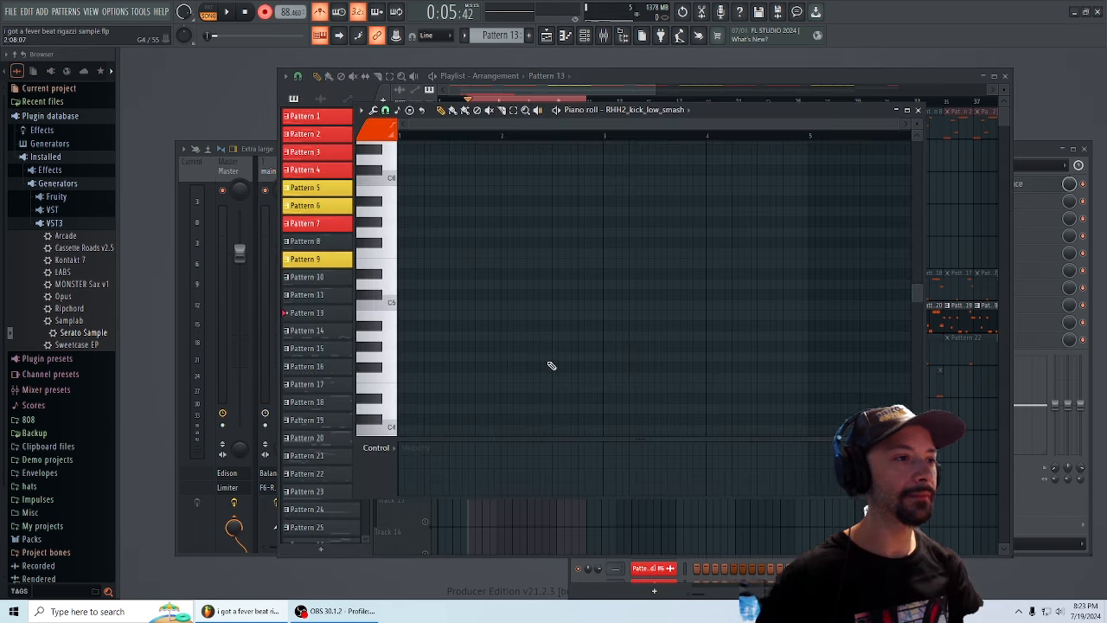
- Record live C5 kick hits for RHH2_kick_low_smash into Pattern 13 over the looped section, and stop the recording
{"action": "left_click", "coordinate": [226, 13]}
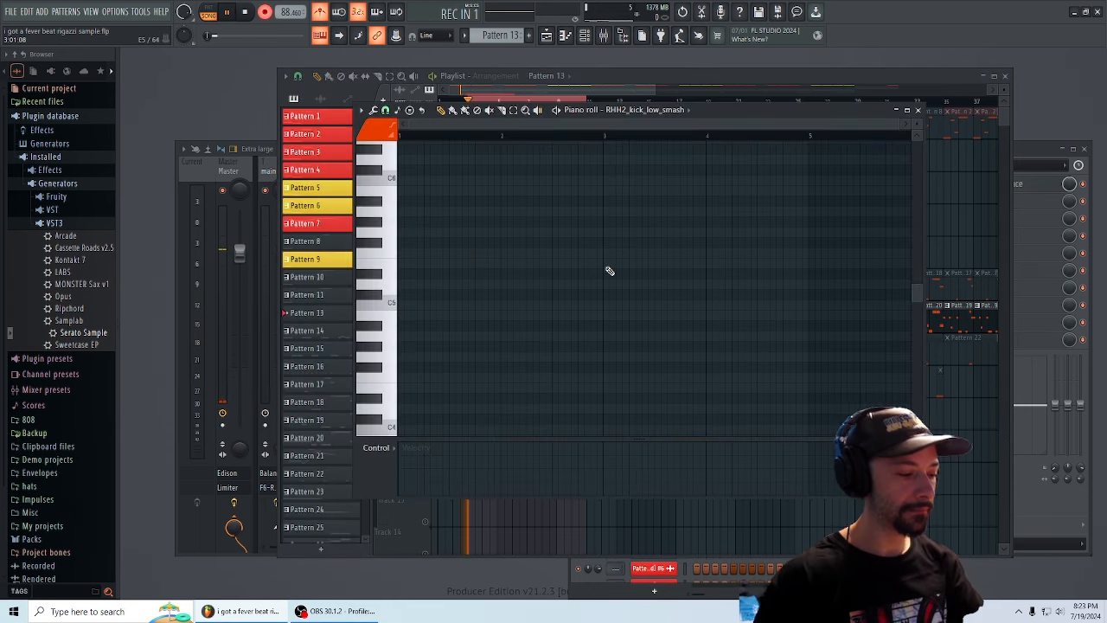
{"action": "key", "text": "z"}
{"action": "key", "text": "z"}
{"action": "key", "text": "z"}
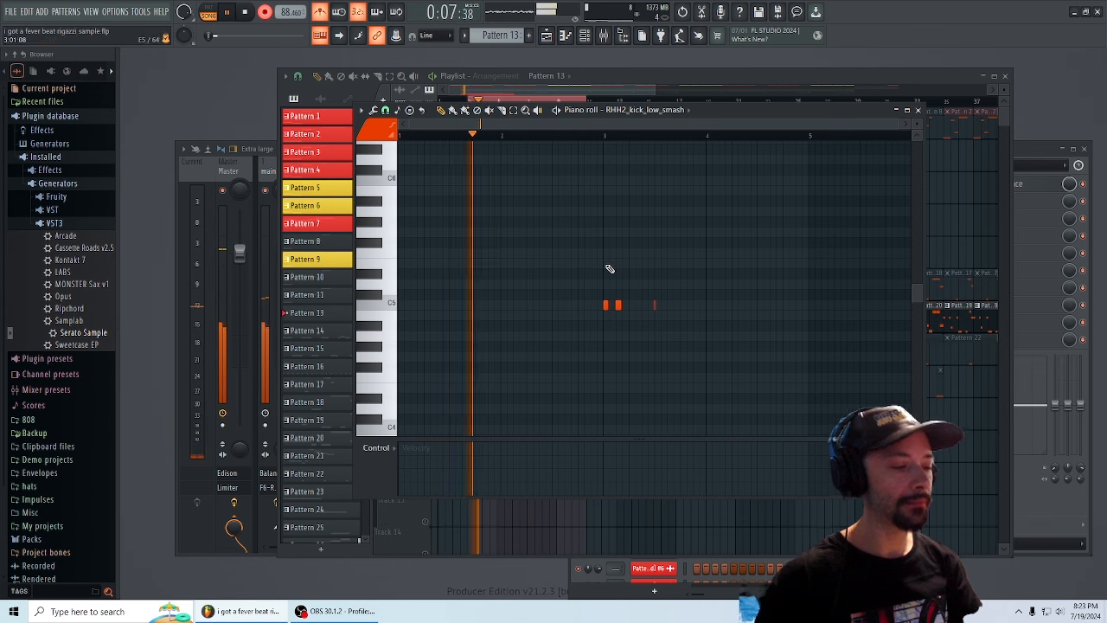
{"action": "key", "text": "z"}
{"action": "key", "text": "z"}
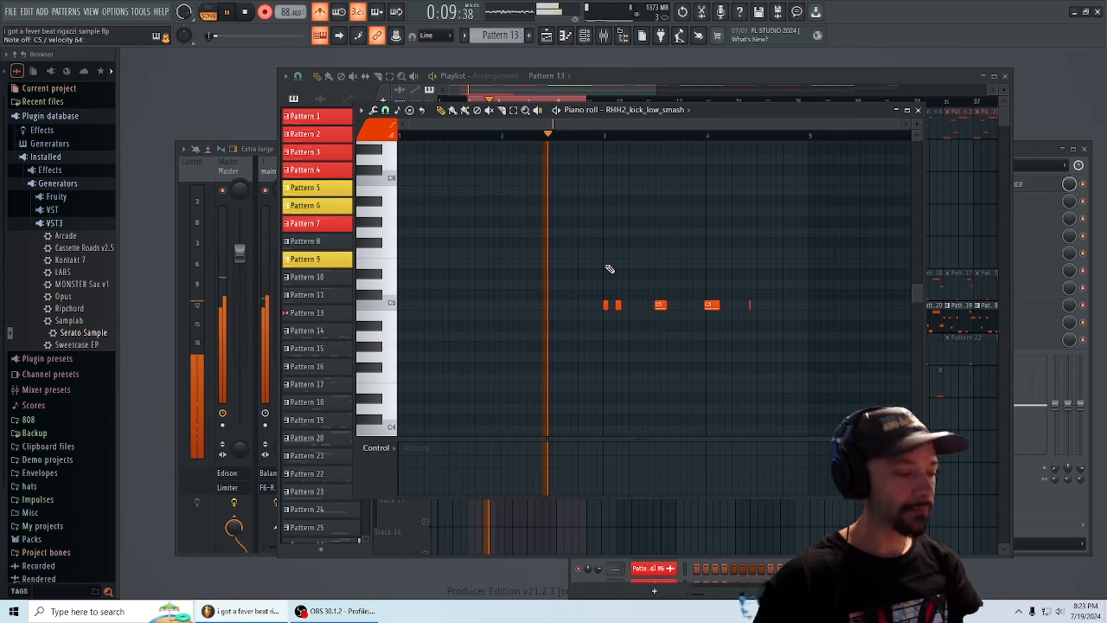
{"action": "key", "text": "z"}
{"action": "key", "text": "space"}
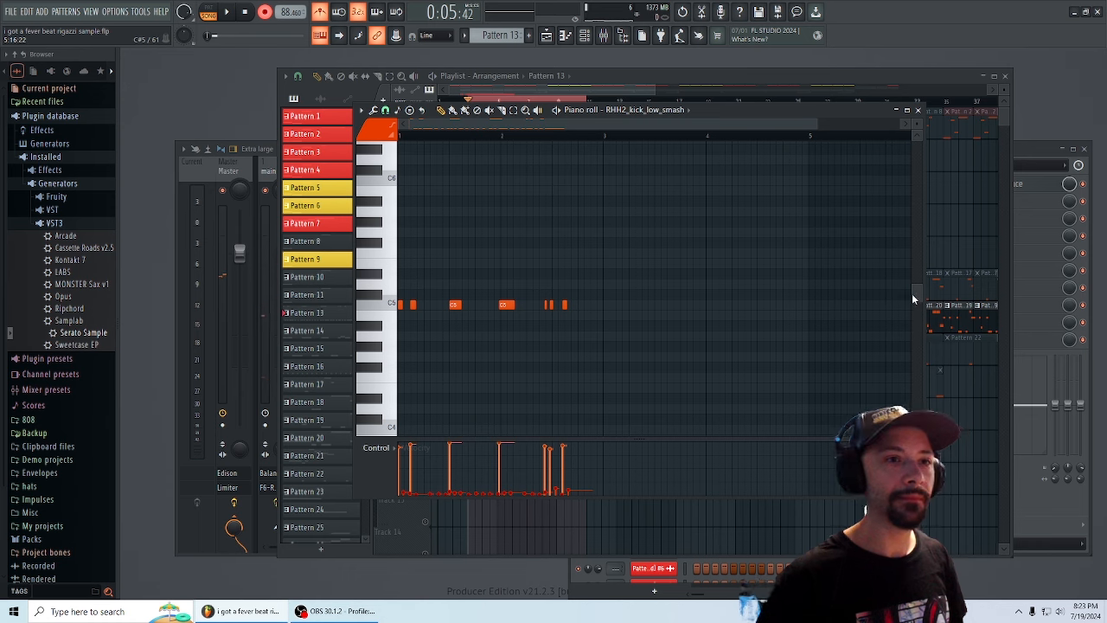
- Select all the stray low D3 notes captured in the kick's piano roll and delete them
{"action": "left_click_drag", "start_coordinate": [913, 295], "coordinate": [881, 361]}
{"action": "left_click_drag", "start_coordinate": [682, 333], "coordinate": [392, 262]}
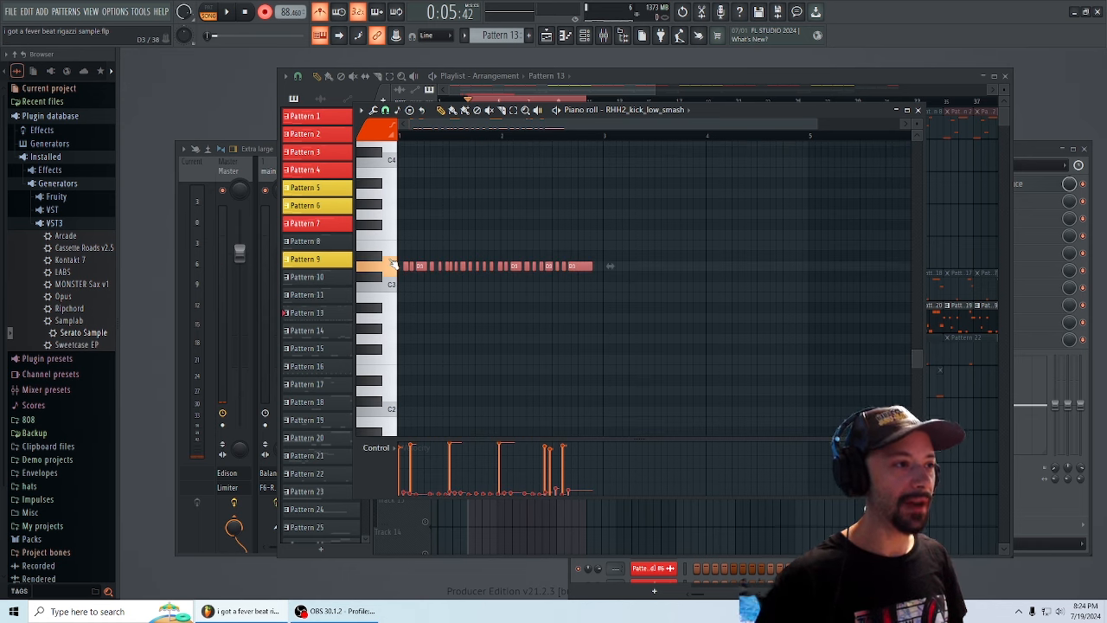
{"action": "key", "text": "Delete"}
- Turn off the metronome and play back the recorded kick notes with the loop, then stop
{"action": "left_click_drag", "start_coordinate": [920, 359], "coordinate": [911, 322]}
{"action": "left_click_drag", "start_coordinate": [815, 123], "coordinate": [671, 134]}
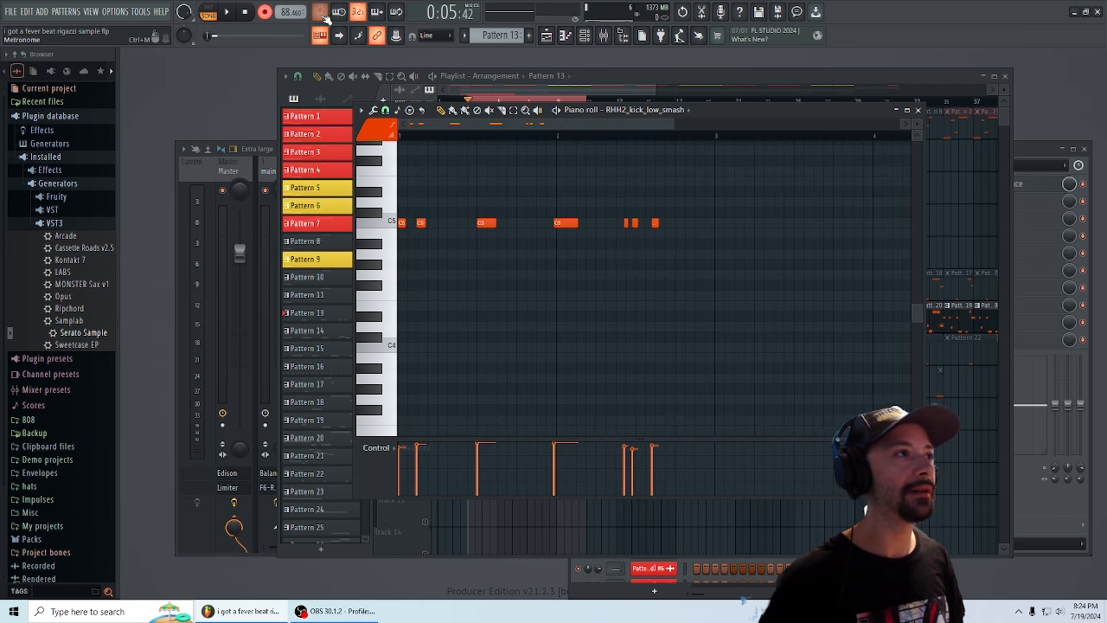
{"action": "key", "text": "space"}
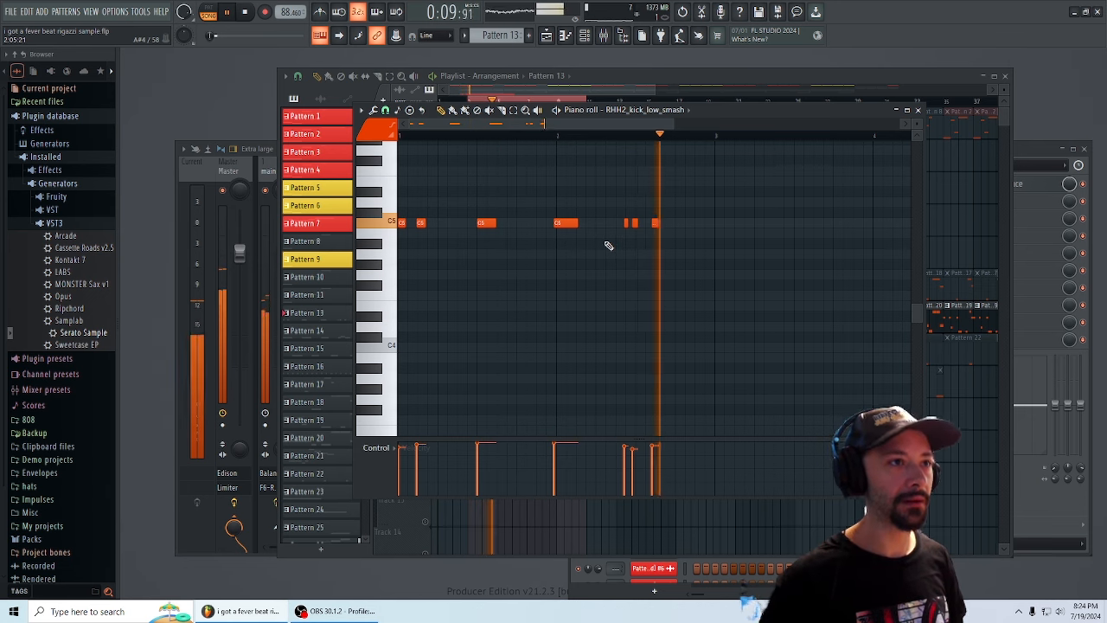
{"action": "key", "text": "space"}
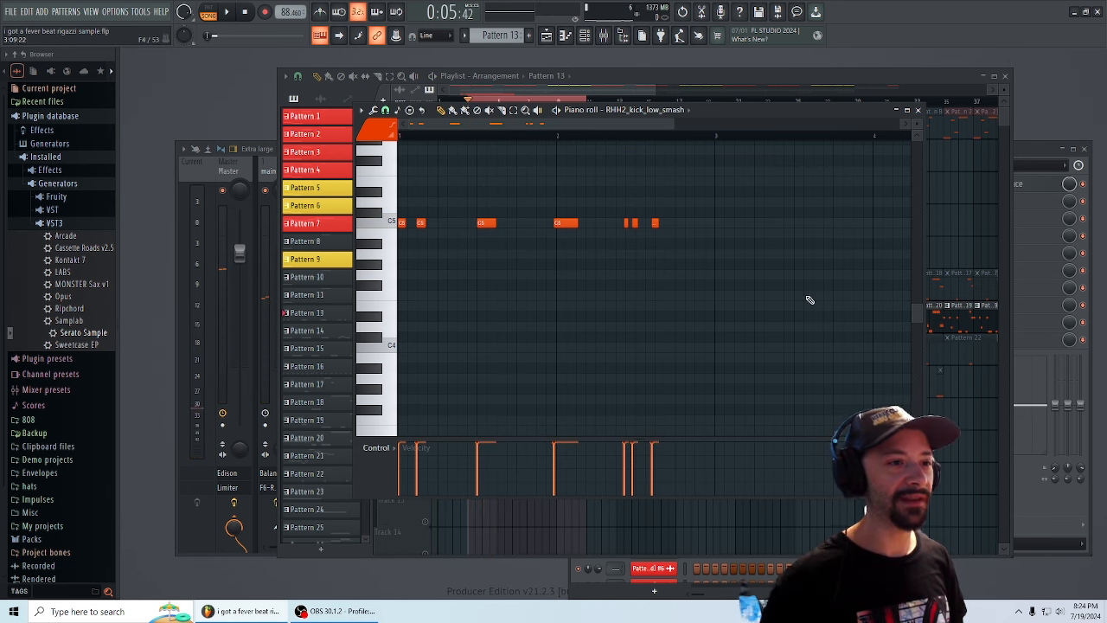
- Close the kick's piano roll and record live snare hits into Pattern 15 as notes and automation over the loop
{"action": "left_click", "coordinate": [922, 110]}
{"action": "key", "text": "r"}
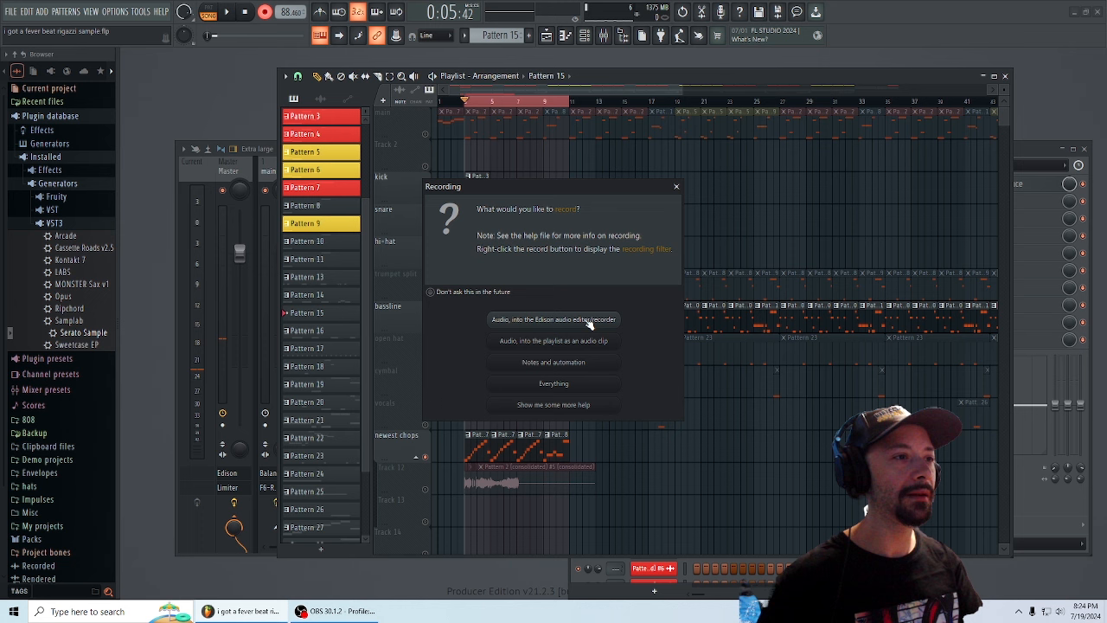
{"action": "left_click", "coordinate": [558, 362]}
{"action": "left_click", "coordinate": [230, 12]}
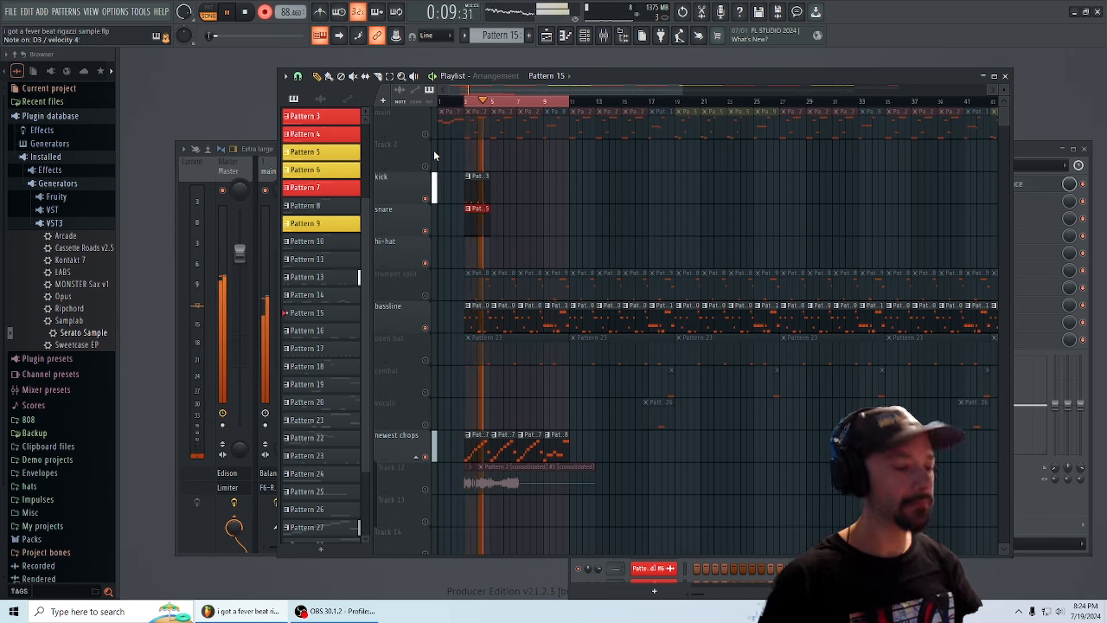
{"action": "key", "text": "space"}
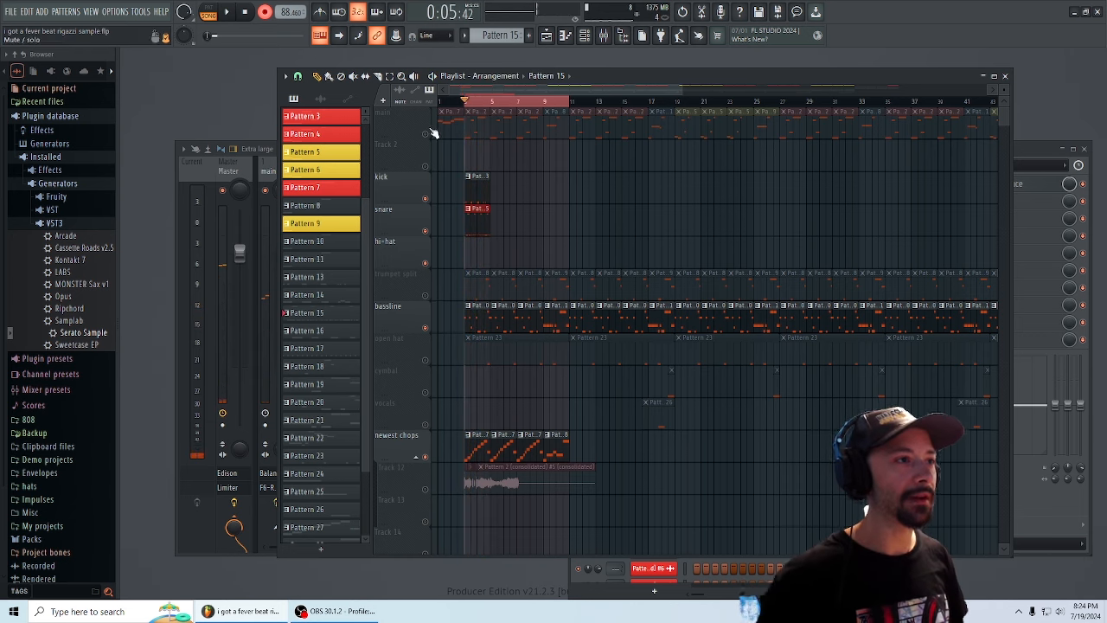
- Select and delete all the stray low D3 notes in the snare's Pattern 15, check the remaining C5 hits, and close its piano roll
{"action": "double_click", "coordinate": [480, 225]}
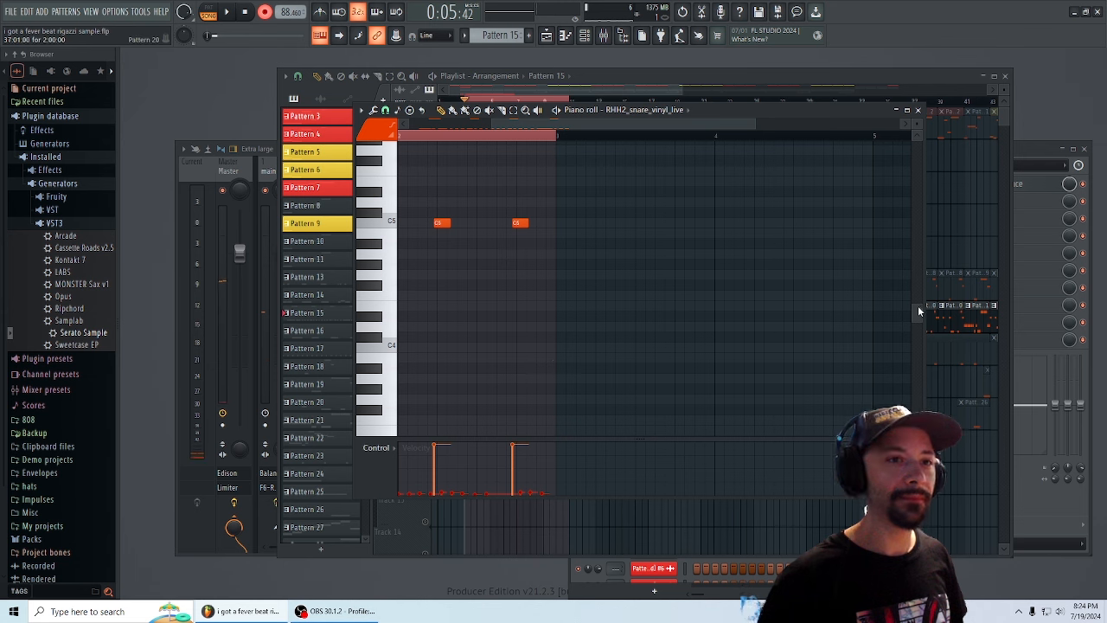
{"action": "left_click_drag", "start_coordinate": [918, 307], "coordinate": [913, 342]}
{"action": "left_click_drag", "start_coordinate": [645, 356], "coordinate": [333, 272]}
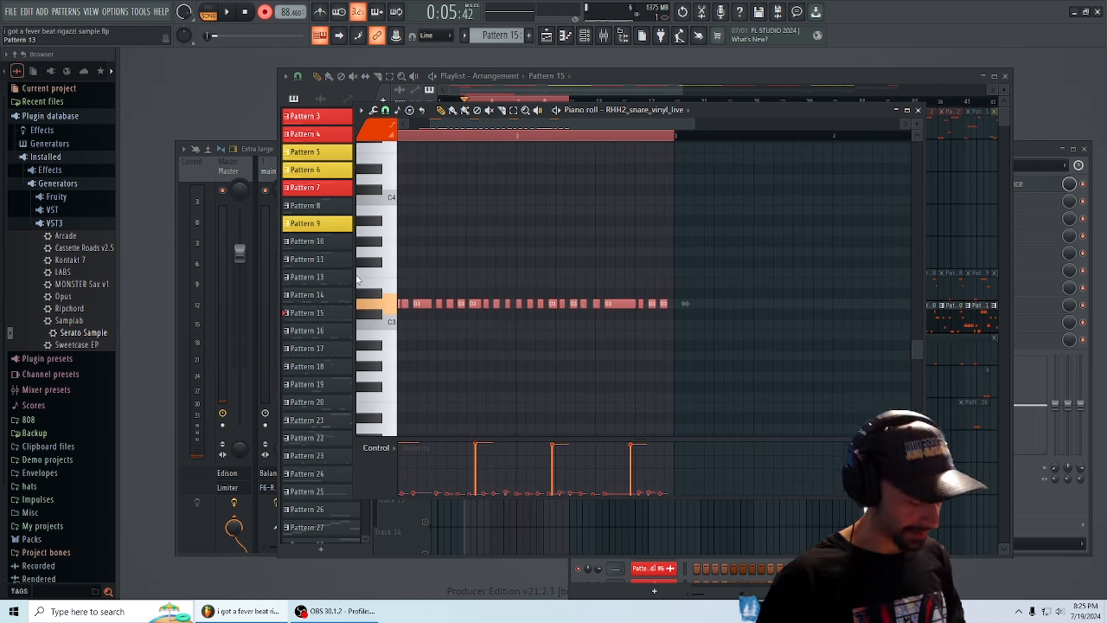
{"action": "key", "text": "Delete"}
{"action": "left_click_drag", "start_coordinate": [433, 122], "coordinate": [408, 123]}
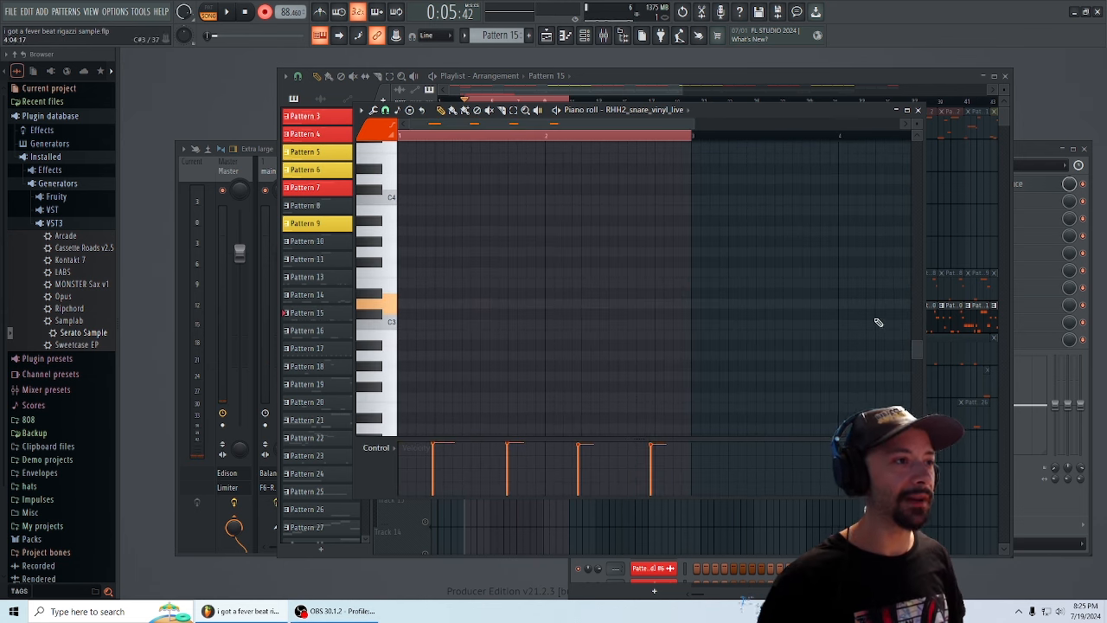
{"action": "left_click_drag", "start_coordinate": [914, 352], "coordinate": [909, 300]}
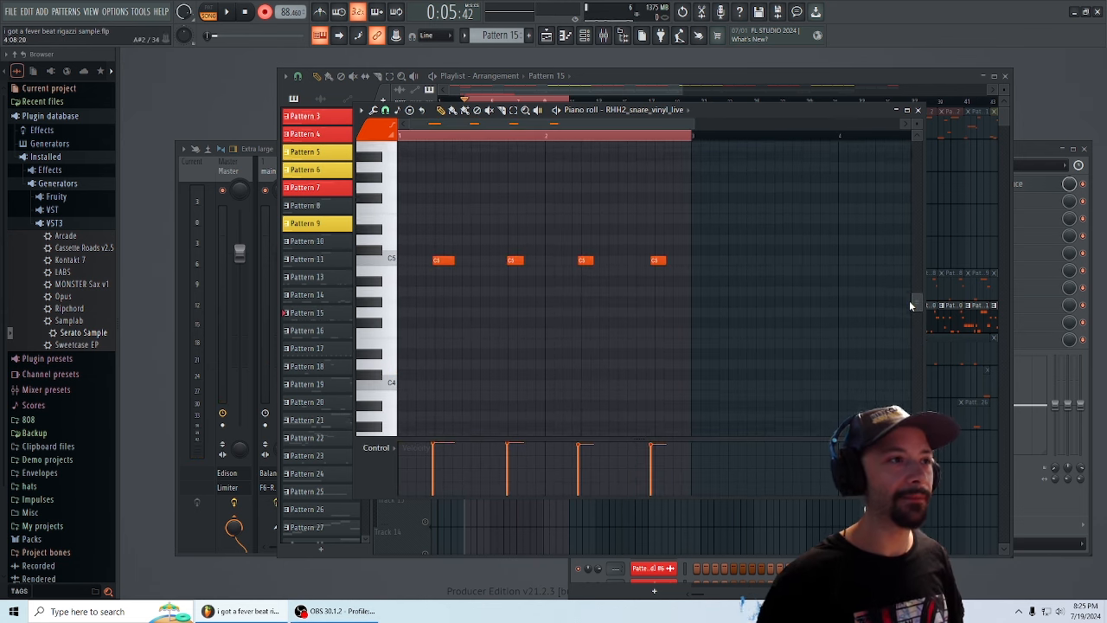
{"action": "left_click", "coordinate": [919, 110]}
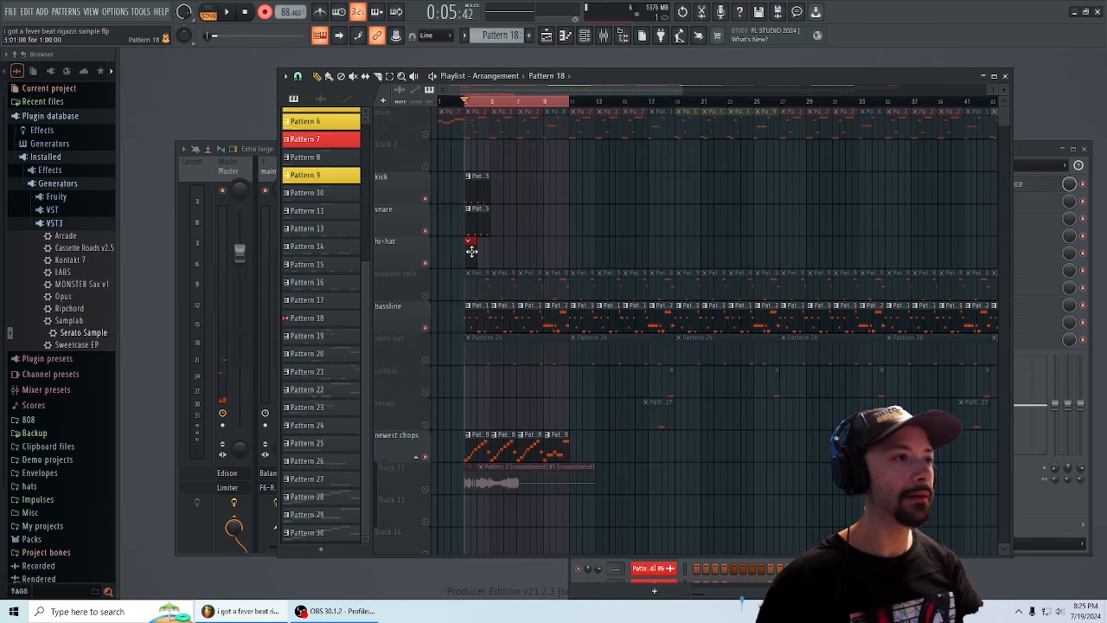
- Record live C5 hits for OS_VMT_Hat_7 into Pattern 18 over the loop and inspect the recorded hi-hat notes
{"action": "left_click", "coordinate": [227, 14]}
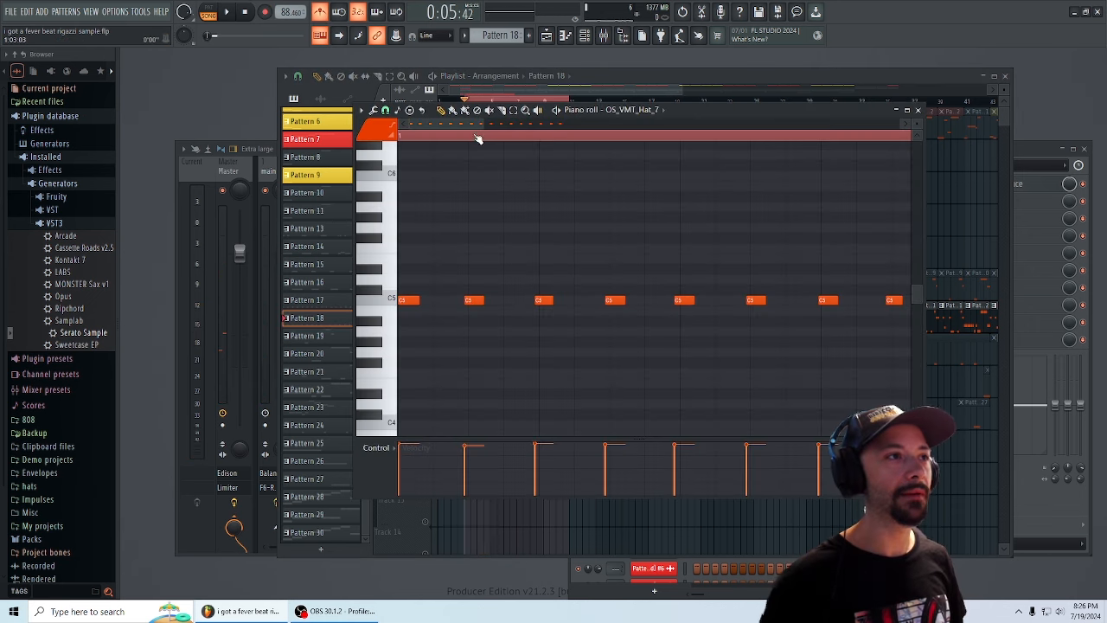
{"action": "left_click_drag", "start_coordinate": [472, 124], "coordinate": [508, 126]}
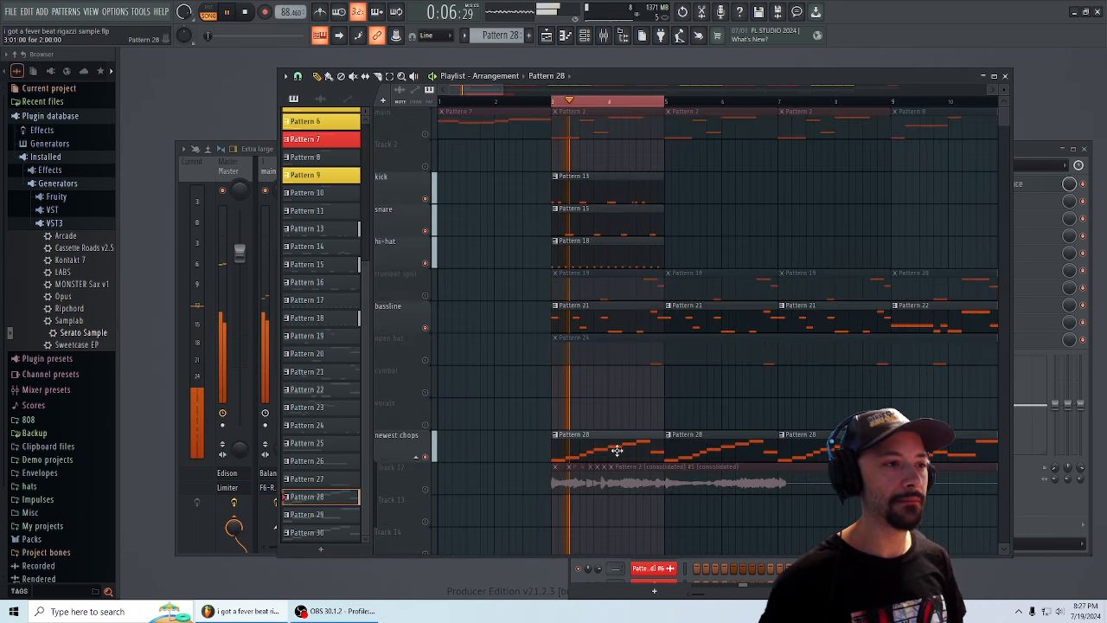
- In the newest chops' Pattern 28, shorten the final D#4 note, add an E4 note after it, and save the project
{"action": "double_click", "coordinate": [617, 450]}
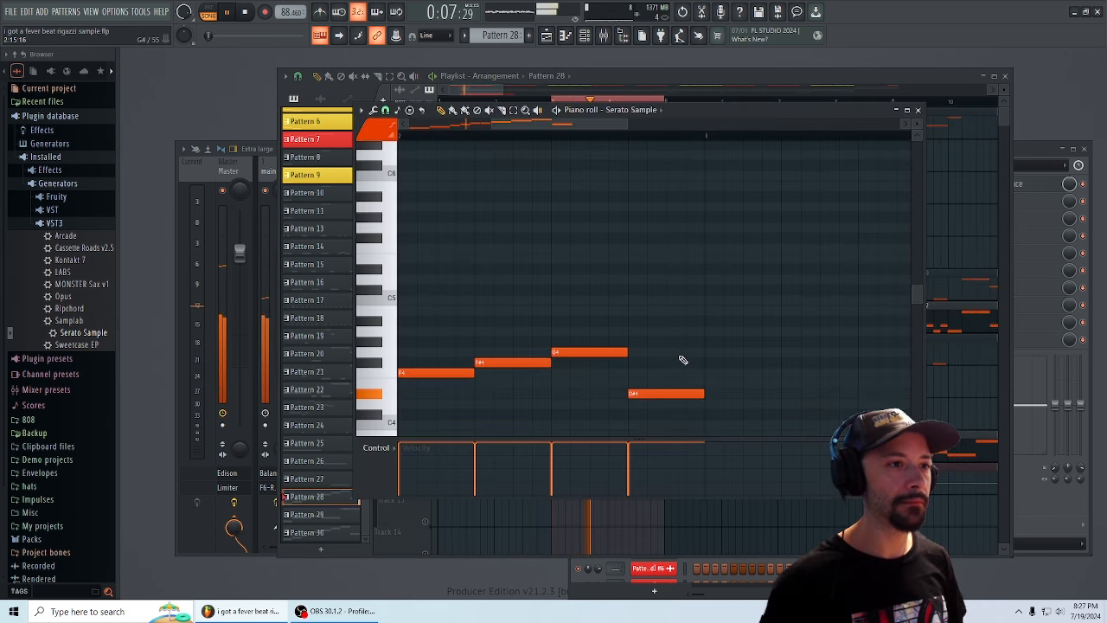
{"action": "key", "text": "space"}
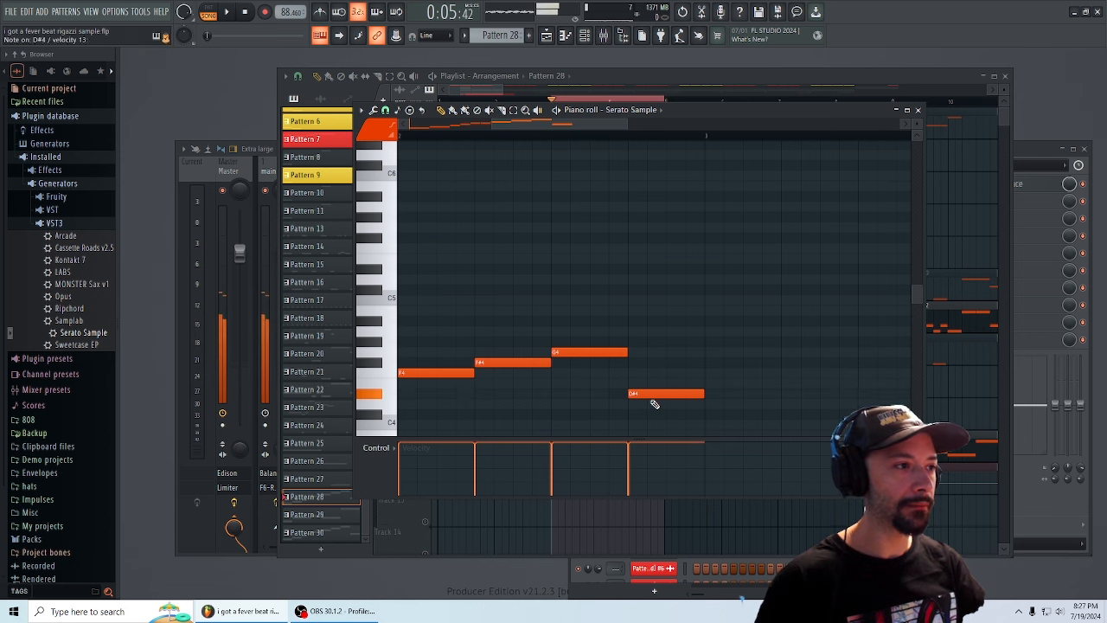
{"action": "scroll", "coordinate": [655, 404], "scroll_direction": "down", "scroll_amount": 3}
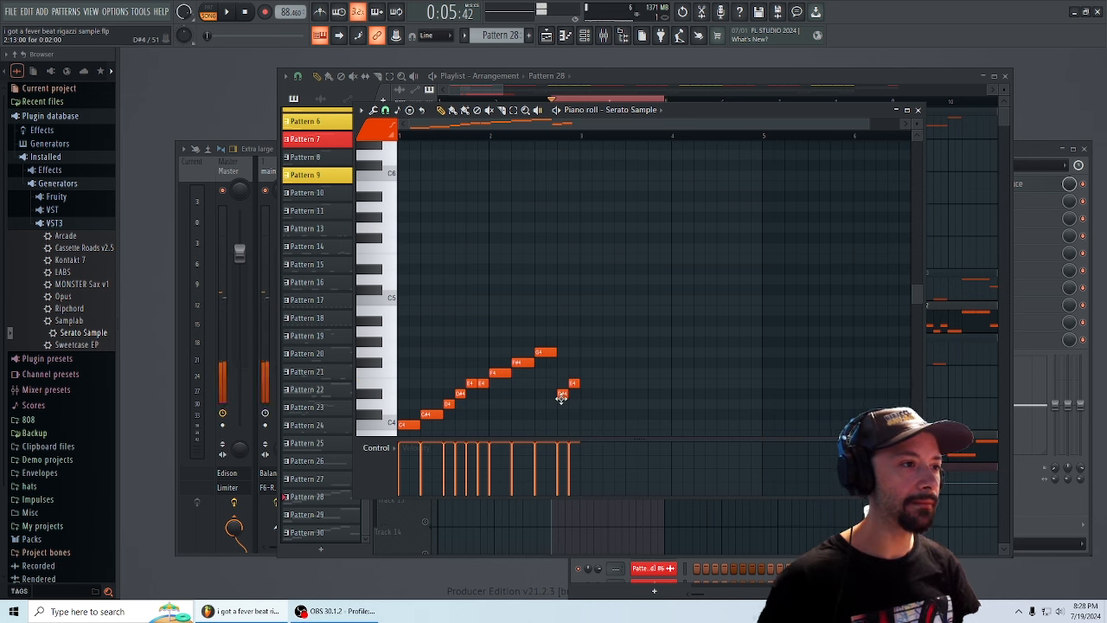
{"action": "key", "text": "space"}
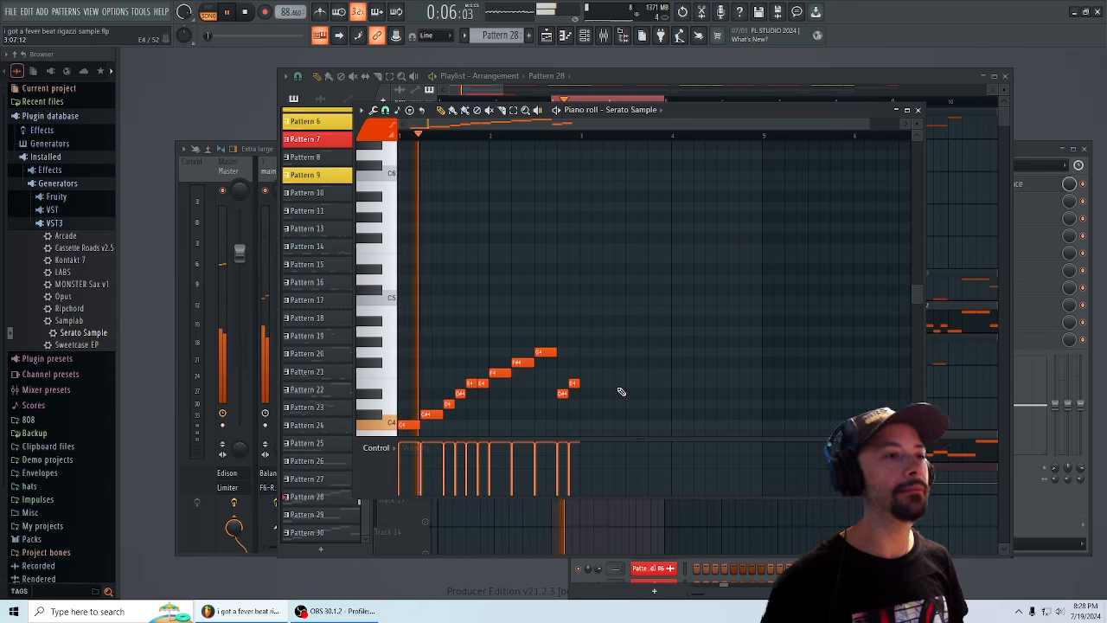
{"action": "left_click", "coordinate": [10, 11]}
{"action": "left_click", "coordinate": [29, 64]}
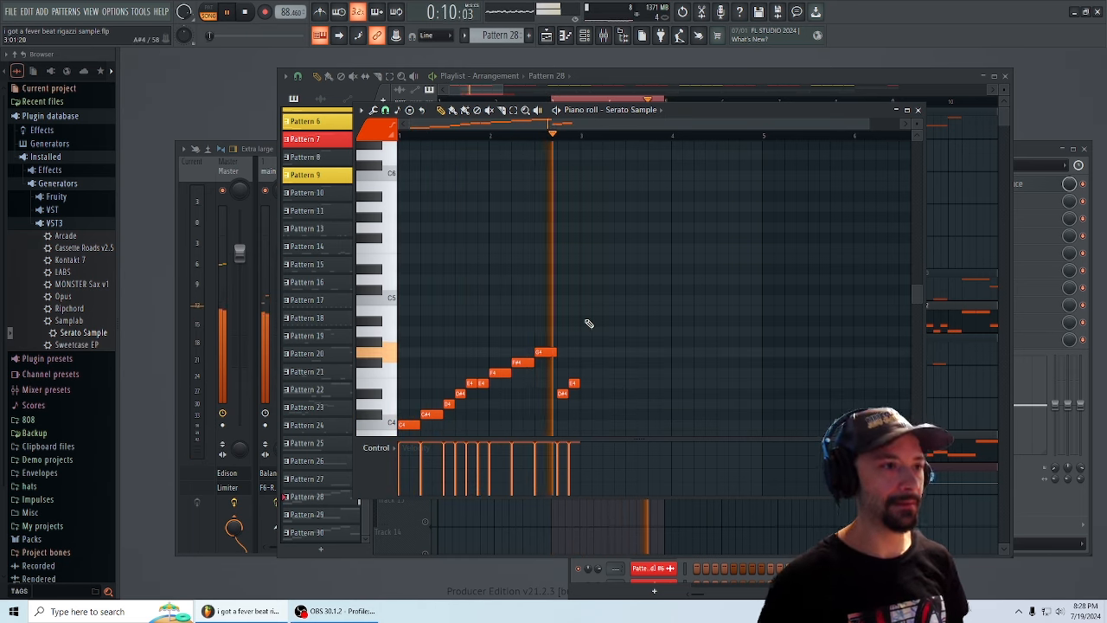
- Nudge the last two hi-hat hits in Pattern 18 slightly earlier while the loop plays, and save the project
{"action": "left_click", "coordinate": [546, 35]}
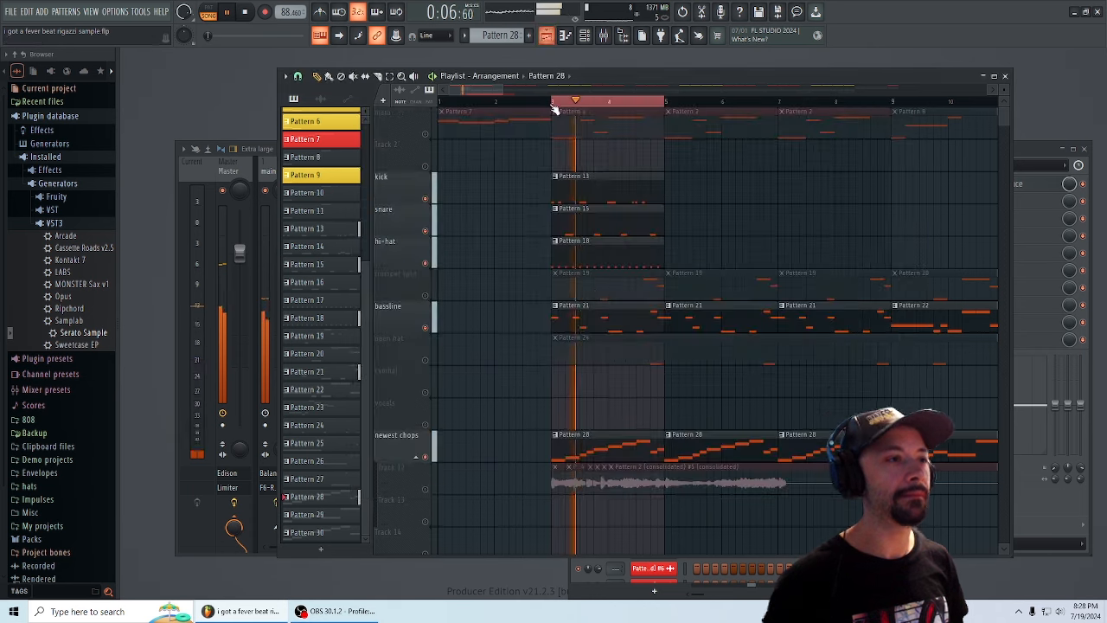
{"action": "double_click", "coordinate": [590, 259]}
{"action": "key", "text": "space"}
{"action": "key", "text": "space"}
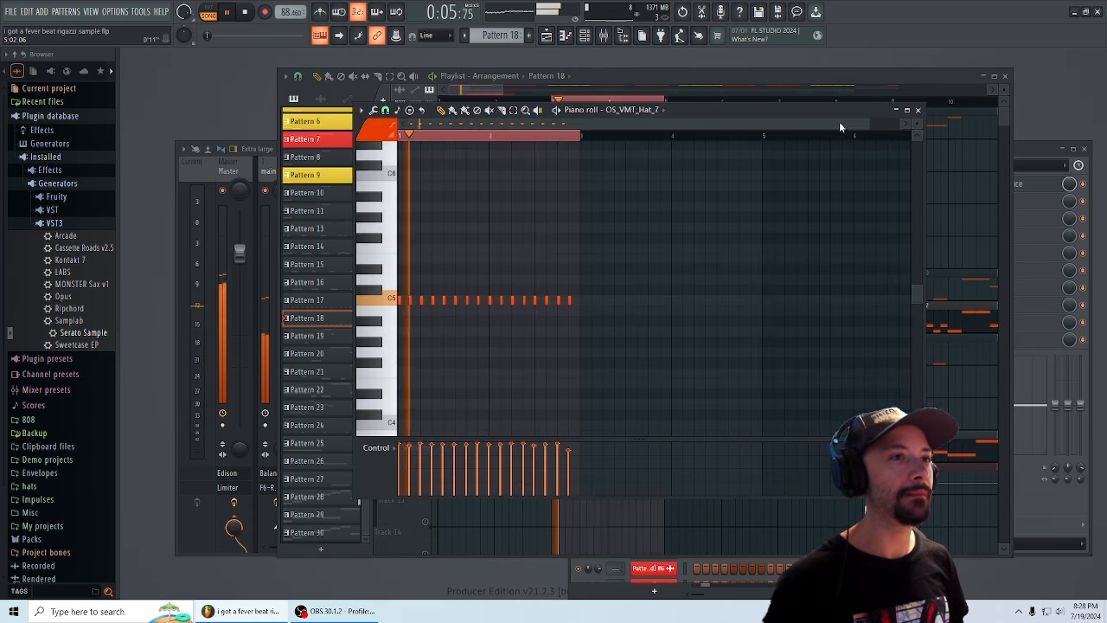
{"action": "left_click_drag", "start_coordinate": [839, 122], "coordinate": [577, 132]}
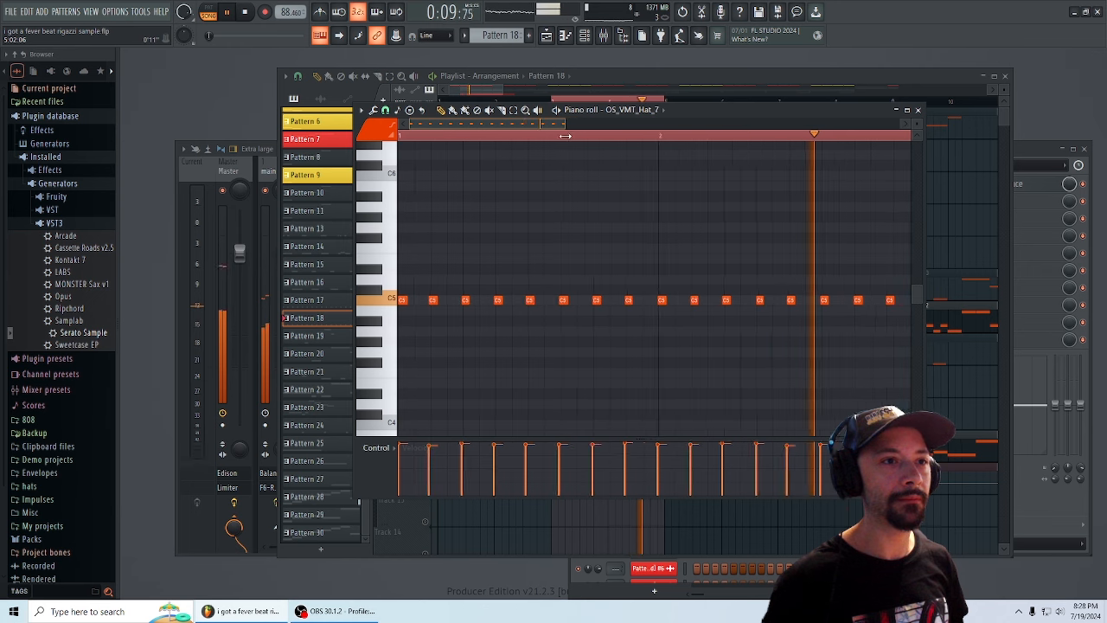
{"action": "mouse_move", "coordinate": [577, 132]}
{"action": "left_mouse_down"}
{"action": "mouse_move", "coordinate": [494, 116]}
{"action": "mouse_move", "coordinate": [557, 132]}
{"action": "left_mouse_up"}
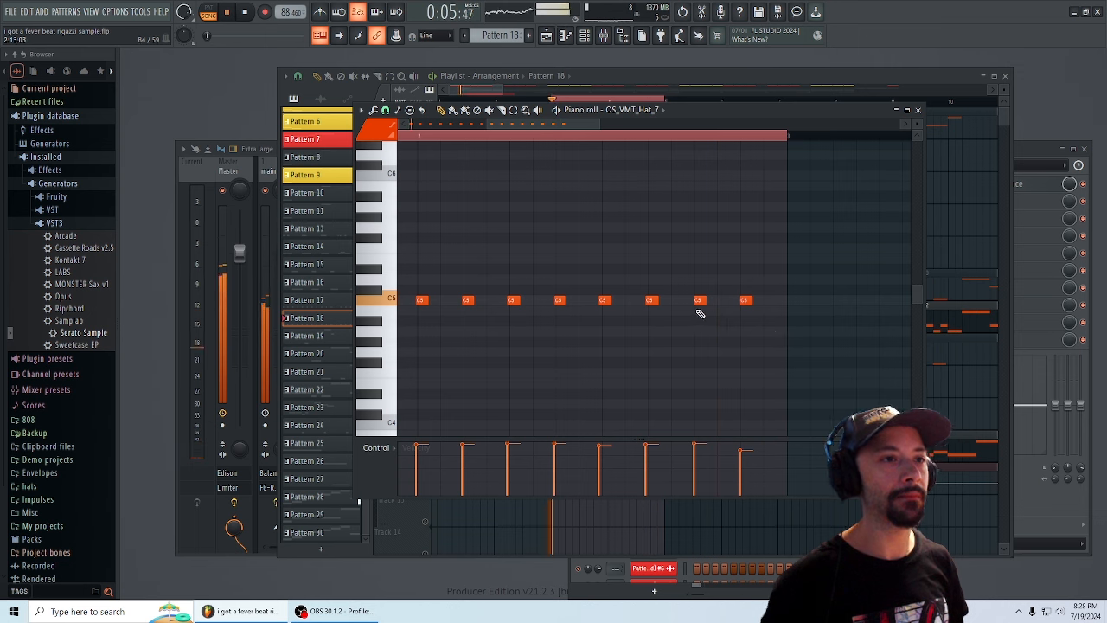
{"action": "left_click_drag", "start_coordinate": [747, 301], "coordinate": [745, 301]}
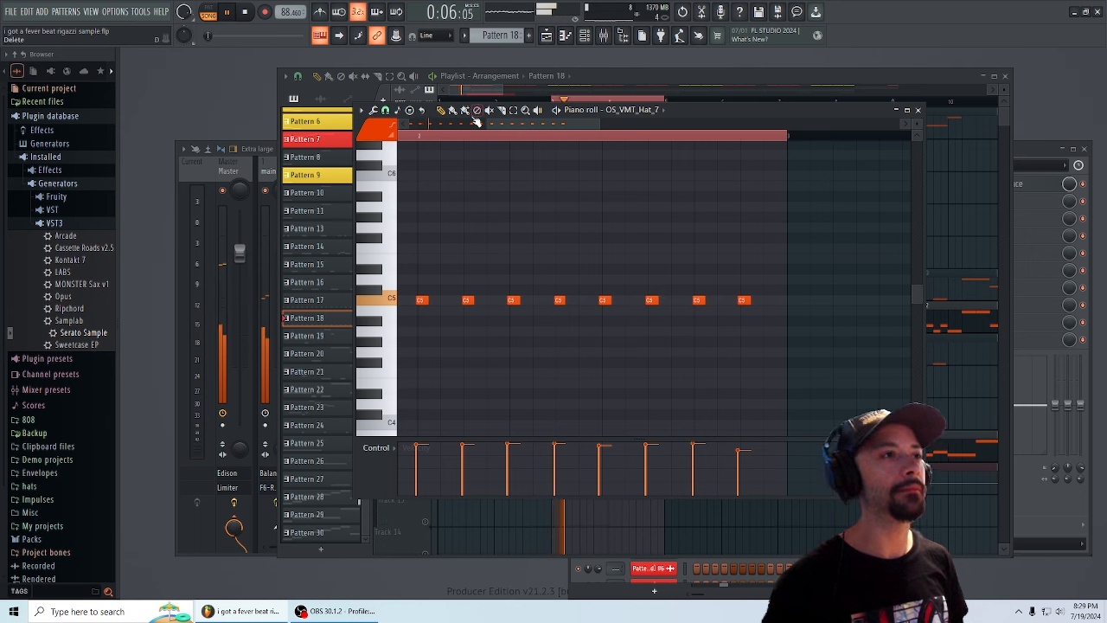
{"action": "left_click_drag", "start_coordinate": [489, 121], "coordinate": [403, 123]}
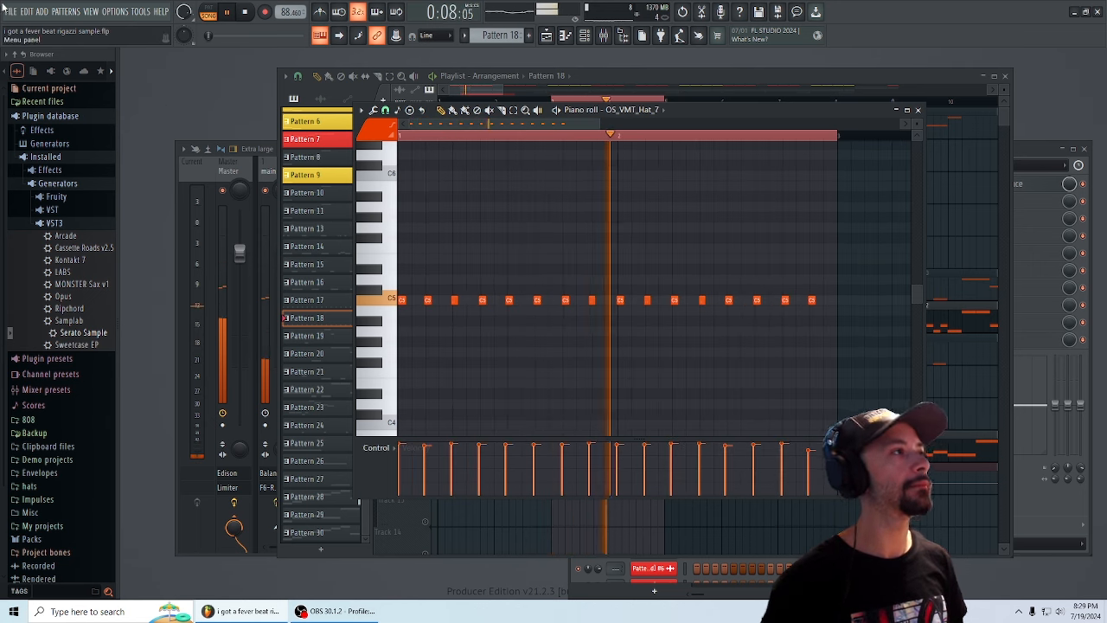
{"action": "left_click", "coordinate": [11, 12]}
{"action": "left_click", "coordinate": [27, 64]}
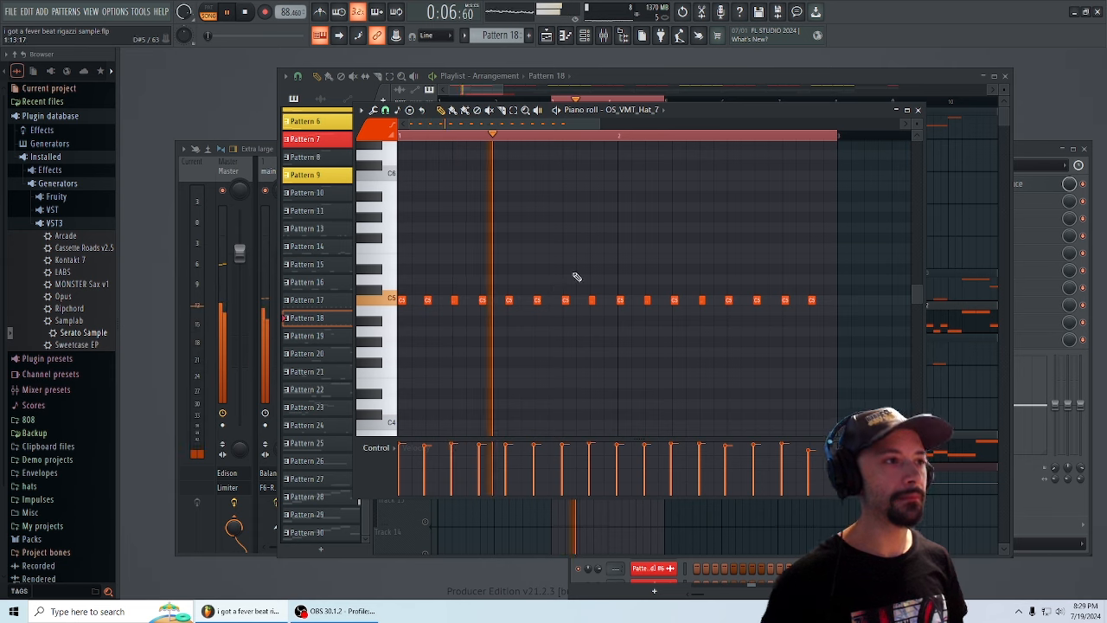
- Fill bars 3 to 11 with kick Pattern 14, snare Pattern 16 and hi-hat Pattern 17 clips, and unmute the open hat and cymbal tracks
{"action": "left_click_drag", "start_coordinate": [600, 122], "coordinate": [588, 122]}
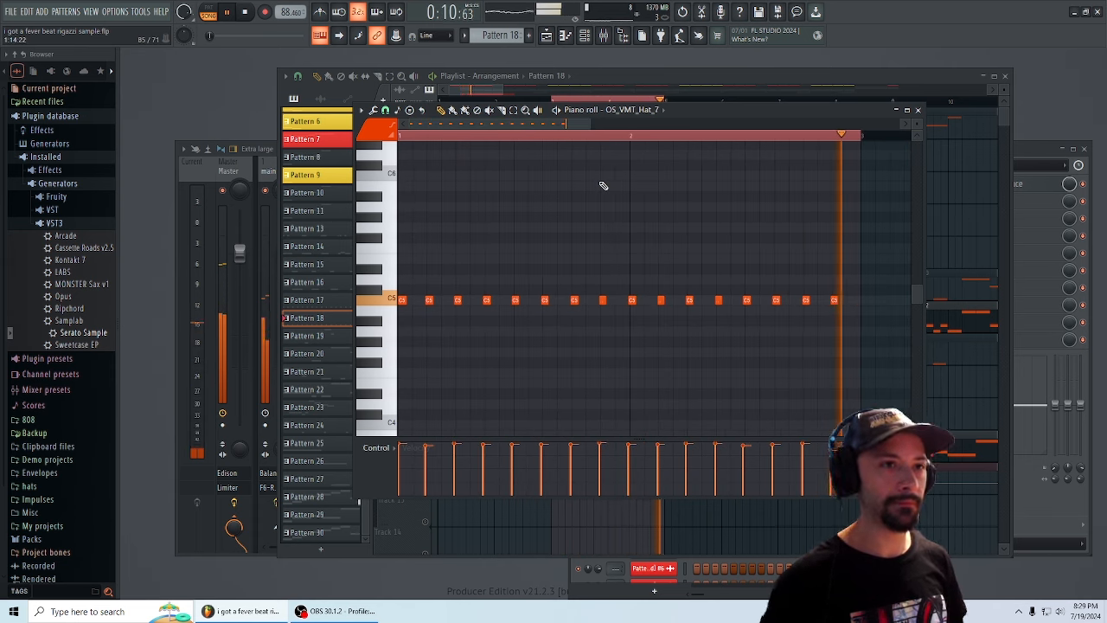
{"action": "left_click", "coordinate": [598, 80]}
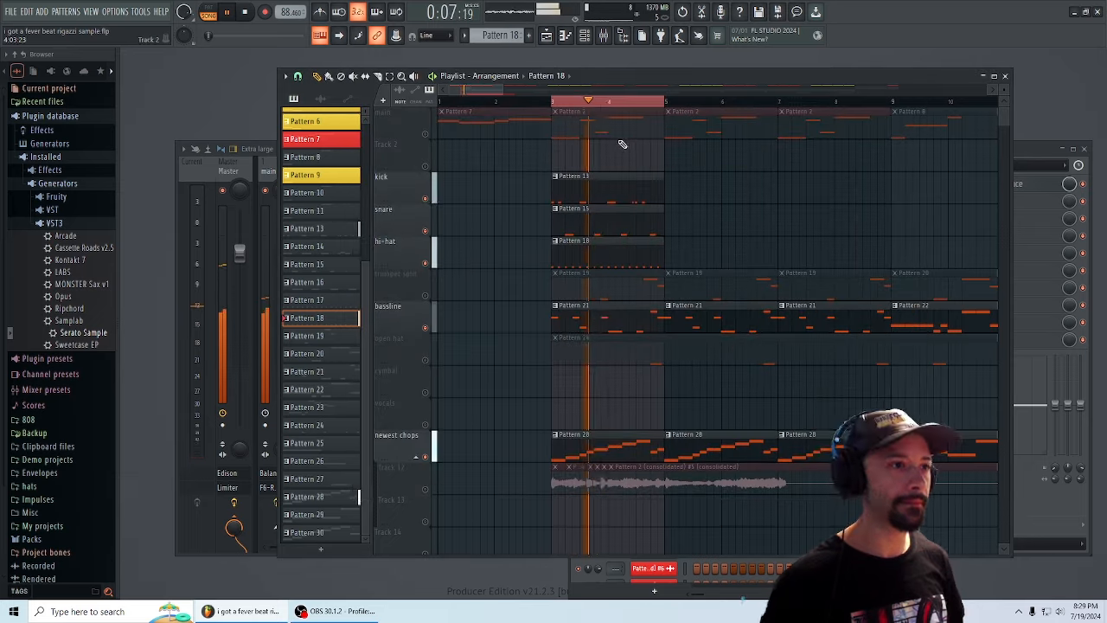
{"action": "left_click_drag", "start_coordinate": [500, 92], "coordinate": [775, 87]}
{"action": "left_click_drag", "start_coordinate": [609, 252], "coordinate": [852, 182]}
{"action": "left_click_drag", "start_coordinate": [783, 88], "coordinate": [908, 90]}
{"action": "left_click_drag", "start_coordinate": [971, 269], "coordinate": [456, 210]}
{"action": "left_click", "coordinate": [557, 202]}
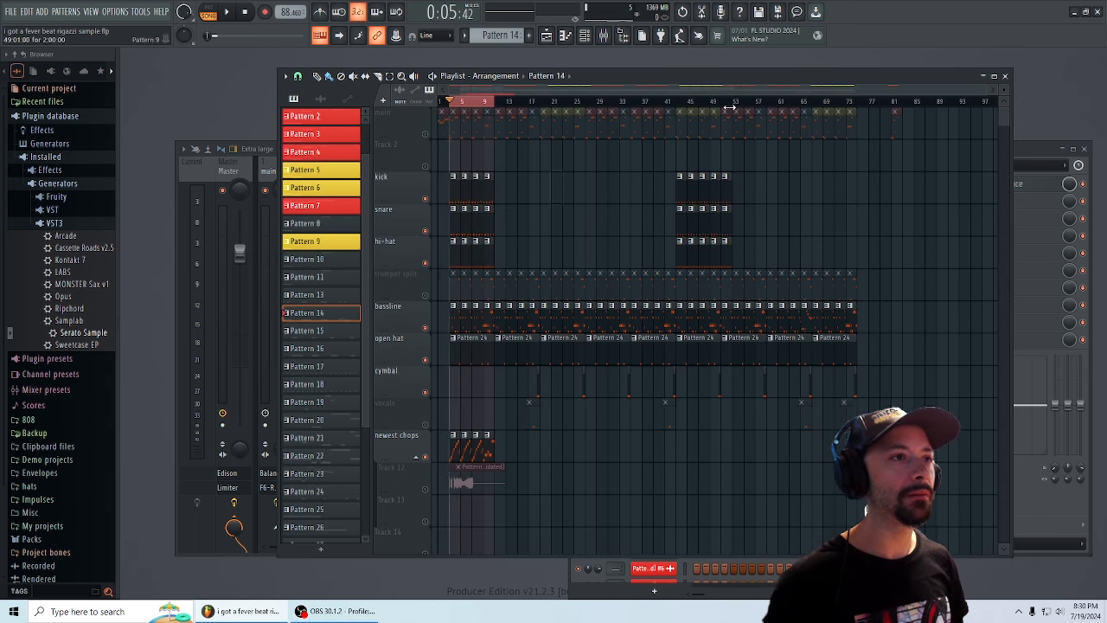
{"action": "left_click_drag", "start_coordinate": [983, 89], "coordinate": [662, 90]}
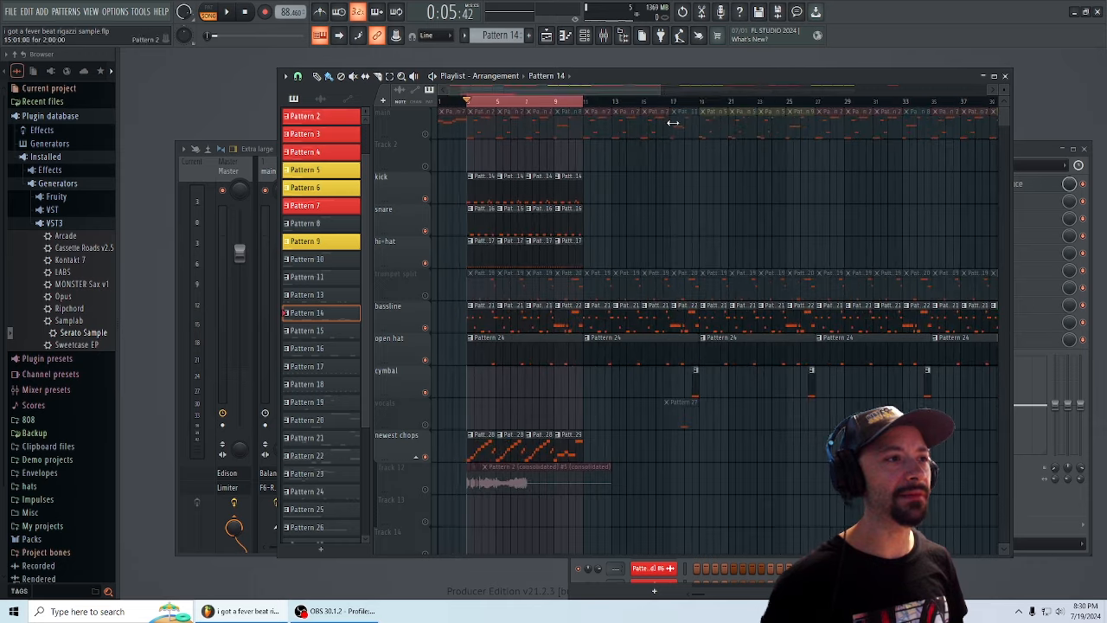
- Play back the arranged drums, bassline and newest chops over the loop, saving the project before stopping playback
{"action": "key", "text": "space"}
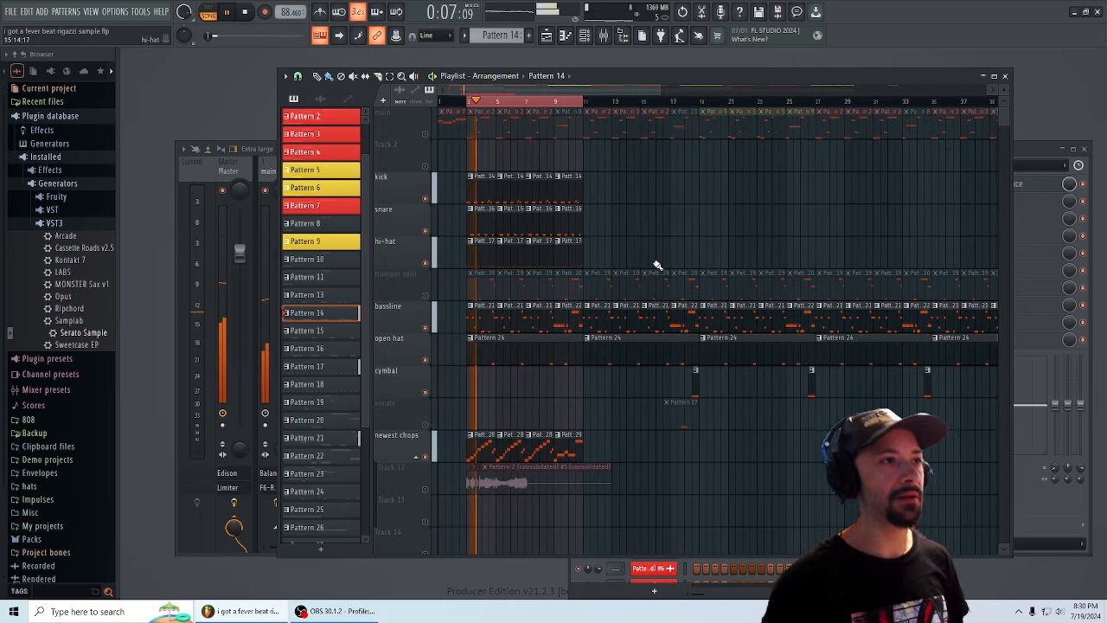
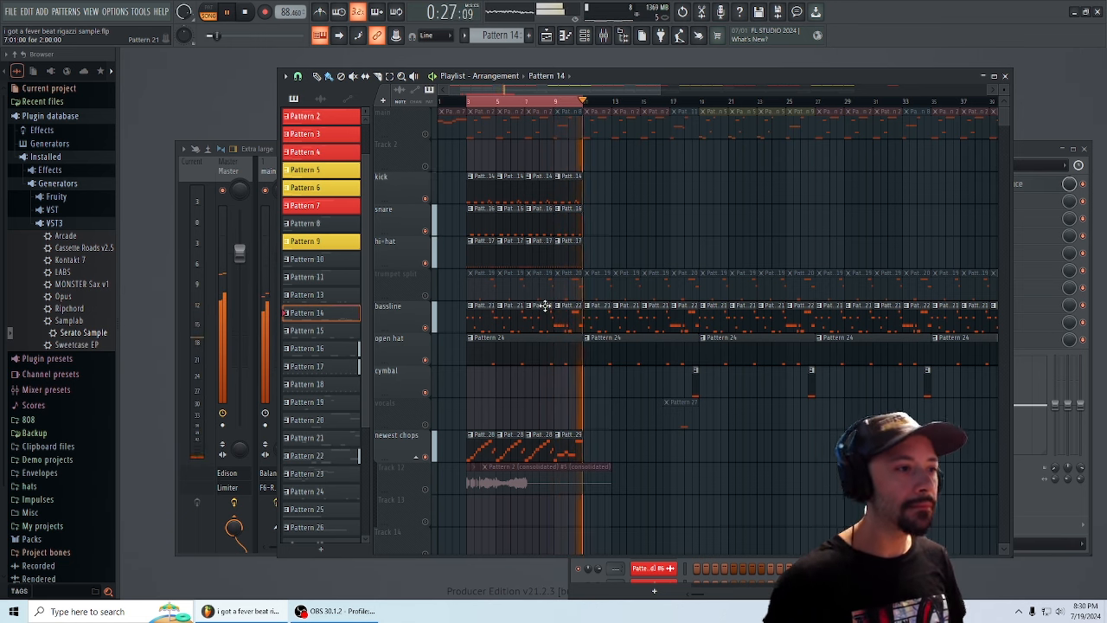
{"action": "left_click", "coordinate": [10, 12]}
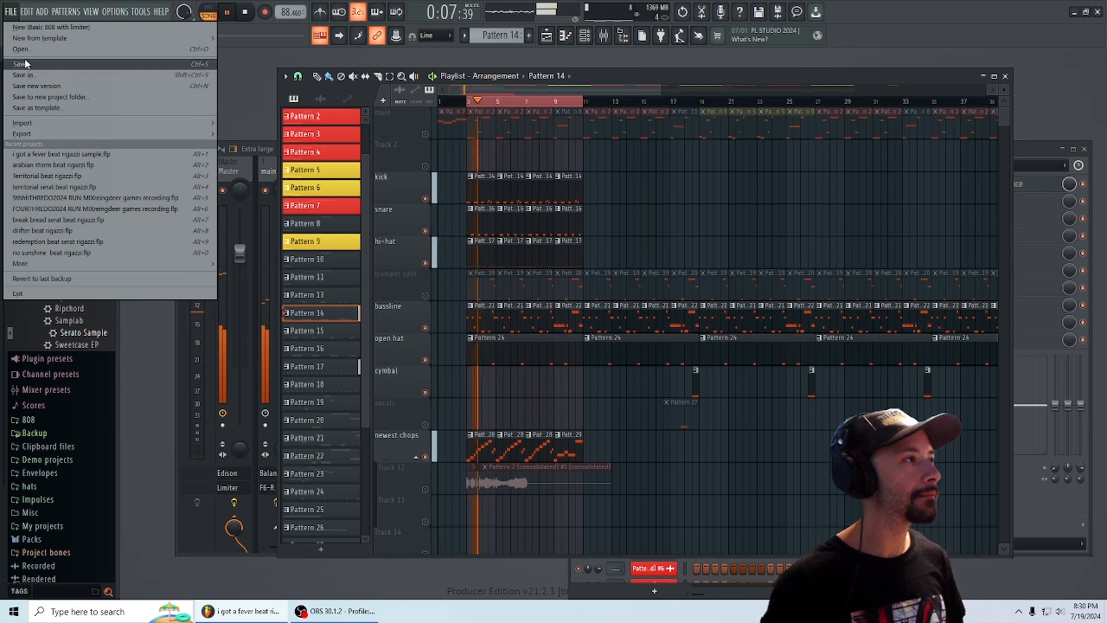
{"action": "left_click", "coordinate": [21, 65]}
{"action": "left_click_drag", "start_coordinate": [606, 73], "coordinate": [617, 71]}
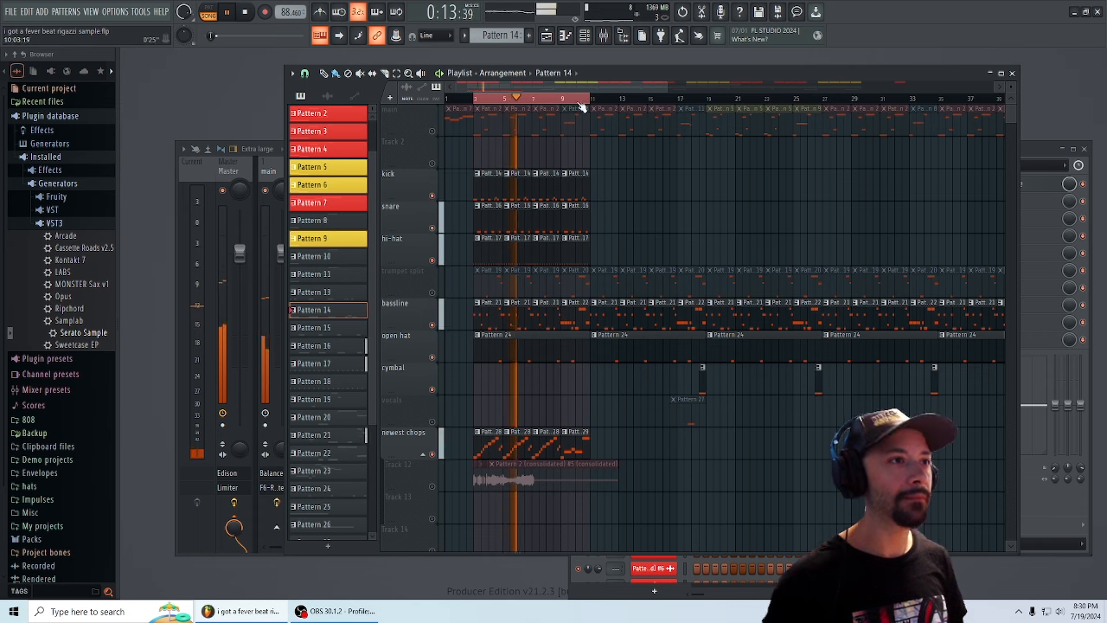
{"action": "key", "text": "space"}
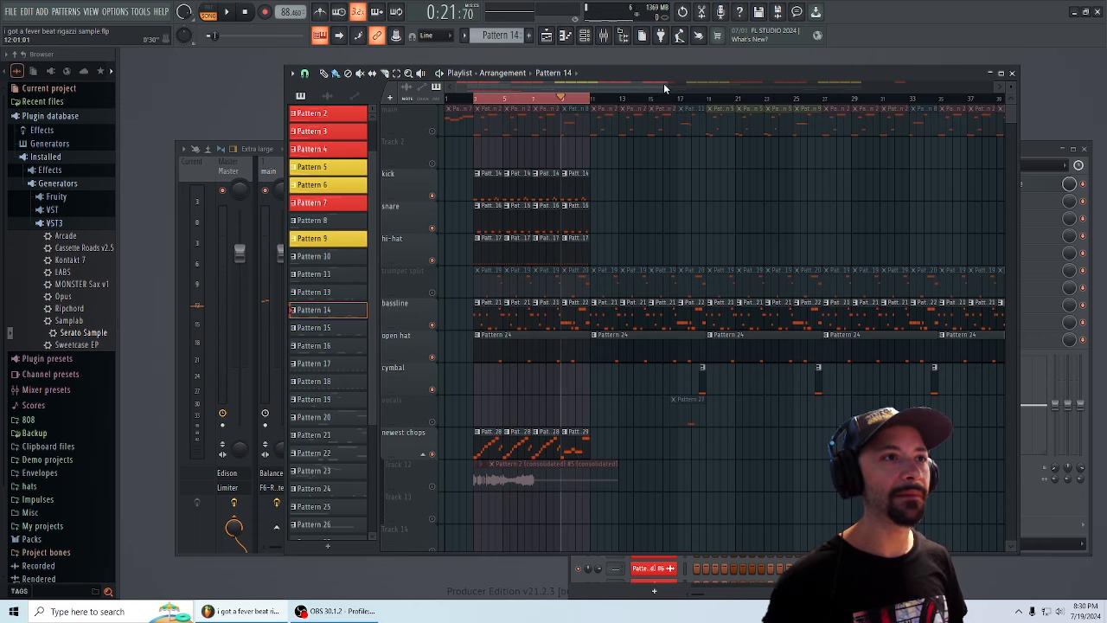
- Raise the C5 chop note in Pattern 29 to F5, listening to the section from bar 9 before and after the change
{"action": "left_click_drag", "start_coordinate": [664, 83], "coordinate": [583, 86]}
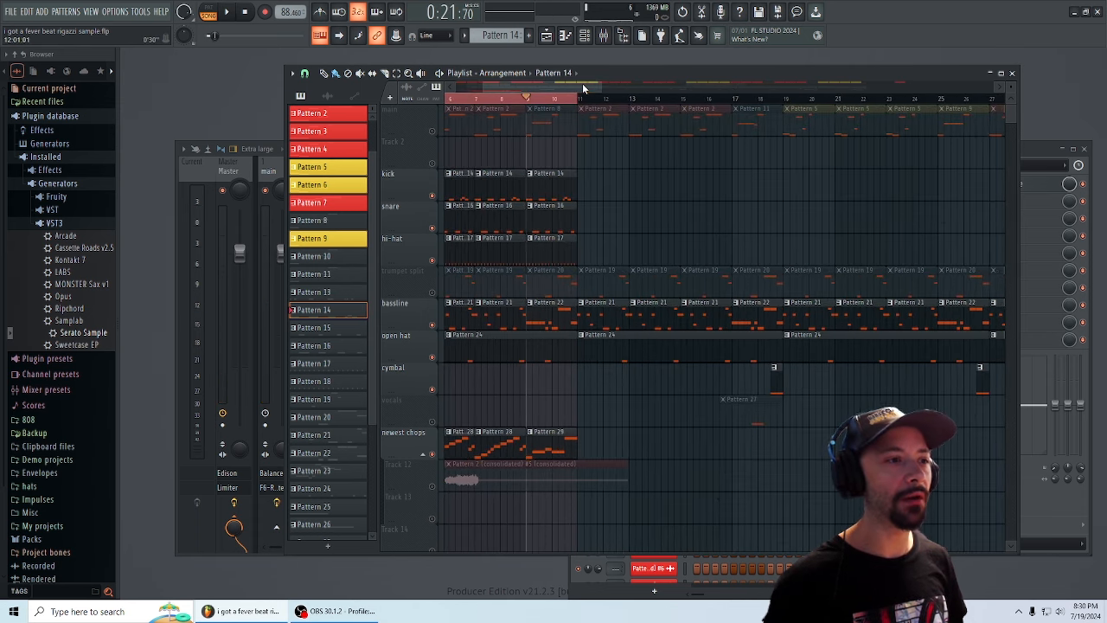
{"action": "key", "text": "space"}
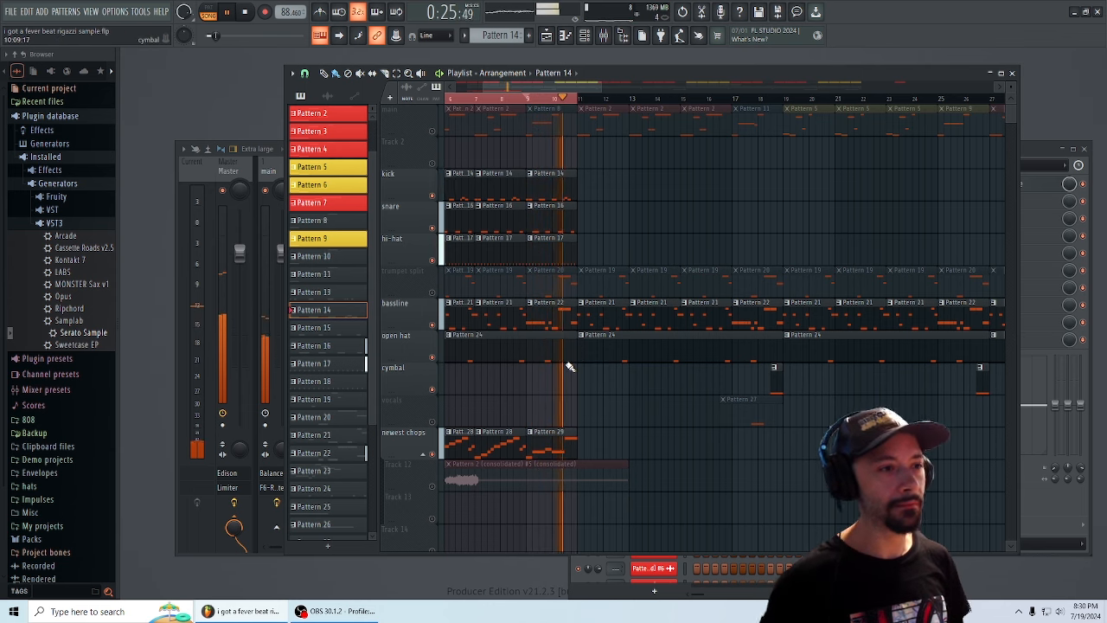
{"action": "key", "text": "space"}
{"action": "key", "text": "space"}
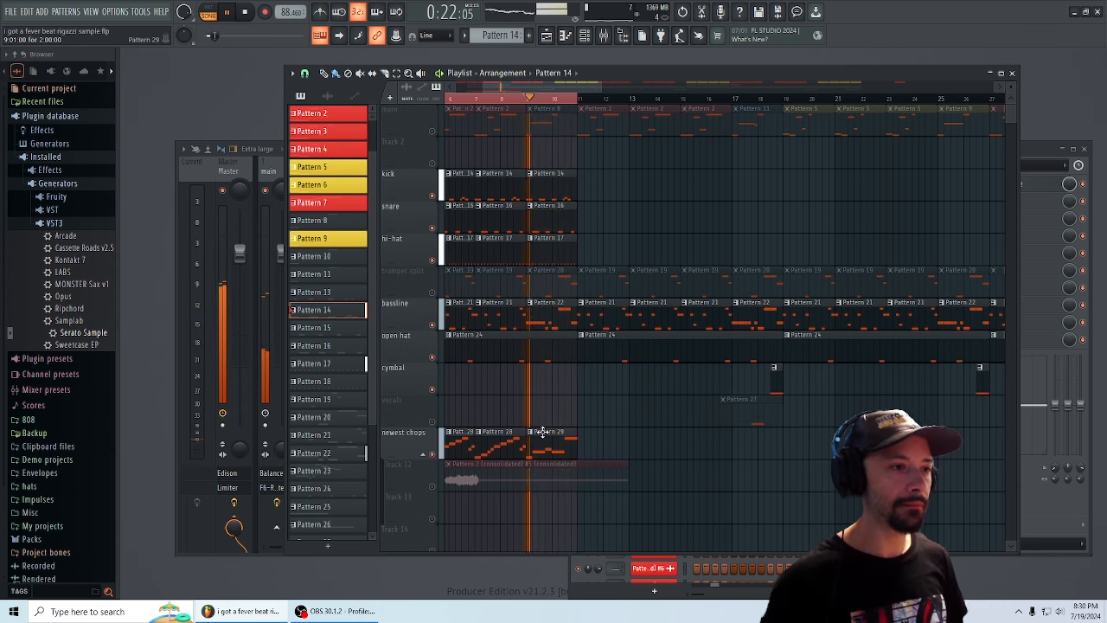
{"action": "key", "text": "space"}
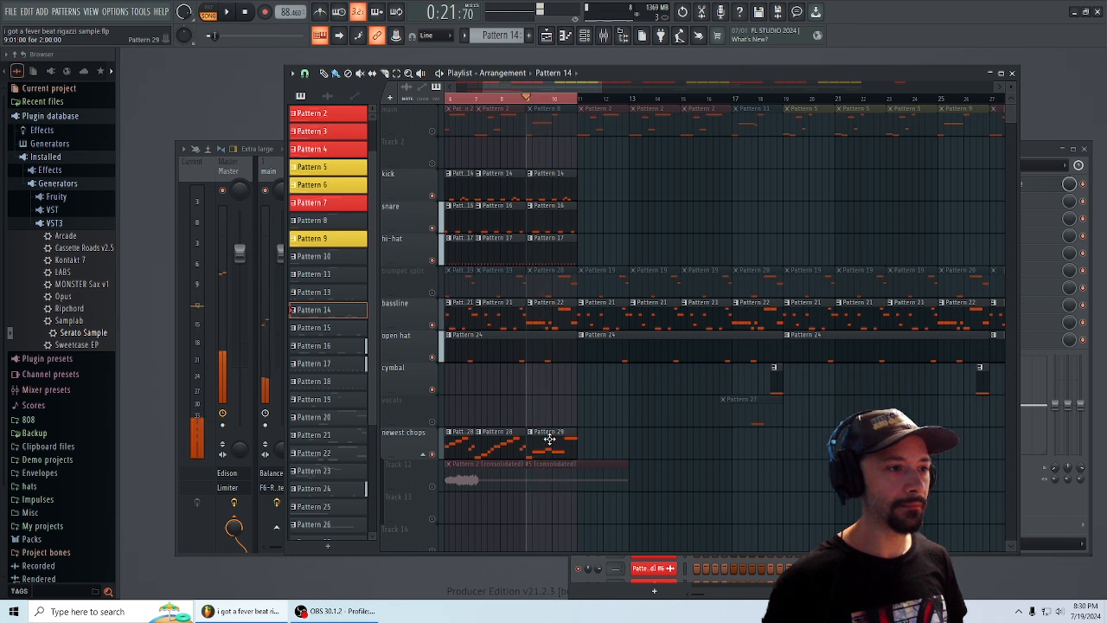
{"action": "double_click", "coordinate": [550, 439]}
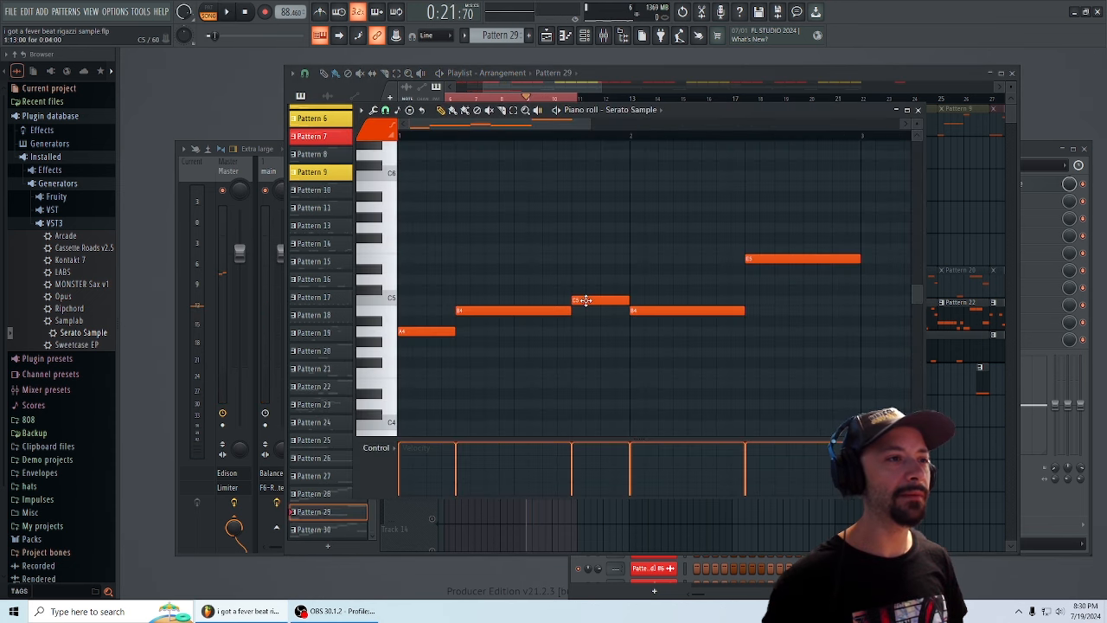
{"action": "left_click_drag", "start_coordinate": [586, 300], "coordinate": [586, 248]}
{"action": "key", "text": "space"}
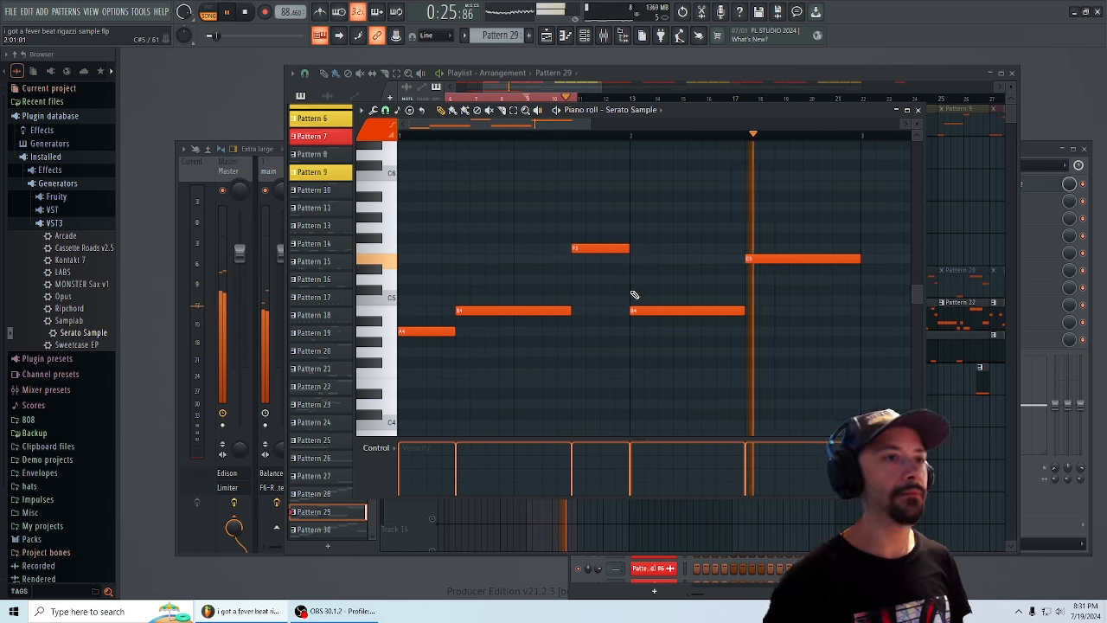
{"action": "key", "text": "space"}
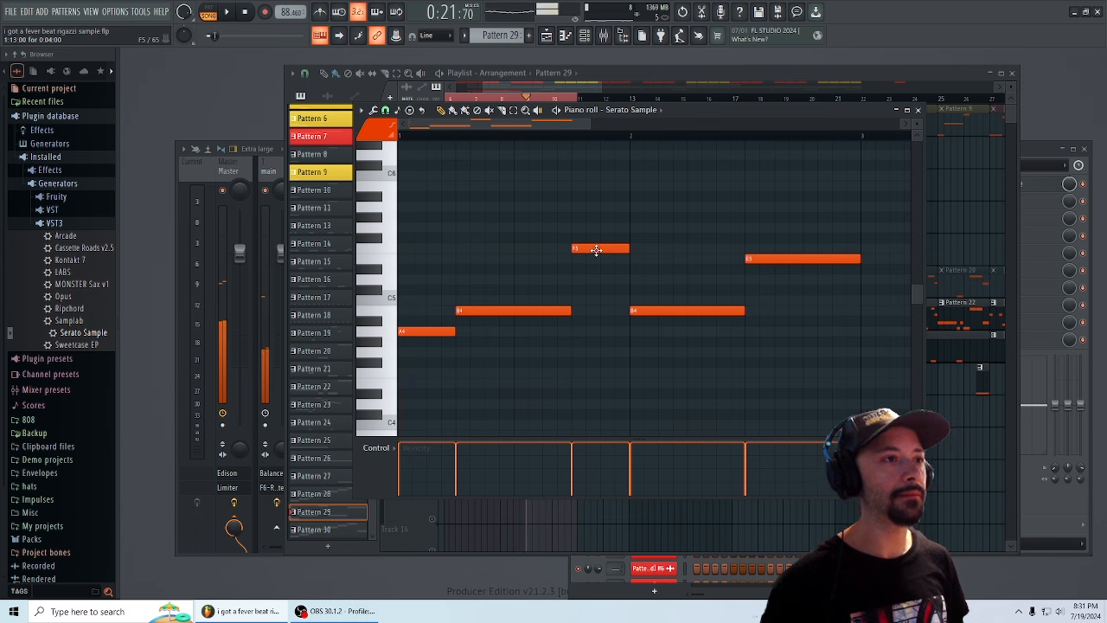
- Lower the third chop note in Pattern 29 to B4, trying E5, F#4 and A4 on the way while playing the section
{"action": "left_click_drag", "start_coordinate": [598, 222], "coordinate": [596, 270]}
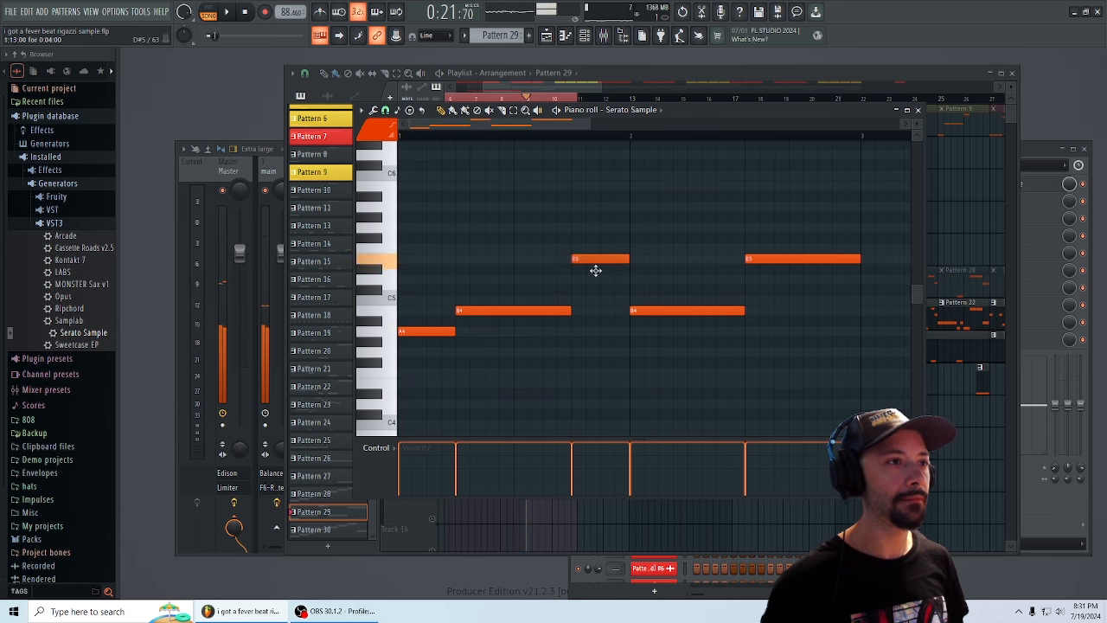
{"action": "left_click_drag", "start_coordinate": [602, 338], "coordinate": [600, 356]}
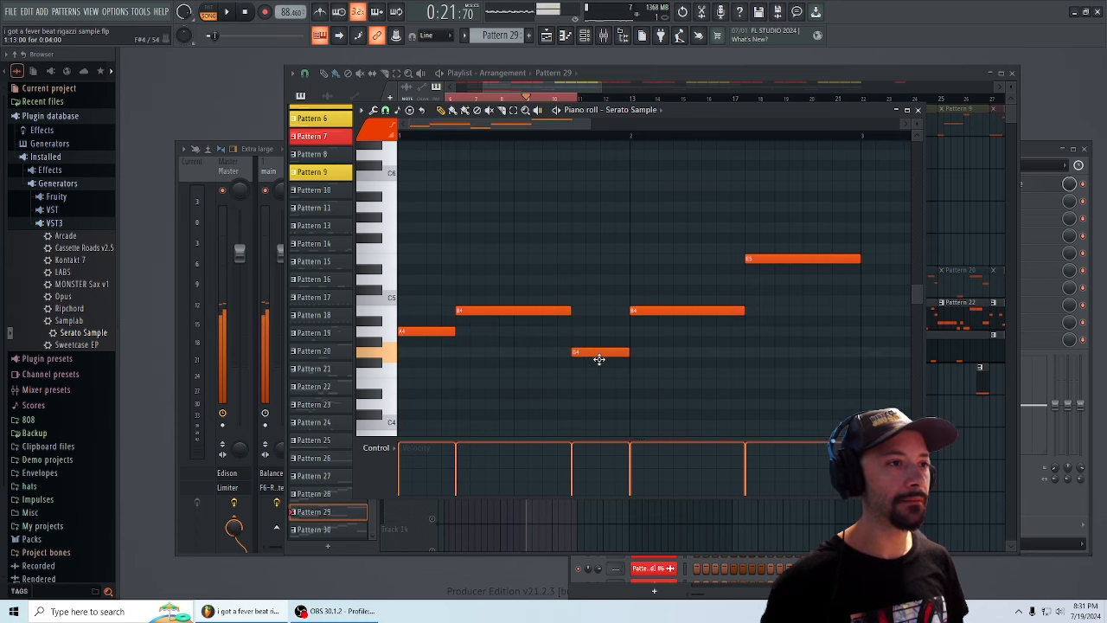
{"action": "key", "text": "space"}
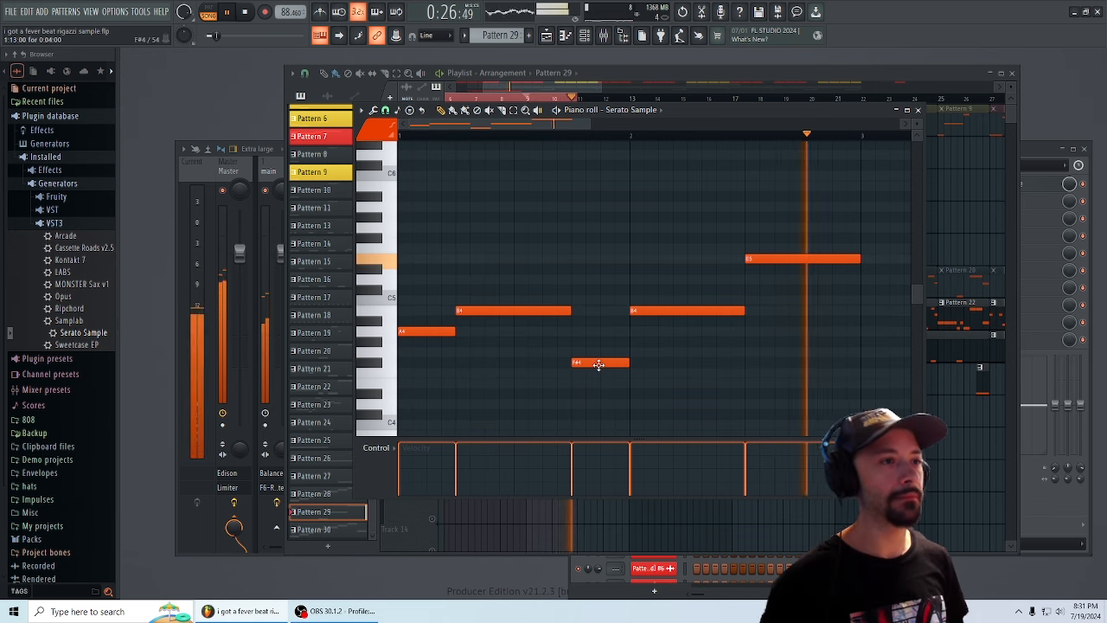
{"action": "left_click_drag", "start_coordinate": [598, 365], "coordinate": [598, 331]}
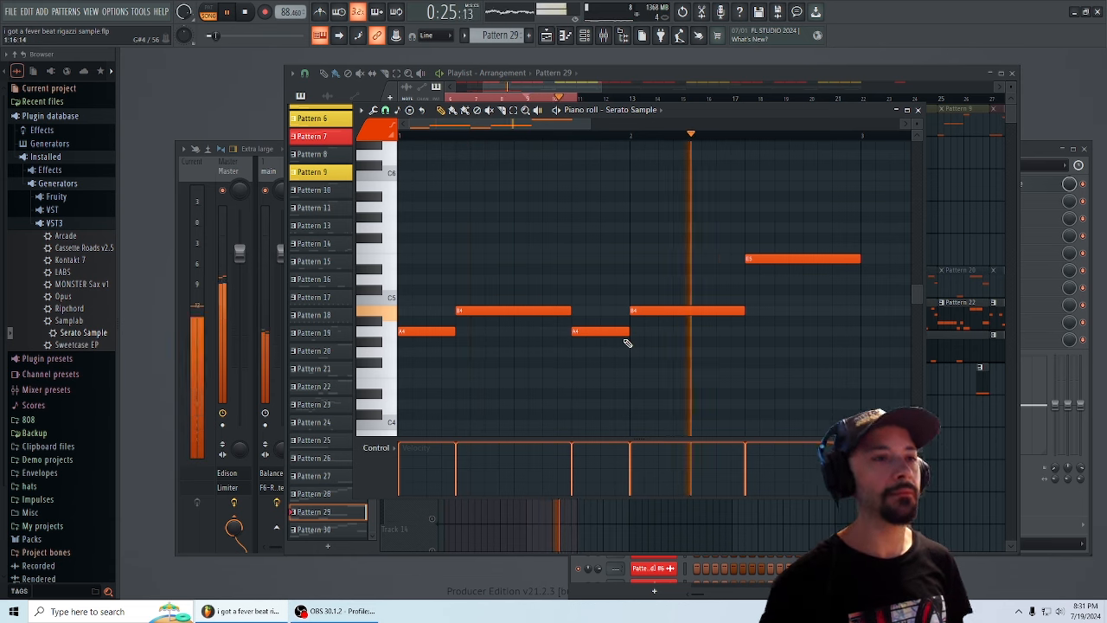
{"action": "left_click_drag", "start_coordinate": [609, 333], "coordinate": [600, 308]}
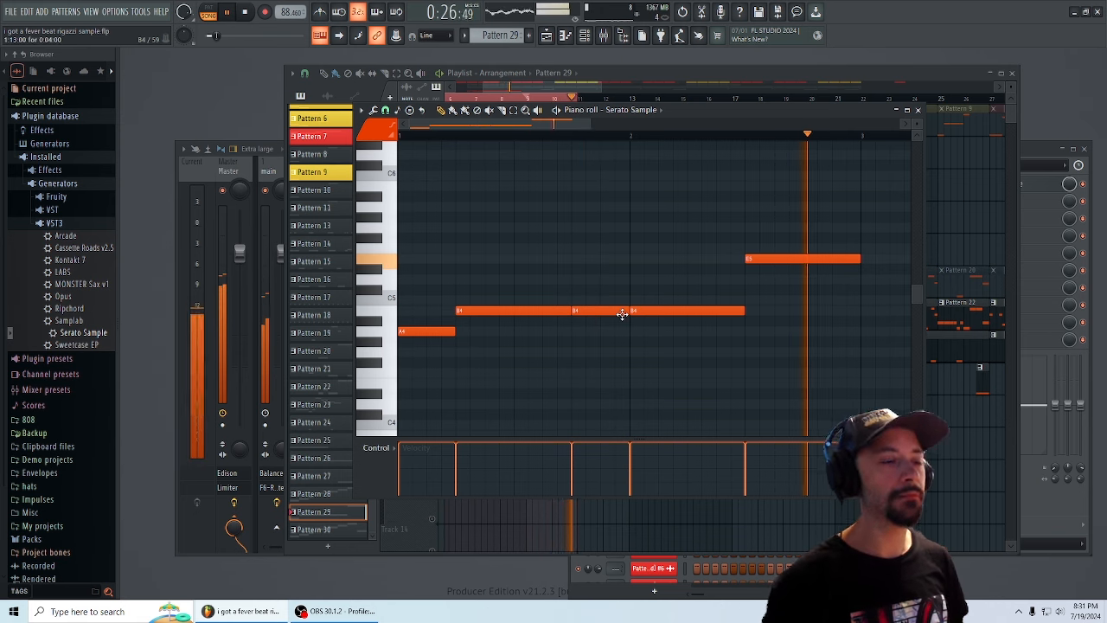
- Replace the long B4 chop at bar 2 of Pattern 29 with a shorter C5 note followed by a new F5 note, auditioning the result
{"action": "left_click_drag", "start_coordinate": [742, 310], "coordinate": [689, 311]}
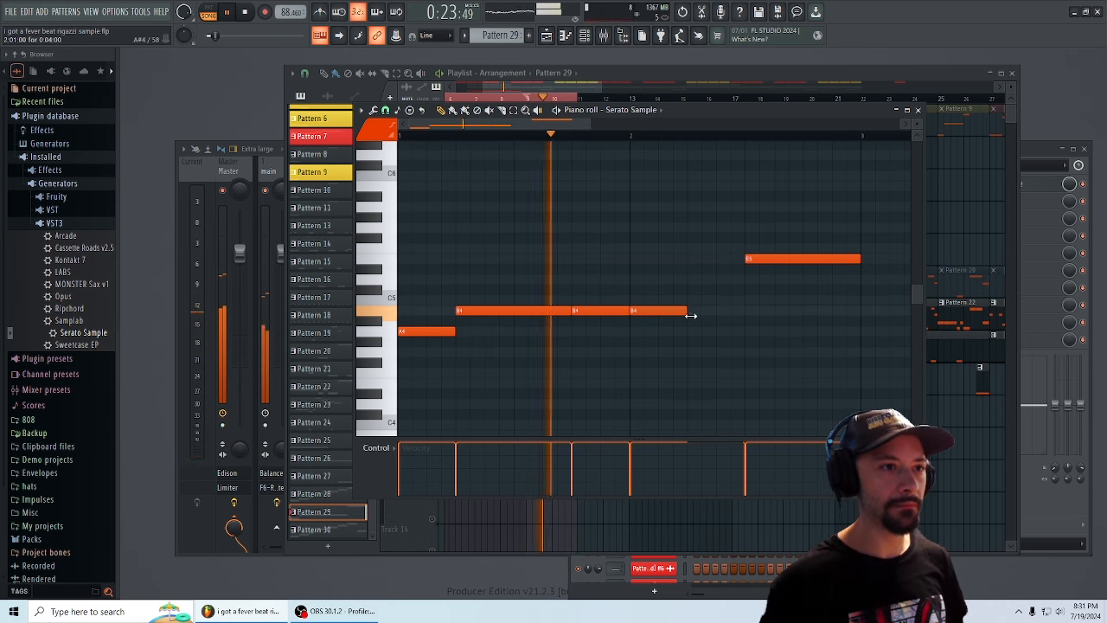
{"action": "left_click", "coordinate": [689, 279]}
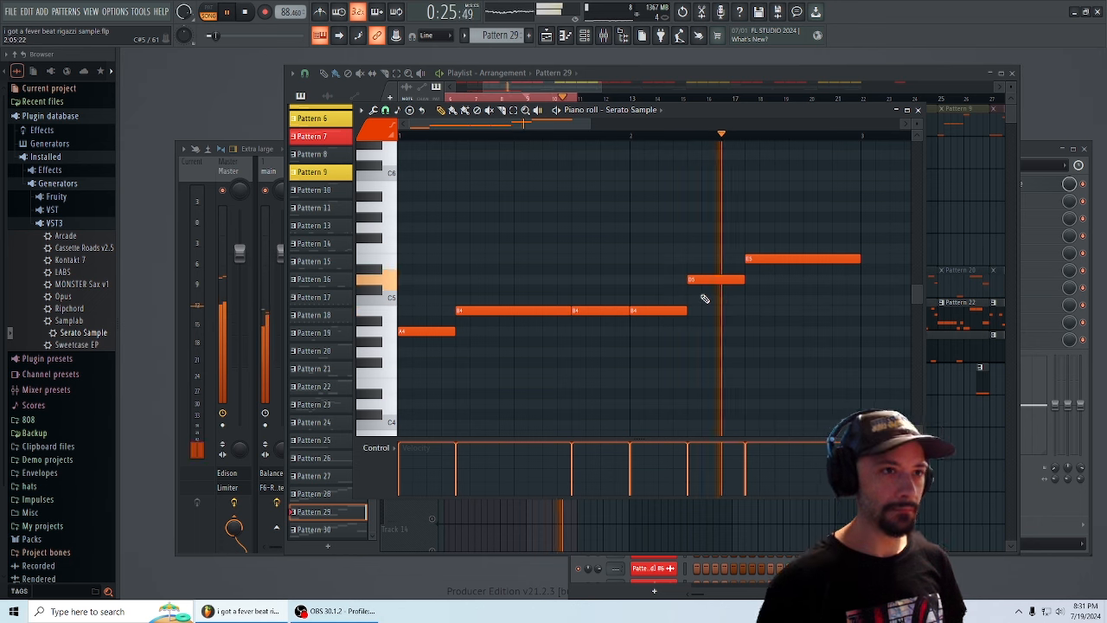
{"action": "key", "text": "space"}
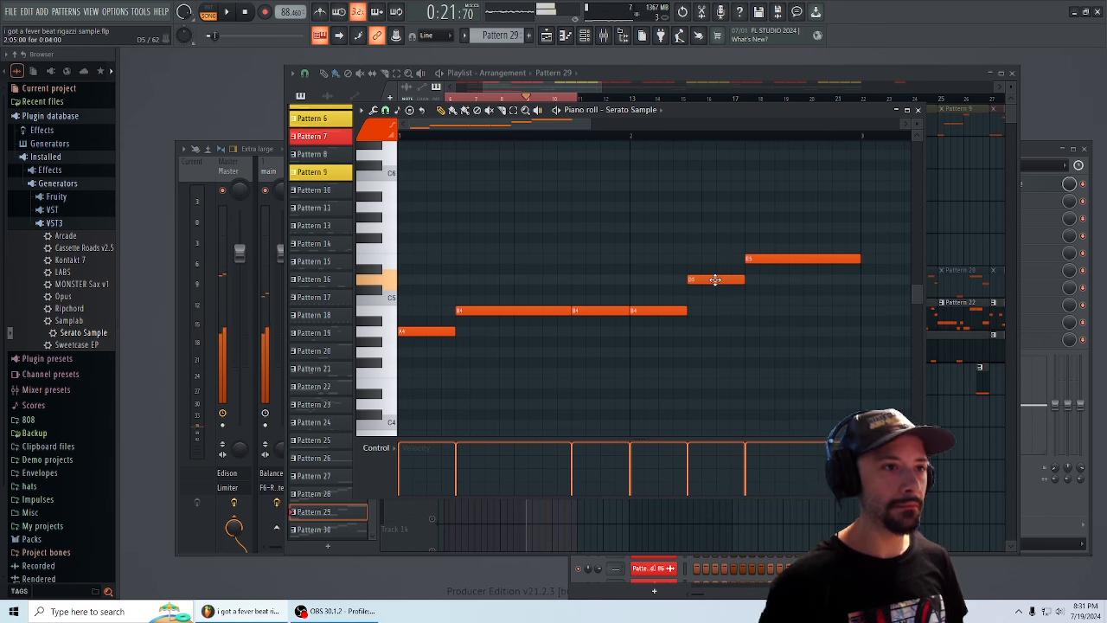
{"action": "mouse_move", "coordinate": [712, 267]}
{"action": "left_mouse_down"}
{"action": "mouse_move", "coordinate": [709, 235]}
{"action": "mouse_move", "coordinate": [715, 261]}
{"action": "mouse_move", "coordinate": [710, 248]}
{"action": "left_mouse_up"}
{"action": "key", "text": "space"}
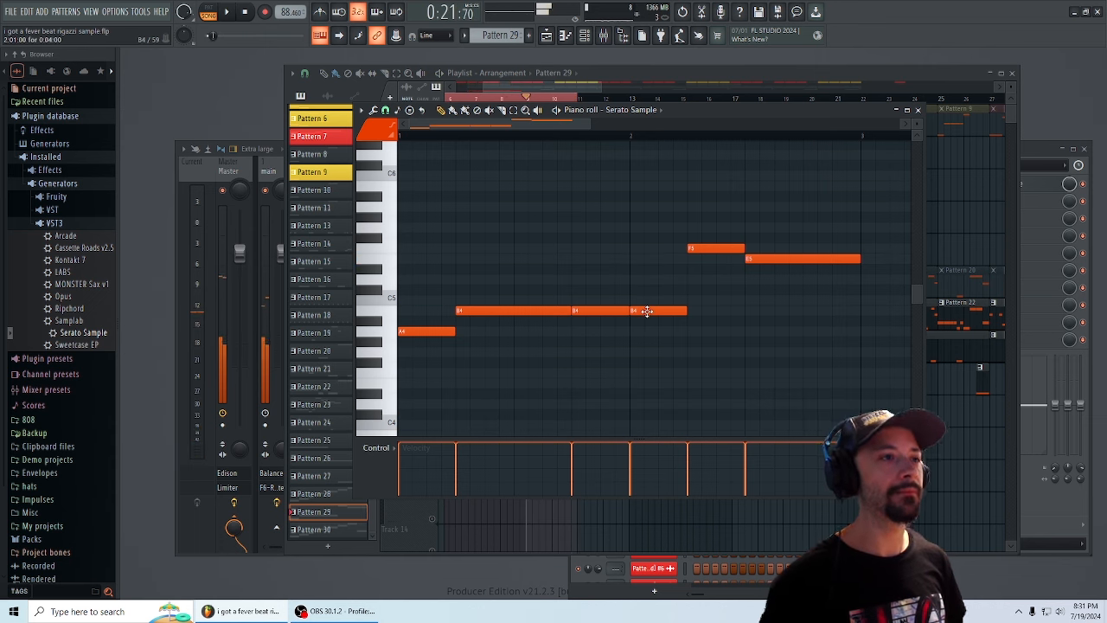
{"action": "key", "text": "space"}
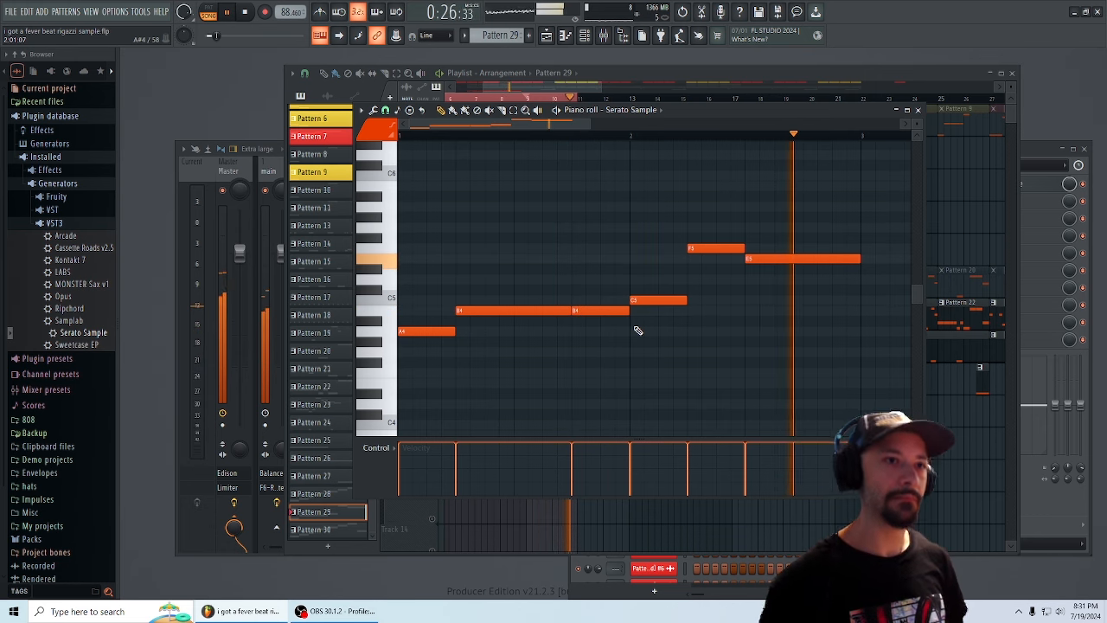
- Save the project and listen to the looped bars 3 to 11 with the playlist in view, saving again during playback
{"action": "left_click", "coordinate": [12, 12]}
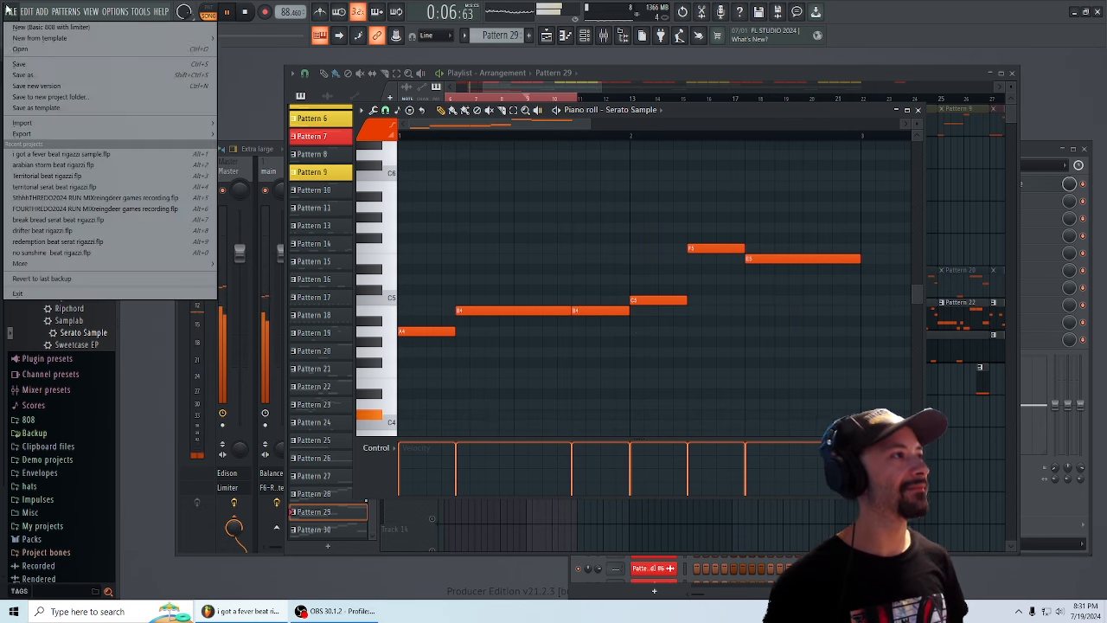
{"action": "left_click", "coordinate": [27, 64]}
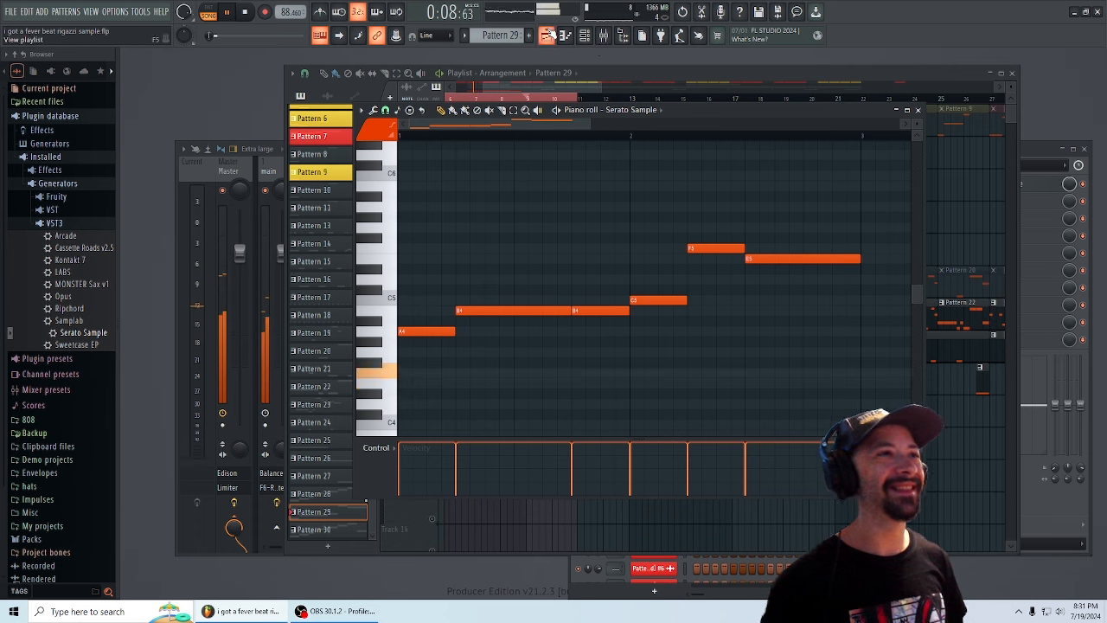
{"action": "left_click", "coordinate": [548, 35]}
{"action": "left_click_drag", "start_coordinate": [485, 87], "coordinate": [454, 88]}
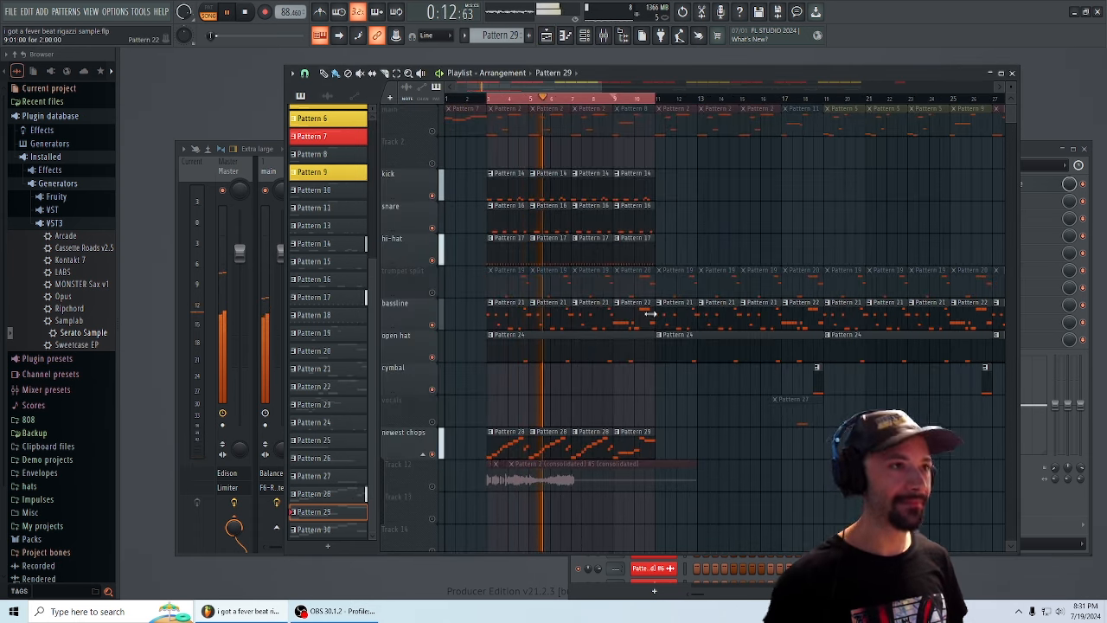
{"action": "left_click", "coordinate": [11, 11]}
{"action": "left_click", "coordinate": [22, 65]}
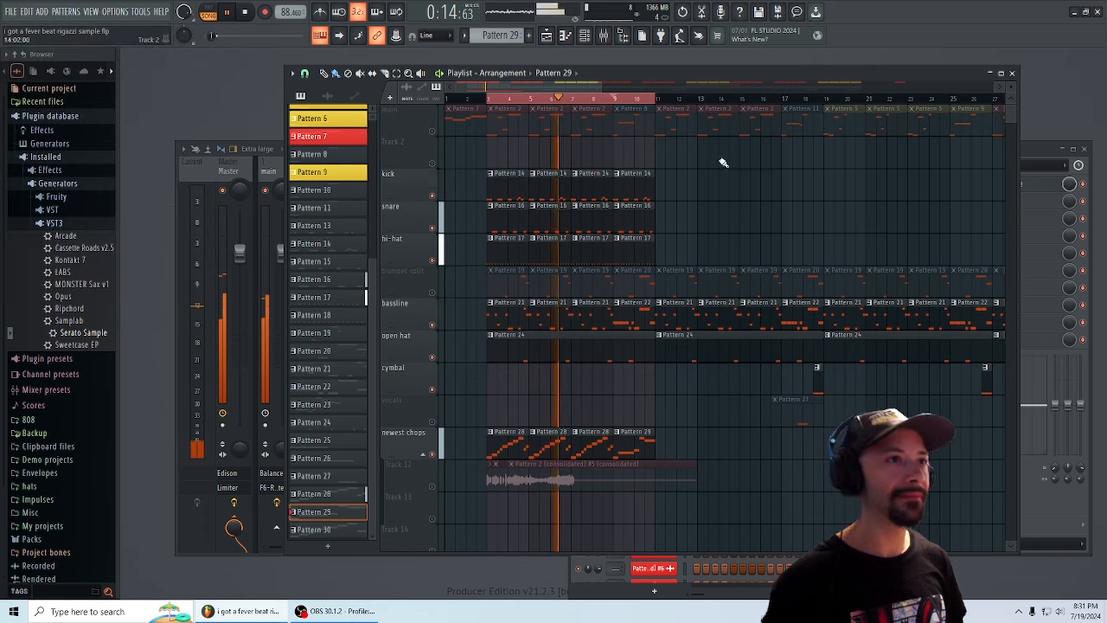
{"action": "scroll", "coordinate": [606, 95], "scroll_direction": "down", "scroll_amount": 2}
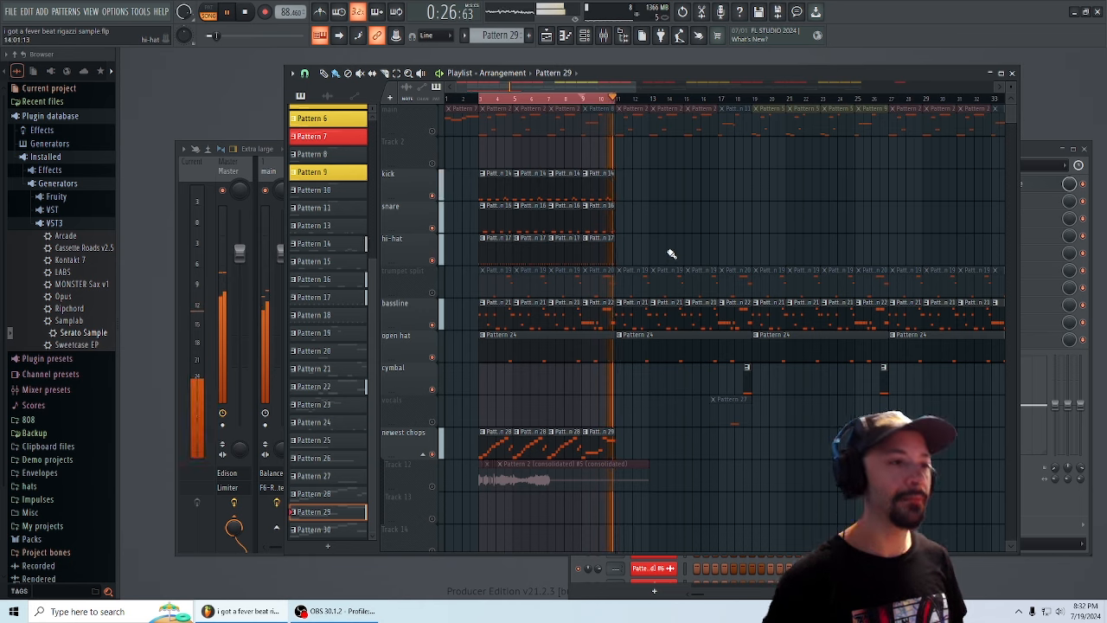
{"action": "left_click", "coordinate": [11, 13]}
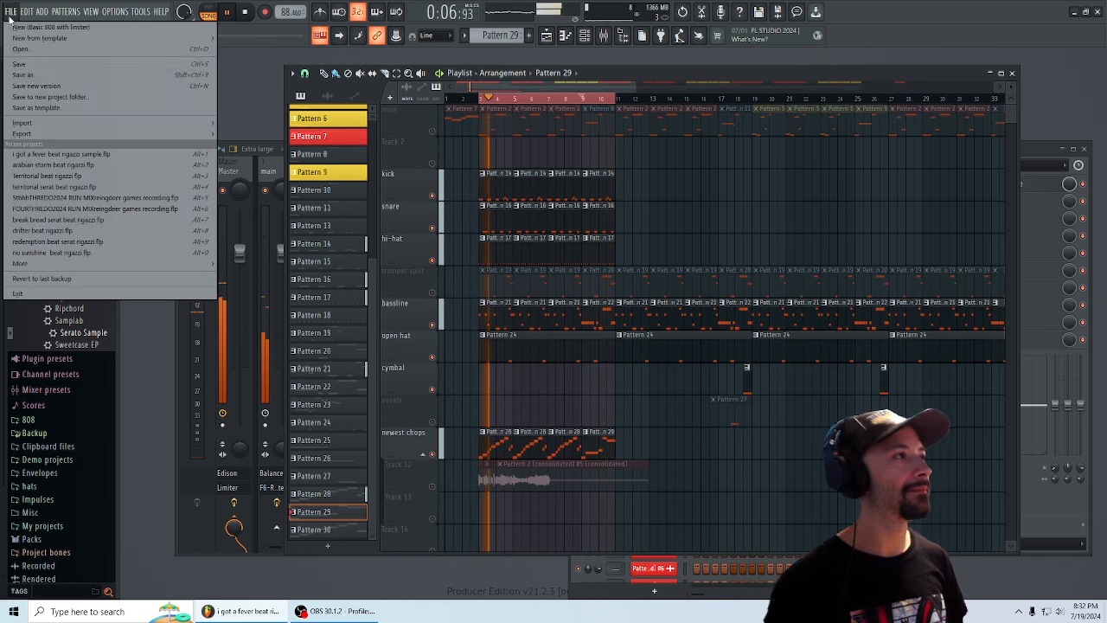
{"action": "left_click", "coordinate": [22, 68]}
- Extend the playlist's time selection from bar 3 to just past the end of the bassline clips, and clear the clip selection
{"action": "left_click_drag", "start_coordinate": [637, 87], "coordinate": [911, 92]}
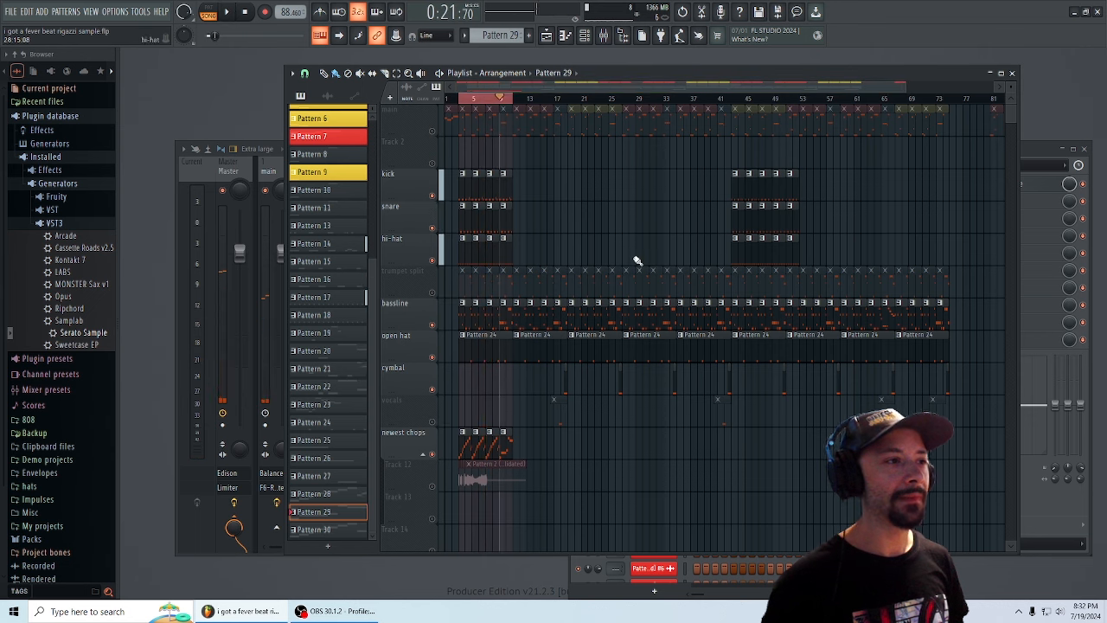
{"action": "left_click_drag", "start_coordinate": [459, 110], "coordinate": [850, 151]}
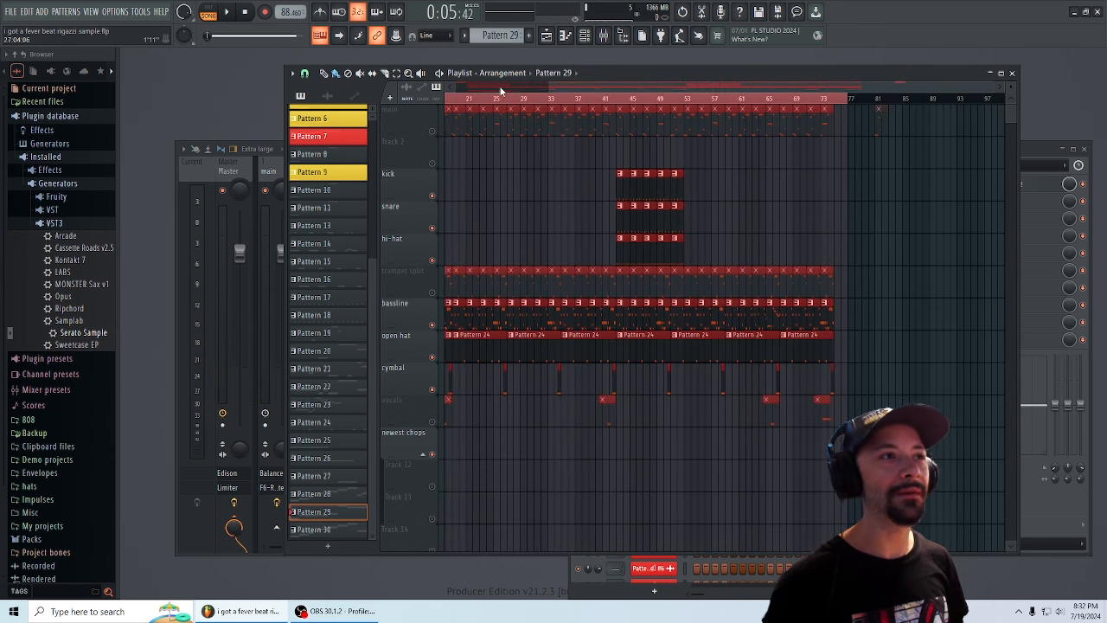
{"action": "left_click_drag", "start_coordinate": [550, 87], "coordinate": [497, 184]}
{"action": "left_click", "coordinate": [923, 174]}
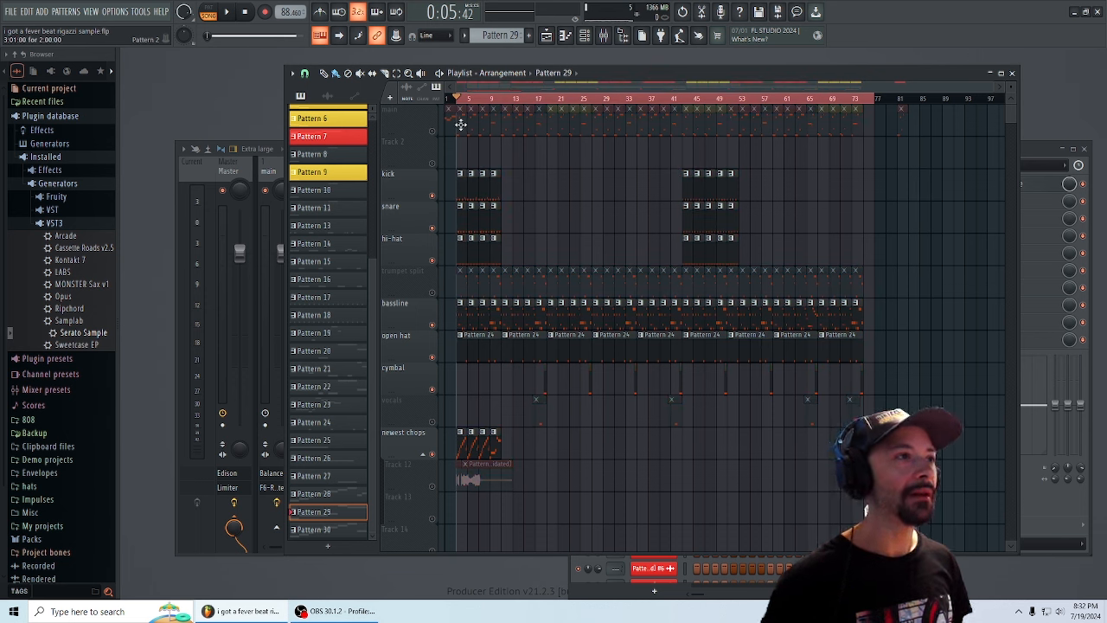
- Delete the main track's clips between the first one and the one at bar 81, plus the drum clips at bars 43 to 53
{"action": "mouse_move", "coordinate": [461, 125]}
{"action": "left_mouse_down"}
{"action": "mouse_move", "coordinate": [847, 144]}
{"action": "mouse_move", "coordinate": [605, 130]}
{"action": "left_mouse_up"}
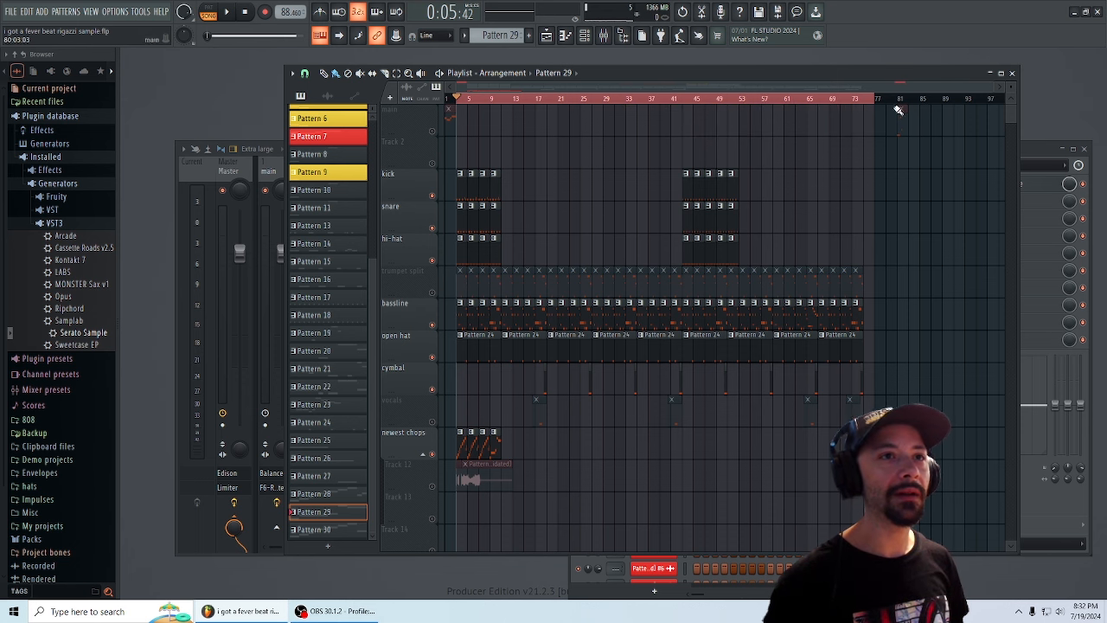
{"action": "left_click_drag", "start_coordinate": [803, 261], "coordinate": [684, 172]}
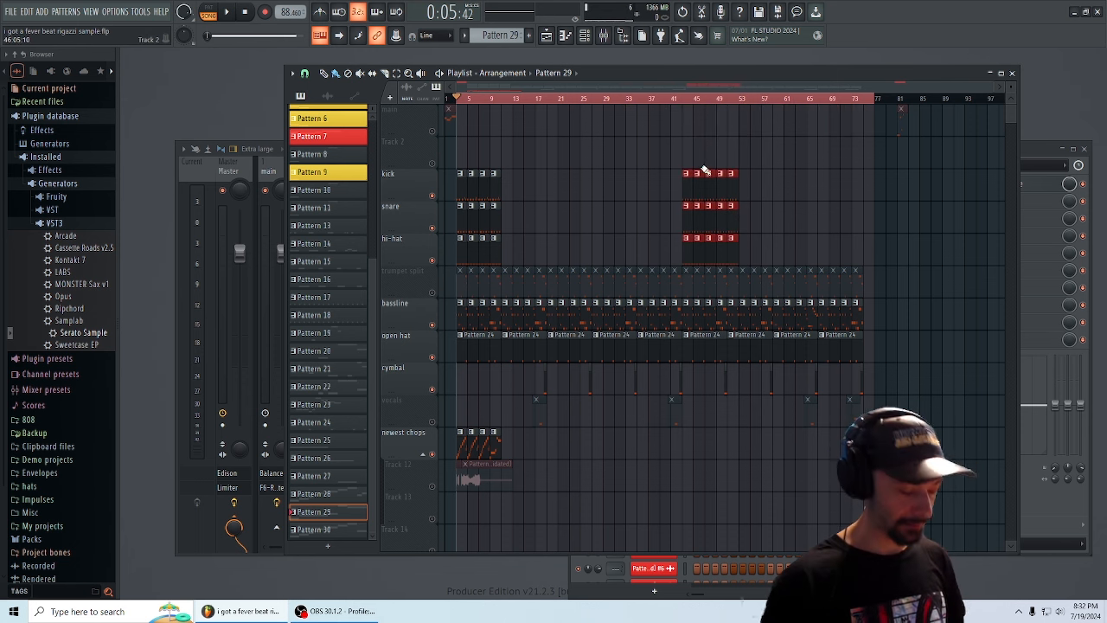
{"action": "key", "text": "Delete"}
- Repeat the kick, snare, hi-hat and newest chops clips from bars 3 to 11 across the rest of the arrangement
{"action": "left_click_drag", "start_coordinate": [550, 263], "coordinate": [456, 168]}
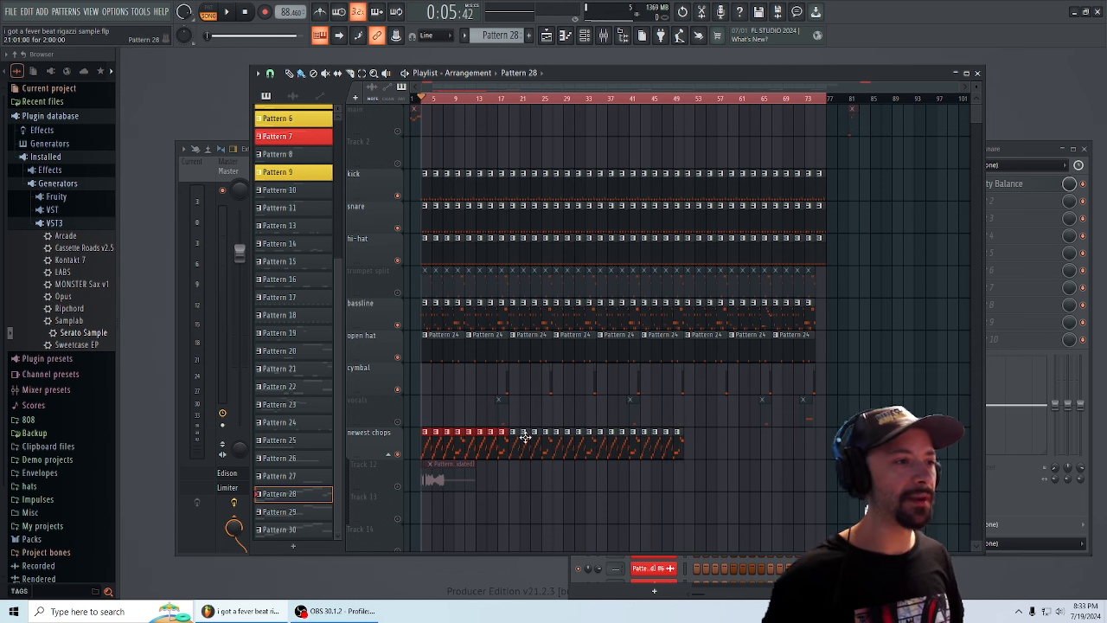
{"action": "left_click_drag", "start_coordinate": [460, 444], "coordinate": [738, 445]}
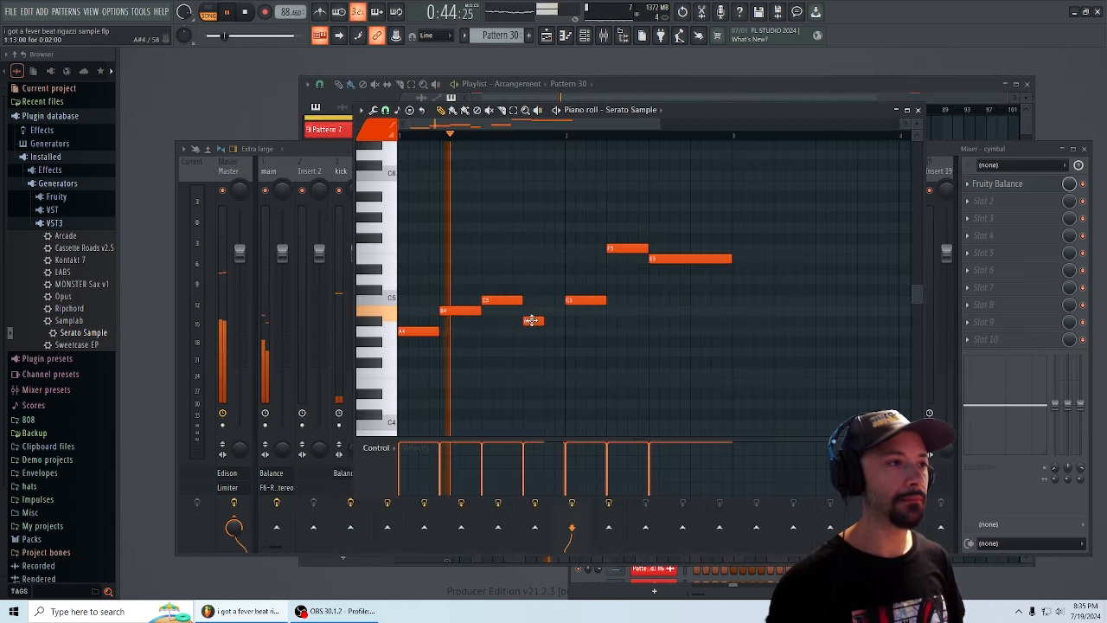
- Lower the short fourth chop note in Pattern 30 to E4 and add a second E4 directly after it, then play the section
{"action": "left_click", "coordinate": [530, 352]}
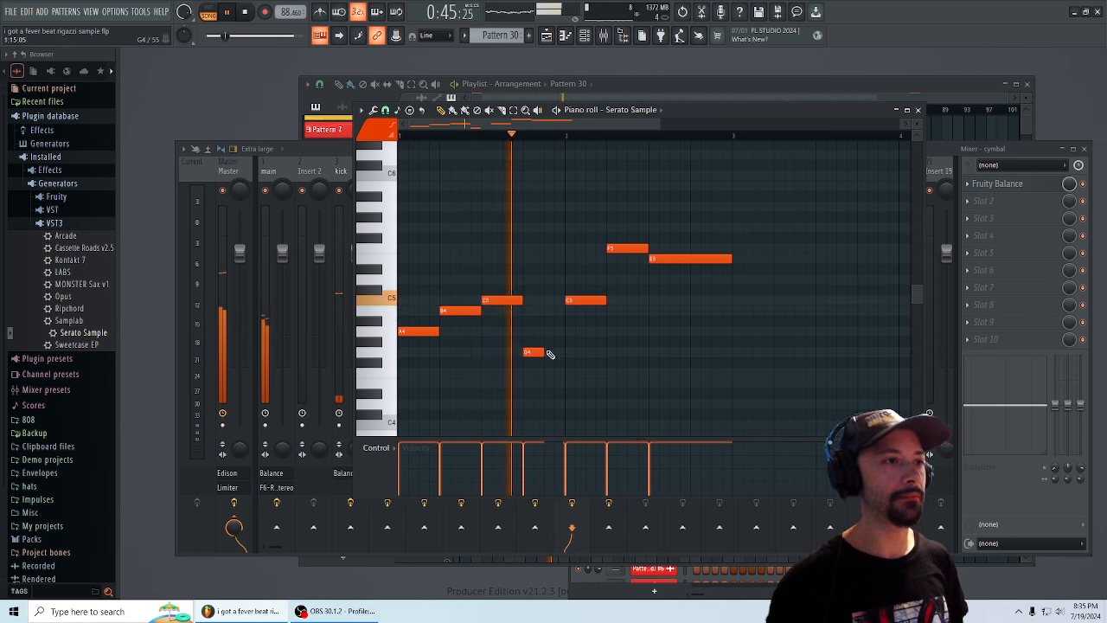
{"action": "key", "text": "space"}
{"action": "left_click_drag", "start_coordinate": [548, 353], "coordinate": [541, 386]}
{"action": "key", "text": "space"}
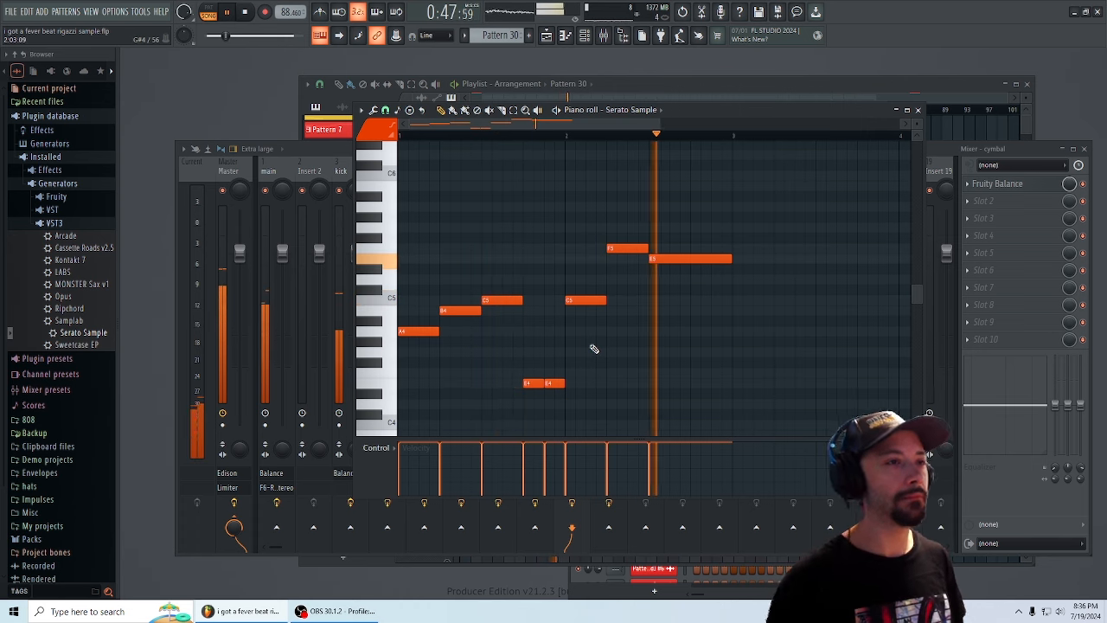
- Play the arrangement from bar 15 in the playlist and save the project before stopping playback
{"action": "left_click", "coordinate": [545, 36]}
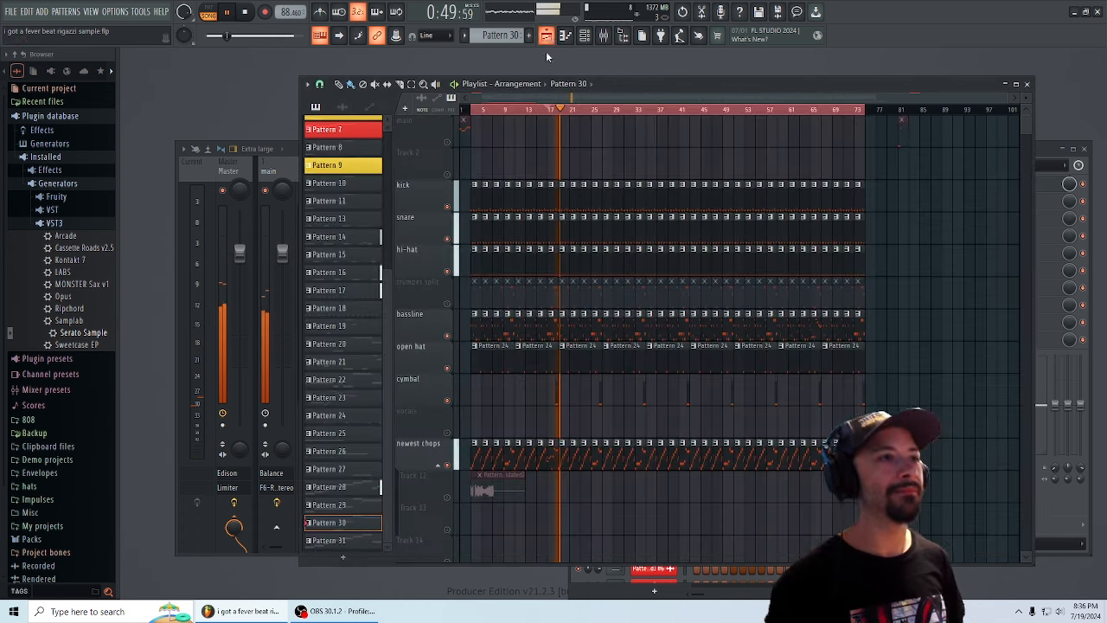
{"action": "key", "text": "space"}
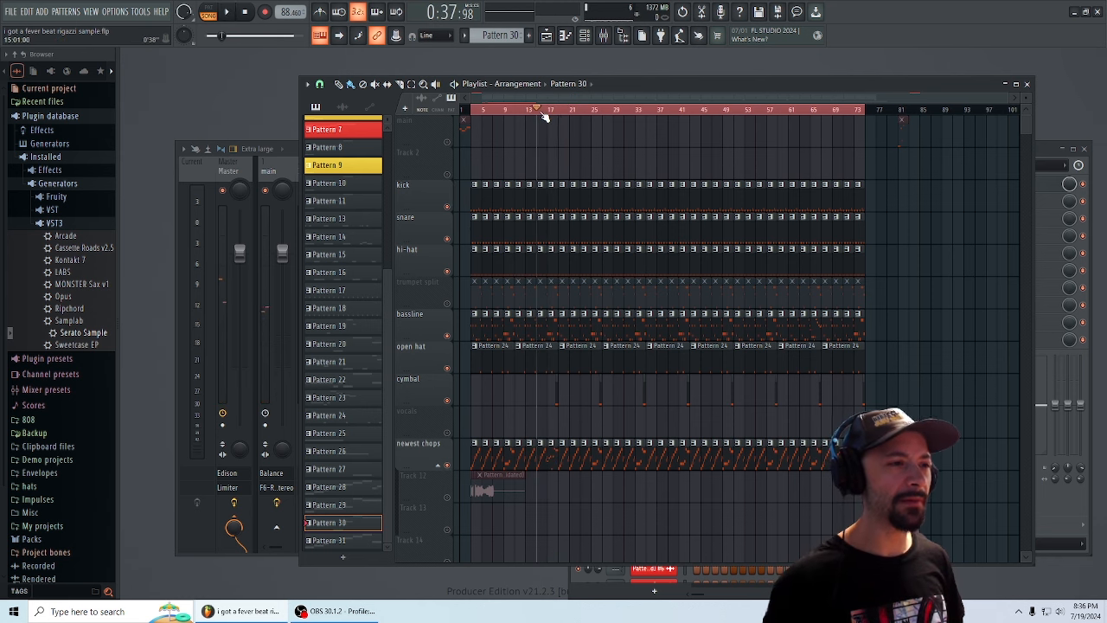
{"action": "key", "text": "space"}
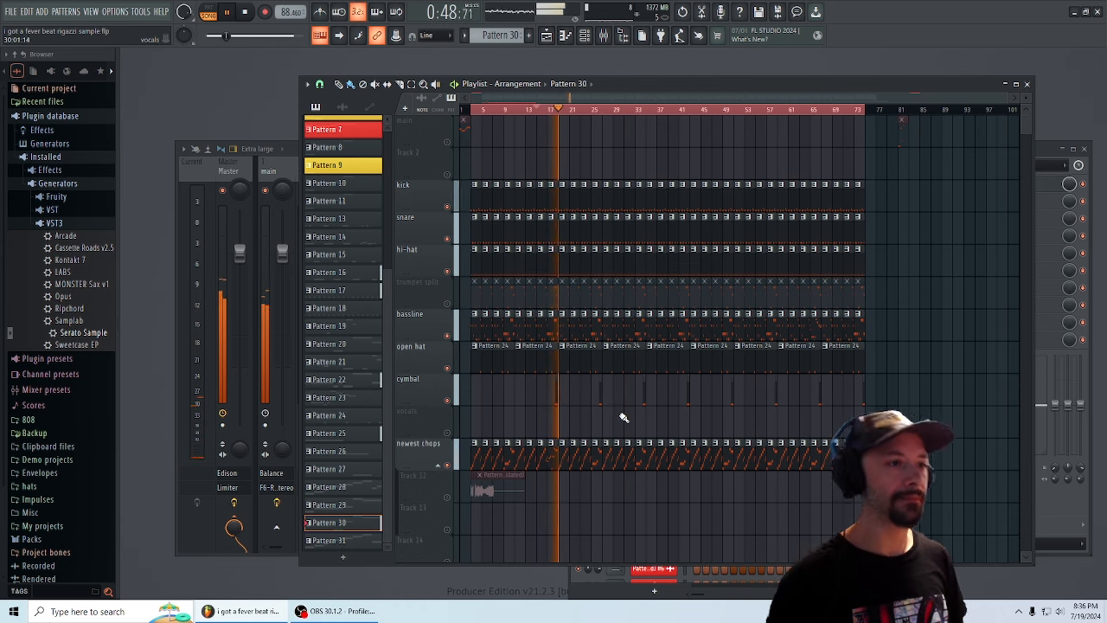
{"action": "left_click", "coordinate": [8, 11]}
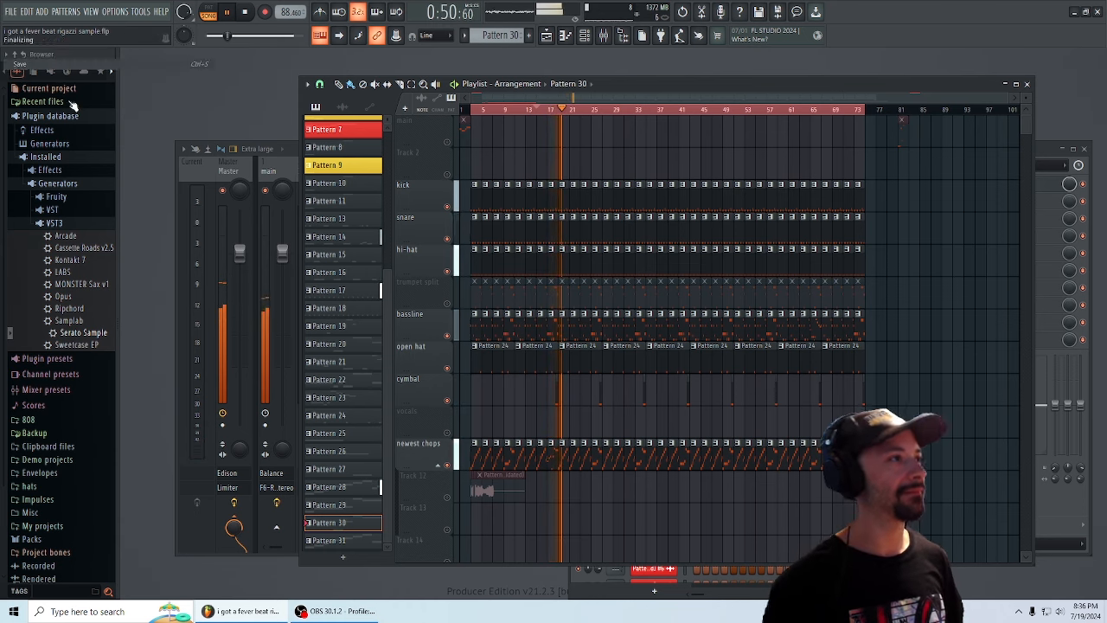
{"action": "left_click_drag", "start_coordinate": [638, 87], "coordinate": [642, 85]}
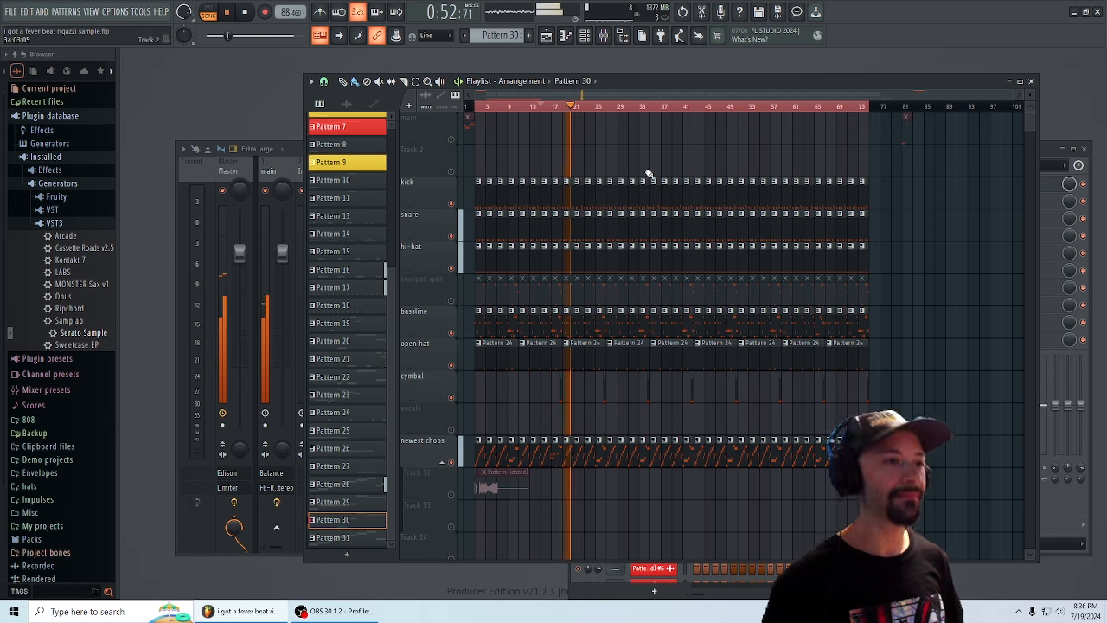
{"action": "key", "text": "space"}
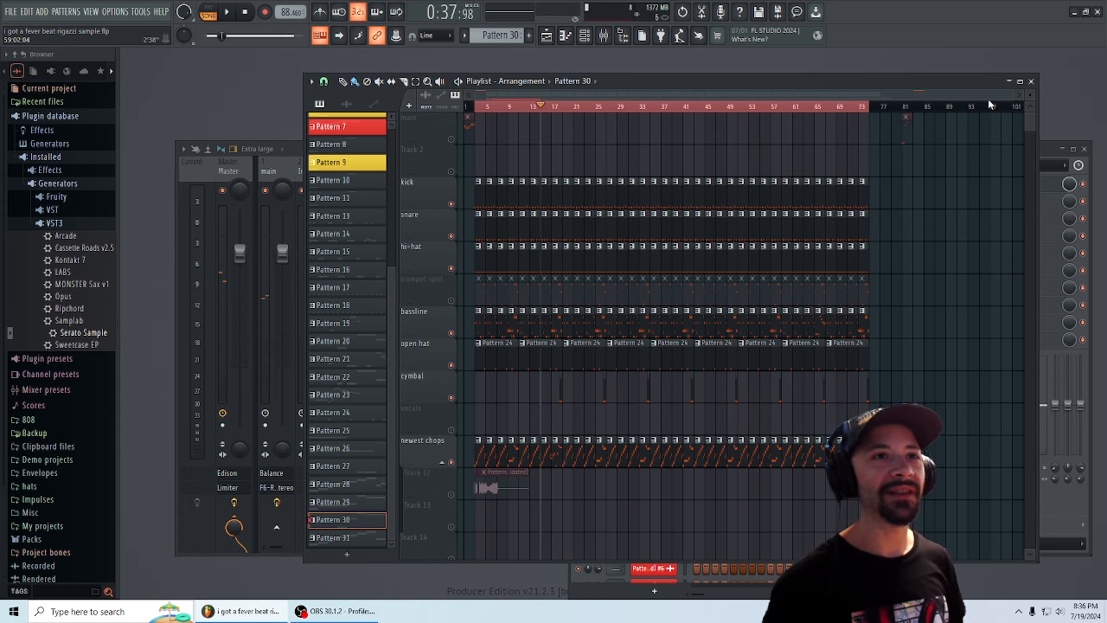
- Examine the first half of the arrangement up close, playing briefly from bar 15 and from bar 17
{"action": "left_click_drag", "start_coordinate": [1010, 92], "coordinate": [678, 95]}
{"action": "left_click_drag", "start_coordinate": [641, 93], "coordinate": [467, 102]}
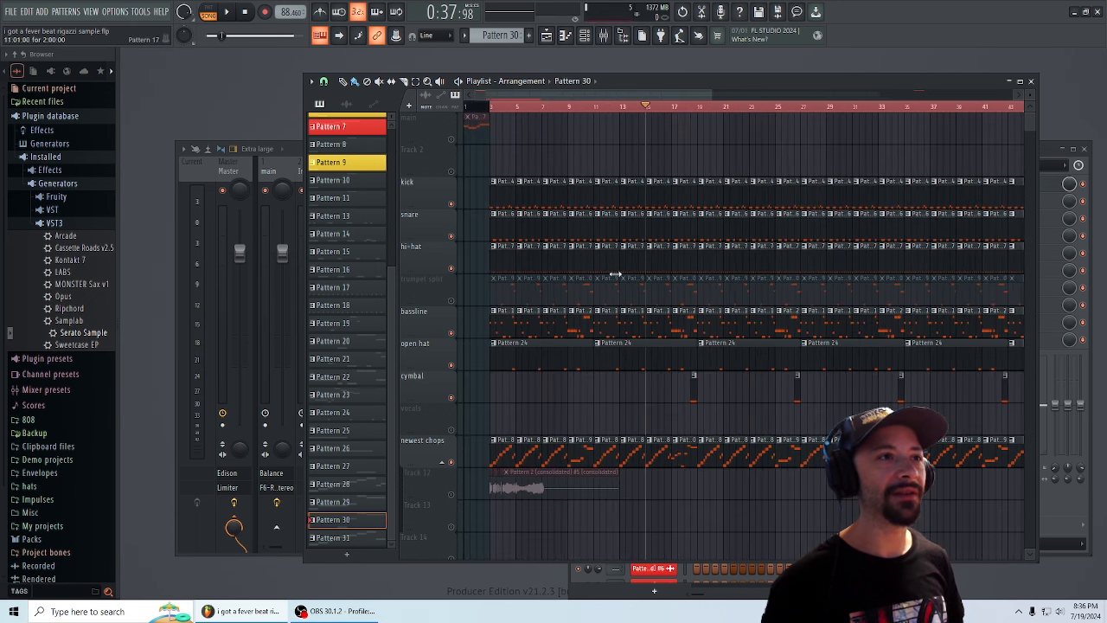
{"action": "key", "text": "space"}
{"action": "key", "text": "space"}
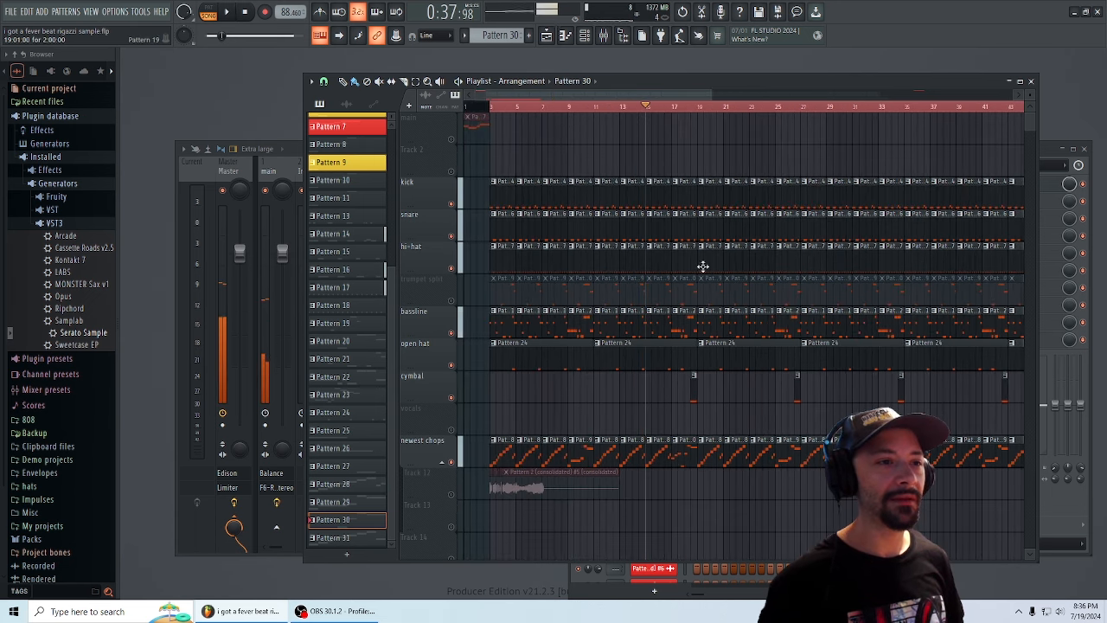
{"action": "left_click", "coordinate": [670, 107]}
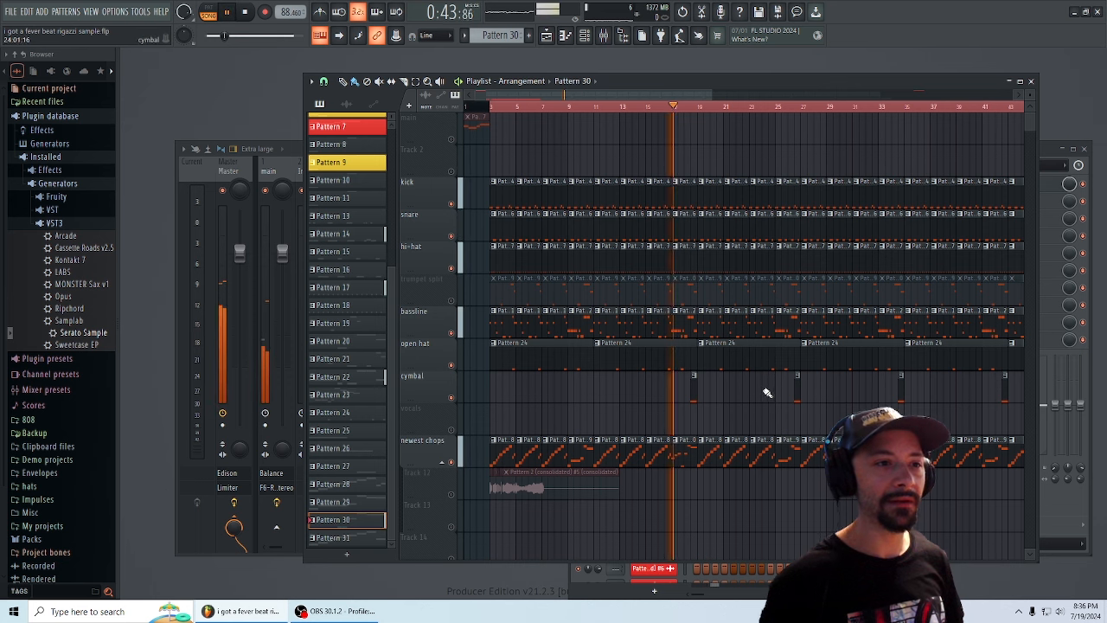
{"action": "key", "text": "space"}
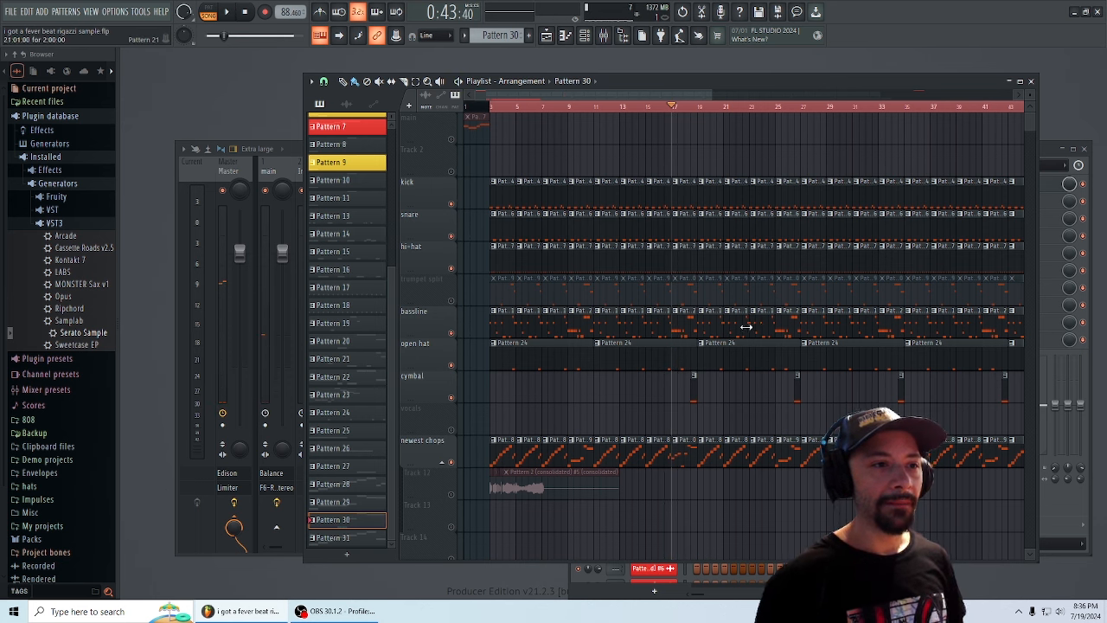
- Replace the Pattern 29 clip at bar 33 of the newest chops track with Pattern 30
{"action": "left_click", "coordinate": [700, 107]}
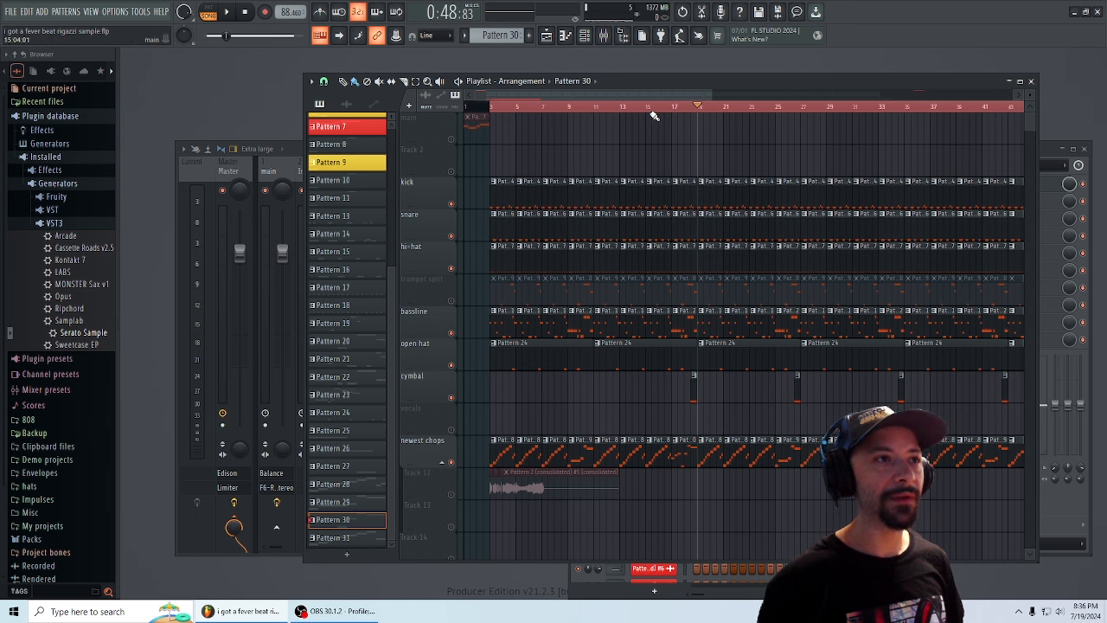
{"action": "left_click_drag", "start_coordinate": [662, 102], "coordinate": [714, 101]}
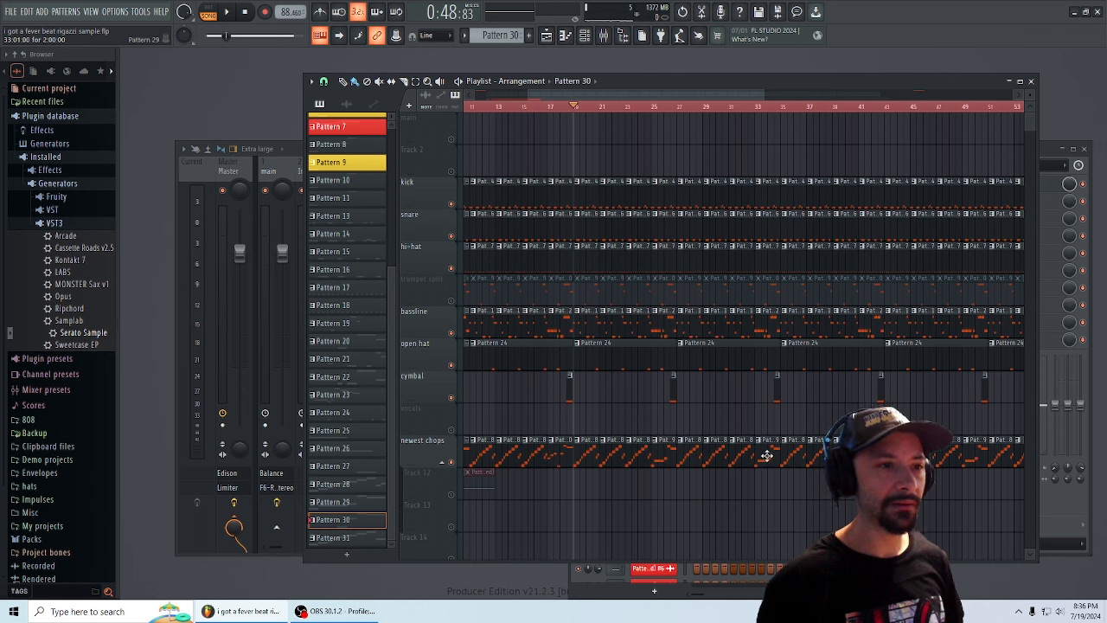
{"action": "right_click", "coordinate": [767, 456]}
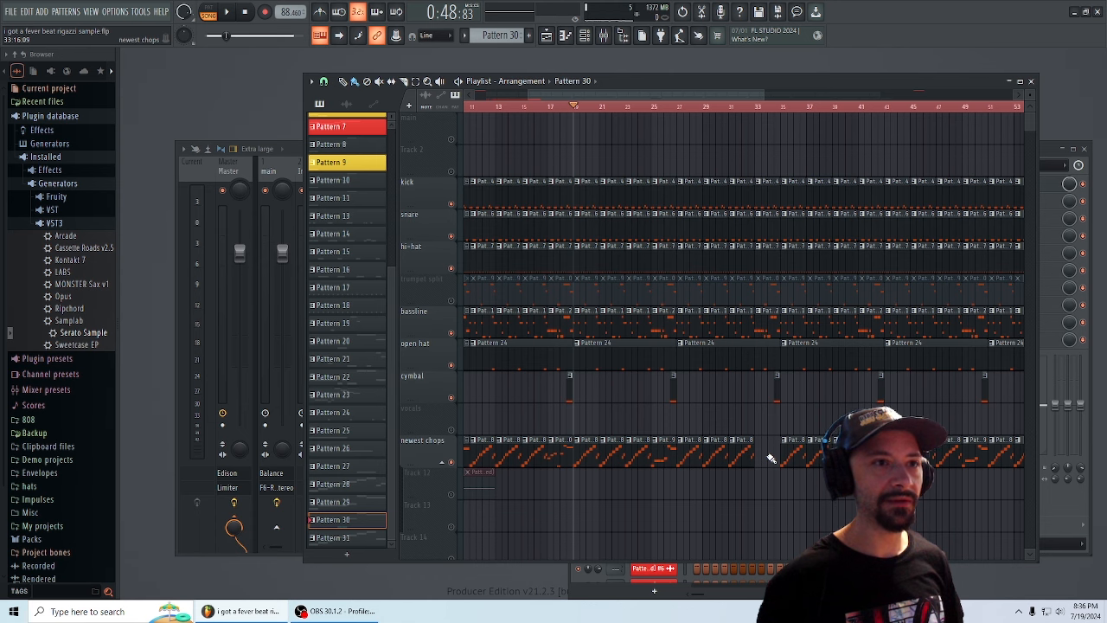
- Play the arrangement from about bar 48 and save the project
{"action": "left_click_drag", "start_coordinate": [557, 93], "coordinate": [521, 92]}
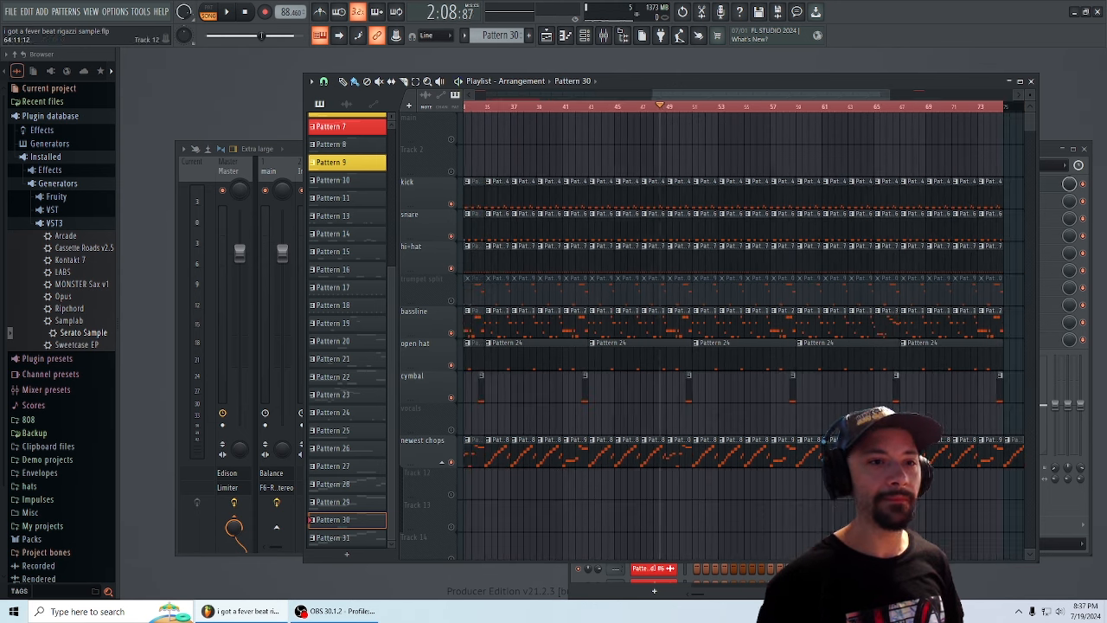
{"action": "key", "text": "space"}
{"action": "left_click_drag", "start_coordinate": [657, 94], "coordinate": [390, 141]}
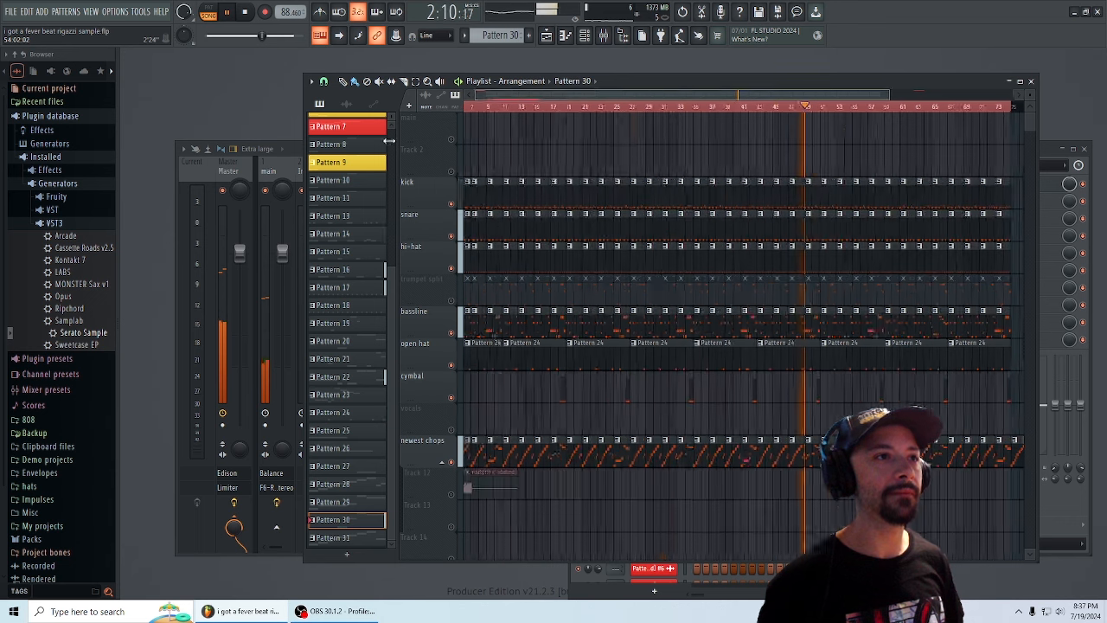
{"action": "left_click_drag", "start_coordinate": [888, 94], "coordinate": [1014, 109]}
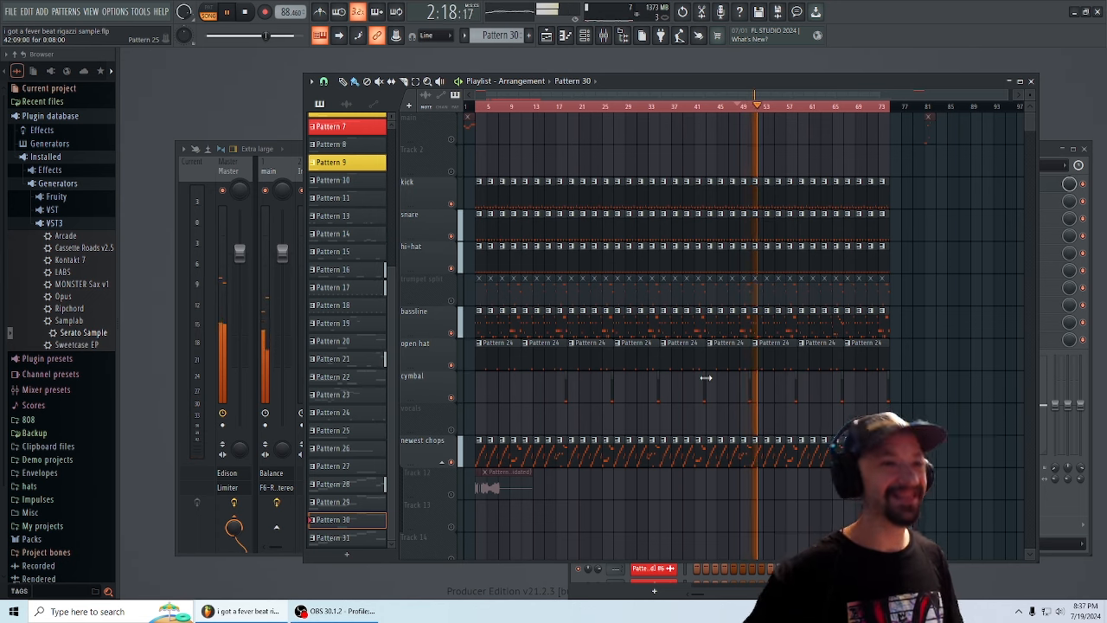
{"action": "left_click", "coordinate": [11, 11]}
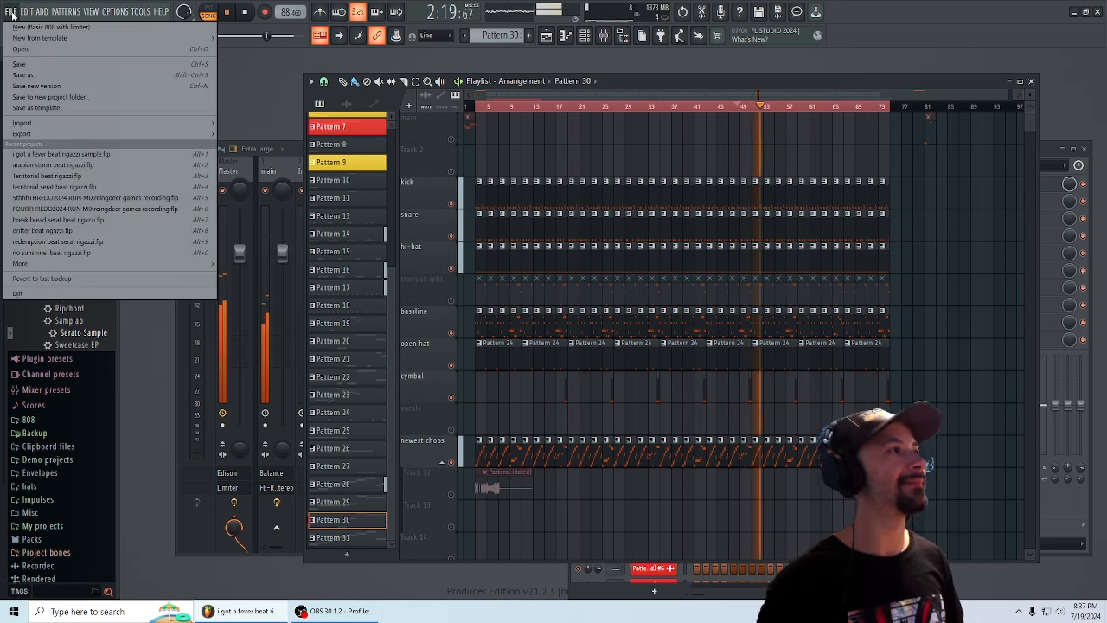
{"action": "left_click", "coordinate": [38, 61]}
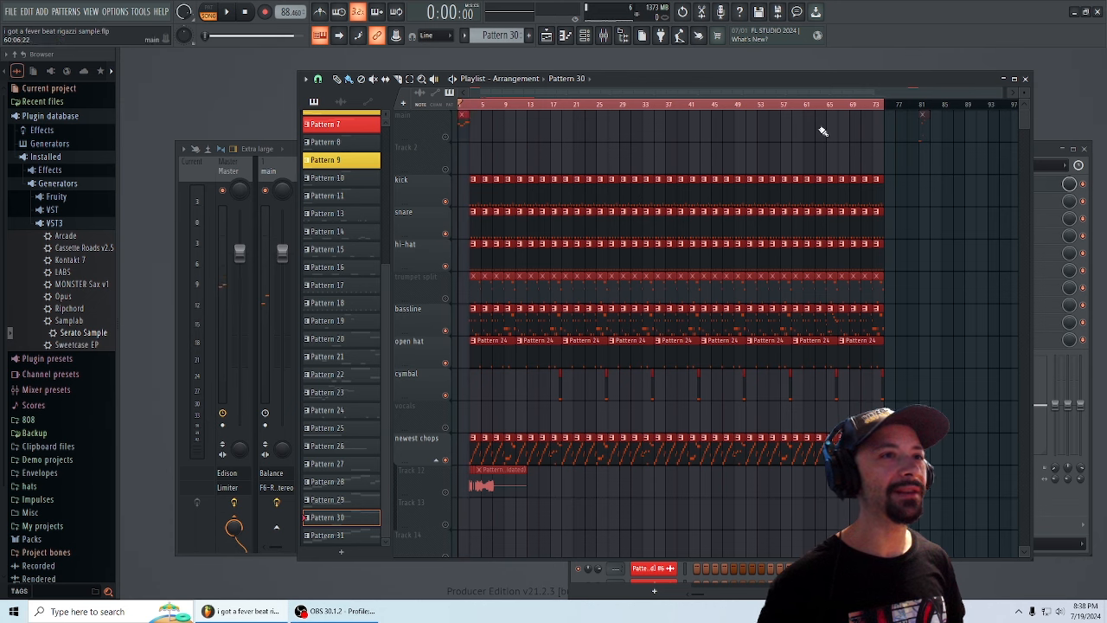
- Clear the clip selection, unmute the main track and delete its Pattern 7 clip at bar 1
{"action": "left_click", "coordinate": [955, 226]}
{"action": "right_click", "coordinate": [955, 226]}
{"action": "left_click_drag", "start_coordinate": [1003, 93], "coordinate": [551, 70]}
{"action": "left_click", "coordinate": [447, 137]}
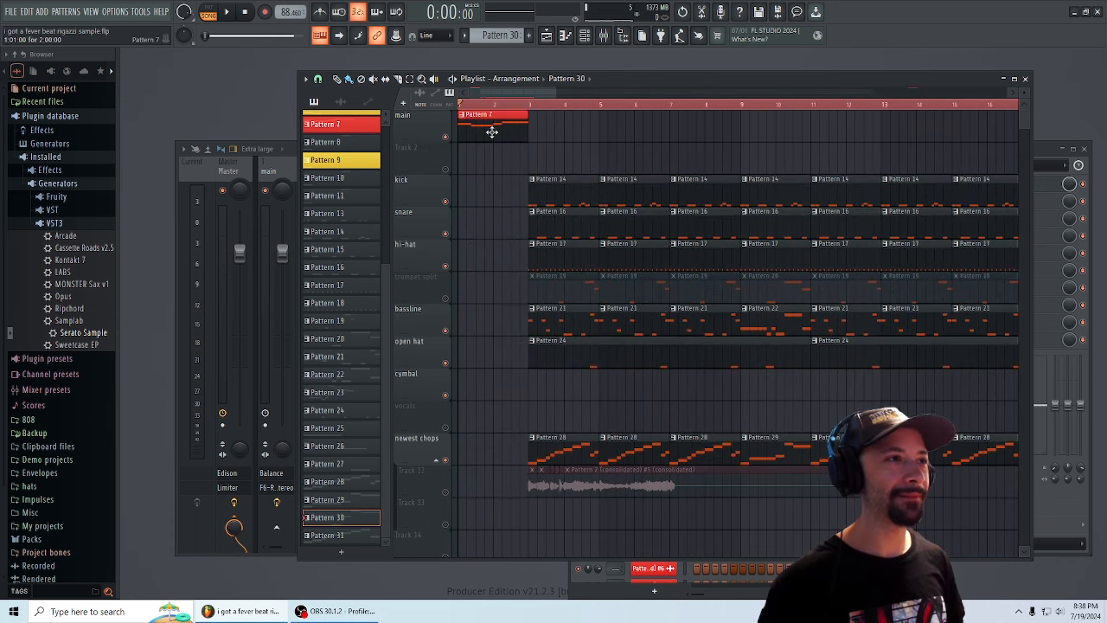
{"action": "double_click", "coordinate": [492, 132]}
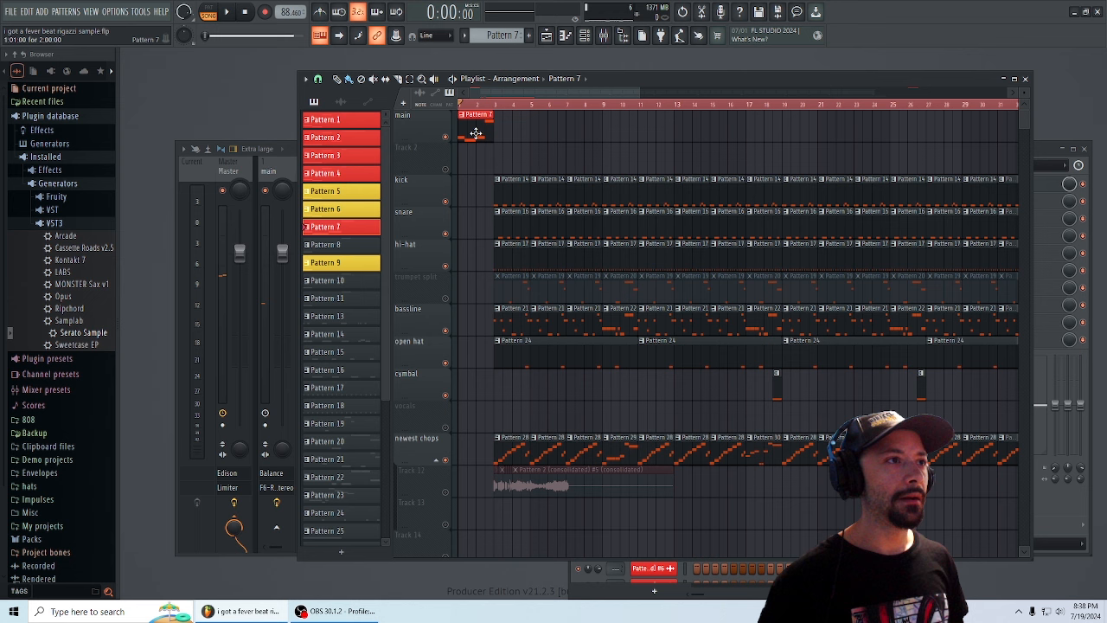
{"action": "right_click", "coordinate": [476, 134]}
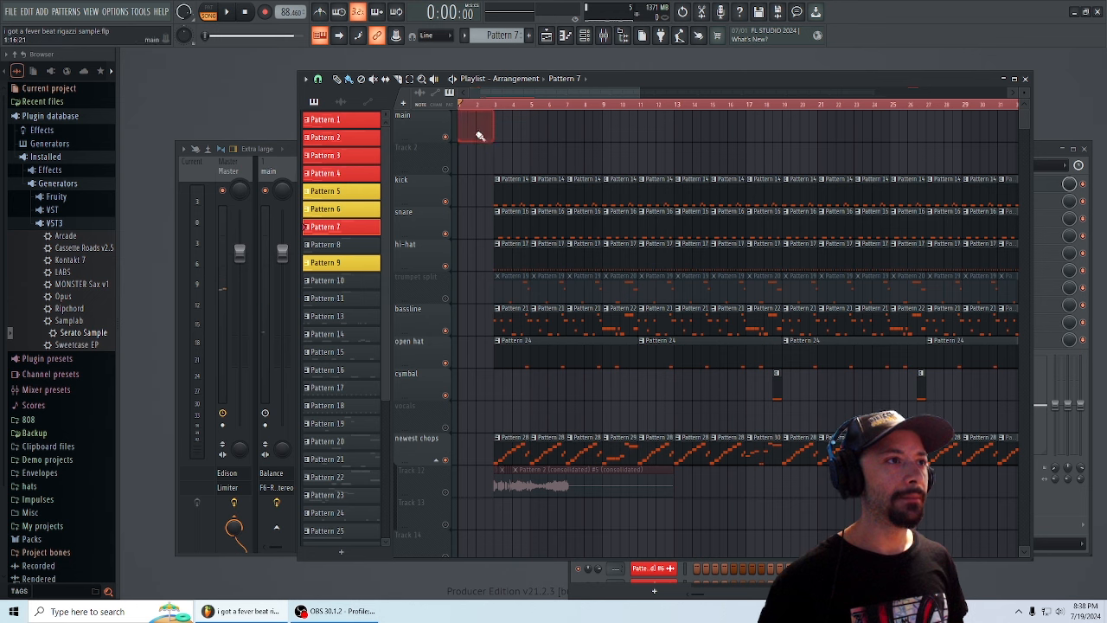
- Add a Pattern 28 clip at bar 1 of the newest chops track and make it unique
{"action": "left_click", "coordinate": [511, 444]}
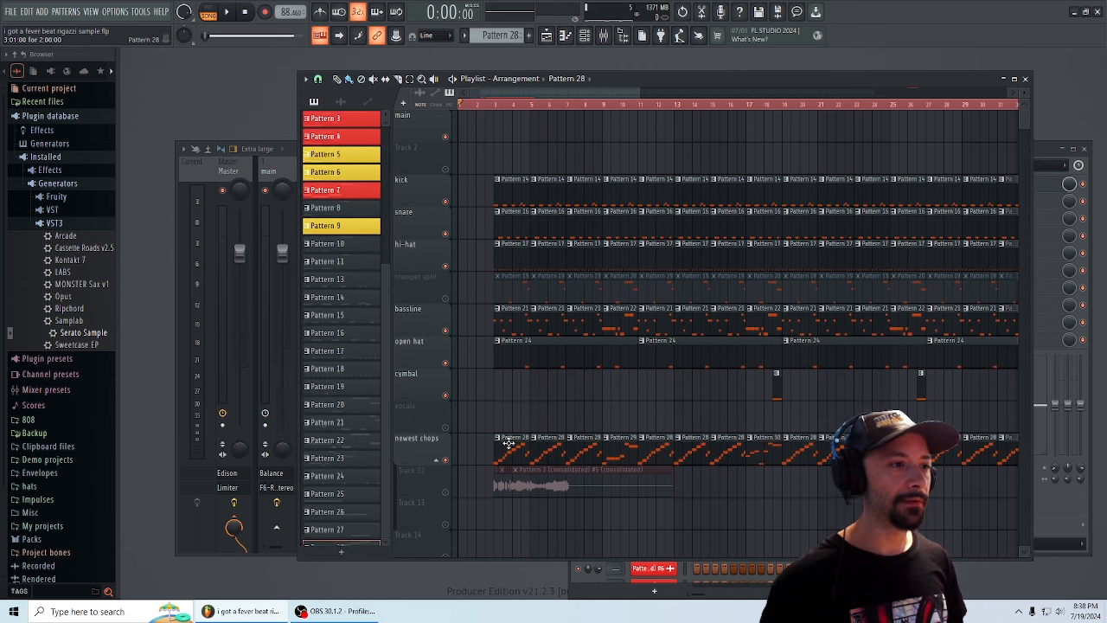
{"action": "left_click", "coordinate": [463, 456]}
{"action": "left_click", "coordinate": [463, 438]}
{"action": "left_click", "coordinate": [493, 520]}
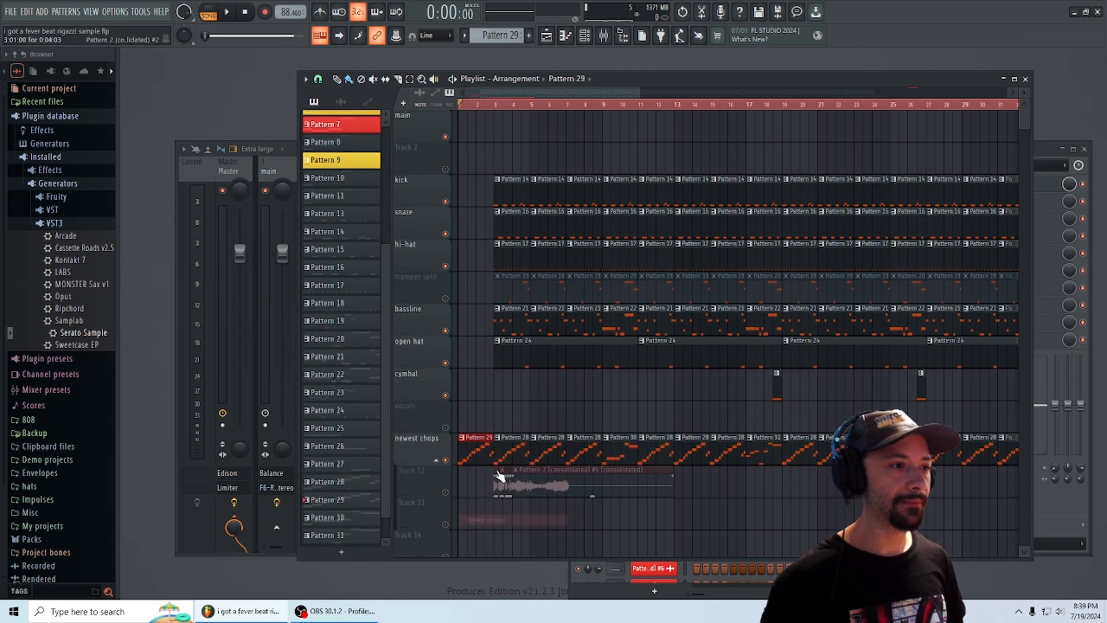
- Replace all notes in the new bar 1 chops clip with two consecutive one-beat B3 notes, then play it
{"action": "double_click", "coordinate": [476, 455]}
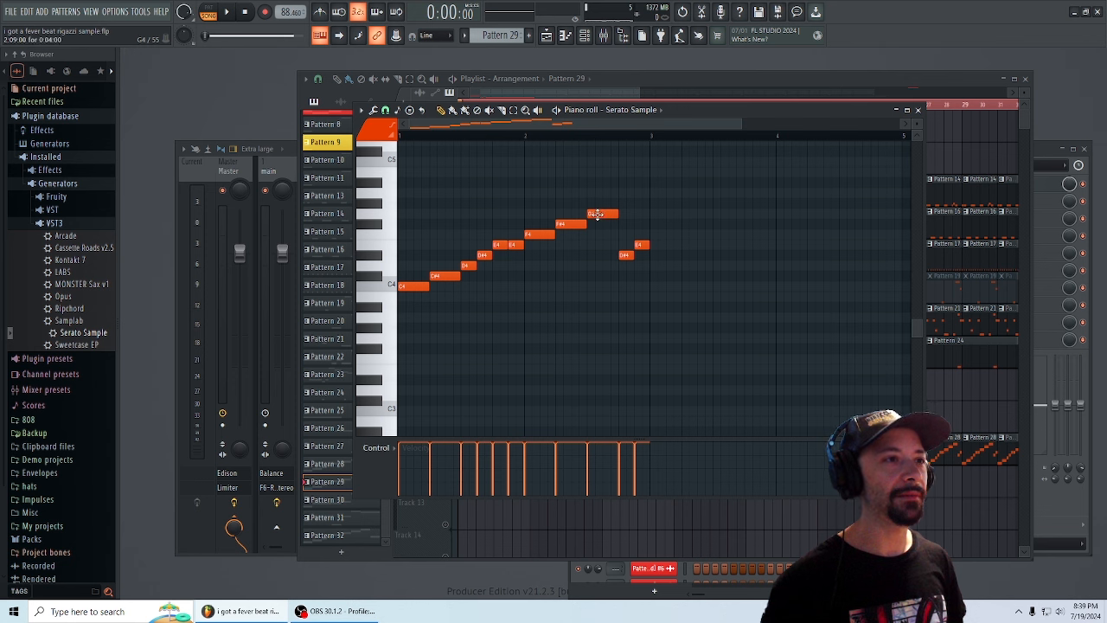
{"action": "left_click", "coordinate": [597, 215]}
{"action": "left_click_drag", "start_coordinate": [597, 215], "coordinate": [438, 296]}
{"action": "right_click", "coordinate": [444, 279]}
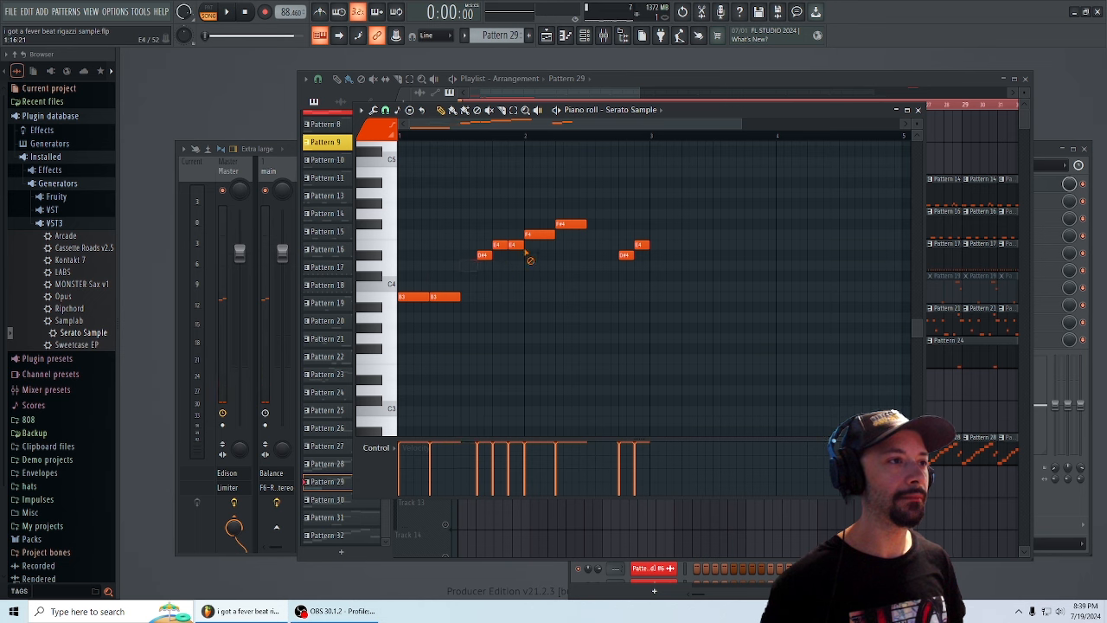
{"action": "right_click", "coordinate": [625, 254]}
{"action": "mouse_move", "coordinate": [666, 115]}
{"action": "left_mouse_down"}
{"action": "mouse_move", "coordinate": [584, 518]}
{"action": "mouse_move", "coordinate": [698, 172]}
{"action": "left_mouse_up"}
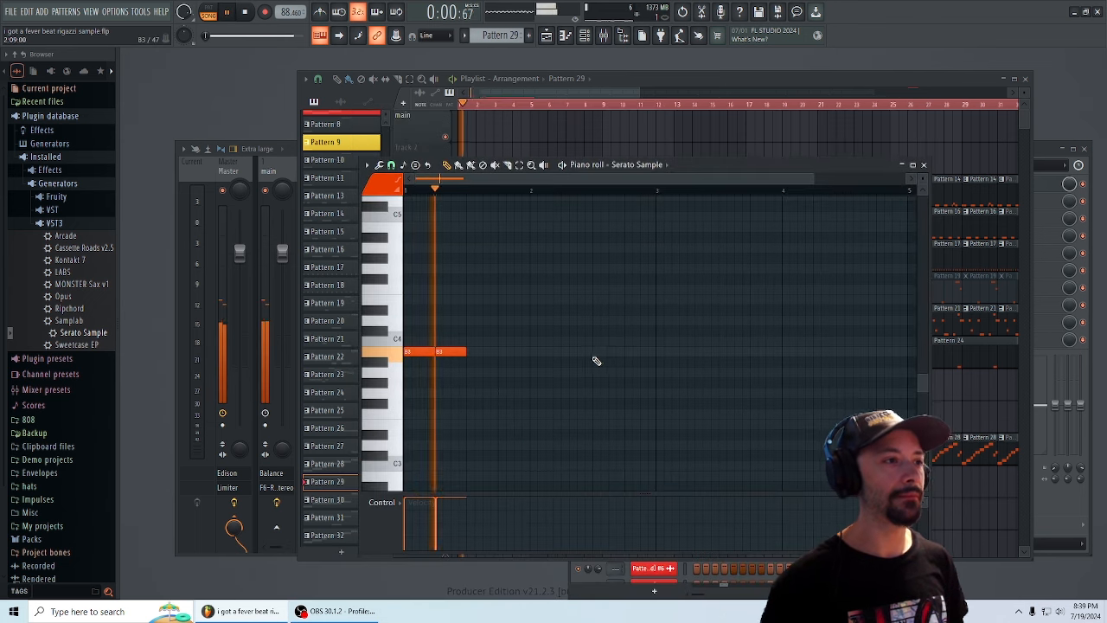
- Remake the intro notes as half-bar B3 chops, with two in bar 1 and a third in bar 2, while playing
{"action": "left_click_drag", "start_coordinate": [461, 353], "coordinate": [448, 356]}
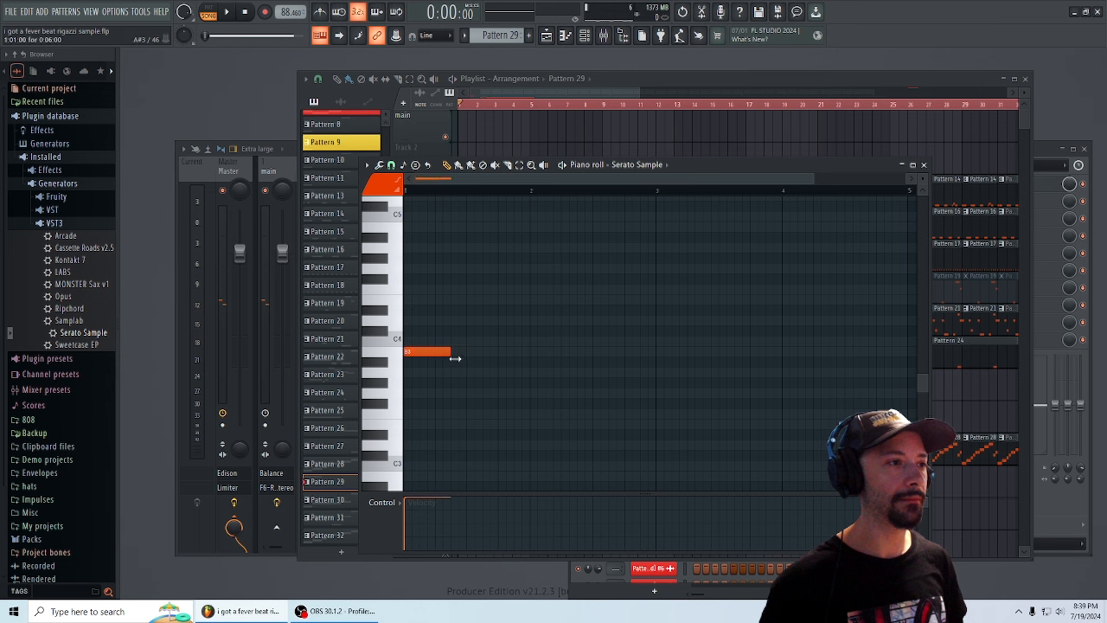
{"action": "key", "text": "space"}
{"action": "left_click", "coordinate": [474, 353]}
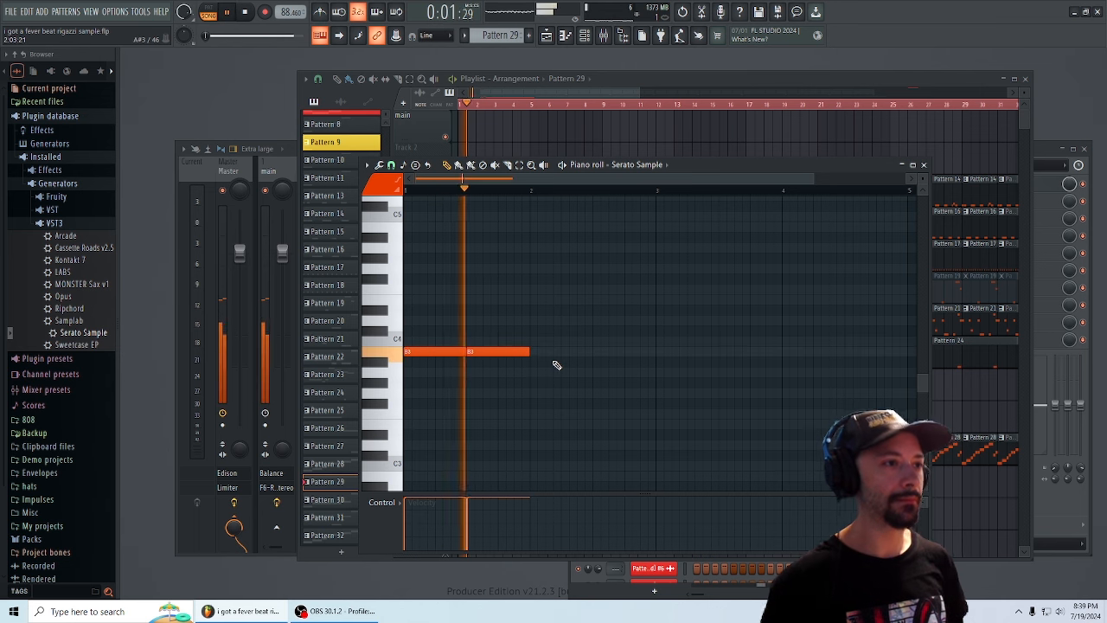
{"action": "left_click", "coordinate": [535, 353]}
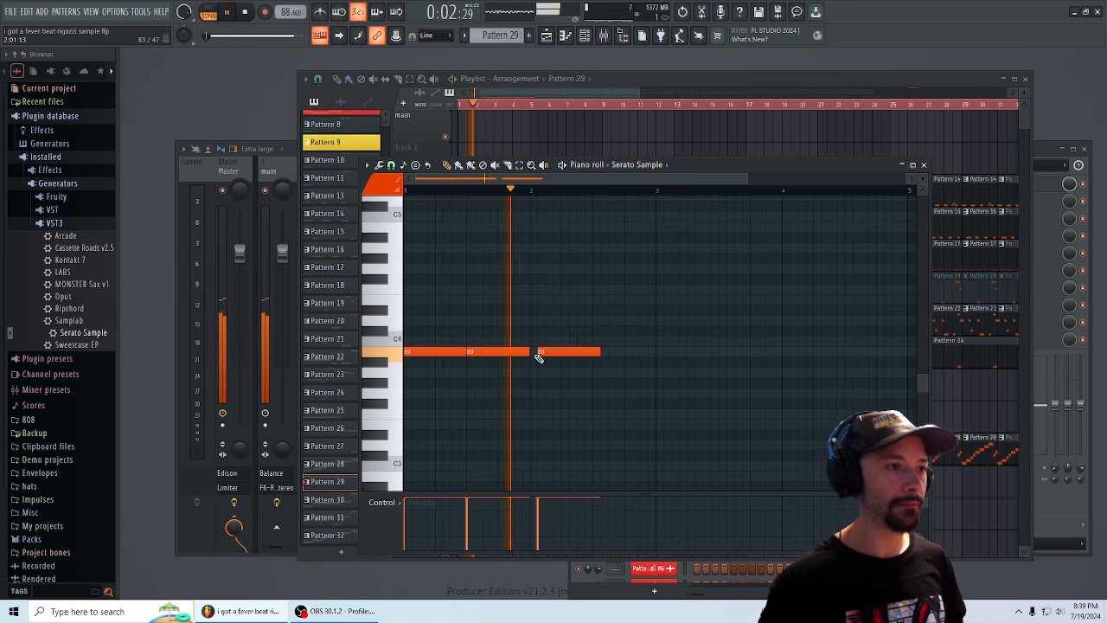
- Start the third B3 at bar 2 and follow it with one-beat F4 and F#4 notes, then play the intro
{"action": "left_click", "coordinate": [597, 341]}
{"action": "key", "text": "space"}
{"action": "left_click_drag", "start_coordinate": [597, 341], "coordinate": [622, 293]}
{"action": "key", "text": "space"}
{"action": "left_click", "coordinate": [632, 279]}
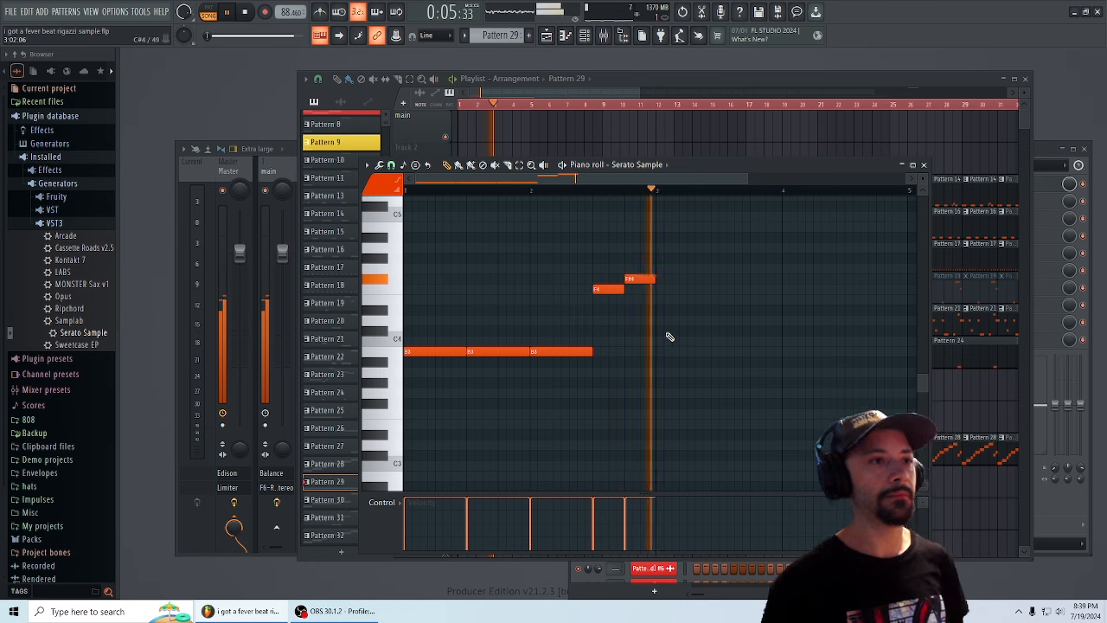
- Return to the playlist during playback, deselect the intro clip and save the project
{"action": "left_click", "coordinate": [633, 93]}
{"action": "left_click_drag", "start_coordinate": [639, 93], "coordinate": [736, 95]}
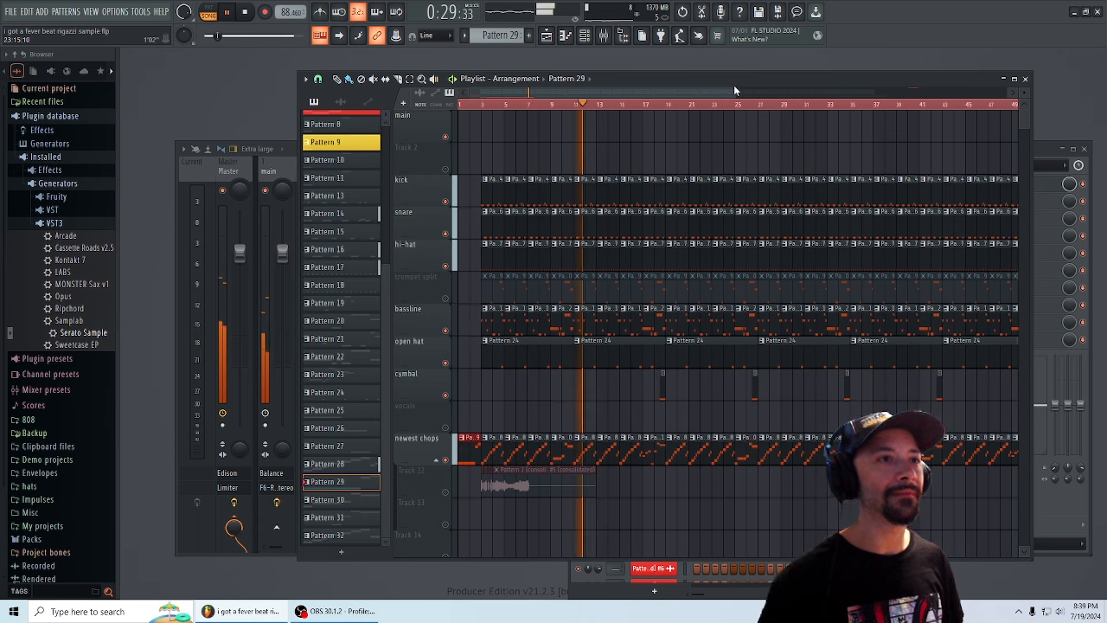
{"action": "left_click_drag", "start_coordinate": [734, 92], "coordinate": [808, 94]}
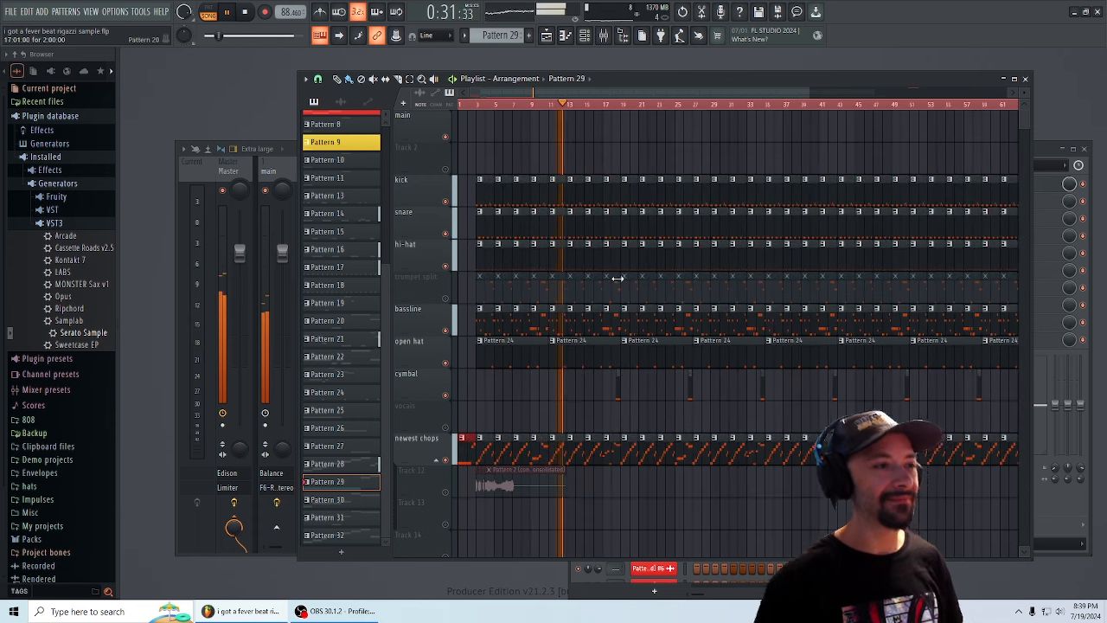
{"action": "left_click", "coordinate": [697, 516]}
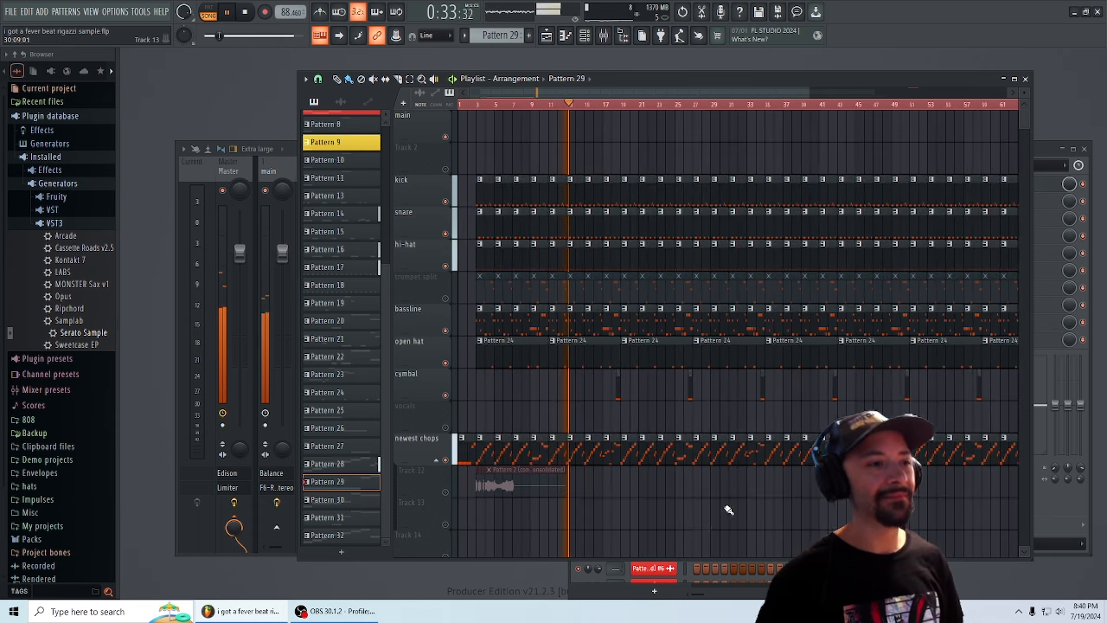
{"action": "left_click", "coordinate": [11, 11]}
{"action": "left_click", "coordinate": [29, 64]}
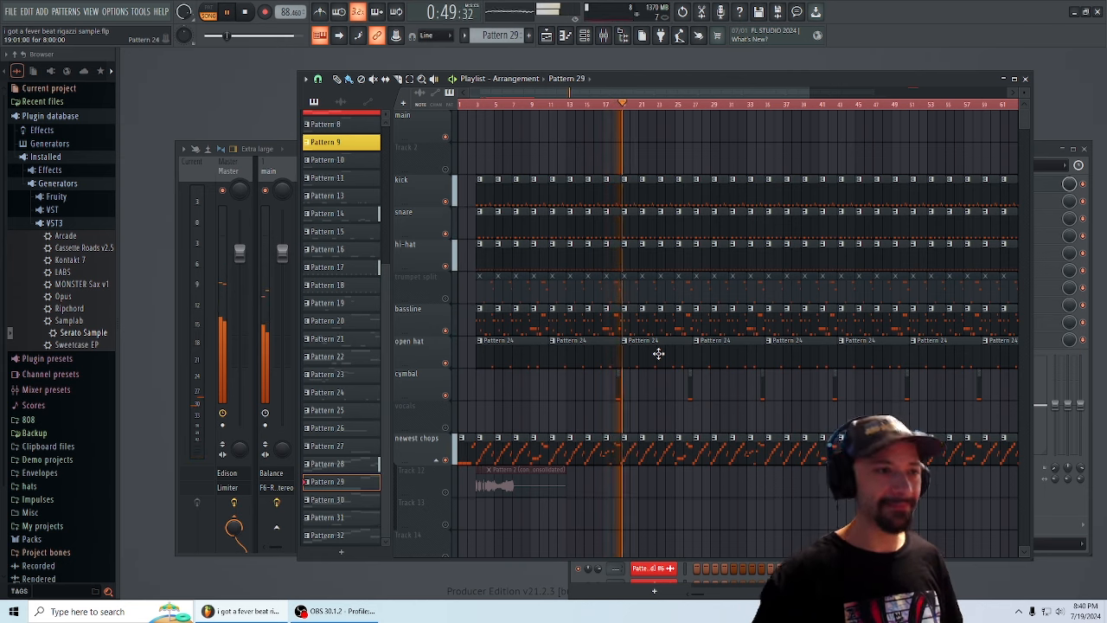
- Listen on with the whole arrangement in view, then stop playback
{"action": "left_click_drag", "start_coordinate": [807, 87], "coordinate": [758, 271]}
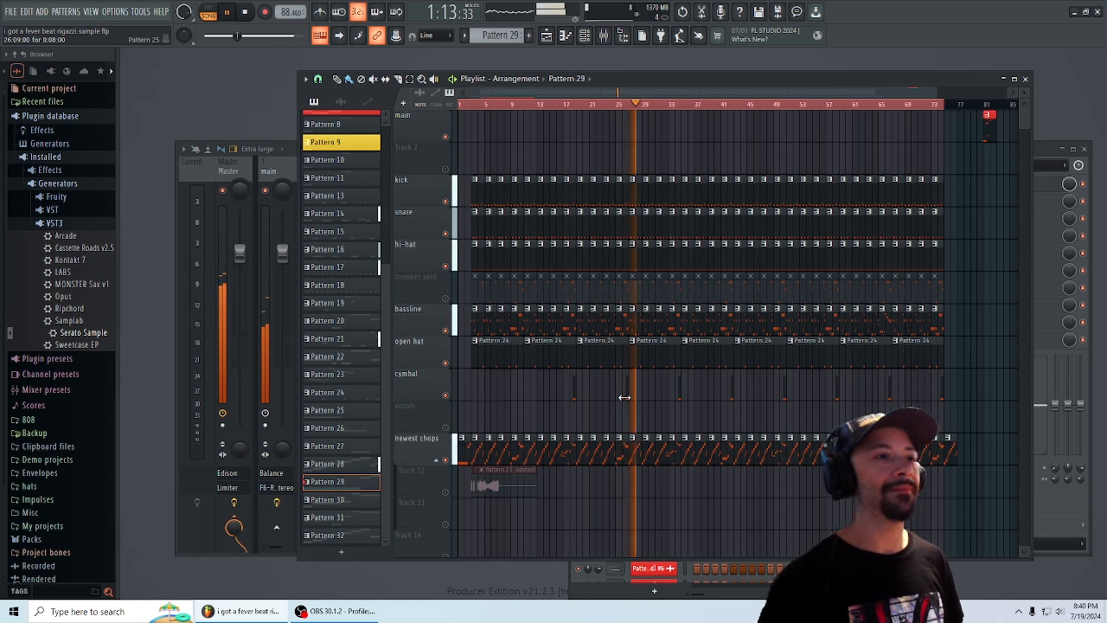
{"action": "key", "text": "space"}
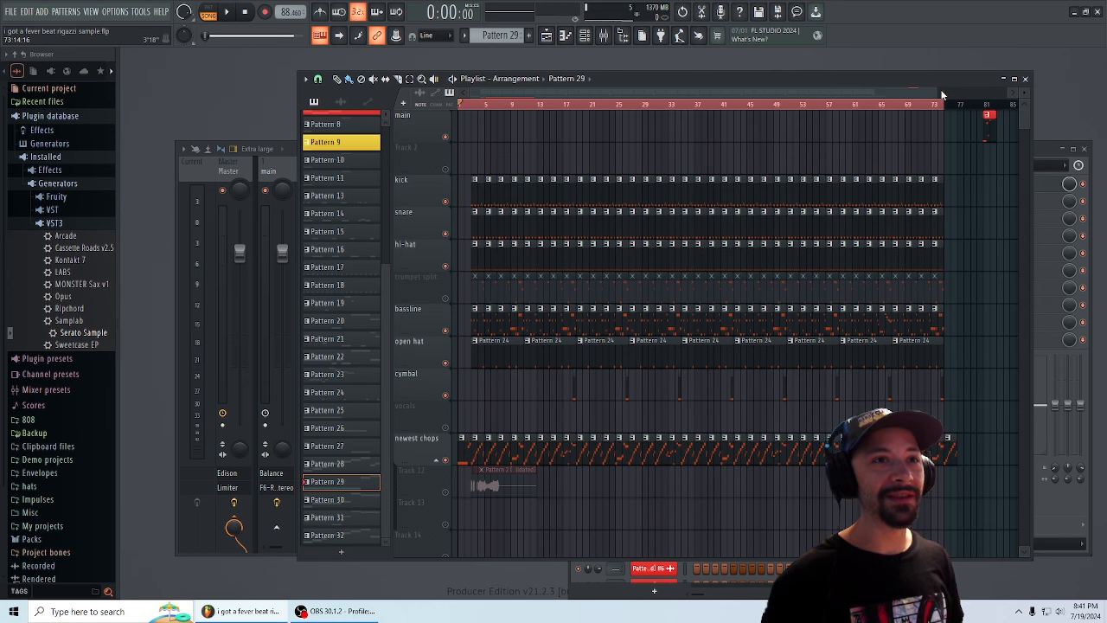
{"action": "left_click_drag", "start_coordinate": [940, 92], "coordinate": [946, 93]}
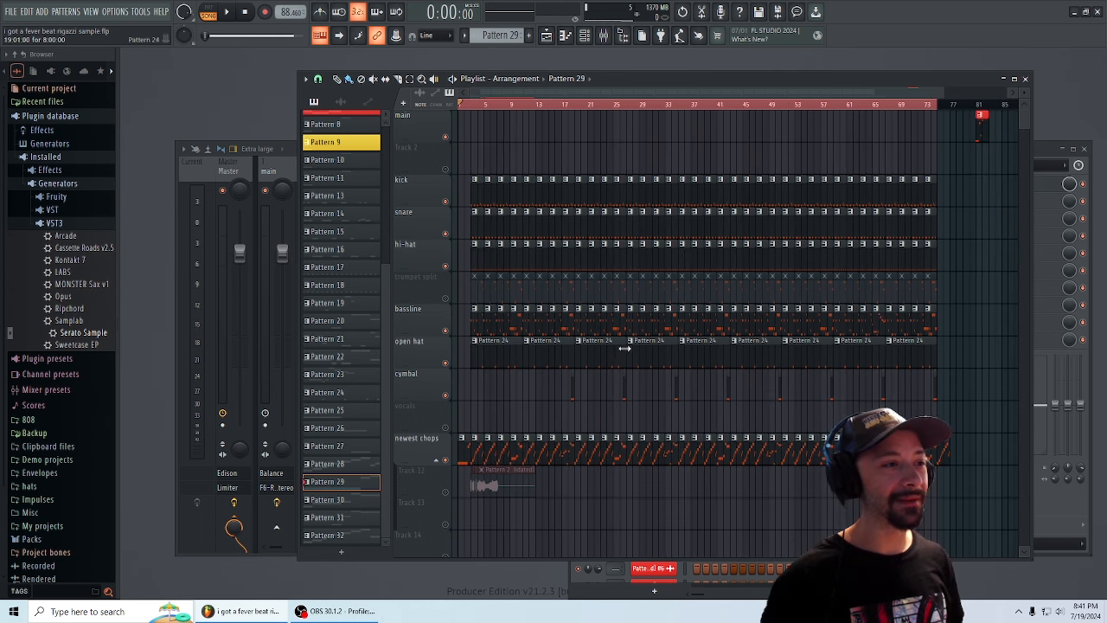